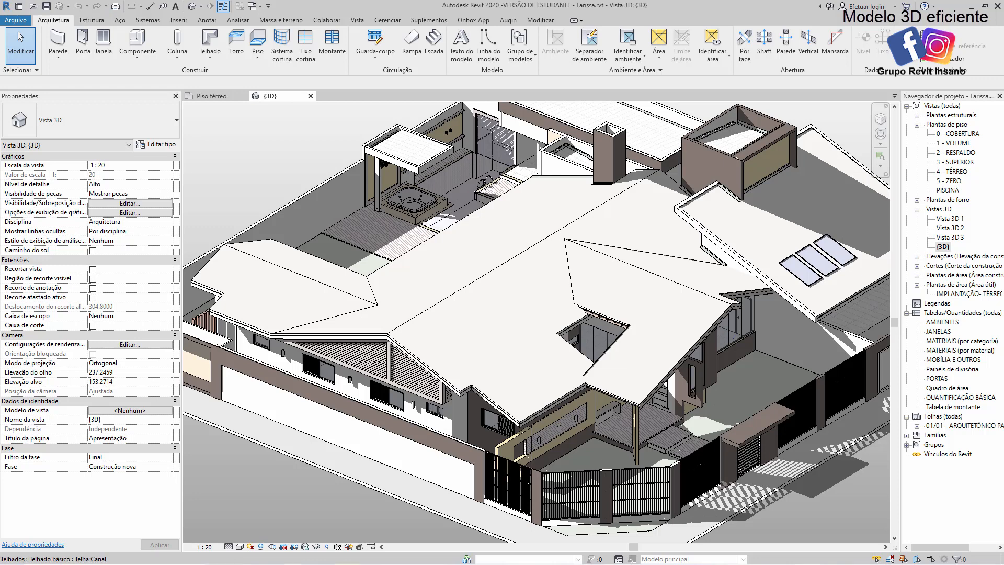
Examine the roofs and street corner of the house in the 3D view from several angles
{"action": "left_click", "coordinate": [284, 149]}
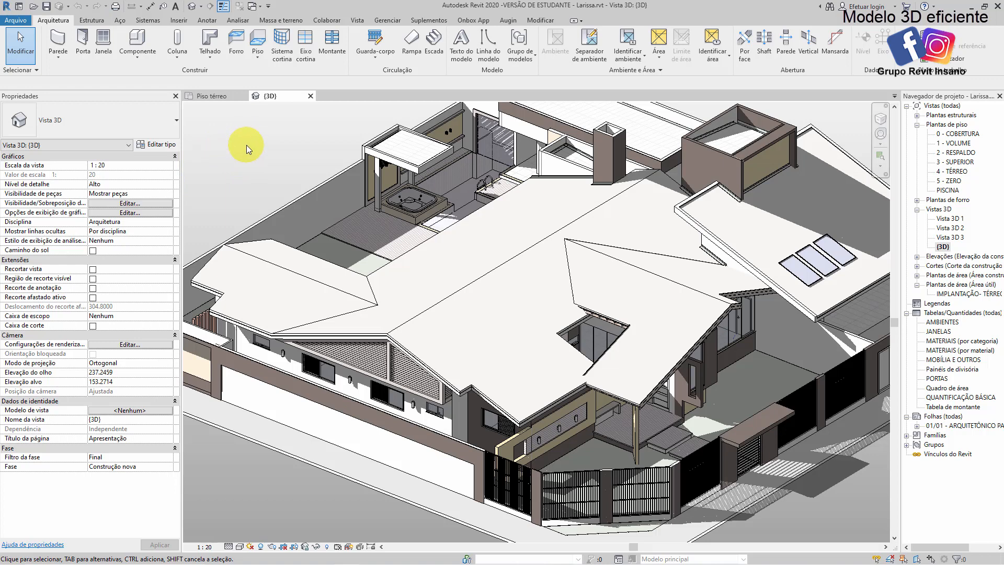
{"action": "middle_click_drag", "start_coordinate": [563, 260], "coordinate": [548, 251]}
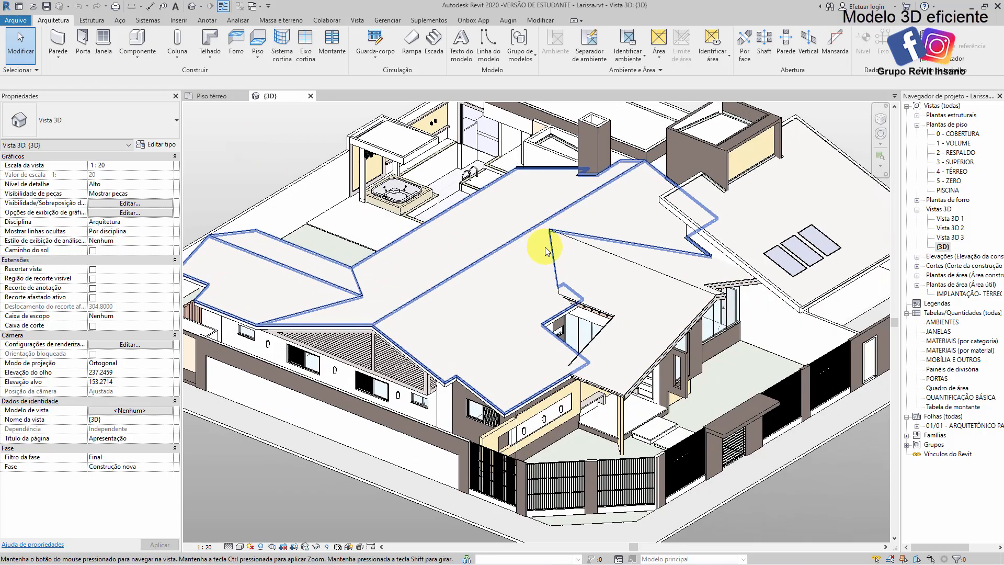
{"action": "mouse_move", "coordinate": [579, 295]}
{"action": "middle_mouse_down", "text": "shift"}
{"action": "mouse_move", "coordinate": [594, 286]}
{"action": "mouse_move", "coordinate": [568, 263]}
{"action": "mouse_move", "coordinate": [491, 267]}
{"action": "mouse_move", "coordinate": [579, 288]}
{"action": "mouse_move", "coordinate": [786, 485]}
{"action": "middle_mouse_up", "text": "shift"}
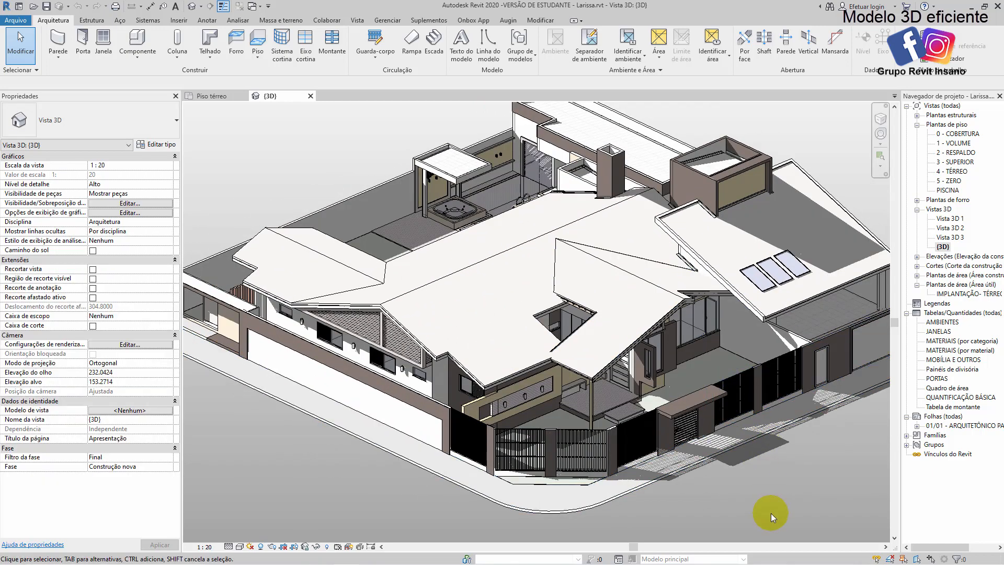
{"action": "middle_click_drag", "start_coordinate": [765, 496], "coordinate": [753, 504]}
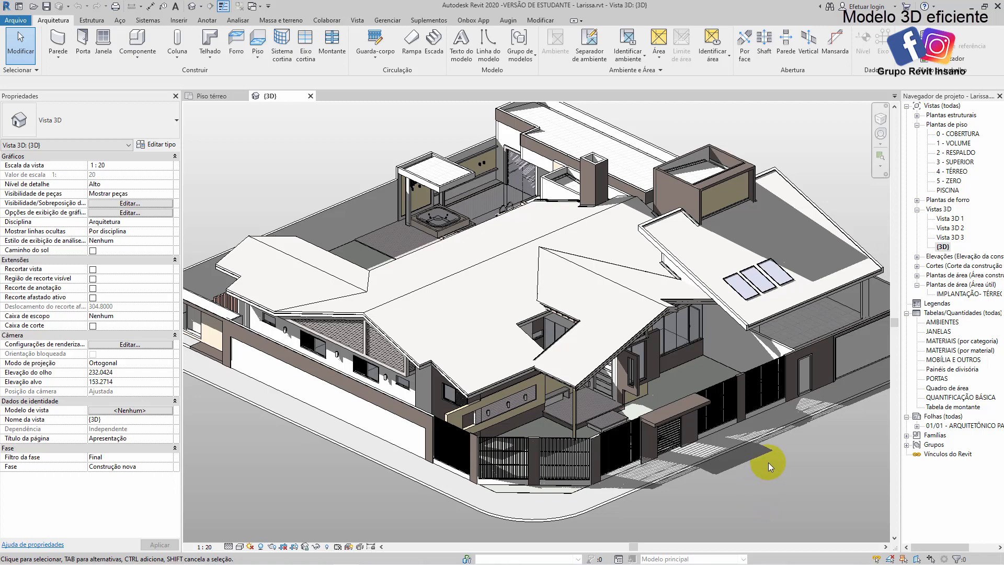
{"action": "scroll", "coordinate": [742, 453], "scroll_direction": "up", "scroll_amount": 4}
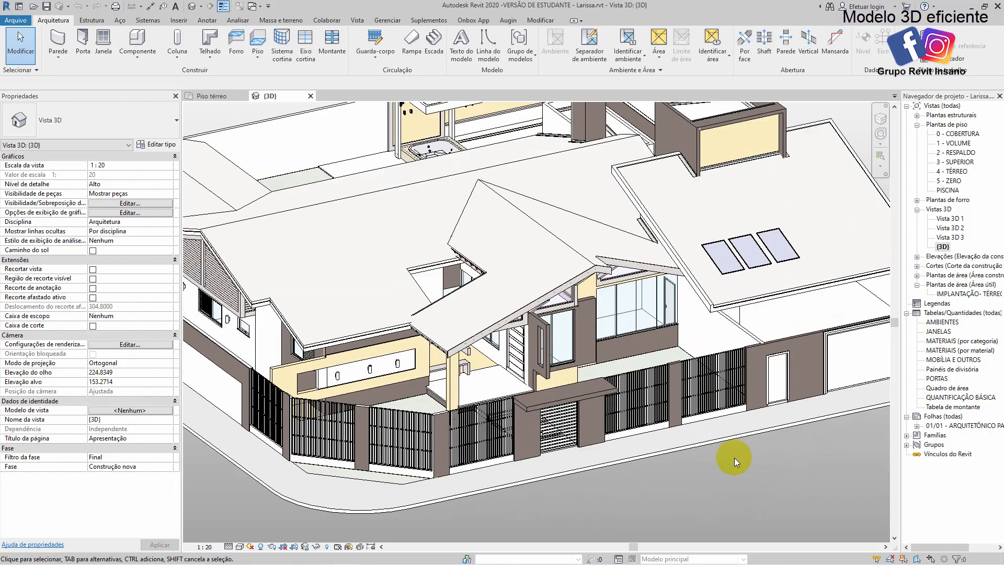
{"action": "mouse_move", "coordinate": [733, 453]}
{"action": "middle_mouse_down", "text": "shift"}
{"action": "mouse_move", "coordinate": [701, 443]}
{"action": "mouse_move", "coordinate": [758, 456]}
{"action": "middle_mouse_up", "text": "shift"}
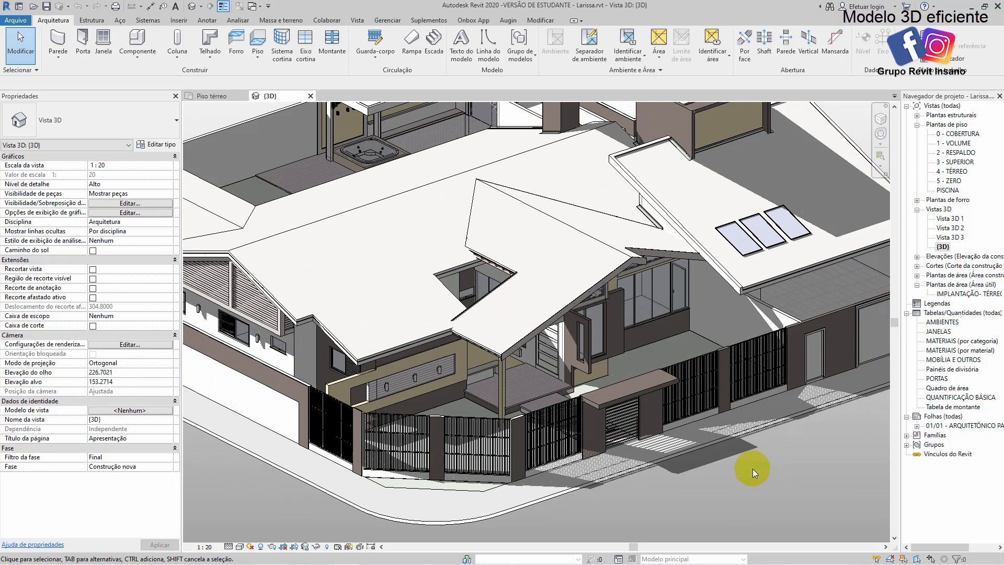
{"action": "scroll", "coordinate": [752, 468], "scroll_direction": "down", "scroll_amount": 3}
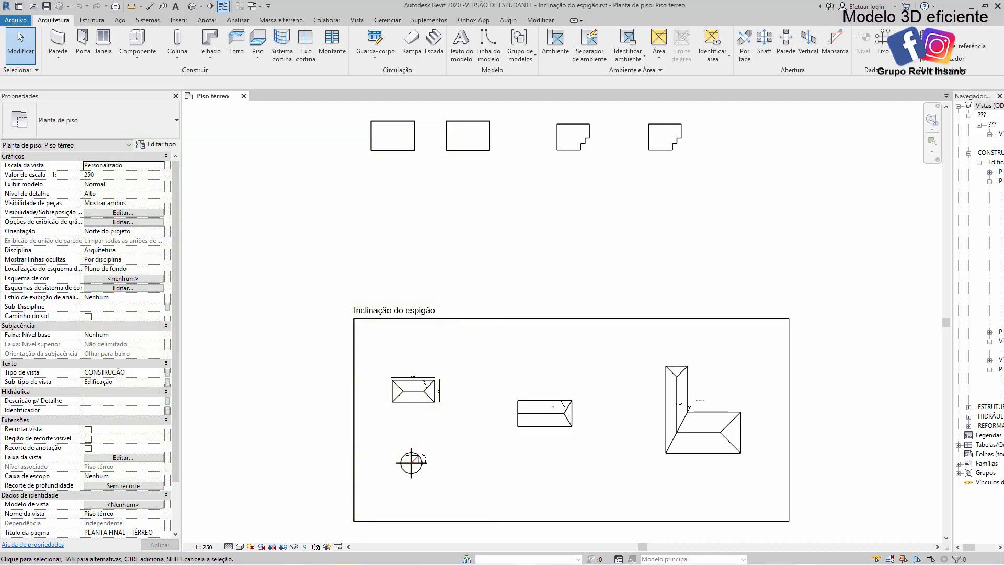
Start a roof by footprint and sketch a rectangular boundary about 15 by 9 m above the first walled rectangle
{"action": "middle_click_drag", "start_coordinate": [439, 213], "coordinate": [460, 354]}
{"action": "scroll", "coordinate": [425, 233], "scroll_direction": "up", "scroll_amount": 3}
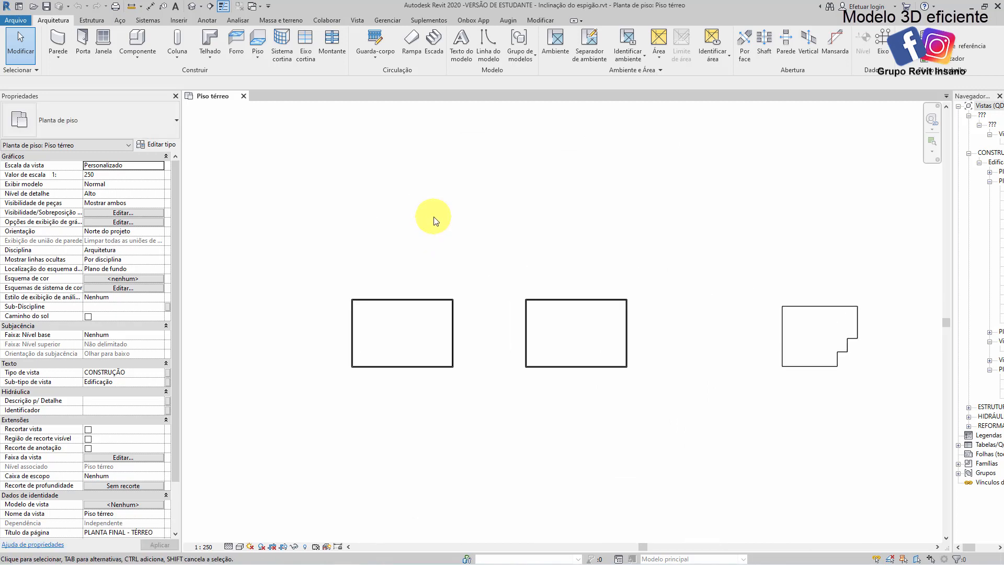
{"action": "middle_click_drag", "start_coordinate": [433, 220], "coordinate": [438, 225]}
{"action": "scroll", "coordinate": [437, 239], "scroll_direction": "up", "scroll_amount": 2}
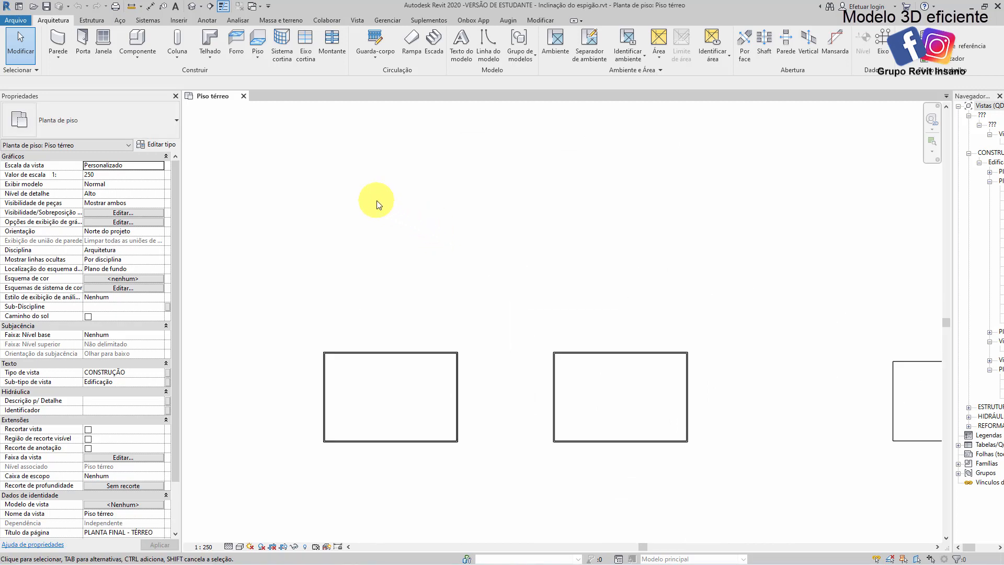
{"action": "left_click", "coordinate": [204, 41]}
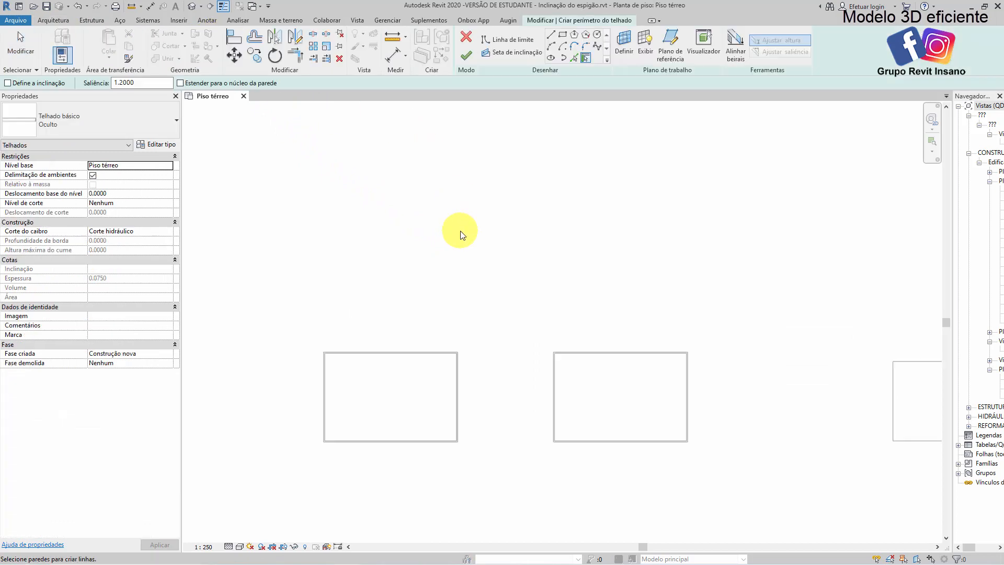
{"action": "left_click", "coordinate": [563, 35]}
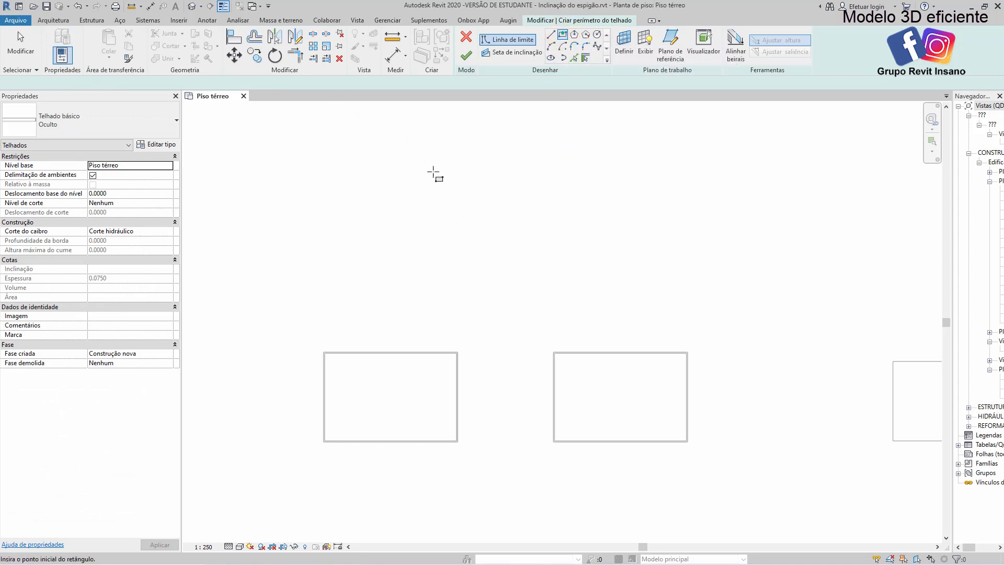
{"action": "left_click", "coordinate": [437, 235]}
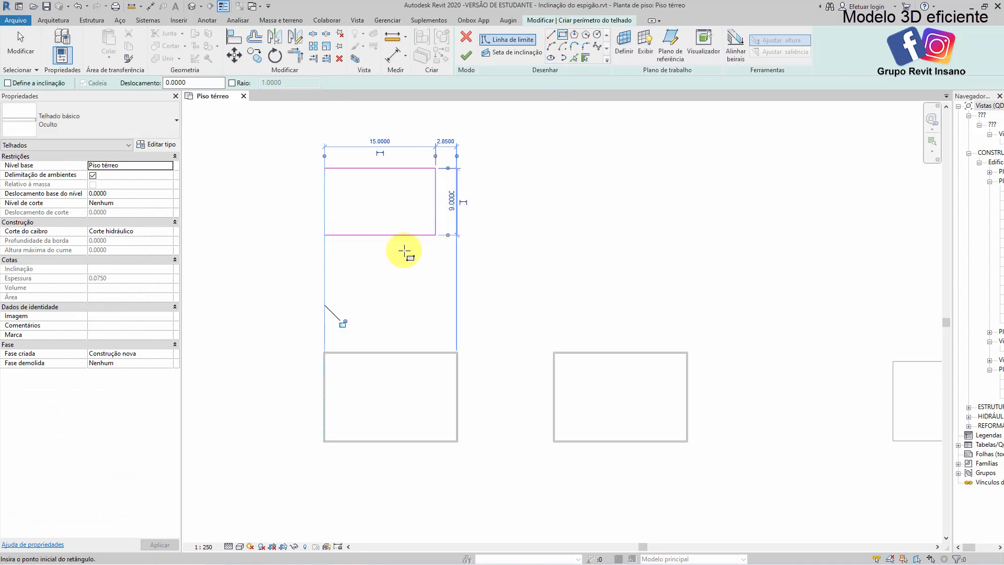
{"action": "key", "text": "Escape"}
{"action": "key", "text": "Escape"}
Make the two long edges of the footprint slope-defining at 40% and finish the roof
{"action": "middle_click_drag", "start_coordinate": [411, 193], "coordinate": [475, 237]}
{"action": "scroll", "coordinate": [448, 218], "scroll_direction": "up", "scroll_amount": 2}
{"action": "left_click", "coordinate": [448, 212]}
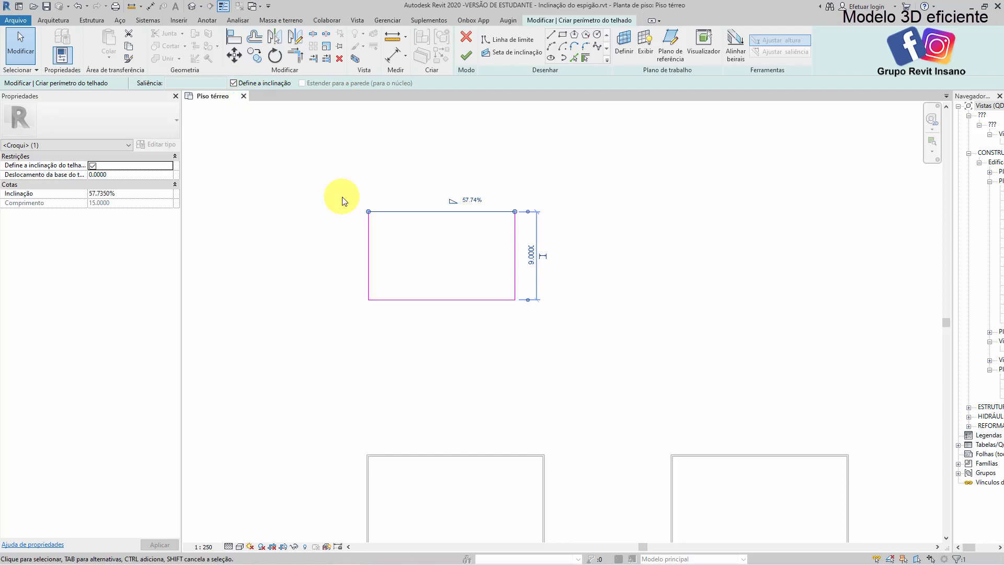
{"action": "left_click", "coordinate": [467, 341]}
{"action": "left_click_drag", "start_coordinate": [457, 365], "coordinate": [421, 175]}
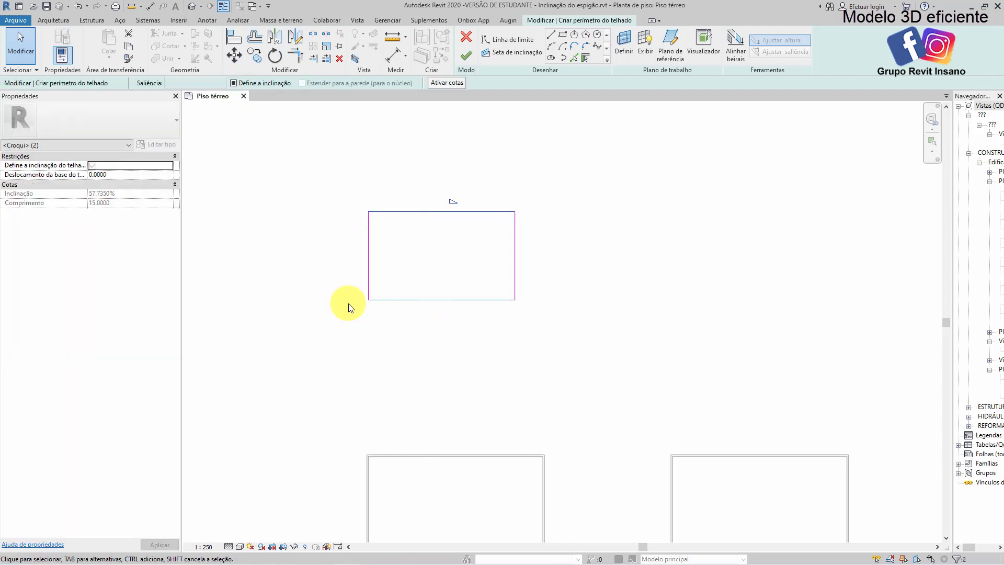
{"action": "left_click", "coordinate": [234, 83]}
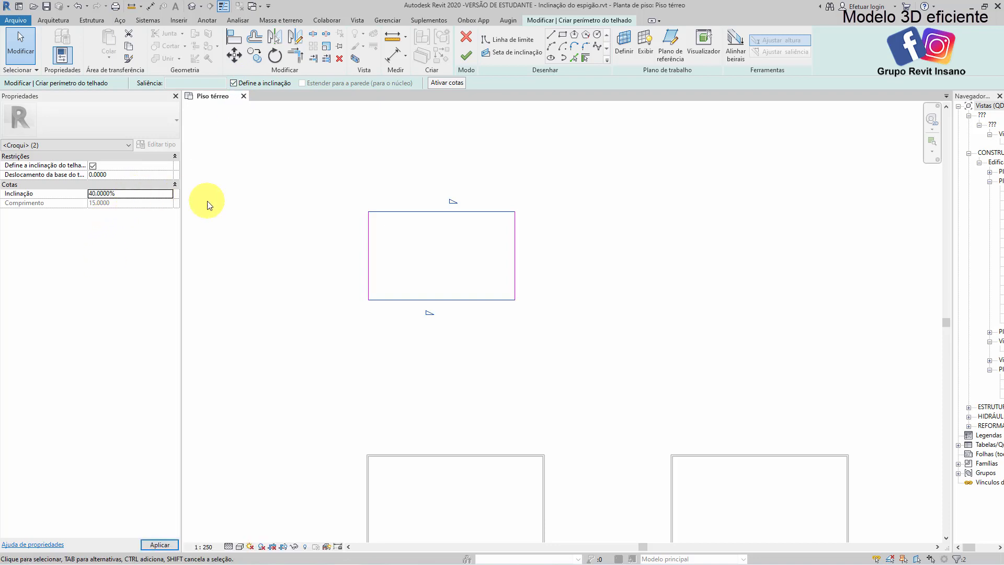
{"action": "left_click", "coordinate": [318, 161]}
{"action": "left_click", "coordinate": [466, 55]}
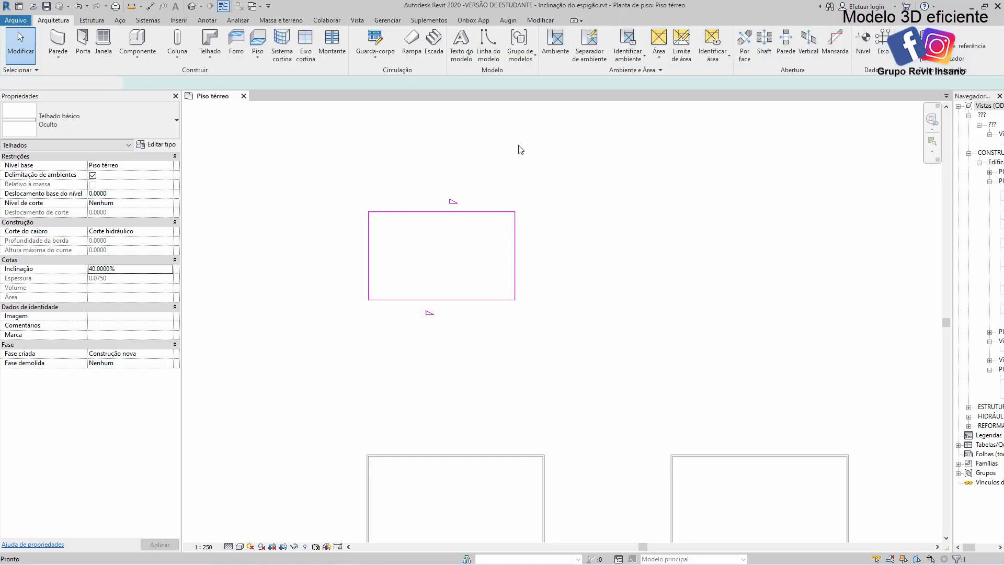
{"action": "left_click", "coordinate": [571, 227]}
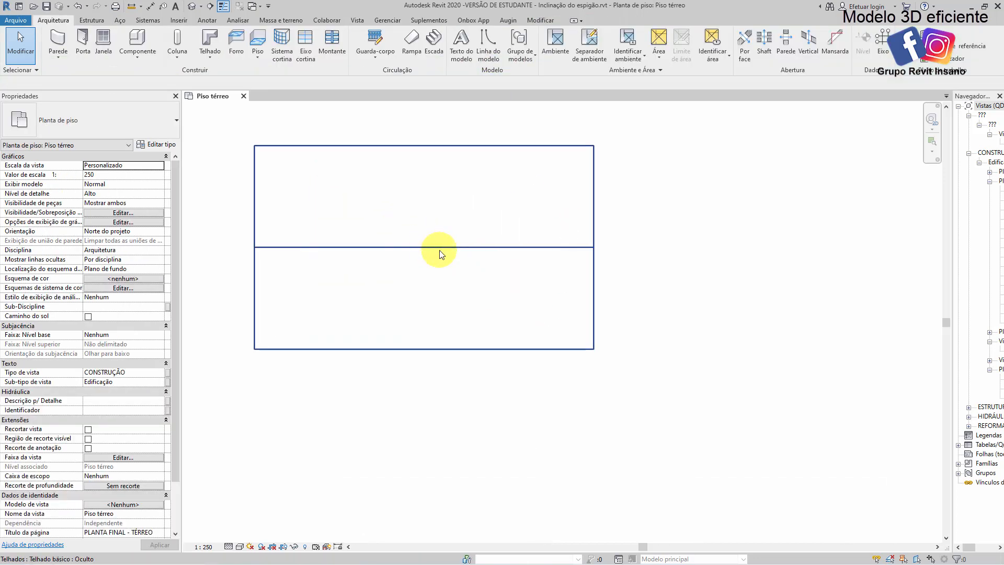
Place a spot slope annotation on each of the two roof planes and delete the extra one near the upper-left corner
{"action": "scroll", "coordinate": [520, 322], "scroll_direction": "up", "scroll_amount": 3}
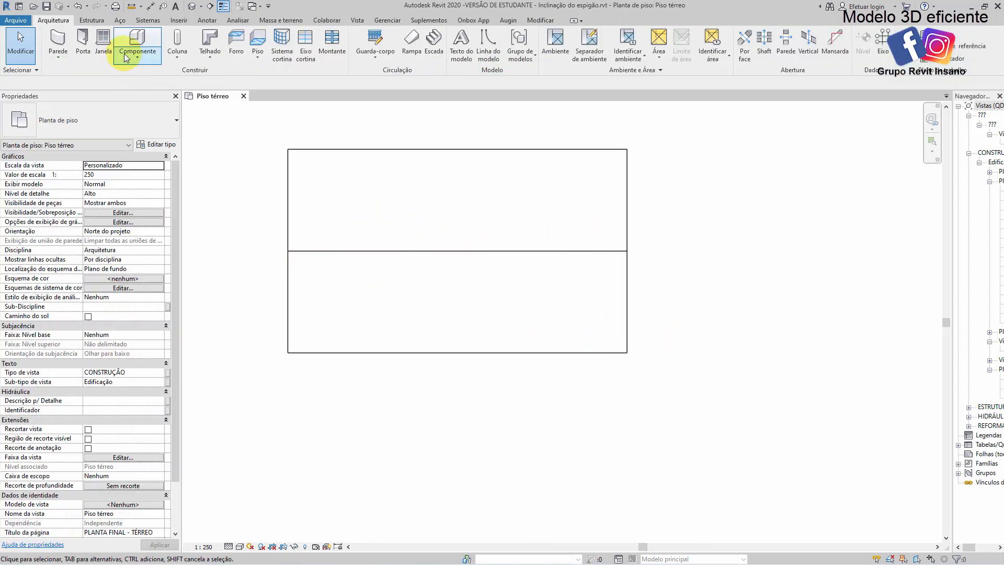
{"action": "left_click", "coordinate": [208, 20]}
{"action": "left_click", "coordinate": [224, 61]}
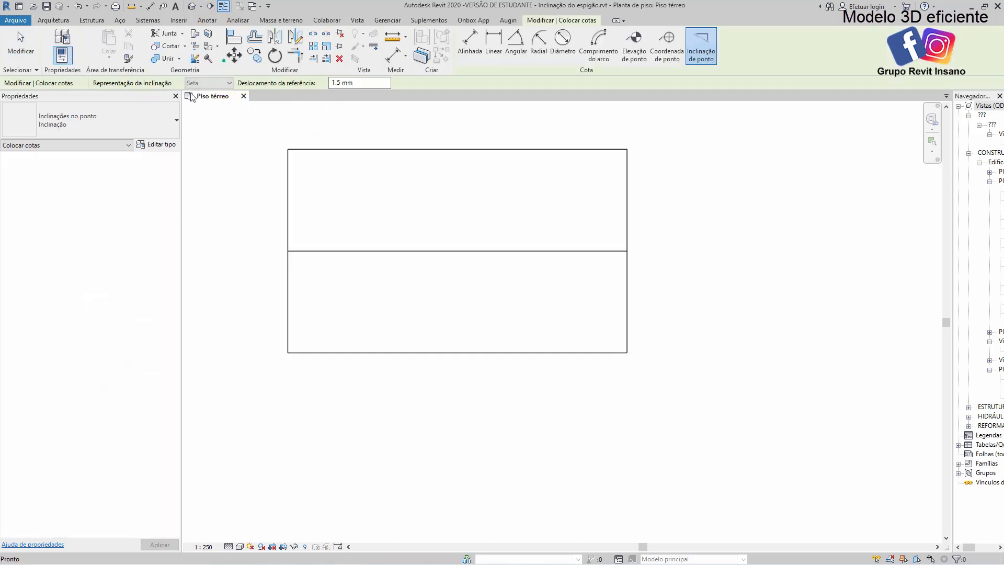
{"action": "left_click", "coordinate": [97, 125]}
{"action": "left_click", "coordinate": [259, 172]}
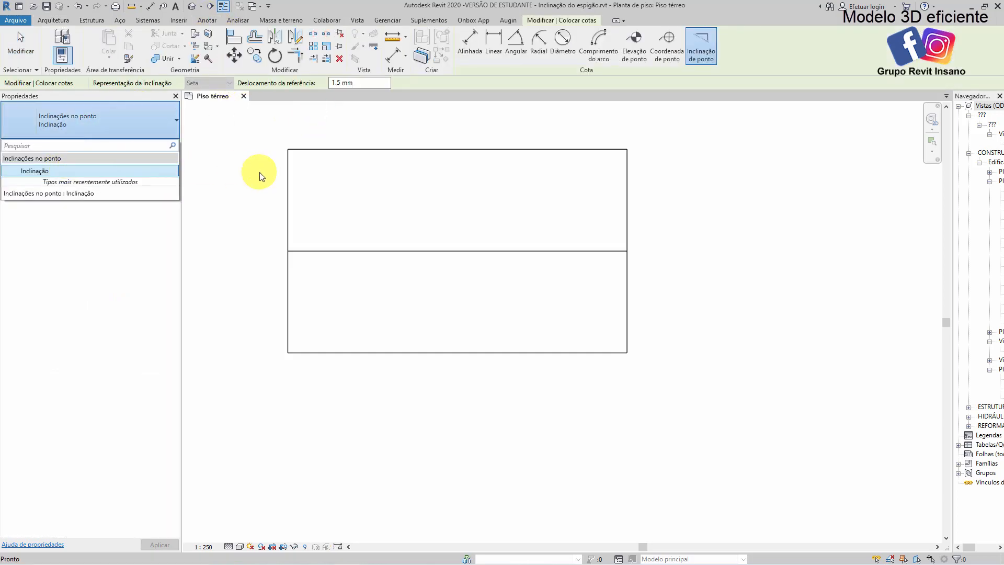
{"action": "left_click", "coordinate": [330, 186]}
{"action": "left_click", "coordinate": [449, 222]}
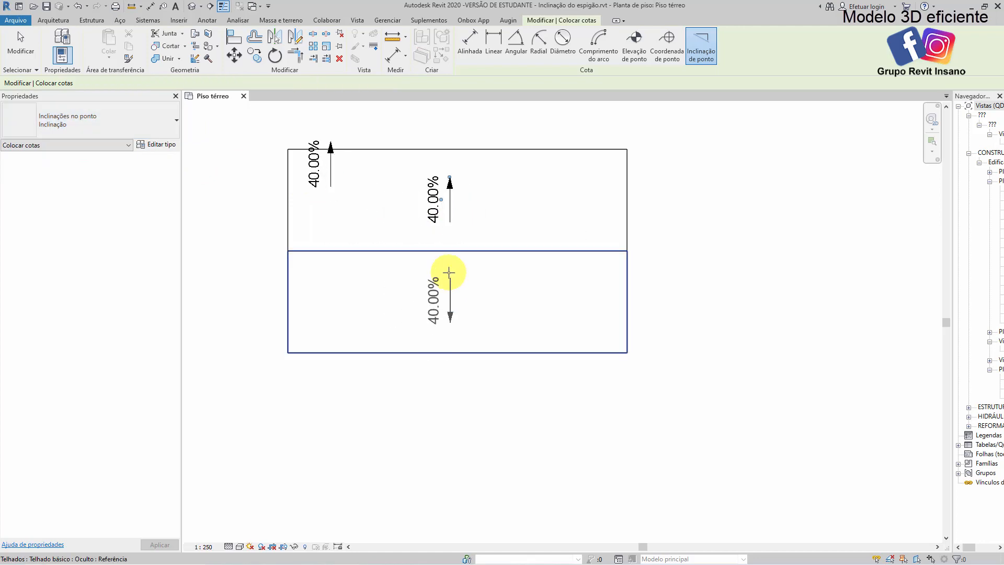
{"action": "left_click", "coordinate": [448, 273]}
{"action": "key", "text": "Escape"}
{"action": "key", "text": "Escape"}
{"action": "left_click", "coordinate": [325, 172]}
{"action": "key", "text": "Delete"}
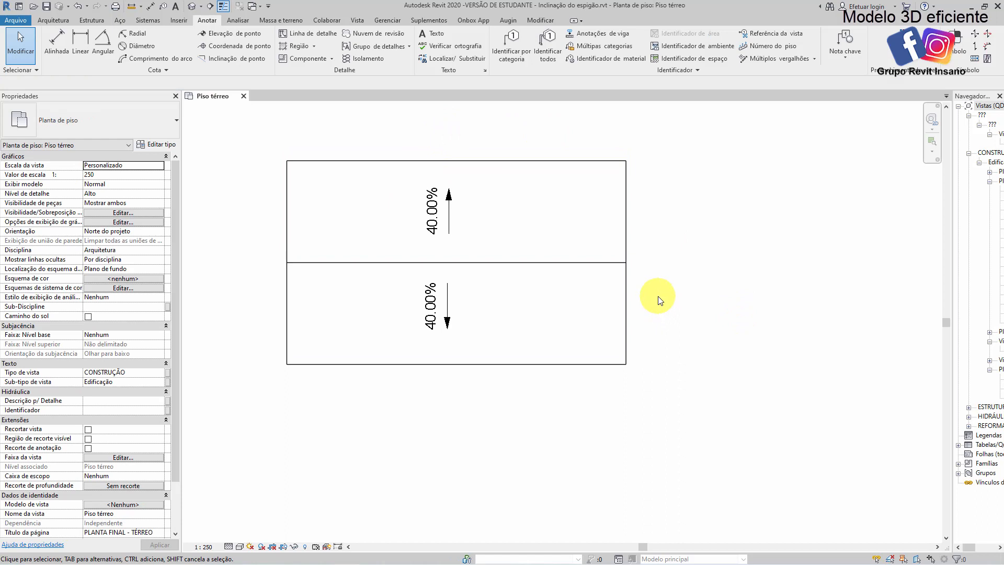
Edit the roof footprint so both short edges also define a 40% slope, and finish the edit
{"action": "scroll", "coordinate": [657, 300], "scroll_direction": "down", "scroll_amount": 2}
{"action": "middle_click_drag", "start_coordinate": [676, 291], "coordinate": [544, 269]}
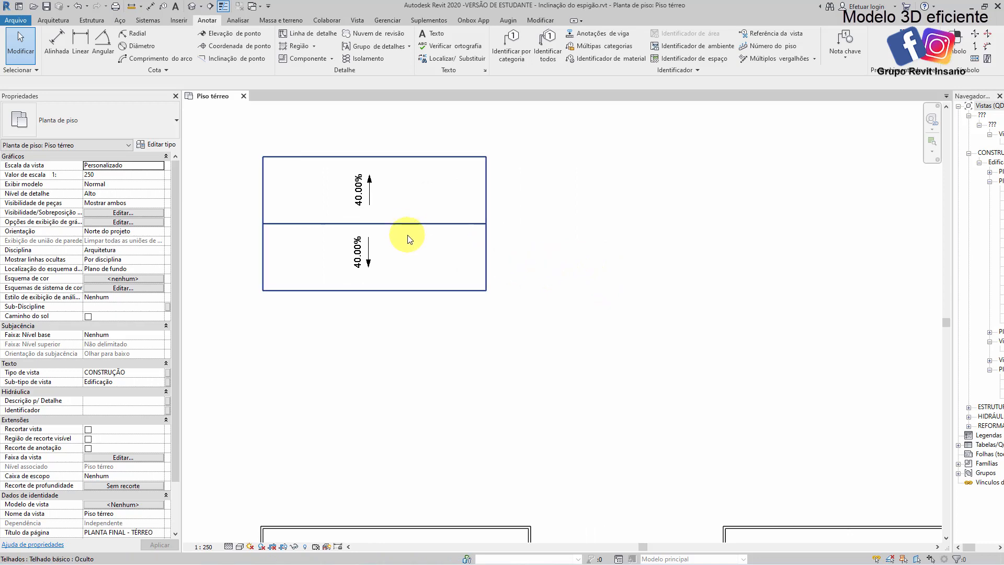
{"action": "double_click", "coordinate": [417, 224]}
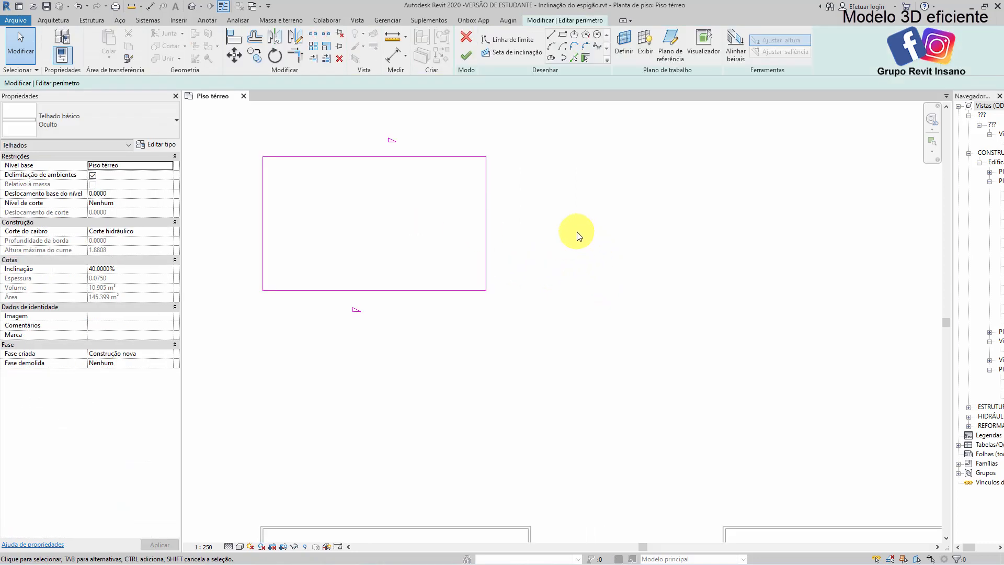
{"action": "left_click_drag", "start_coordinate": [582, 234], "coordinate": [239, 194]}
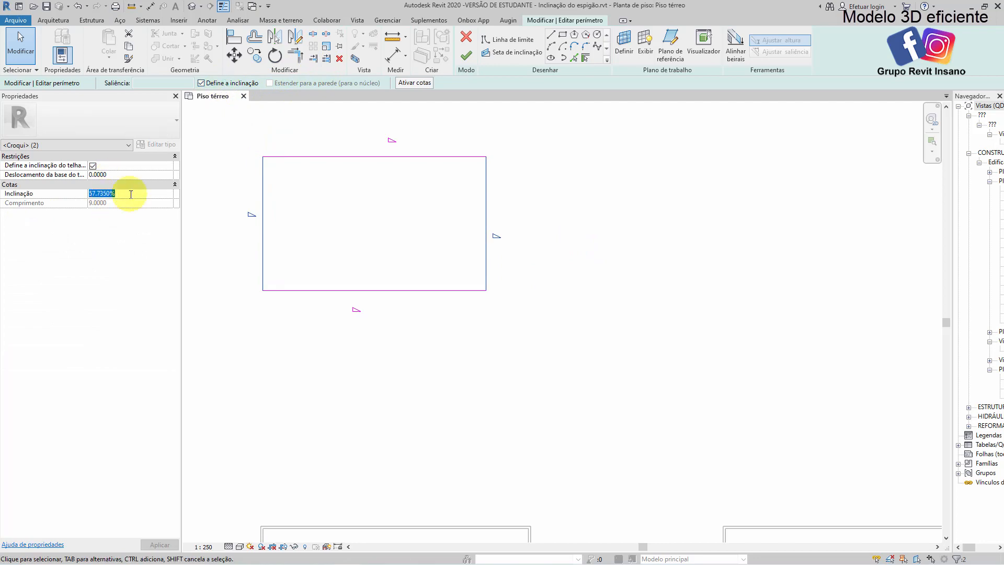
{"action": "left_click", "coordinate": [131, 194]}
{"action": "type", "text": "40"}
{"action": "left_click", "coordinate": [466, 55]}
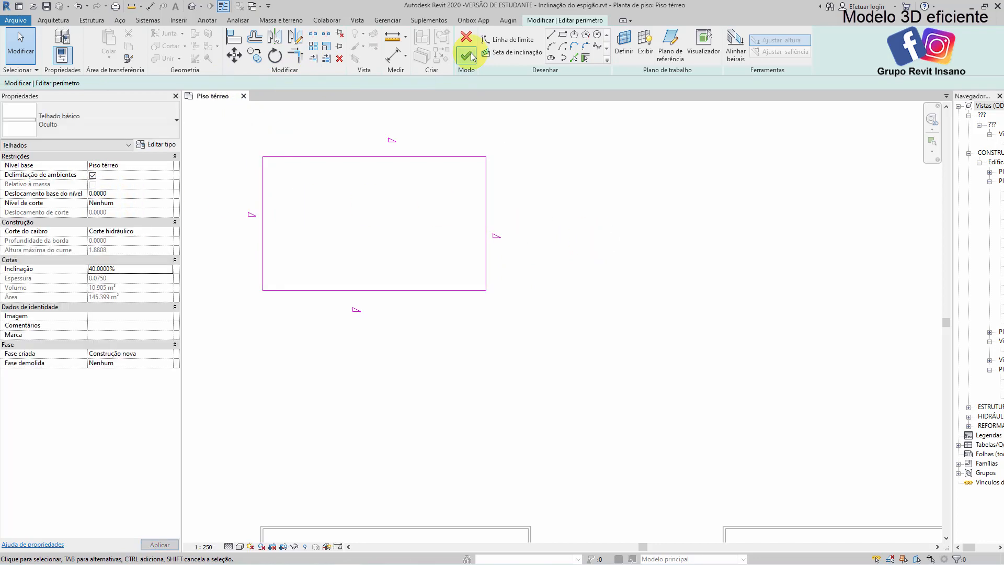
{"action": "left_click", "coordinate": [641, 303]}
Place spot slope annotations on the two triangular end planes of the hip roof
{"action": "scroll", "coordinate": [471, 292], "scroll_direction": "up", "scroll_amount": 3}
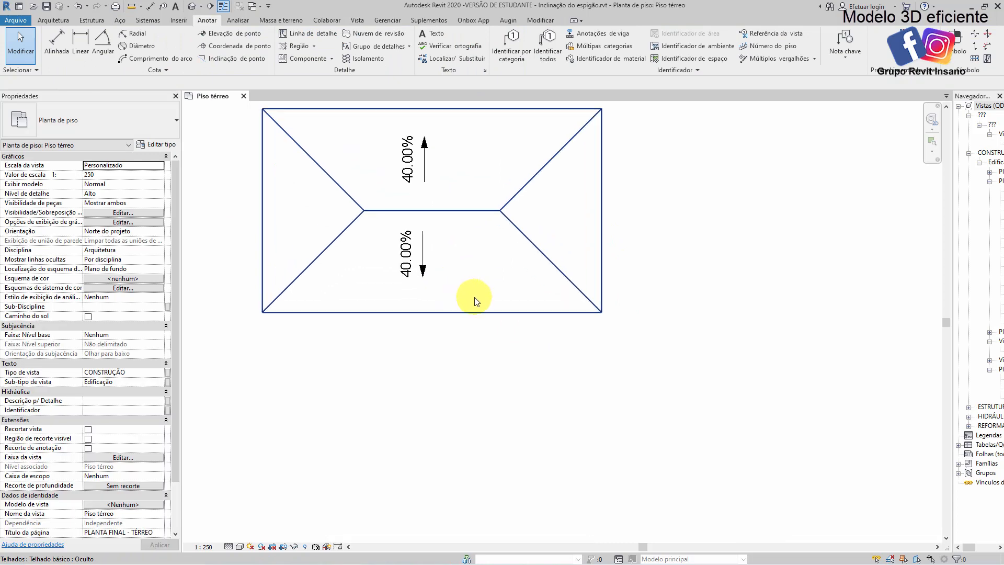
{"action": "left_click", "coordinate": [231, 59]}
{"action": "left_click", "coordinate": [586, 239]}
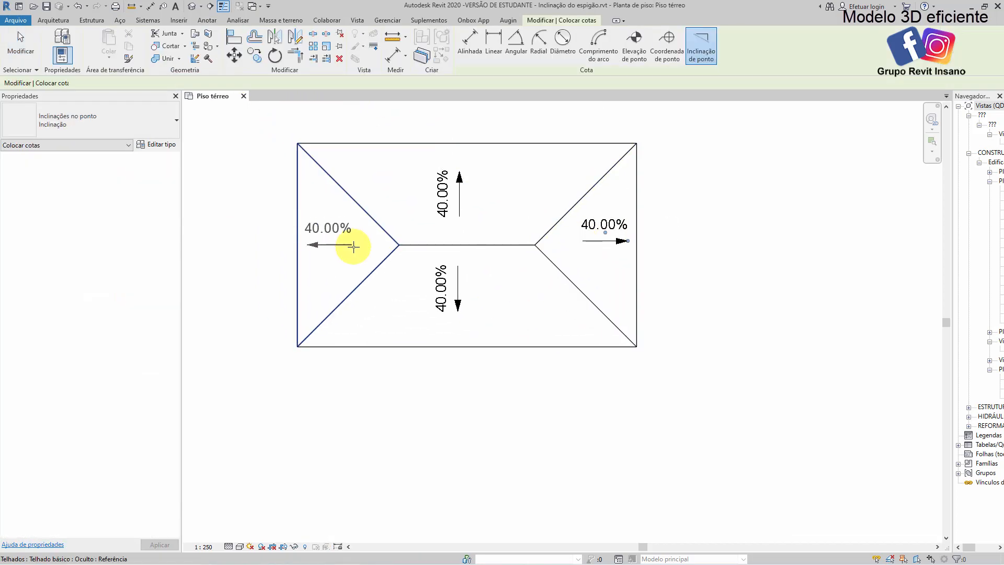
{"action": "left_click", "coordinate": [354, 247]}
{"action": "key", "text": "Escape"}
{"action": "key", "text": "Escape"}
Widen the project browser to show the view names
{"action": "scroll", "coordinate": [473, 332], "scroll_direction": "down", "scroll_amount": 3}
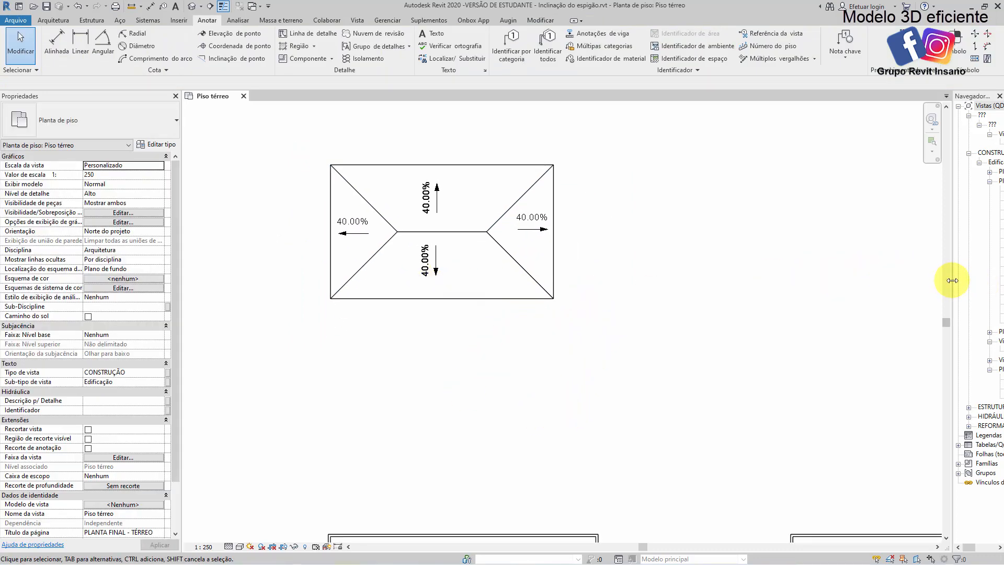
{"action": "left_click_drag", "start_coordinate": [952, 281], "coordinate": [899, 282]}
{"action": "left_click", "coordinate": [606, 358]}
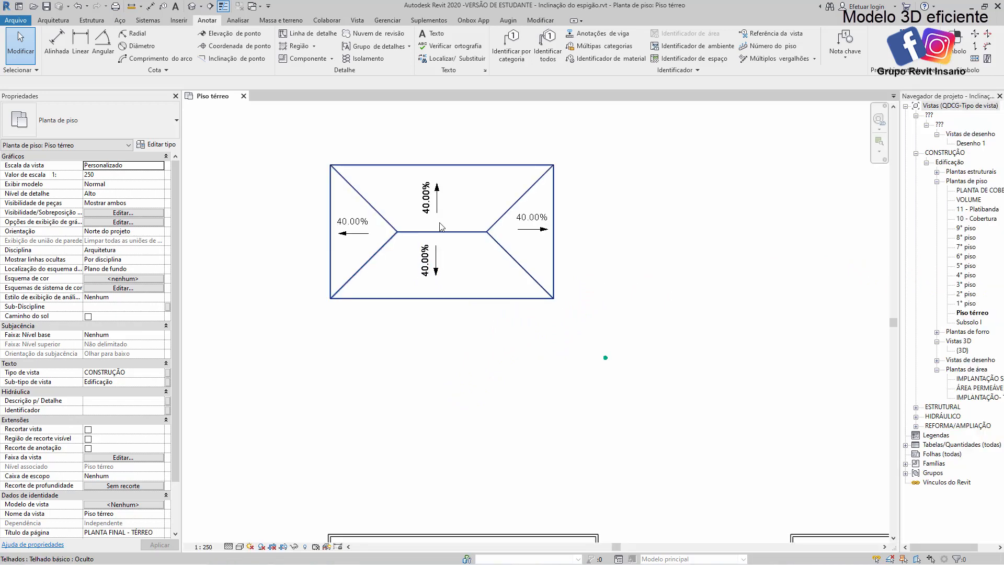
Add a rectangular opening at the ridge's right end in the roof footprint, finish, and delete the slope annotation that loses its reference
{"action": "double_click", "coordinate": [472, 233]}
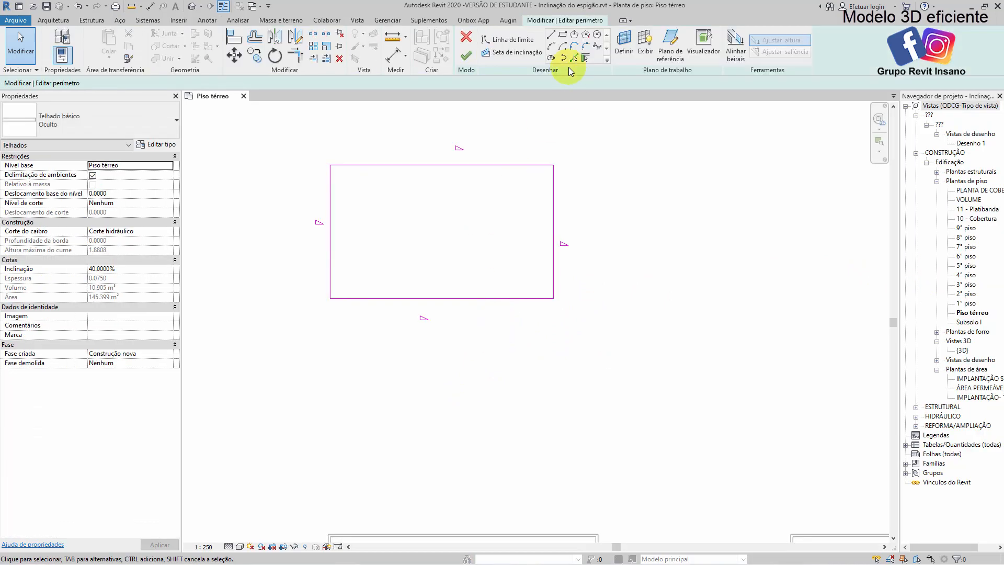
{"action": "left_click", "coordinate": [563, 35]}
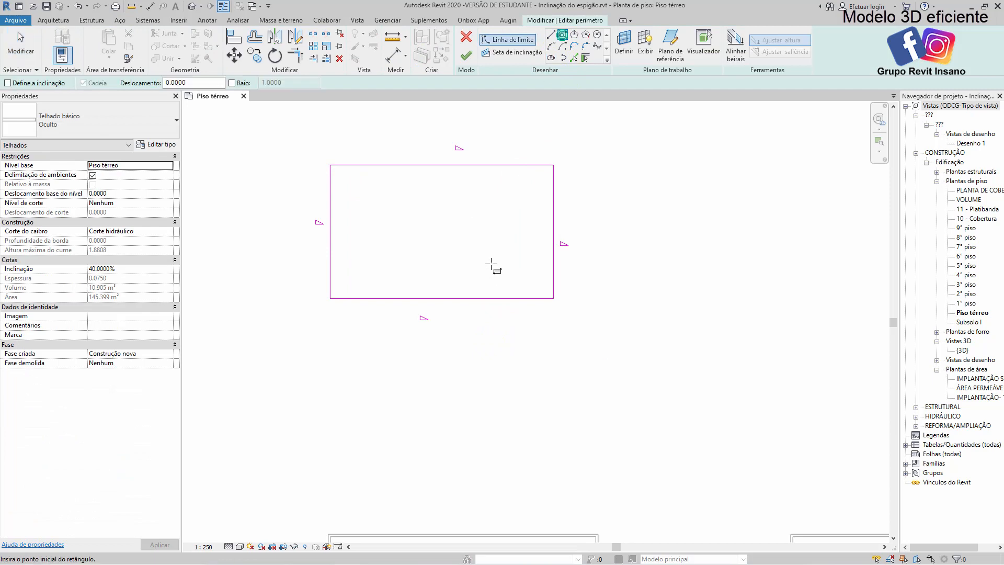
{"action": "left_click", "coordinate": [470, 222]}
{"action": "left_click", "coordinate": [520, 268]}
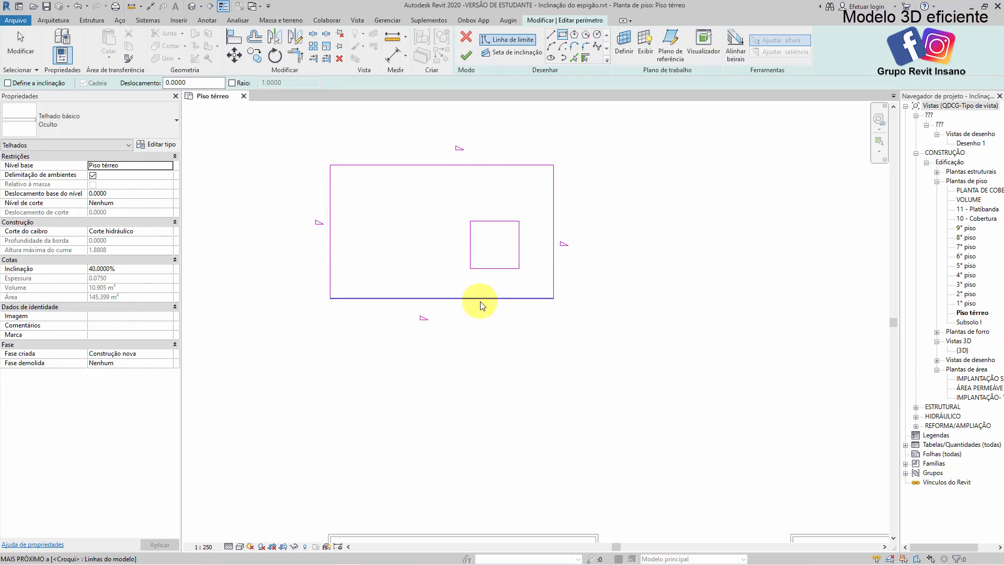
{"action": "key", "text": "Escape"}
{"action": "left_click", "coordinate": [466, 55]}
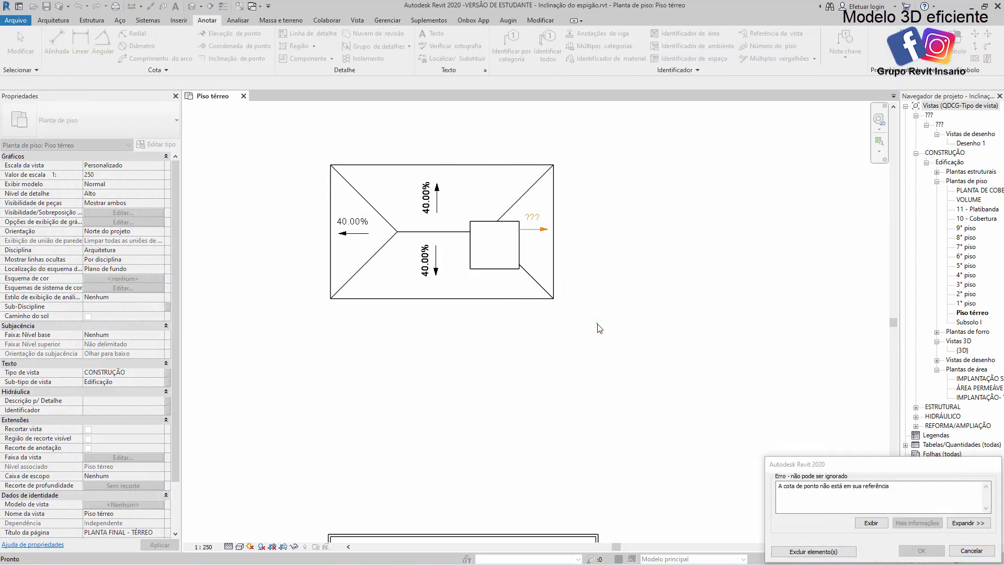
{"action": "left_click", "coordinate": [813, 551]}
{"action": "left_click", "coordinate": [623, 365]}
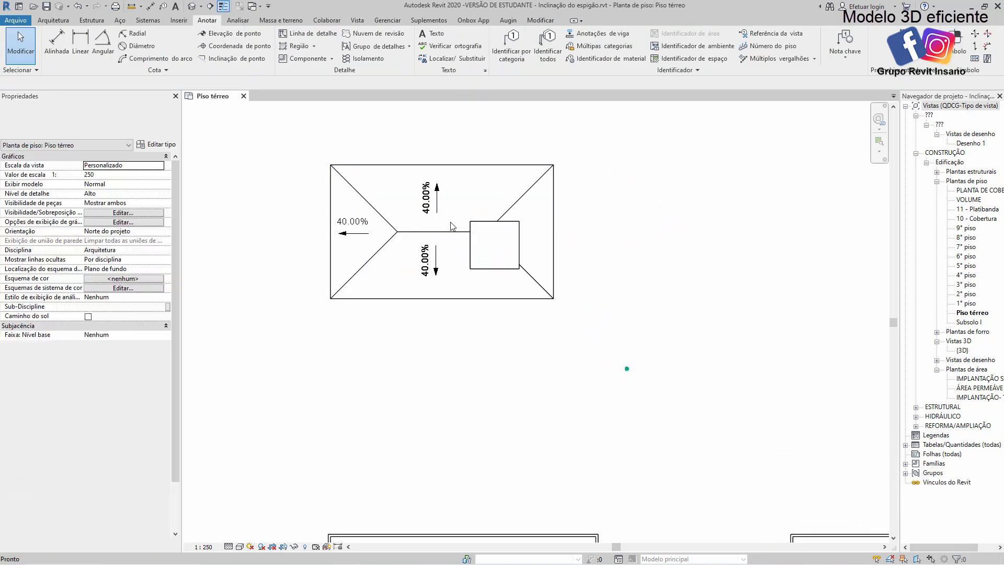
Open the default 3D view and examine the hip roof and its rectangular opening from several angles
{"action": "scroll", "coordinate": [450, 225], "scroll_direction": "up", "scroll_amount": 2}
{"action": "middle_click_drag", "start_coordinate": [568, 361], "coordinate": [578, 391]}
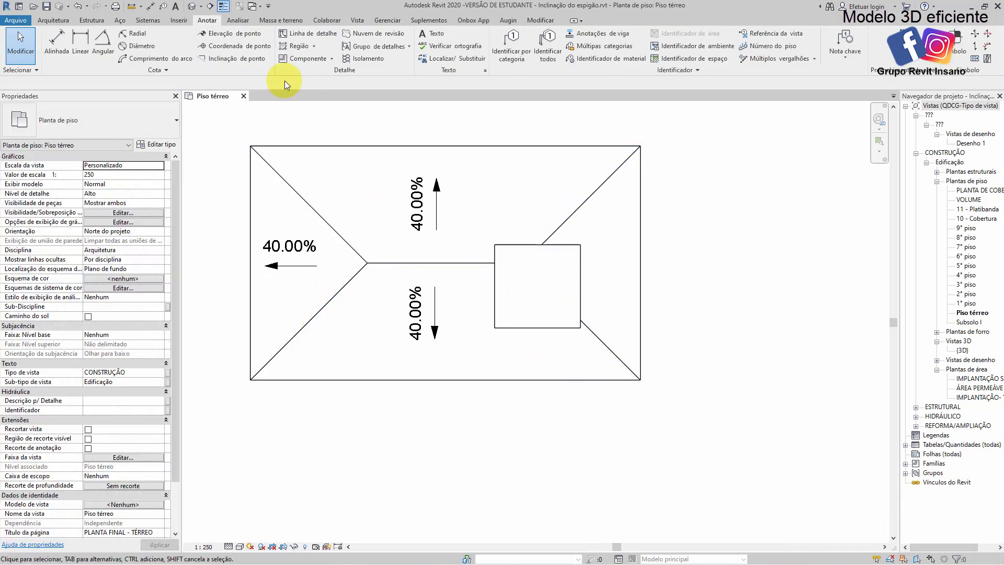
{"action": "left_click", "coordinate": [191, 7]}
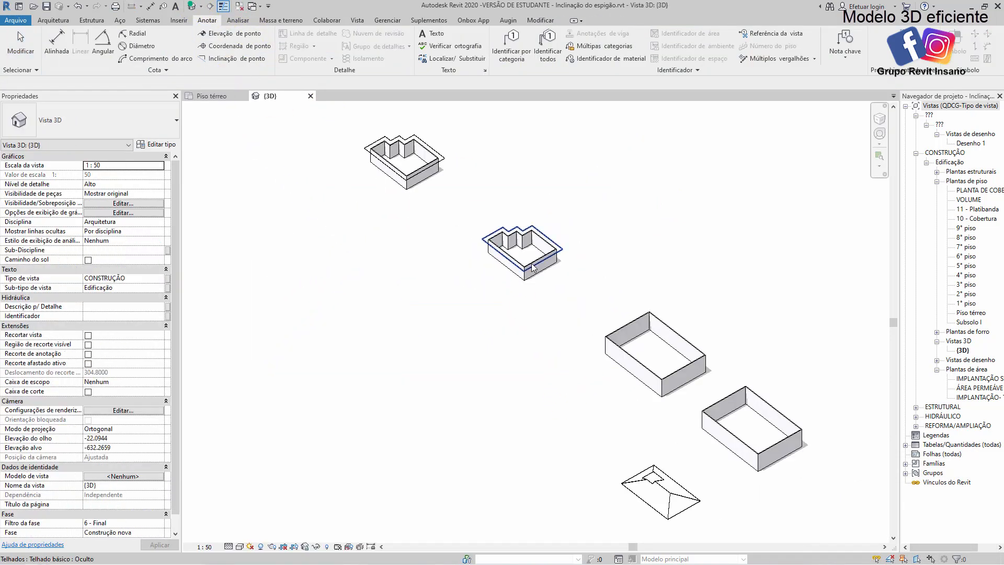
{"action": "scroll", "coordinate": [522, 318], "scroll_direction": "up", "scroll_amount": 5}
{"action": "scroll", "coordinate": [627, 345], "scroll_direction": "up", "scroll_amount": 2}
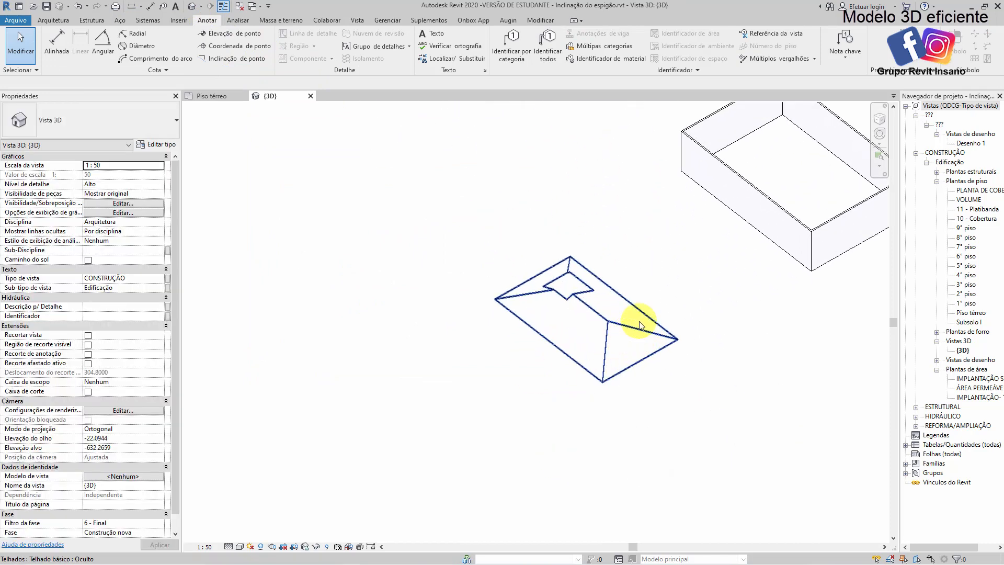
{"action": "middle_click_drag", "start_coordinate": [666, 320], "coordinate": [544, 390]}
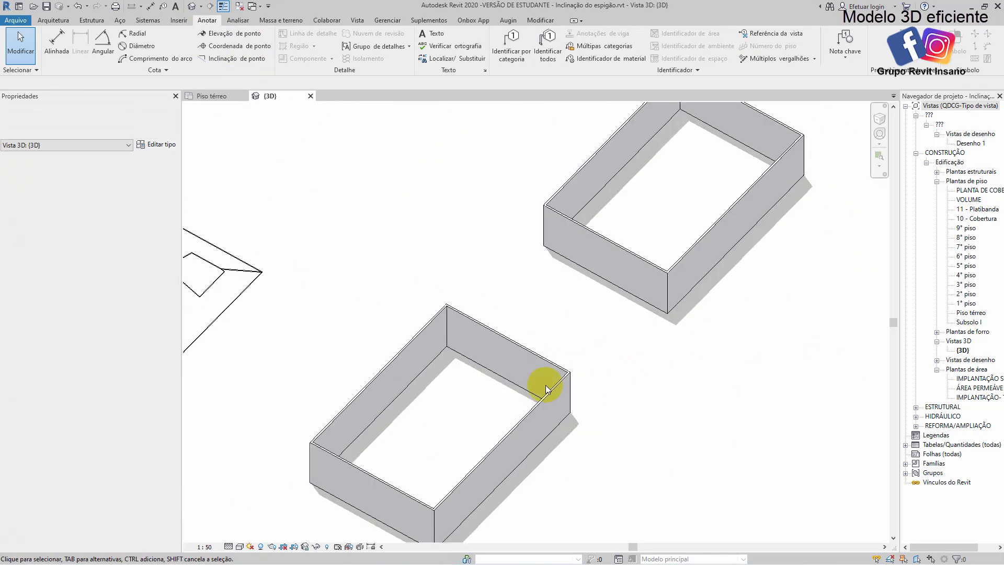
{"action": "left_click", "coordinate": [231, 290]}
{"action": "middle_click_drag", "start_coordinate": [267, 313], "coordinate": [713, 426]}
{"action": "scroll", "coordinate": [711, 465], "scroll_direction": "up", "scroll_amount": 2}
{"action": "left_click", "coordinate": [748, 472]}
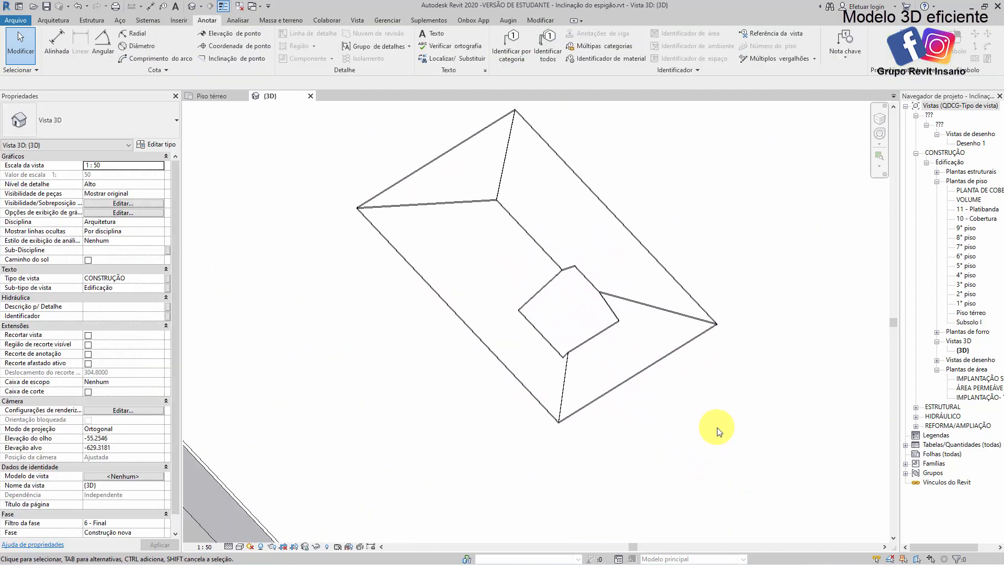
Tile the 3D view and the Piso térreo plan side by side and frame the roof in both
{"action": "key", "text": "t"}
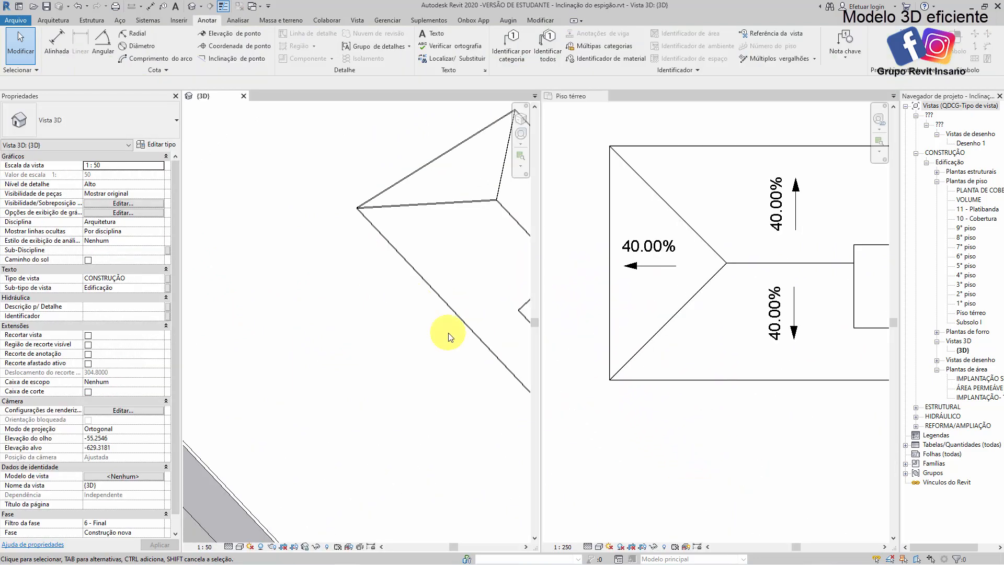
{"action": "left_click", "coordinate": [555, 316]}
{"action": "scroll", "coordinate": [478, 301], "scroll_direction": "down", "scroll_amount": 1}
{"action": "left_click", "coordinate": [358, 316]}
{"action": "middle_click_drag", "start_coordinate": [385, 311], "coordinate": [213, 305]}
{"action": "scroll", "coordinate": [426, 321], "scroll_direction": "up", "scroll_amount": 1}
{"action": "left_click", "coordinate": [681, 457]}
{"action": "middle_click_drag", "start_coordinate": [824, 419], "coordinate": [753, 326]}
{"action": "scroll", "coordinate": [767, 390], "scroll_direction": "down", "scroll_amount": 4}
Edit the roof footprint and delete the short edge farthest from the opening
{"action": "left_click", "coordinate": [757, 324]}
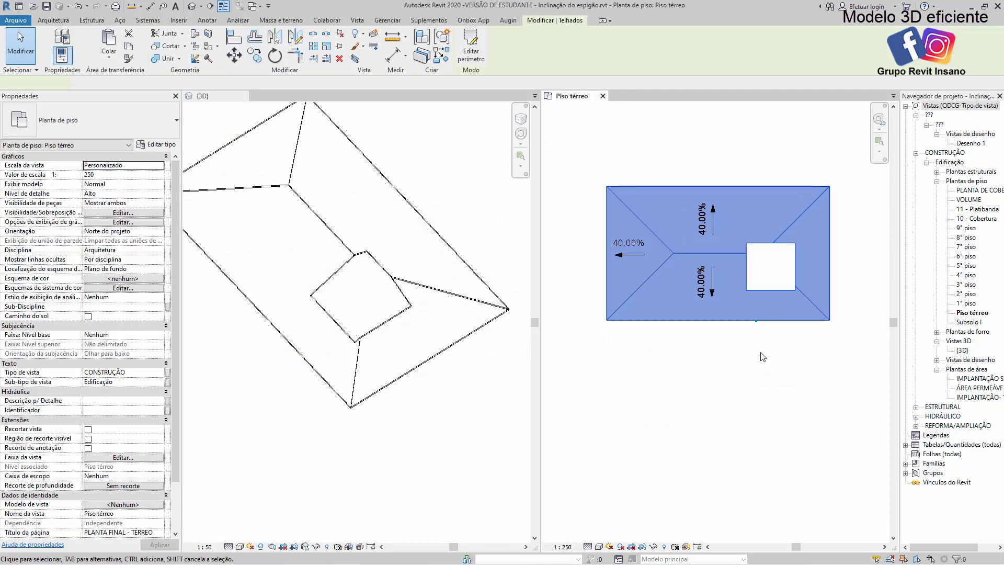
{"action": "left_click", "coordinate": [472, 54]}
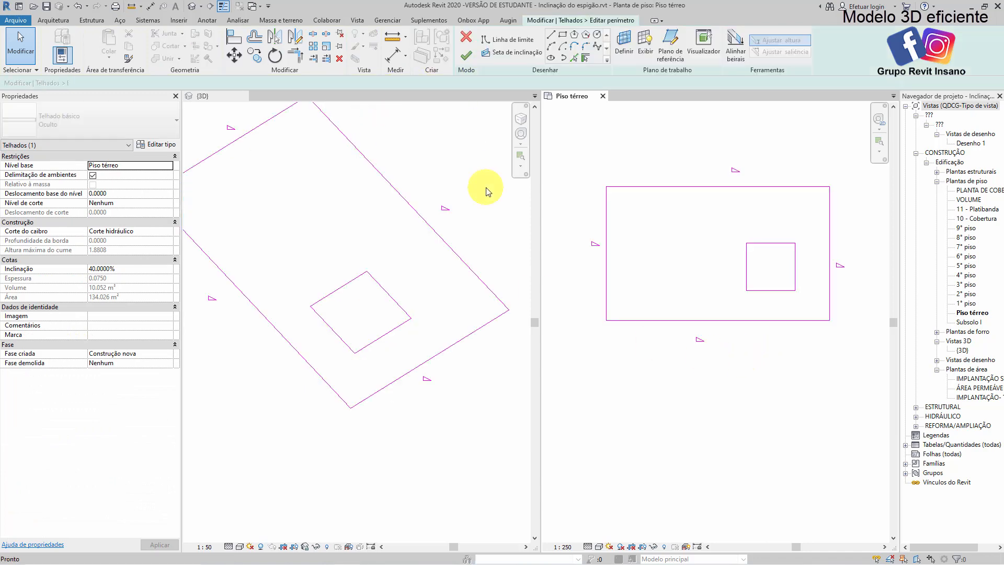
{"action": "left_click", "coordinate": [449, 347]}
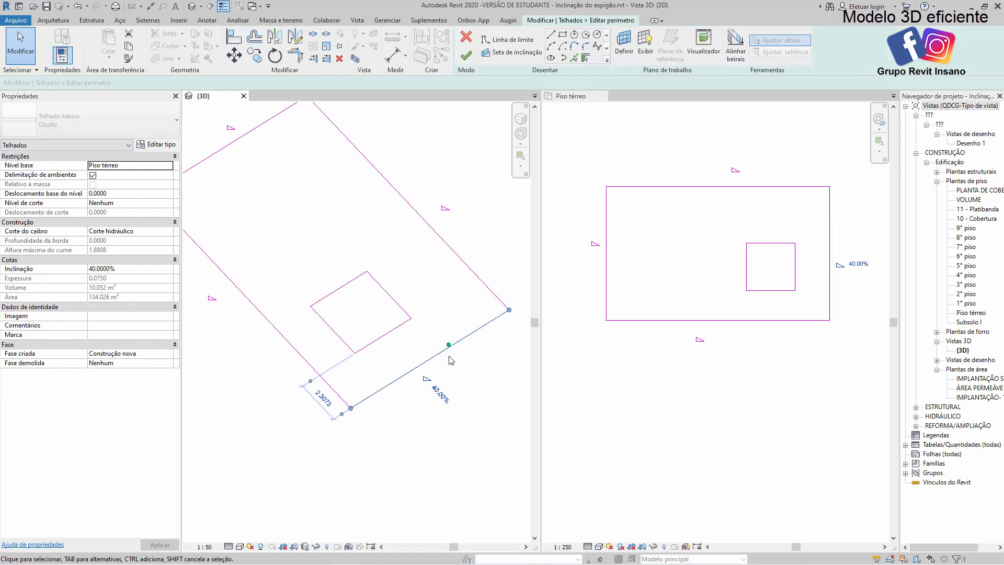
{"action": "middle_click_drag", "start_coordinate": [320, 170], "coordinate": [442, 292]}
{"action": "left_click", "coordinate": [355, 248]}
{"action": "left_click", "coordinate": [360, 260]}
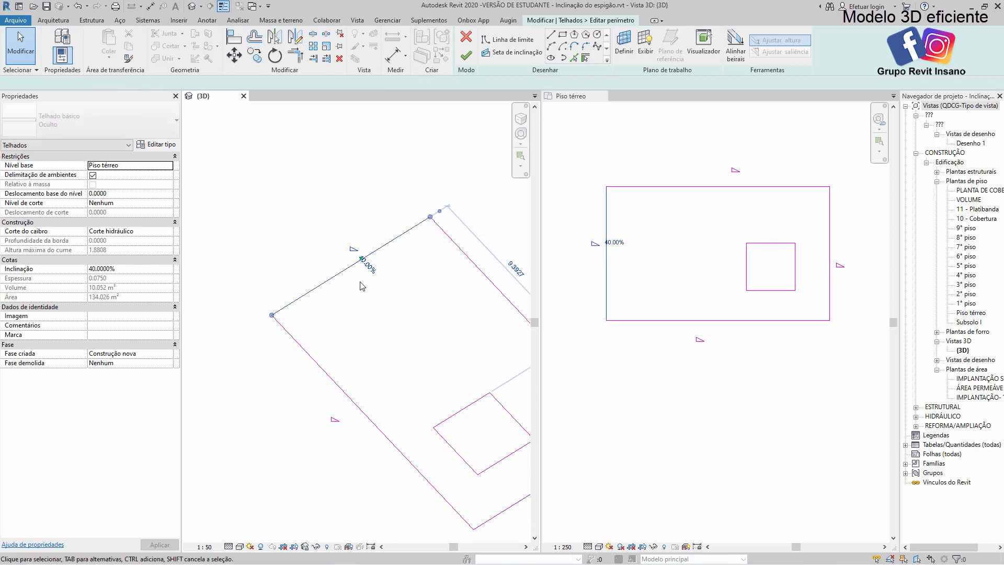
{"action": "key", "text": "Delete"}
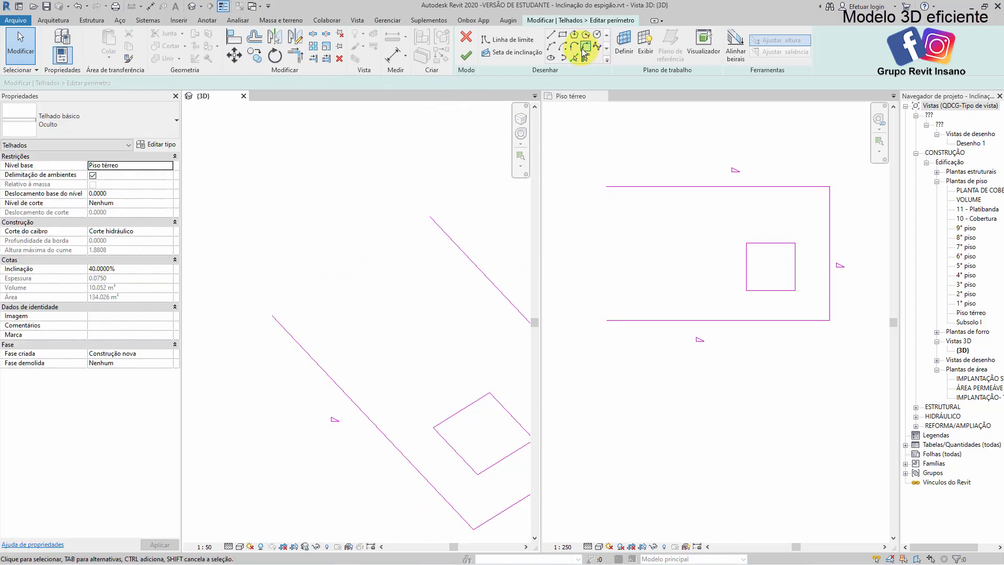
Close the open end of the footprint with a semicircular boundary arc spanning 9 m between the two long edges
{"action": "left_click", "coordinate": [585, 50]}
{"action": "left_click", "coordinate": [516, 52]}
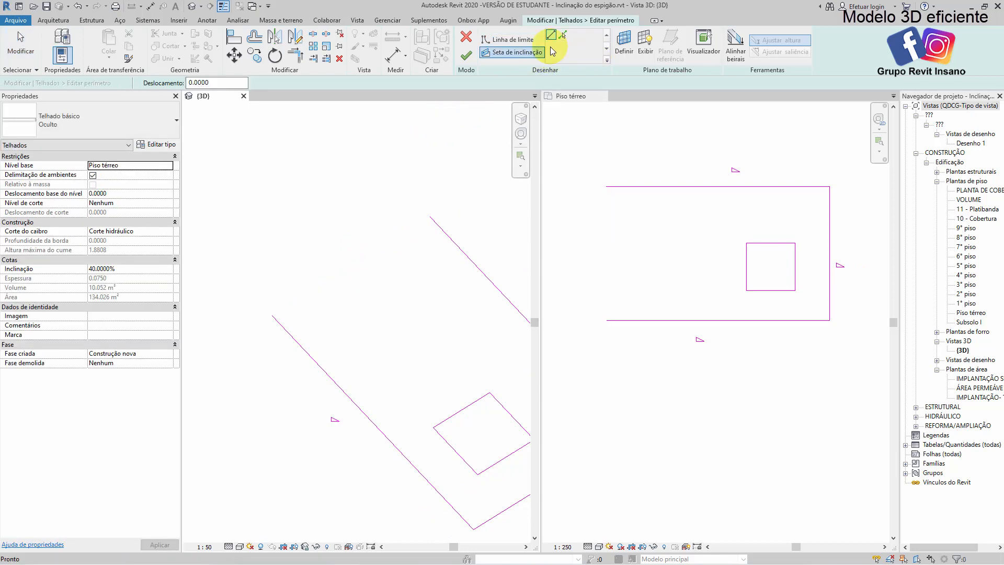
{"action": "left_click", "coordinate": [515, 39]}
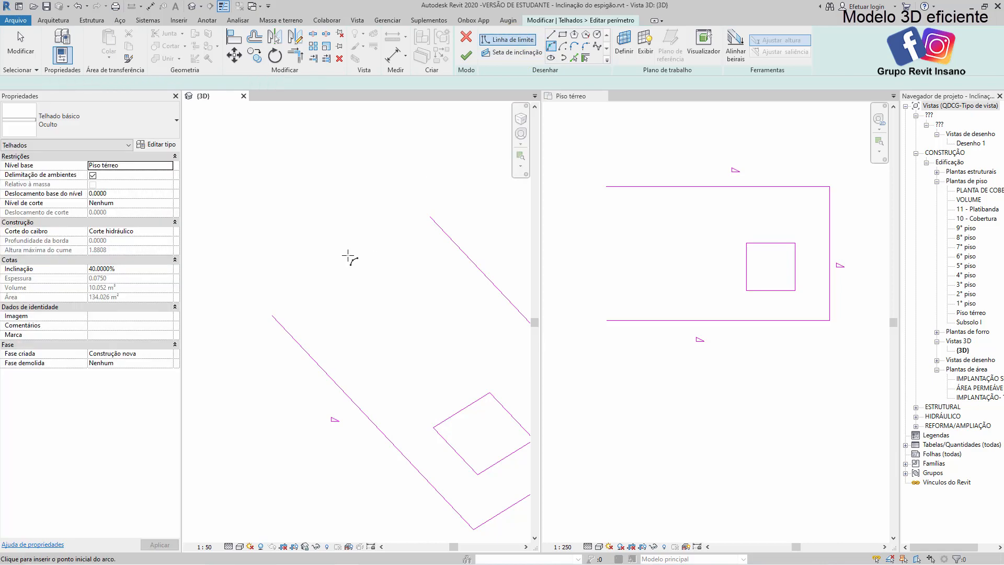
{"action": "left_click", "coordinate": [272, 315]}
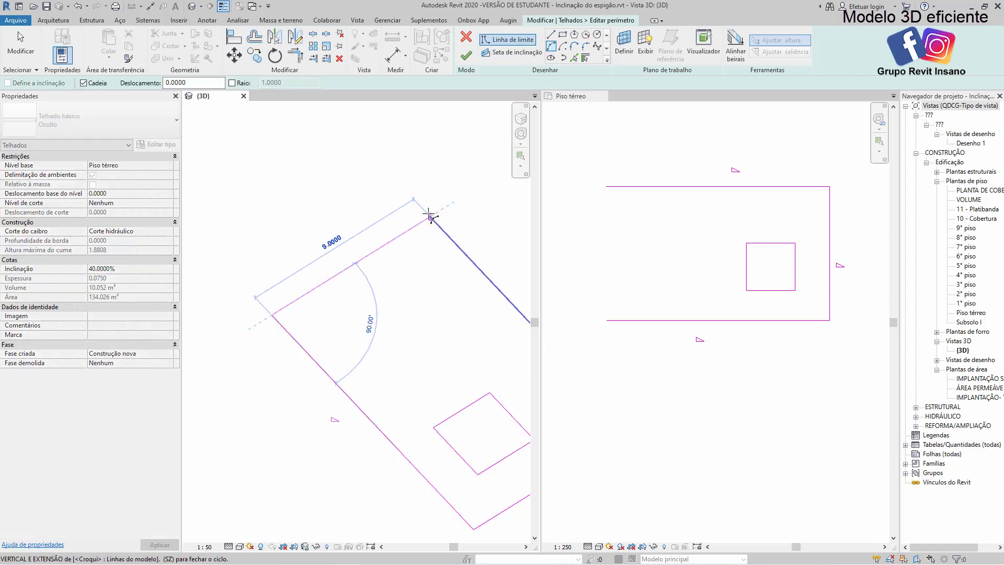
{"action": "left_click", "coordinate": [429, 214]}
{"action": "left_click", "coordinate": [390, 196]}
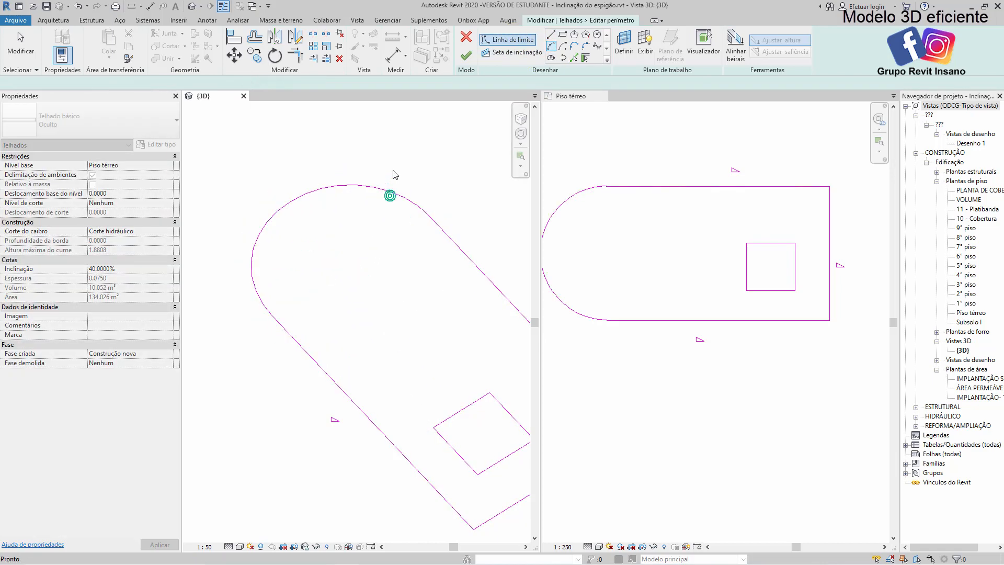
Finish the footprint edit, delete the slope annotation that lost its reference, and frame the rounded roof in both views
{"action": "left_click", "coordinate": [466, 55]}
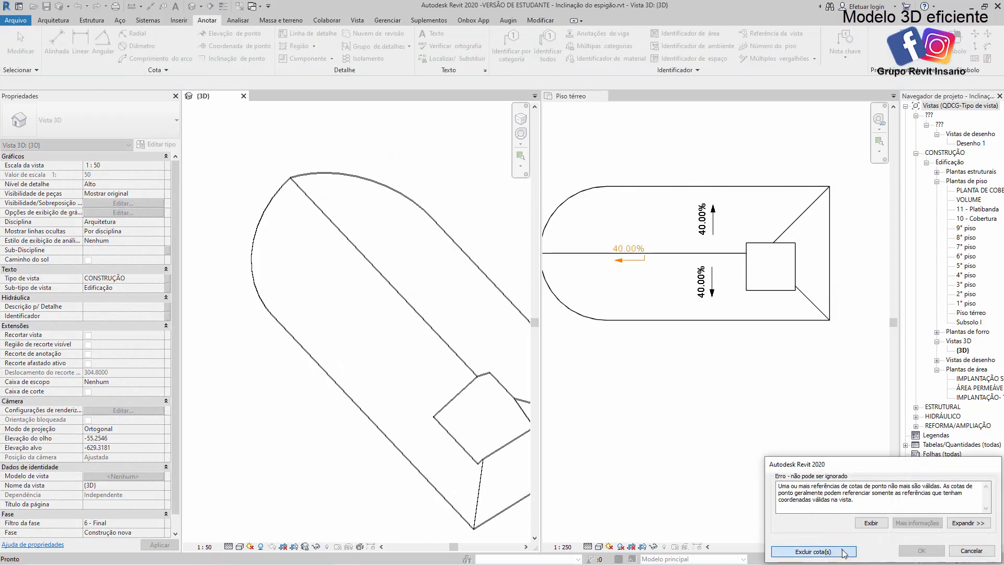
{"action": "left_click", "coordinate": [842, 552]}
{"action": "scroll", "coordinate": [724, 359], "scroll_direction": "down", "scroll_amount": 2}
{"action": "left_click", "coordinate": [722, 365]}
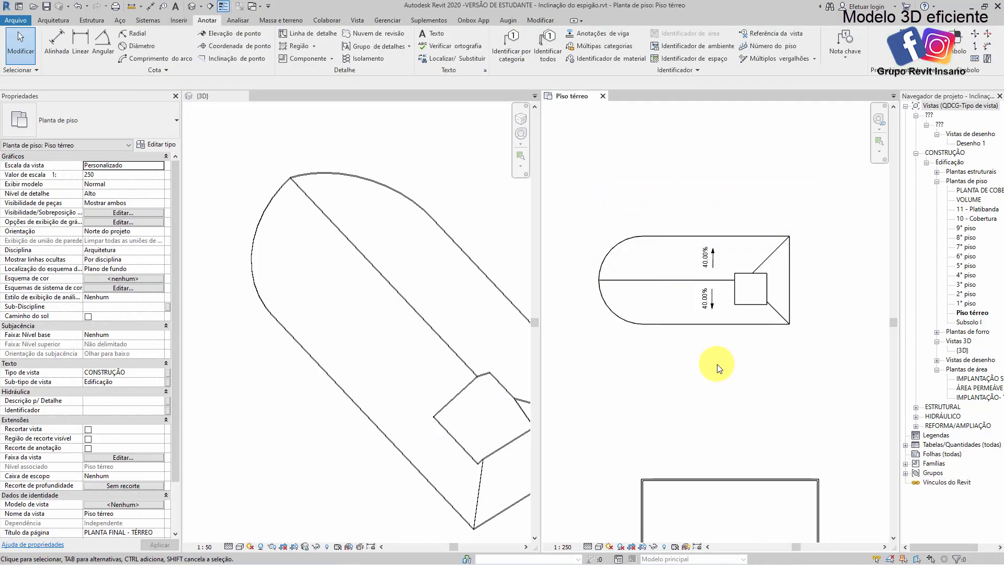
{"action": "scroll", "coordinate": [716, 335], "scroll_direction": "up", "scroll_amount": 3}
{"action": "scroll", "coordinate": [393, 339], "scroll_direction": "down", "scroll_amount": 2}
{"action": "middle_click_drag", "start_coordinate": [443, 367], "coordinate": [403, 341]}
{"action": "scroll", "coordinate": [539, 453], "scroll_direction": "up", "scroll_amount": 1}
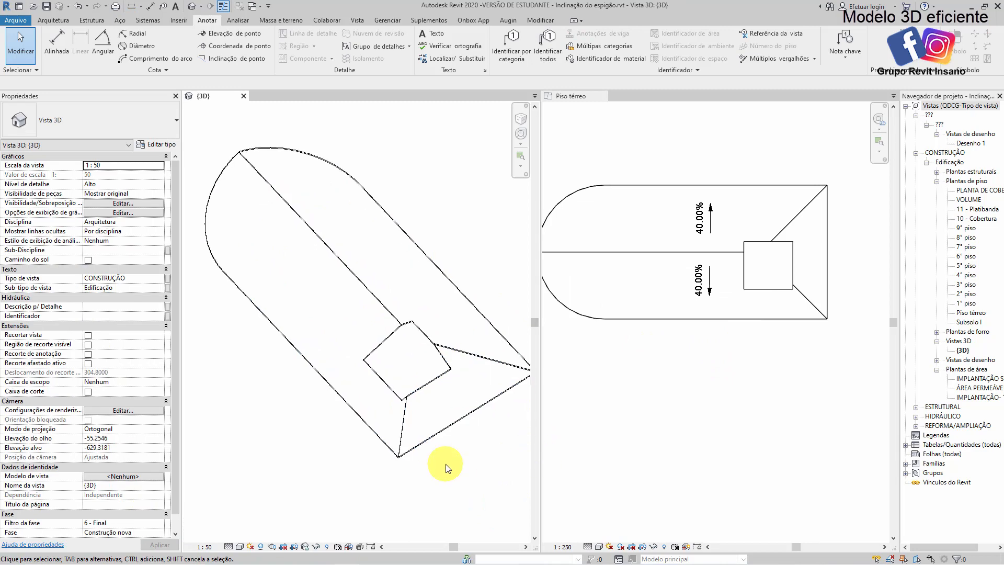
{"action": "middle_click_drag", "start_coordinate": [670, 316], "coordinate": [719, 350]}
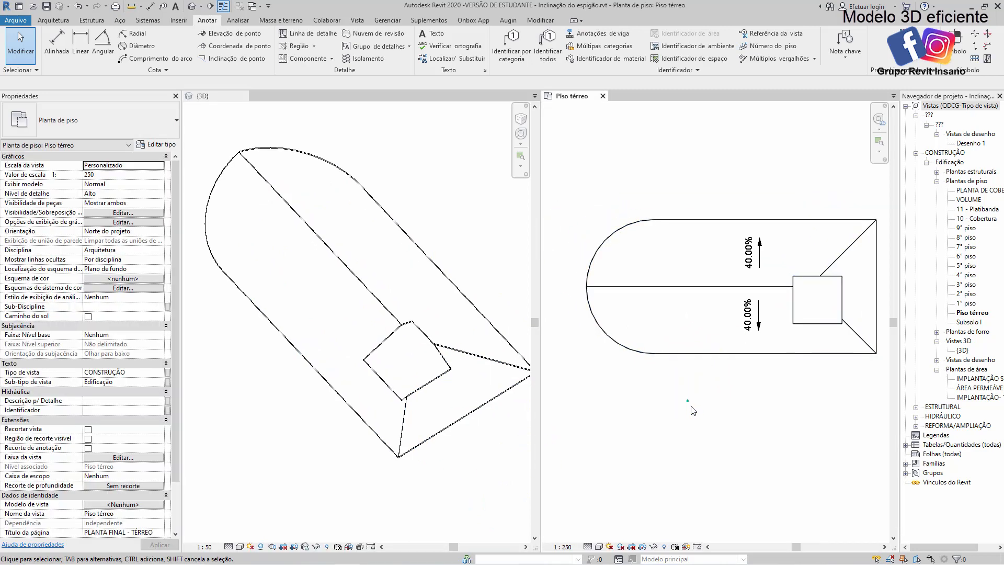
Reopen the roof footprint, set the semicircular edge's slope to 40%, and finish the edit
{"action": "left_click", "coordinate": [643, 222]}
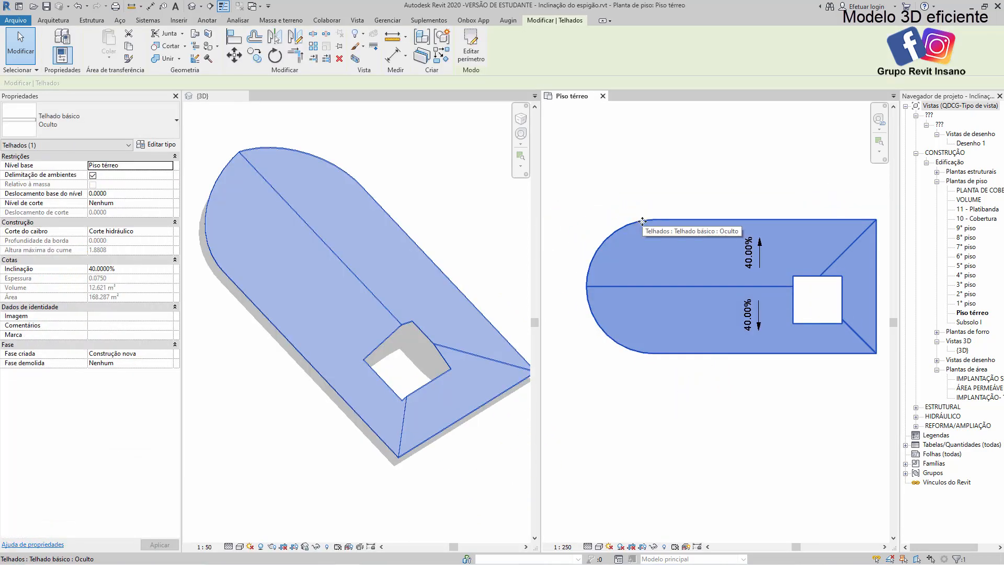
{"action": "double_click", "coordinate": [643, 221]}
{"action": "left_click", "coordinate": [611, 230]}
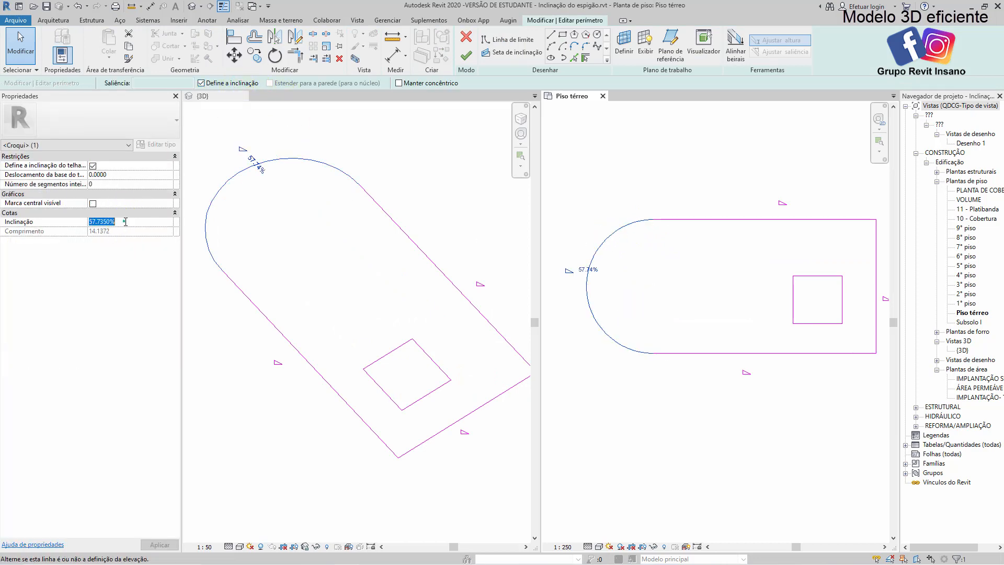
{"action": "left_click", "coordinate": [126, 222]}
{"action": "type", "text": "40"}
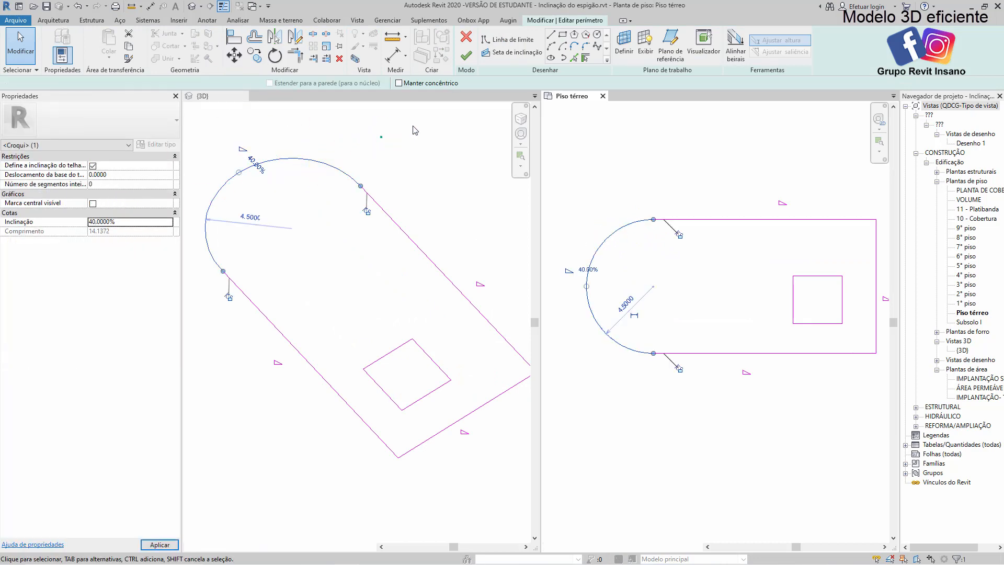
{"action": "left_click", "coordinate": [413, 128]}
{"action": "left_click", "coordinate": [466, 56]}
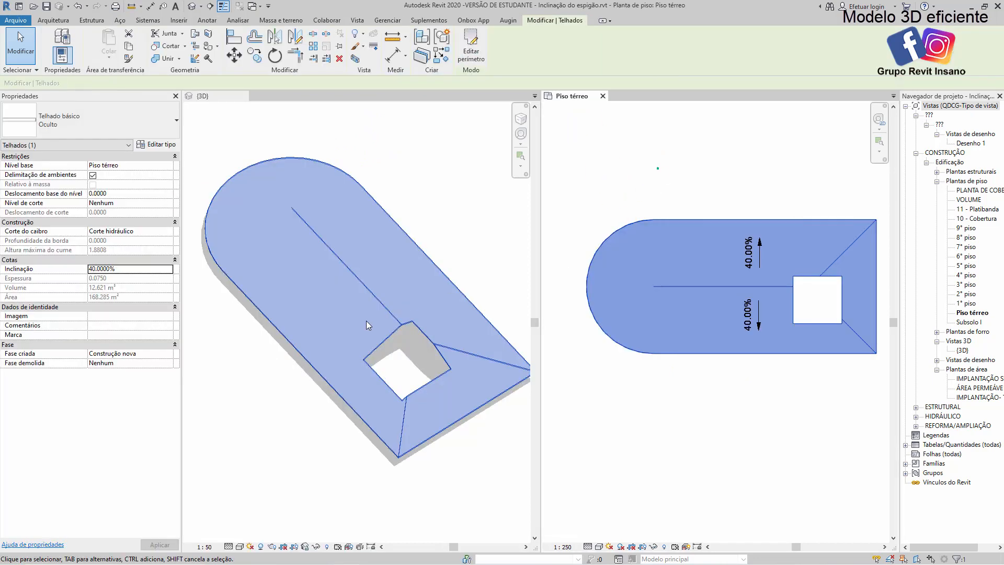
Examine the roof's rounded end and ridge from several angles in the 3D view
{"action": "left_click", "coordinate": [370, 303]}
{"action": "left_click", "coordinate": [375, 216]}
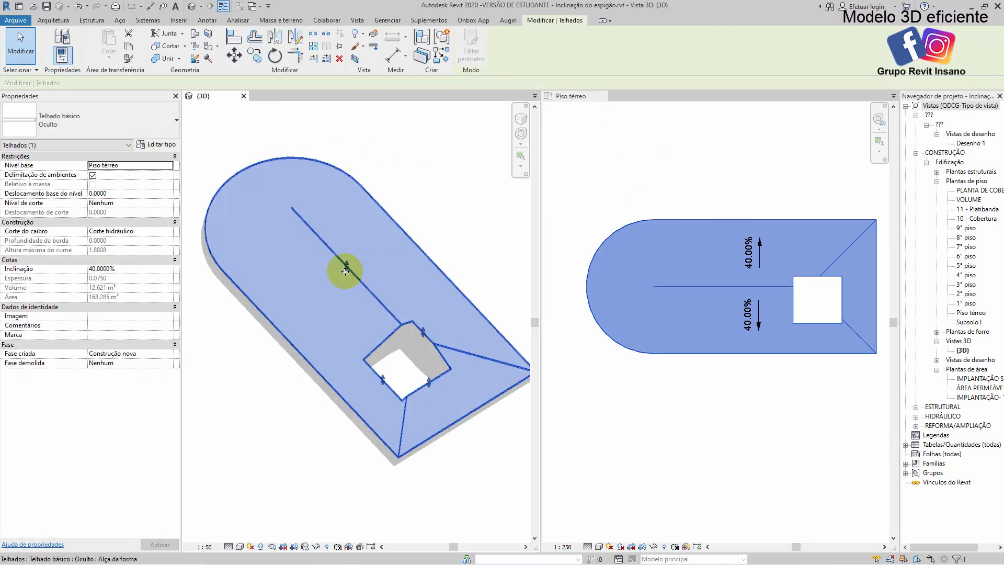
{"action": "middle_click_drag", "start_coordinate": [341, 268], "coordinate": [366, 416], "text": "shift"}
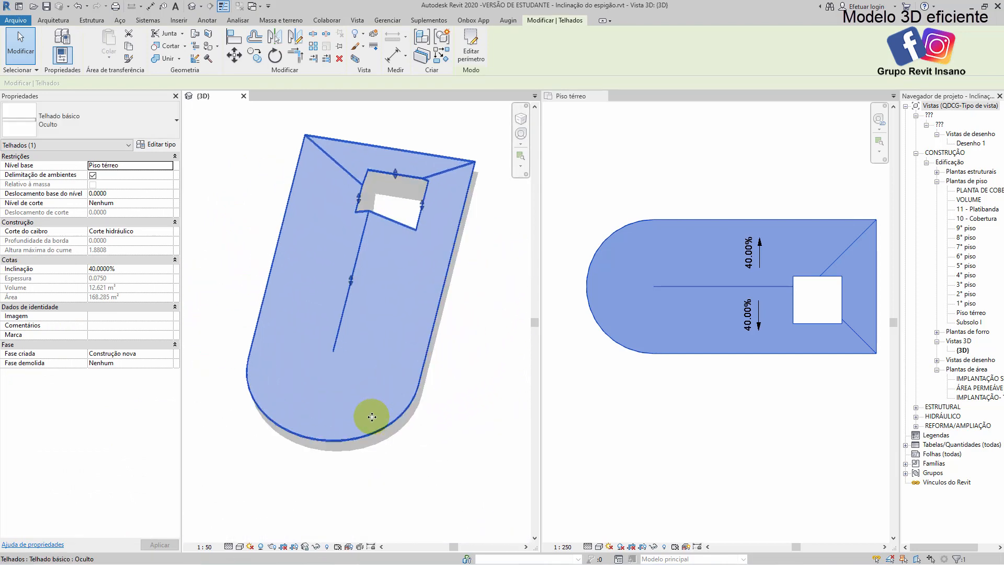
{"action": "left_click", "coordinate": [392, 460]}
{"action": "middle_click_drag", "start_coordinate": [242, 402], "coordinate": [439, 347], "text": "shift"}
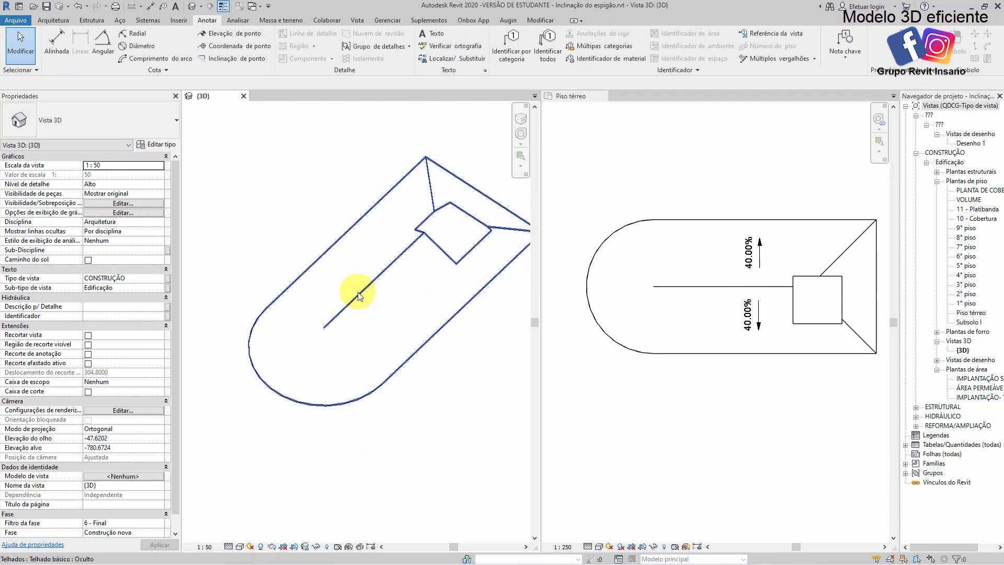
{"action": "scroll", "coordinate": [696, 262], "scroll_direction": "down", "scroll_amount": 2}
{"action": "left_click", "coordinate": [696, 247]}
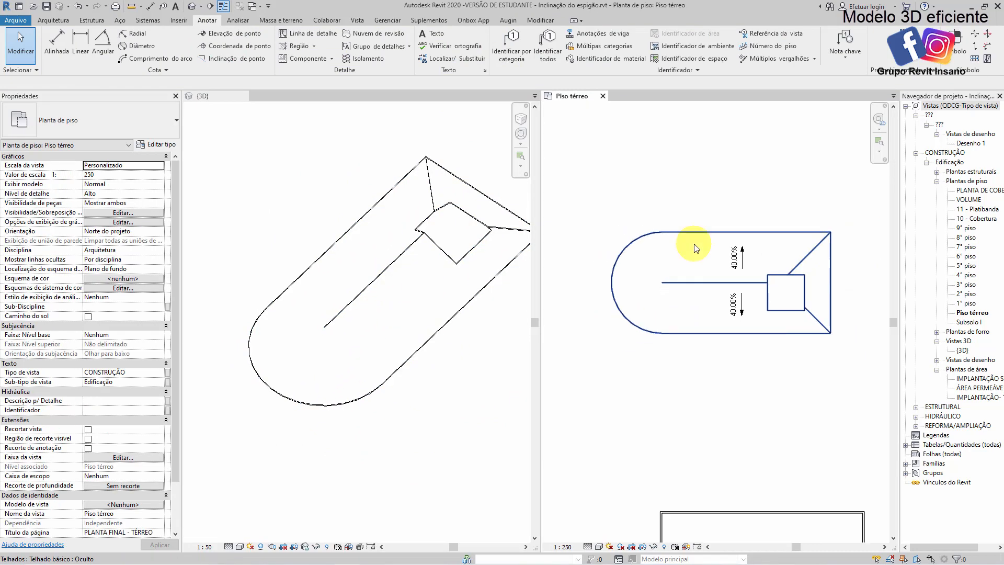
Reopen the roof footprint and delete both the semicircular edge and the rectangular opening
{"action": "double_click", "coordinate": [696, 241]}
{"action": "scroll", "coordinate": [673, 283], "scroll_direction": "up", "scroll_amount": 2}
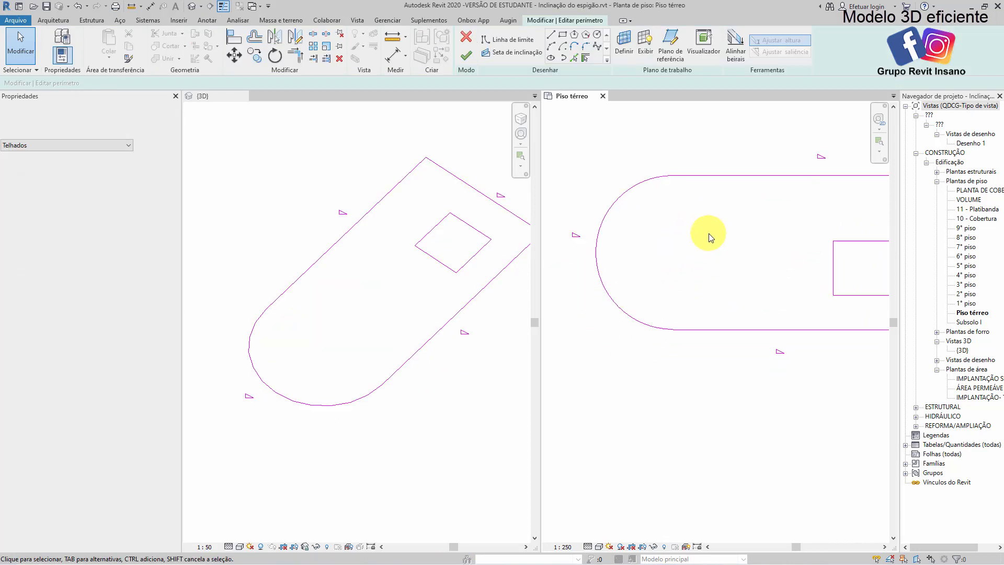
{"action": "scroll", "coordinate": [632, 206], "scroll_direction": "down", "scroll_amount": 2}
{"action": "left_click", "coordinate": [641, 218]}
{"action": "key", "text": "Delete"}
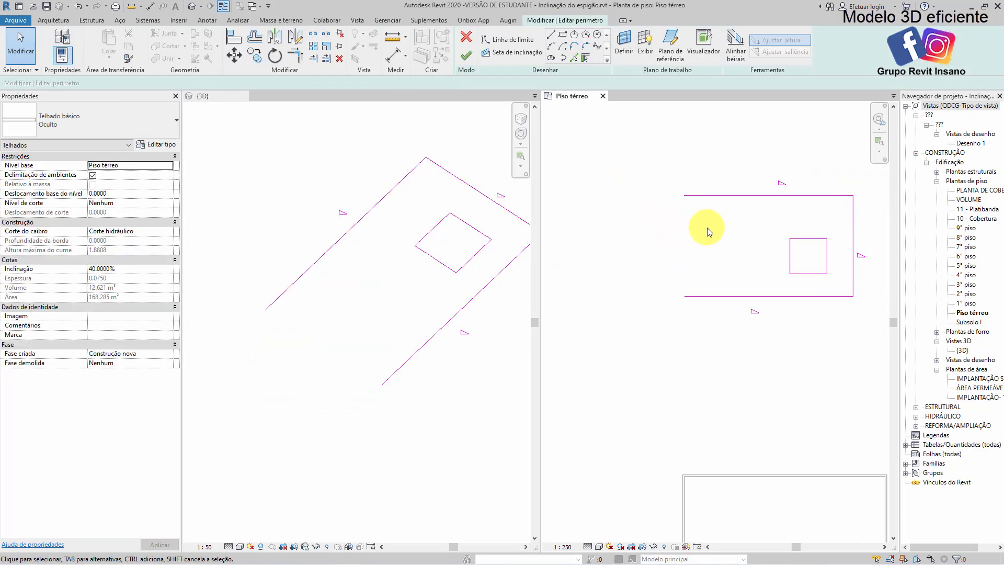
{"action": "middle_click_drag", "start_coordinate": [706, 224], "coordinate": [630, 233]}
{"action": "left_click_drag", "start_coordinate": [752, 228], "coordinate": [687, 280]}
{"action": "key", "text": "Delete"}
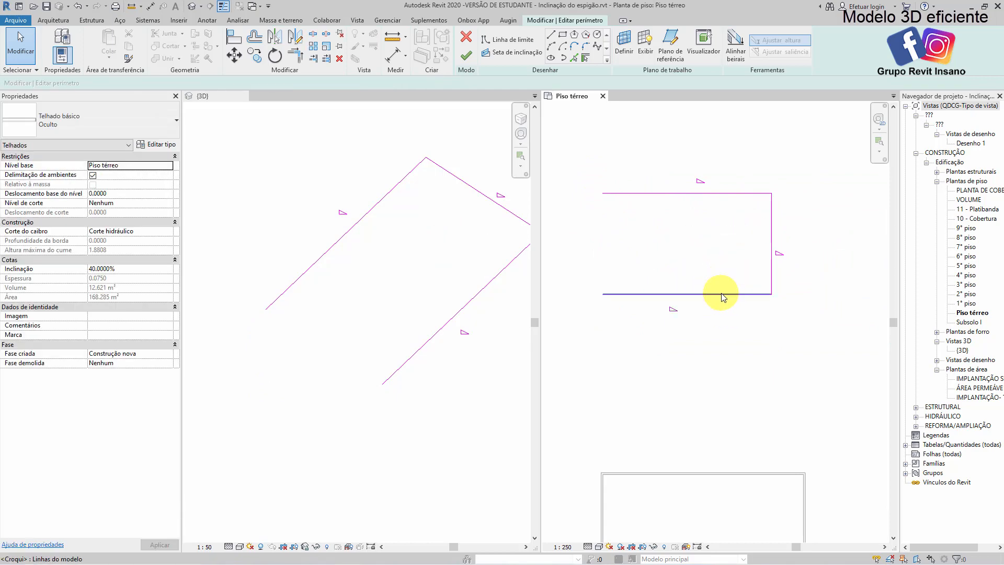
Draw stepped boundary lines without slope across the footprint's open end, forming a corner notch 2.8 m deep
{"action": "middle_click_drag", "start_coordinate": [815, 230], "coordinate": [766, 229]}
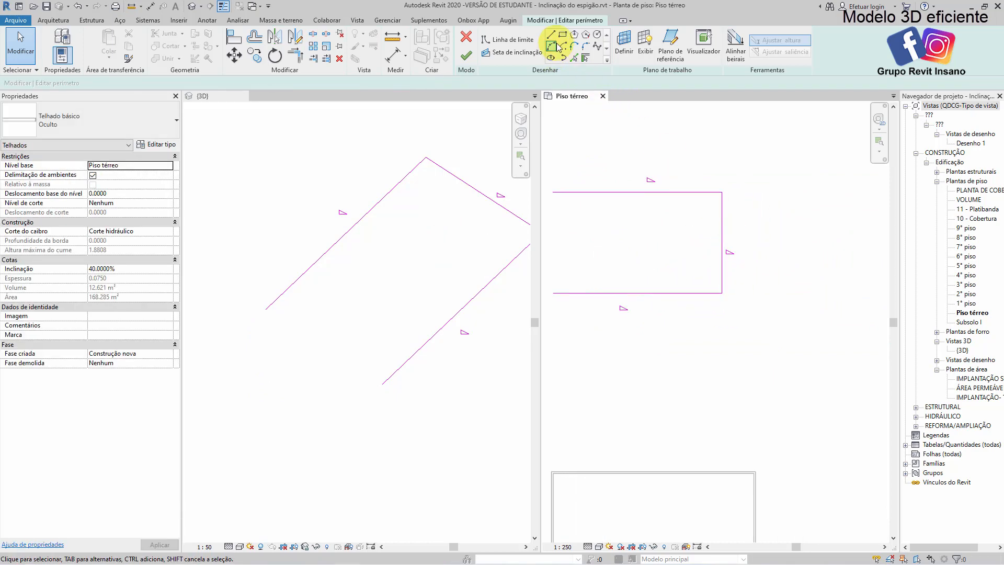
{"action": "middle_click_drag", "start_coordinate": [706, 282], "coordinate": [804, 268]}
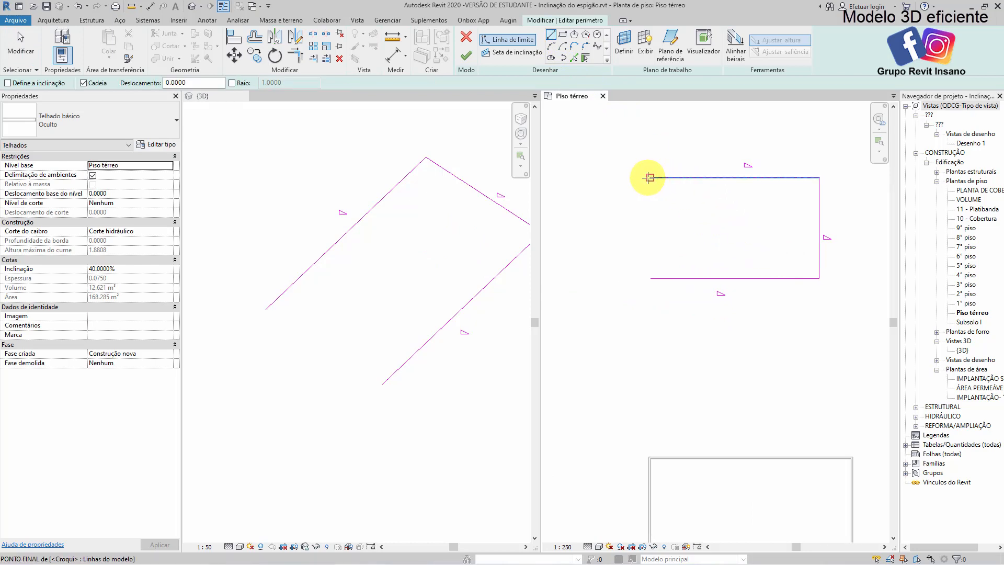
{"action": "left_click", "coordinate": [650, 177]}
{"action": "left_click", "coordinate": [650, 225]}
{"action": "left_click", "coordinate": [681, 225]}
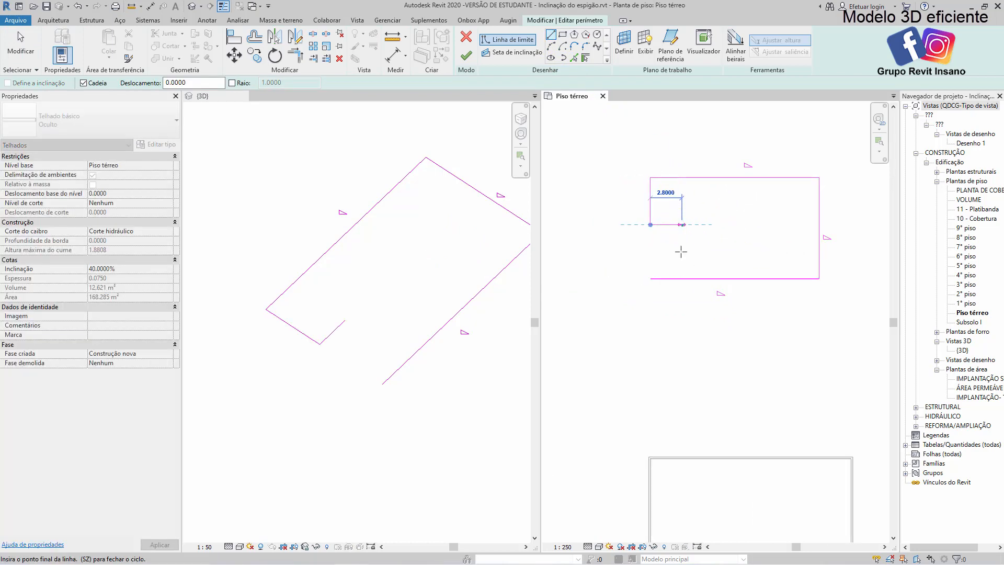
{"action": "left_click", "coordinate": [682, 278]}
Trim the overhanging long edge to the notch's inner line so the footprint forms a closed loop
{"action": "key", "text": "t"}
{"action": "key", "text": "r"}
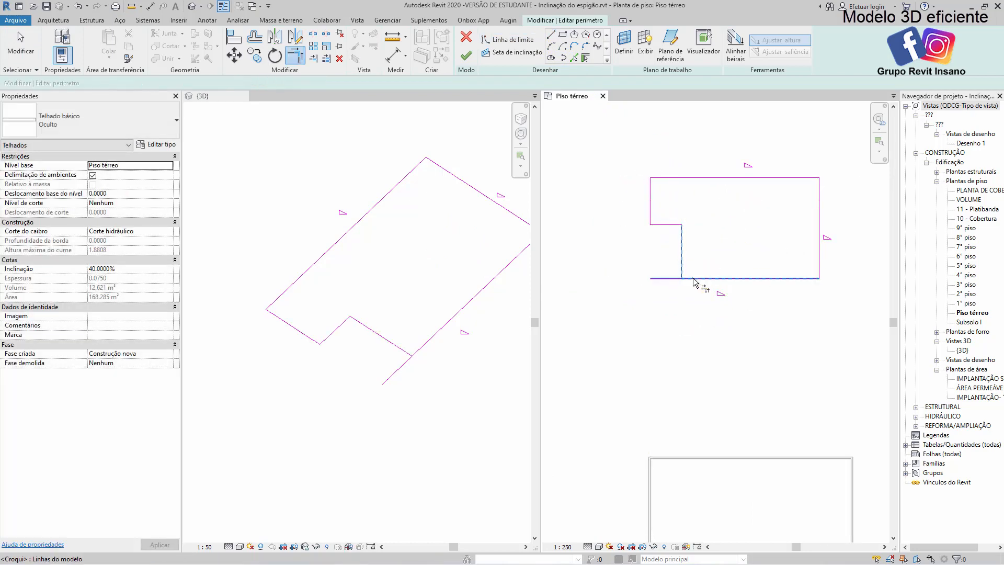
{"action": "scroll", "coordinate": [683, 244], "scroll_direction": "up", "scroll_amount": 2}
{"action": "key", "text": "Escape"}
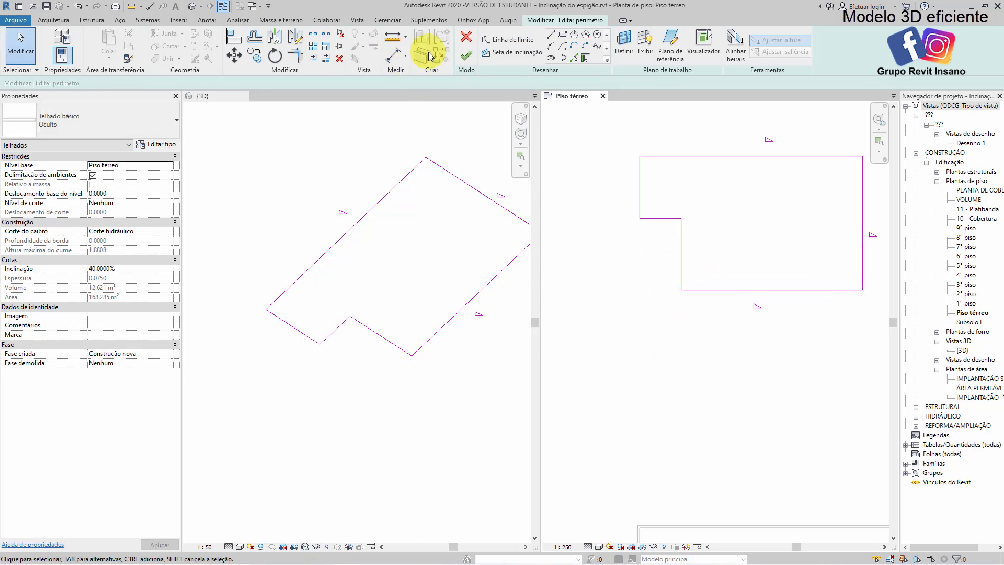
Apply the stepped footprint, and narrow the corner notch to about 2 m by moving its 2.8 m long edge outward
{"action": "left_click", "coordinate": [467, 62]}
{"action": "scroll", "coordinate": [328, 335], "scroll_direction": "up", "scroll_amount": 3}
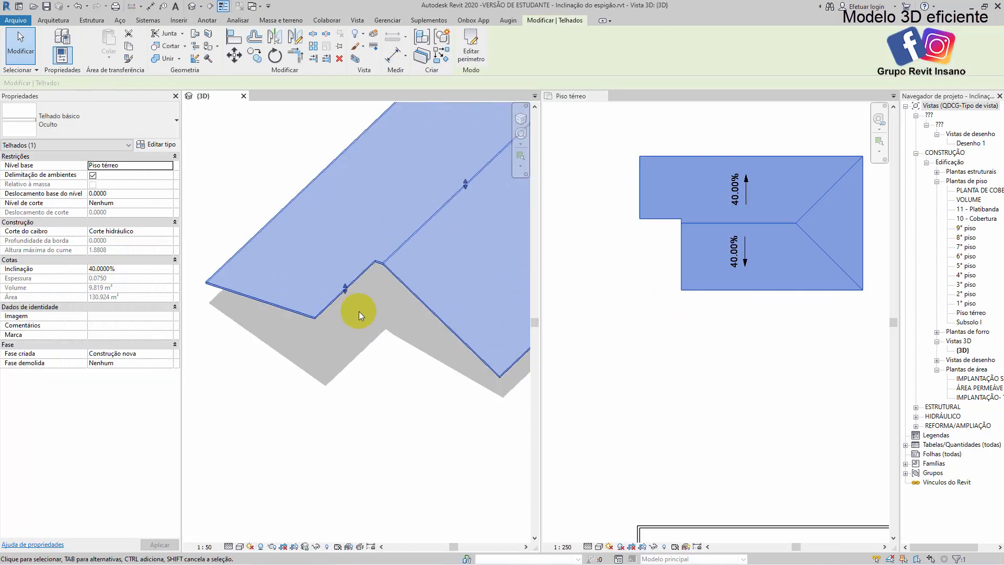
{"action": "double_click", "coordinate": [698, 224]}
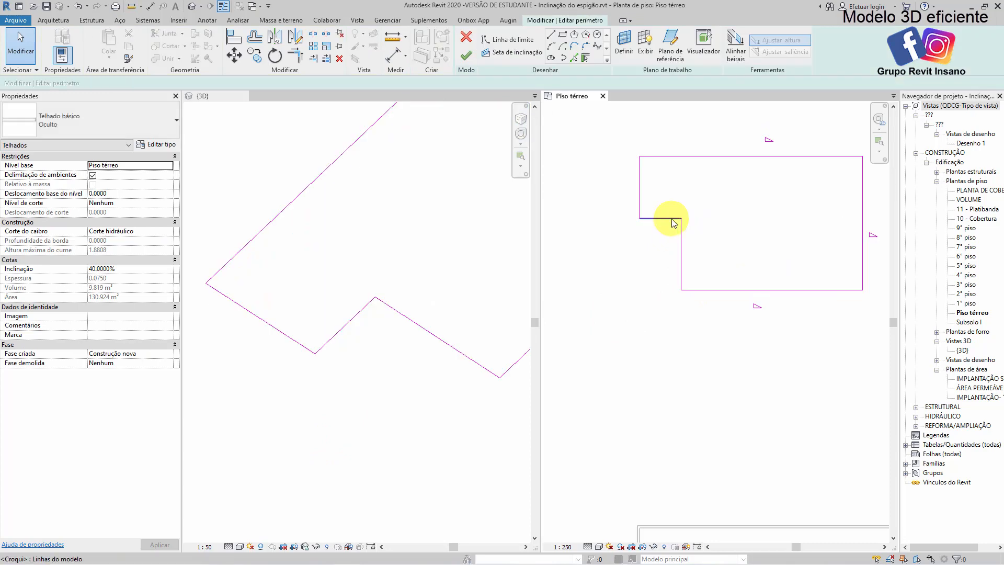
{"action": "left_click_drag", "start_coordinate": [668, 217], "coordinate": [678, 255]}
{"action": "left_click", "coordinate": [667, 319]}
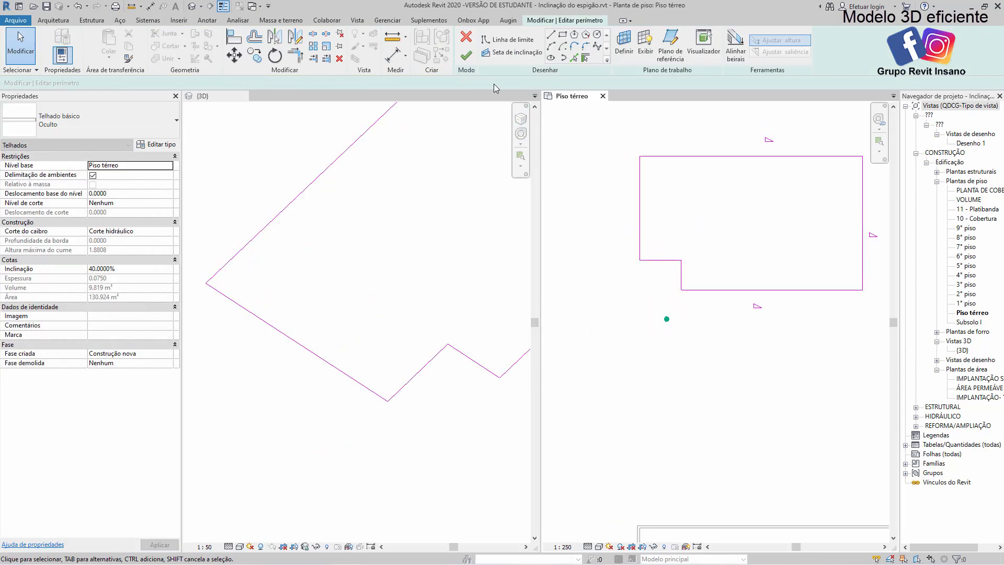
{"action": "left_click", "coordinate": [471, 58]}
{"action": "left_click", "coordinate": [387, 398]}
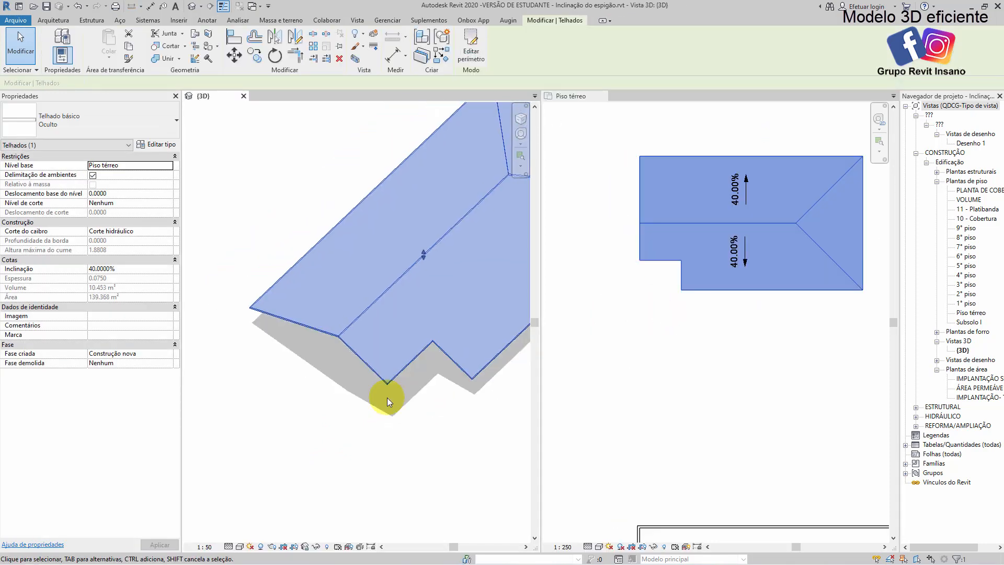
{"action": "left_click", "coordinate": [442, 382]}
{"action": "middle_click_drag", "start_coordinate": [442, 382], "coordinate": [374, 349]}
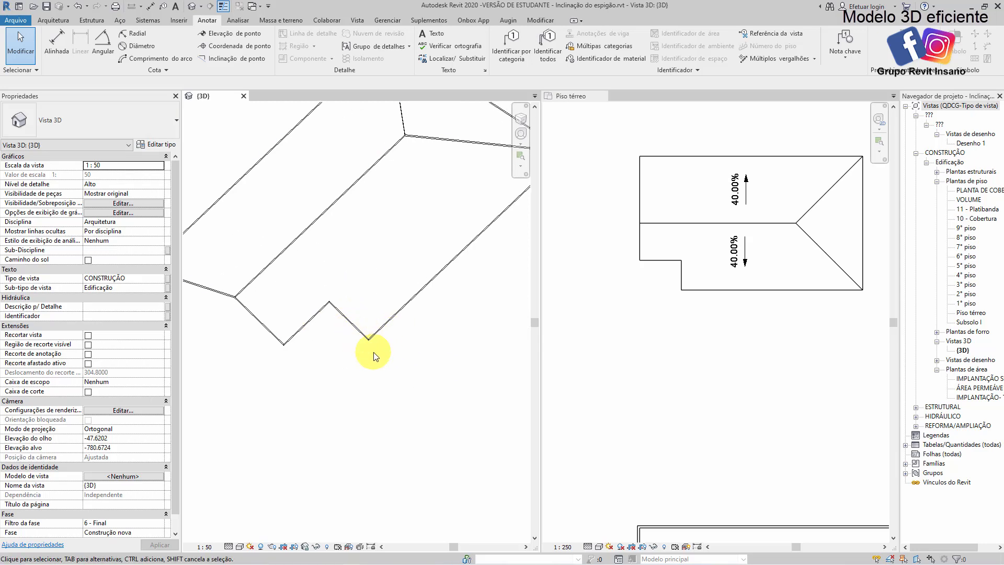
Reopen the roof footprint, make the notch's 2.8 m edge slope-defining at 40%, and finish the edit
{"action": "double_click", "coordinate": [316, 317]}
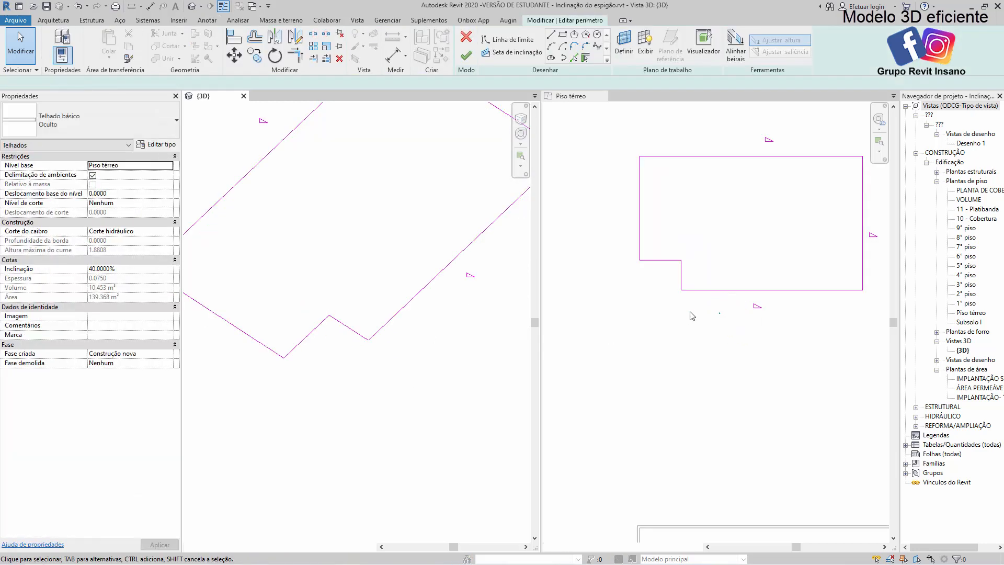
{"action": "left_click", "coordinate": [610, 317]}
{"action": "left_click", "coordinate": [663, 261]}
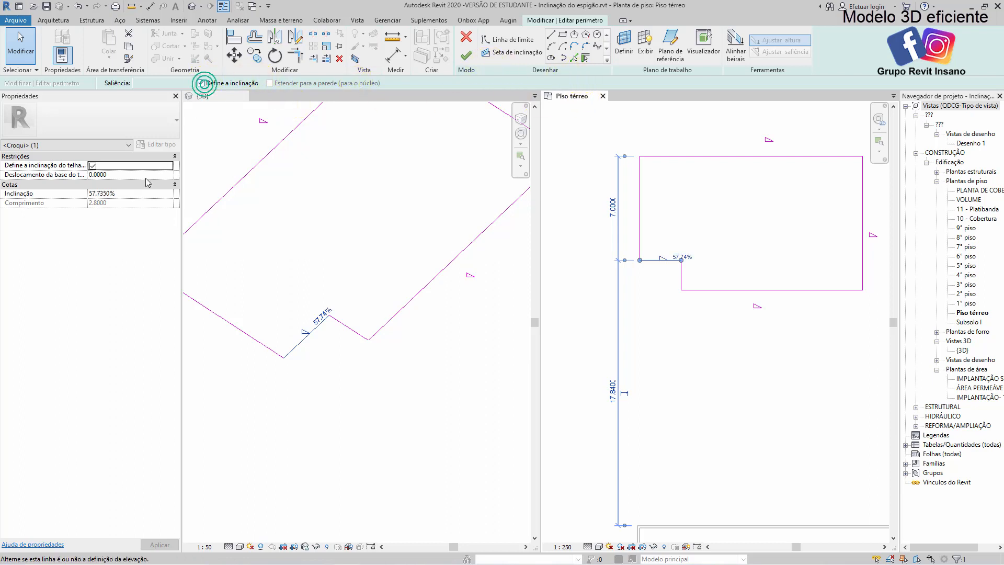
{"action": "left_click", "coordinate": [135, 194]}
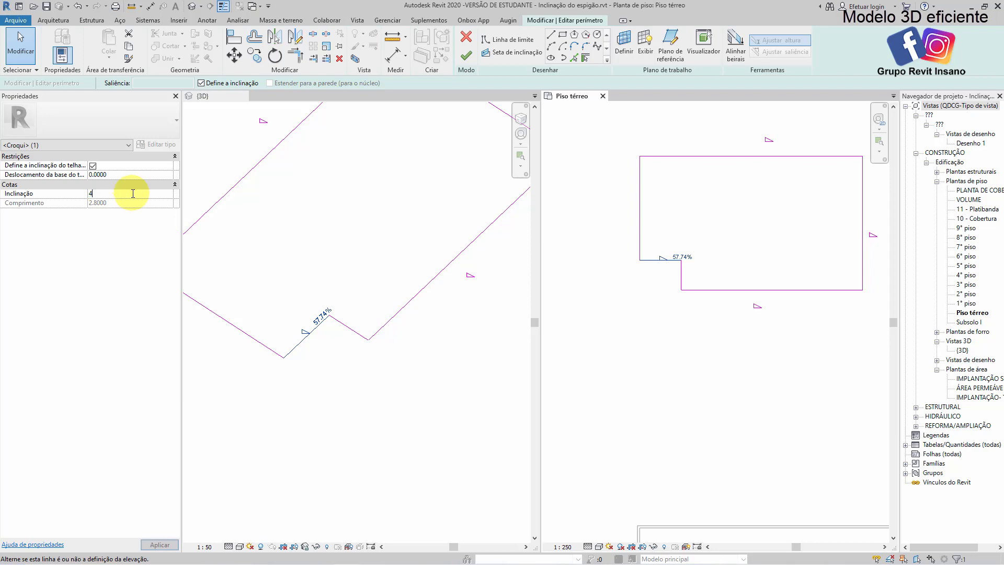
{"action": "type", "text": "0"}
{"action": "left_click", "coordinate": [444, 448]}
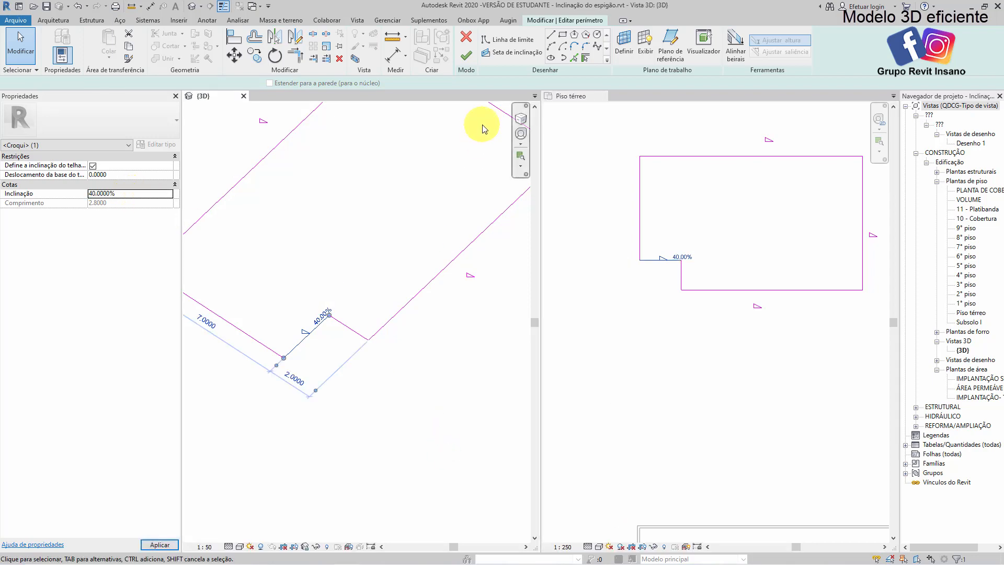
{"action": "left_click", "coordinate": [467, 58]}
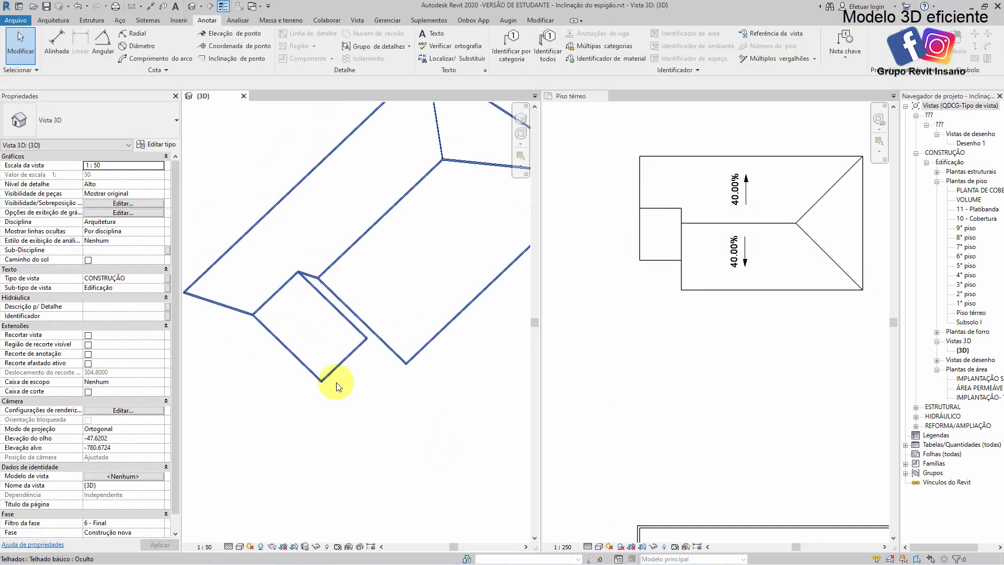
Reopen the footprint, set the base offset of the notch's sloped edge to 1 m, and apply it without saving the project
{"action": "scroll", "coordinate": [365, 435], "scroll_direction": "up", "scroll_amount": 1}
{"action": "scroll", "coordinate": [399, 411], "scroll_direction": "up", "scroll_amount": 3}
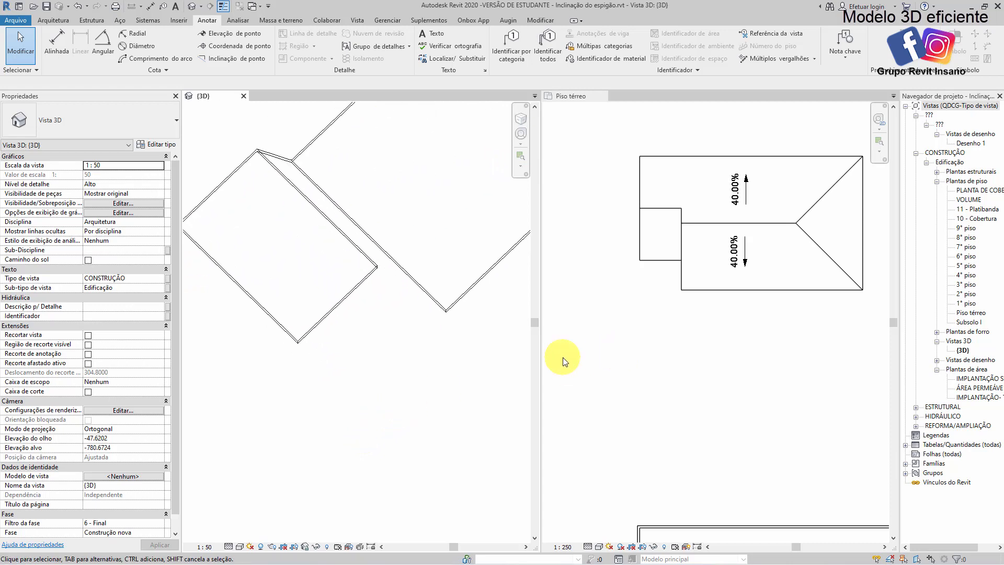
{"action": "scroll", "coordinate": [369, 294], "scroll_direction": "down", "scroll_amount": 3}
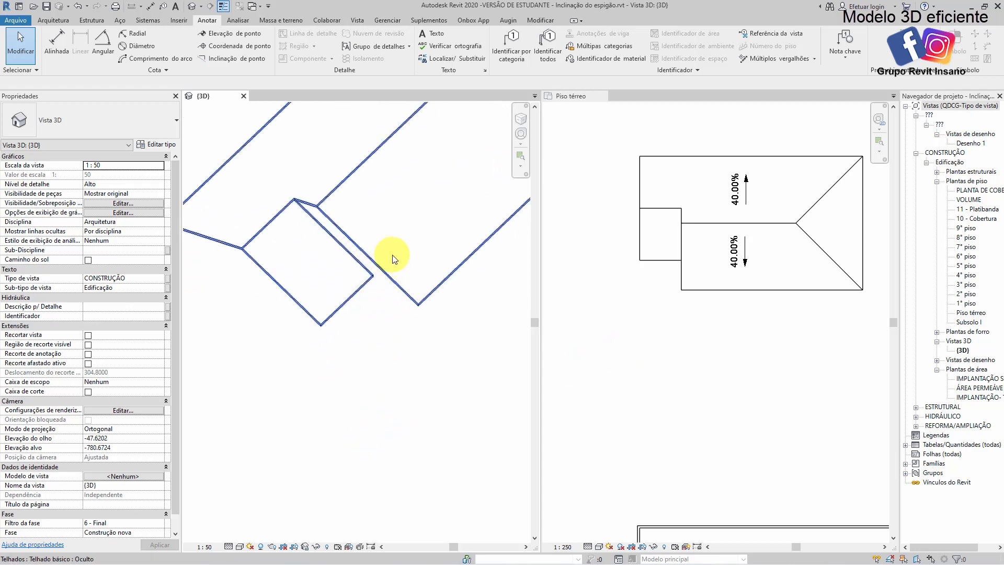
{"action": "scroll", "coordinate": [355, 297], "scroll_direction": "up", "scroll_amount": 1}
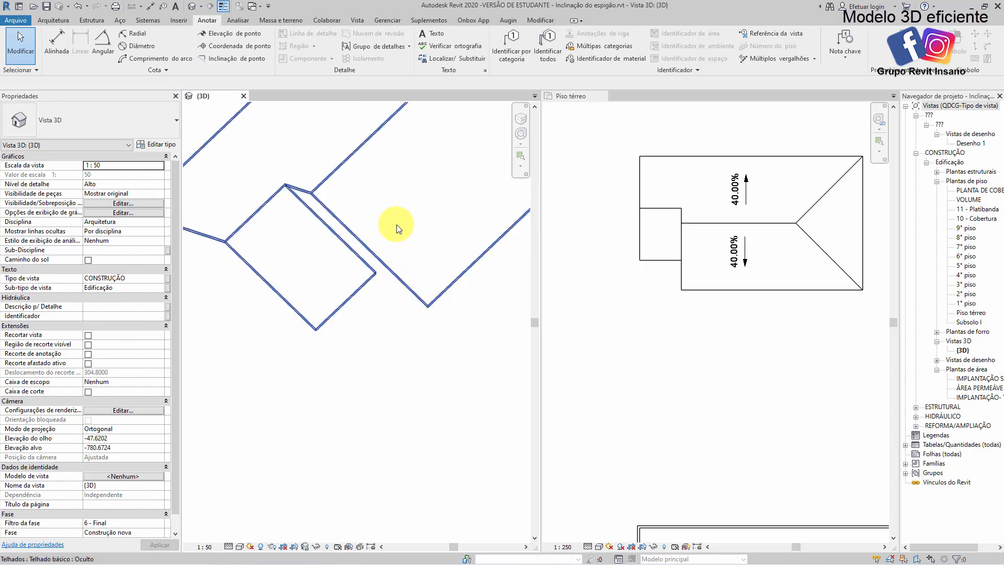
{"action": "middle_click_drag", "start_coordinate": [265, 204], "coordinate": [289, 220]}
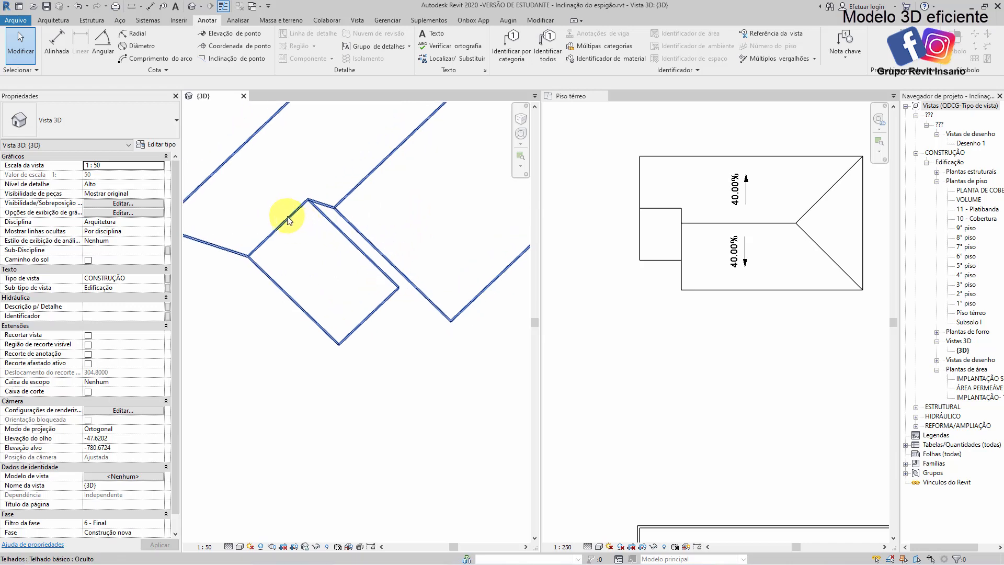
{"action": "scroll", "coordinate": [410, 352], "scroll_direction": "down", "scroll_amount": 4}
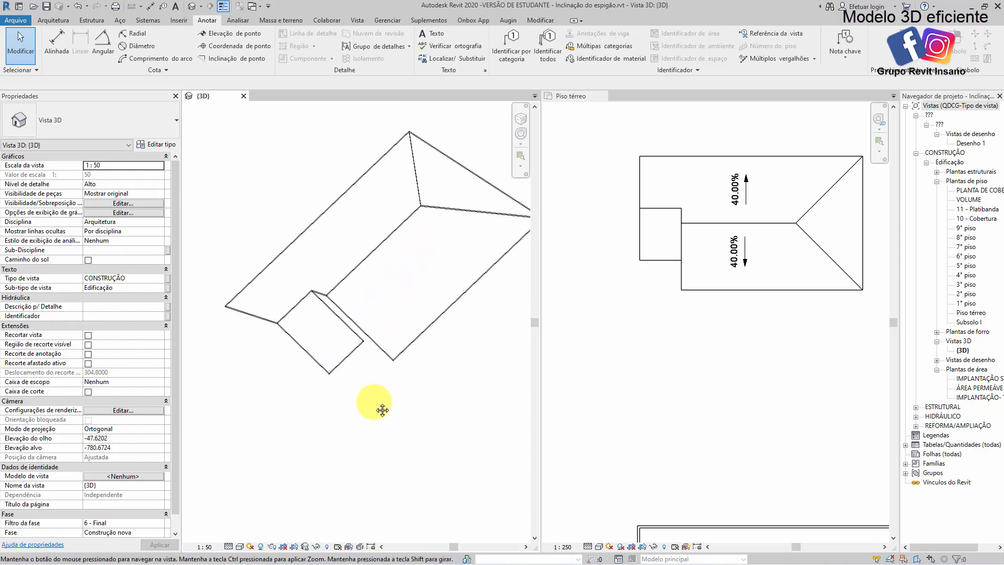
{"action": "double_click", "coordinate": [338, 362]}
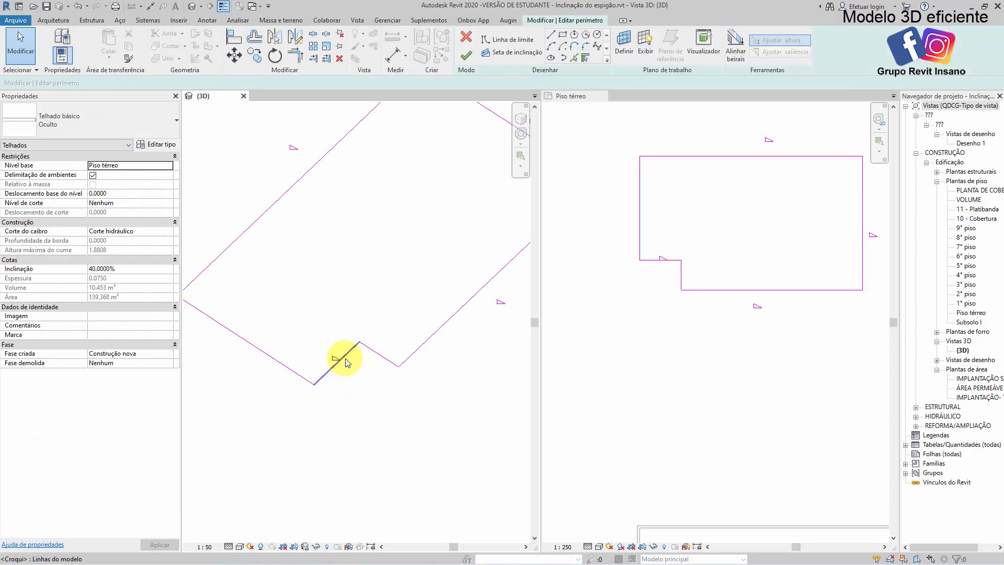
{"action": "left_click", "coordinate": [346, 359]}
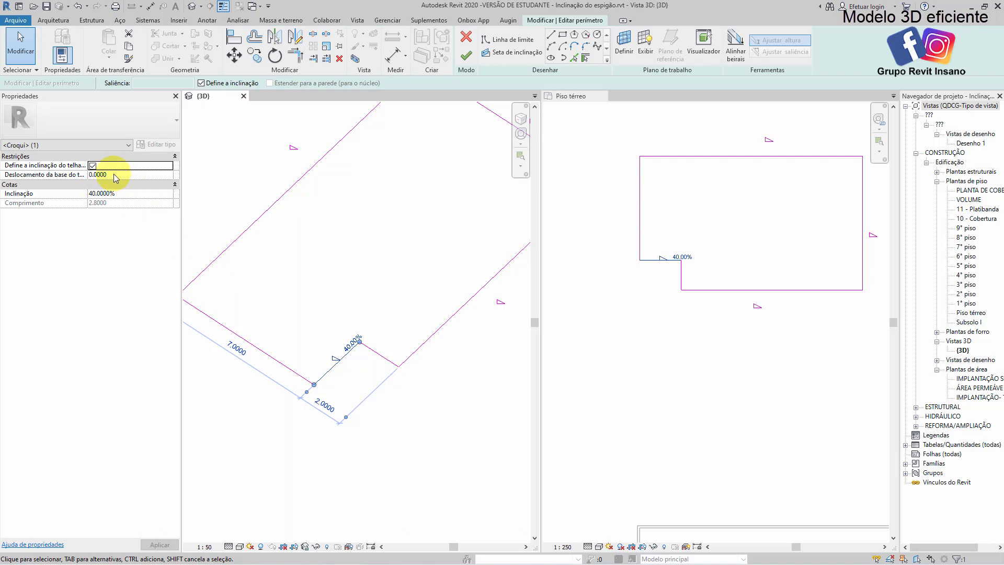
{"action": "left_click", "coordinate": [135, 174]}
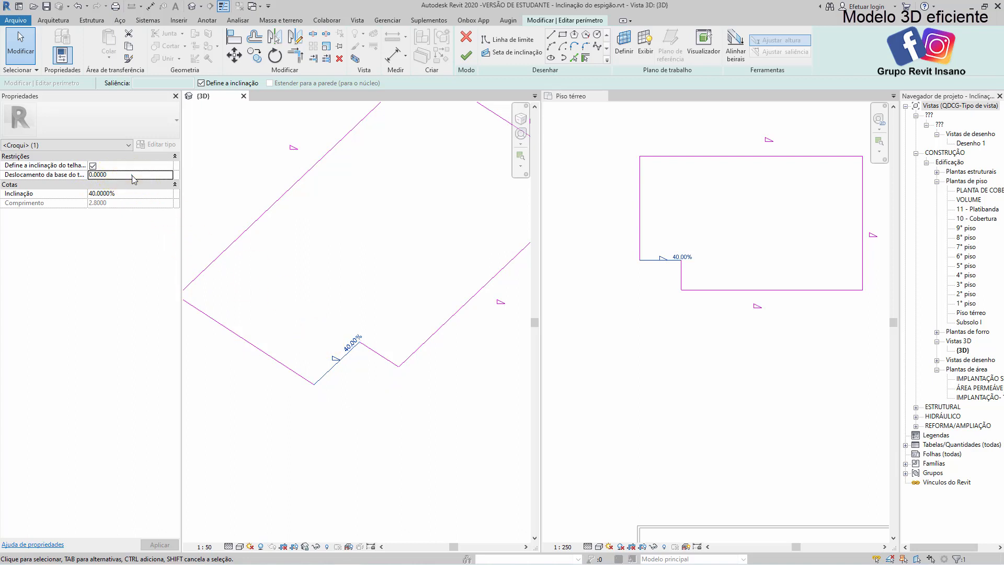
{"action": "type", "text": "1"}
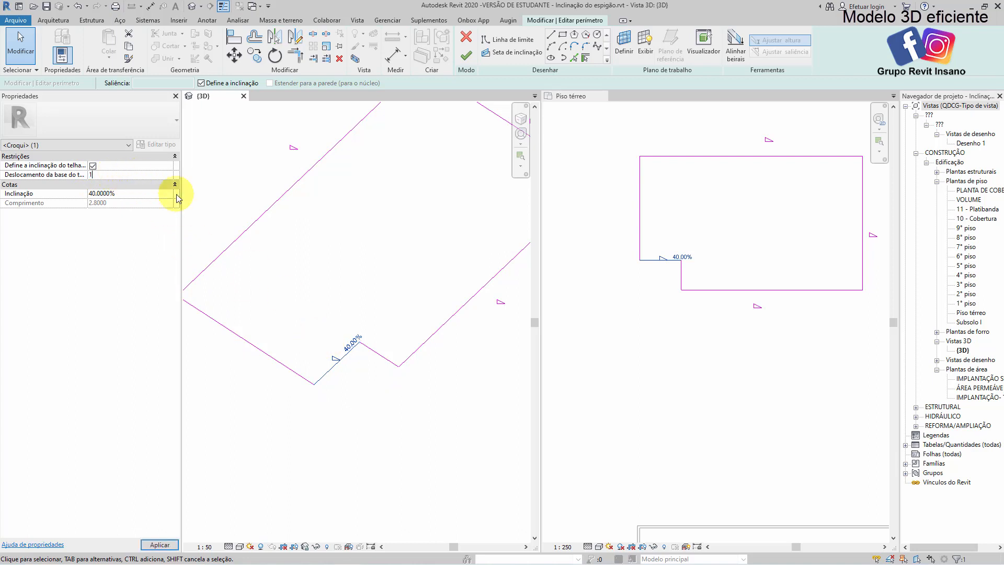
{"action": "left_click", "coordinate": [304, 272]}
{"action": "middle_click_drag", "start_coordinate": [305, 305], "coordinate": [361, 274]}
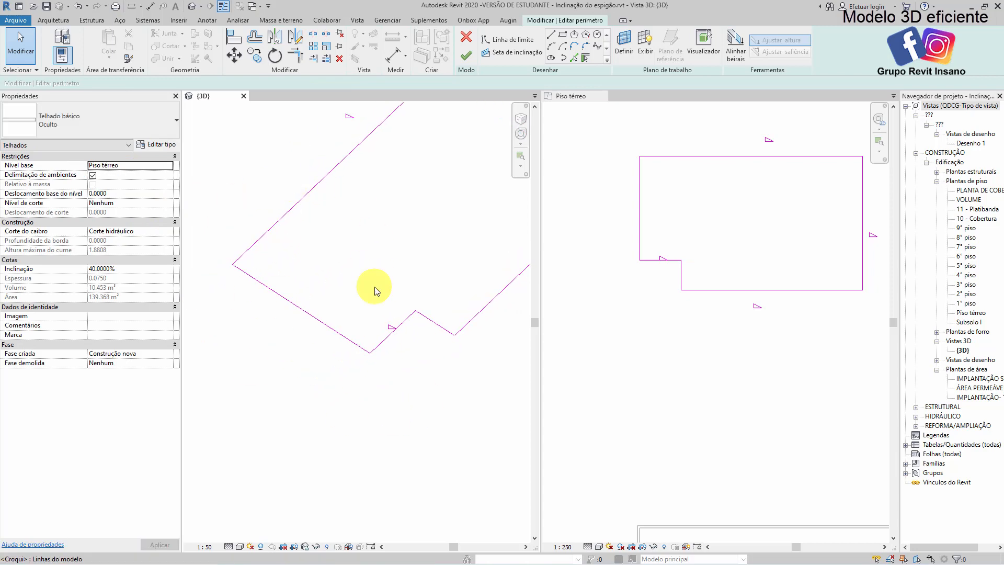
{"action": "left_click", "coordinate": [468, 58]}
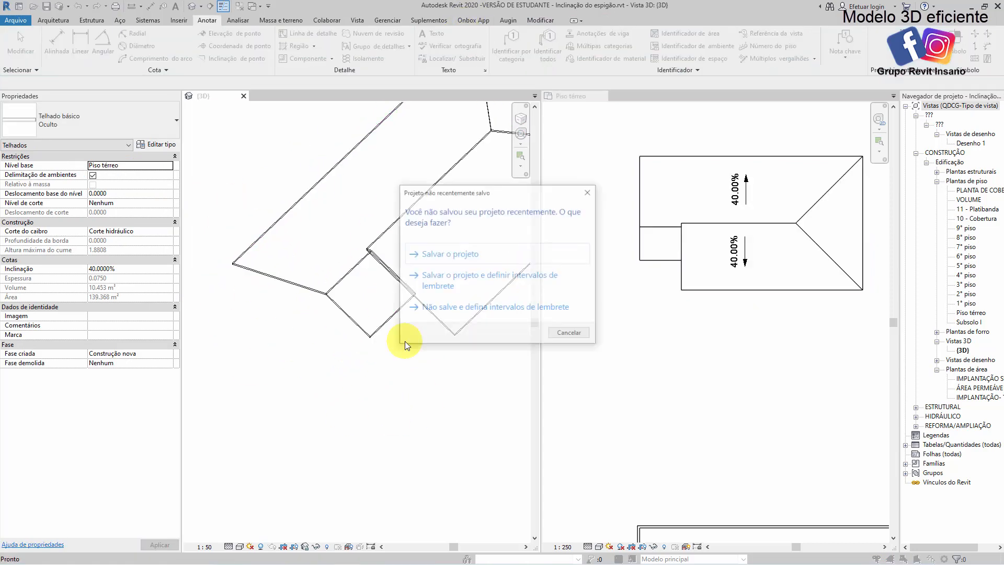
{"action": "left_click", "coordinate": [569, 331]}
Examine how the raised notch edge aligns with the main ridge in the 3D, plan and footprint views
{"action": "scroll", "coordinate": [377, 269], "scroll_direction": "up", "scroll_amount": 2}
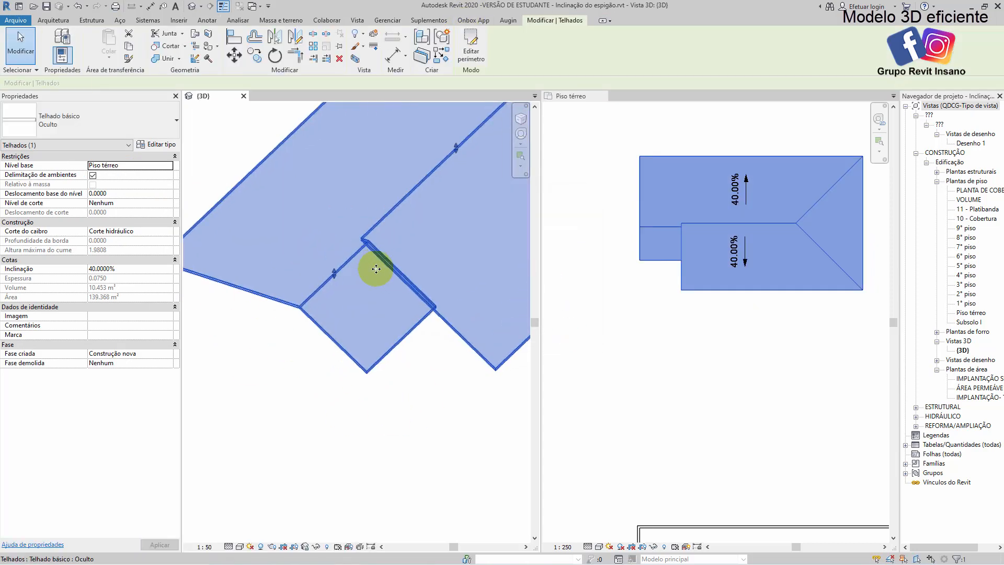
{"action": "left_click", "coordinate": [414, 386]}
{"action": "middle_click_drag", "start_coordinate": [398, 346], "coordinate": [409, 326], "text": "shift"}
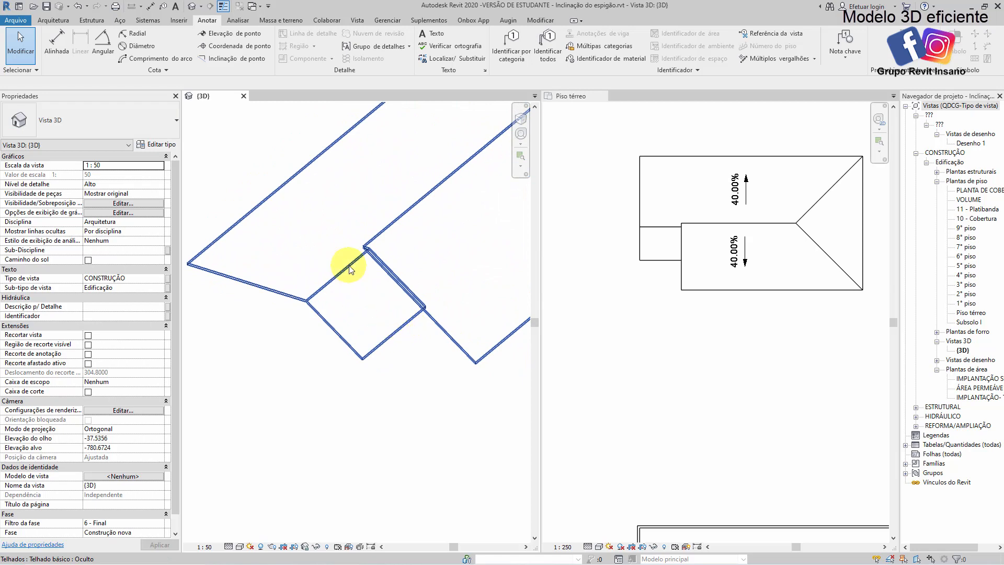
{"action": "scroll", "coordinate": [347, 265], "scroll_direction": "up", "scroll_amount": 1}
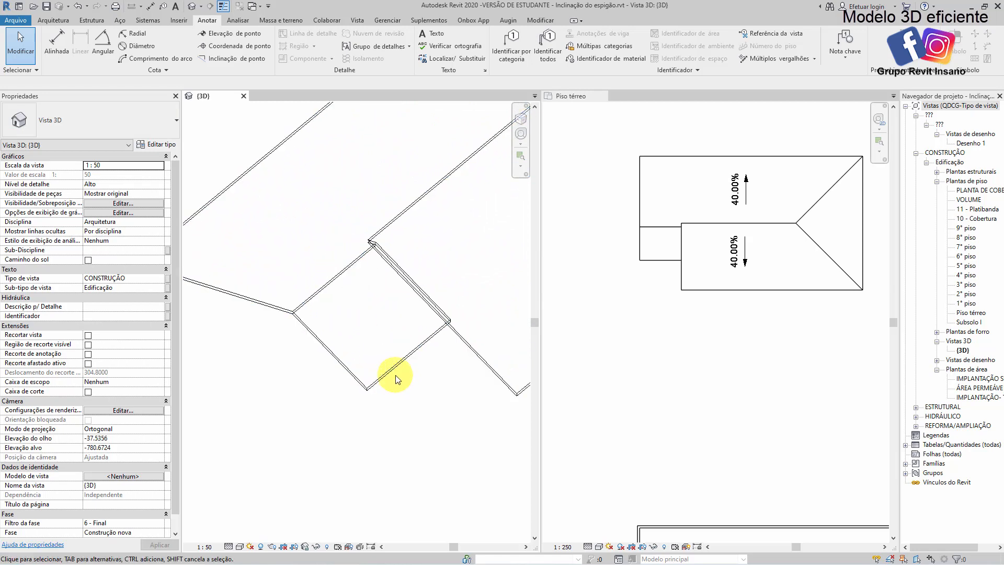
{"action": "scroll", "coordinate": [378, 313], "scroll_direction": "down", "scroll_amount": 2}
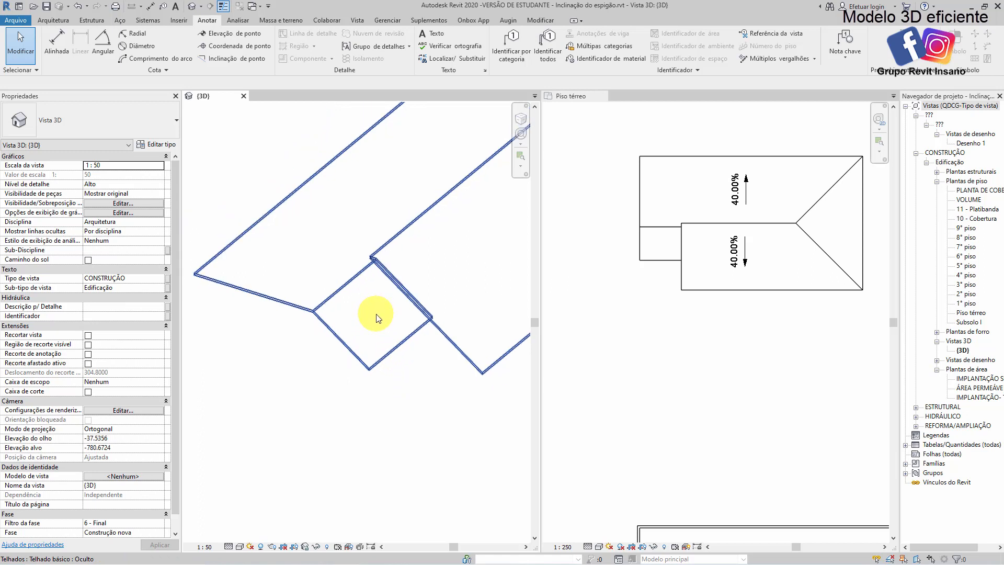
{"action": "scroll", "coordinate": [659, 223], "scroll_direction": "up", "scroll_amount": 4}
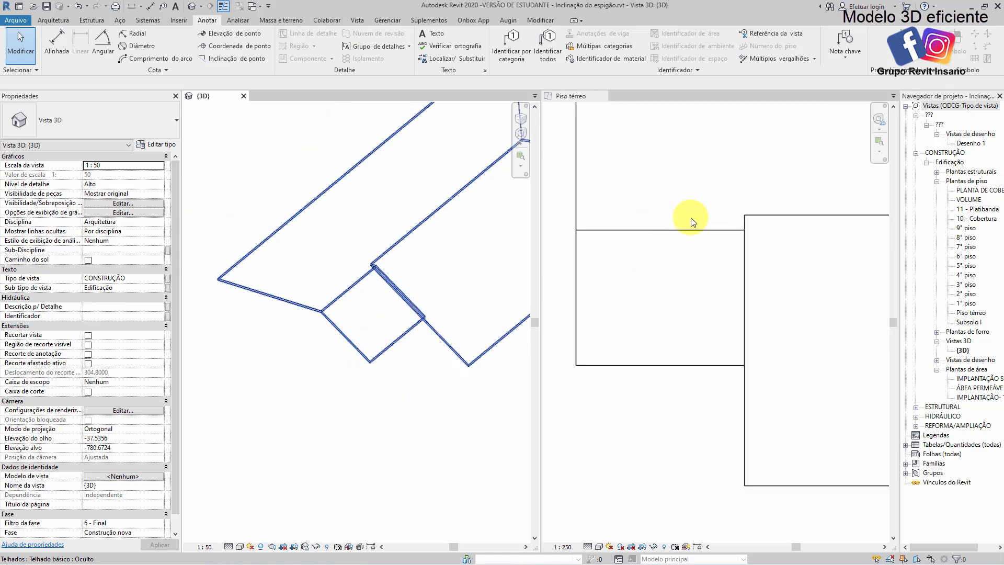
{"action": "double_click", "coordinate": [356, 358]}
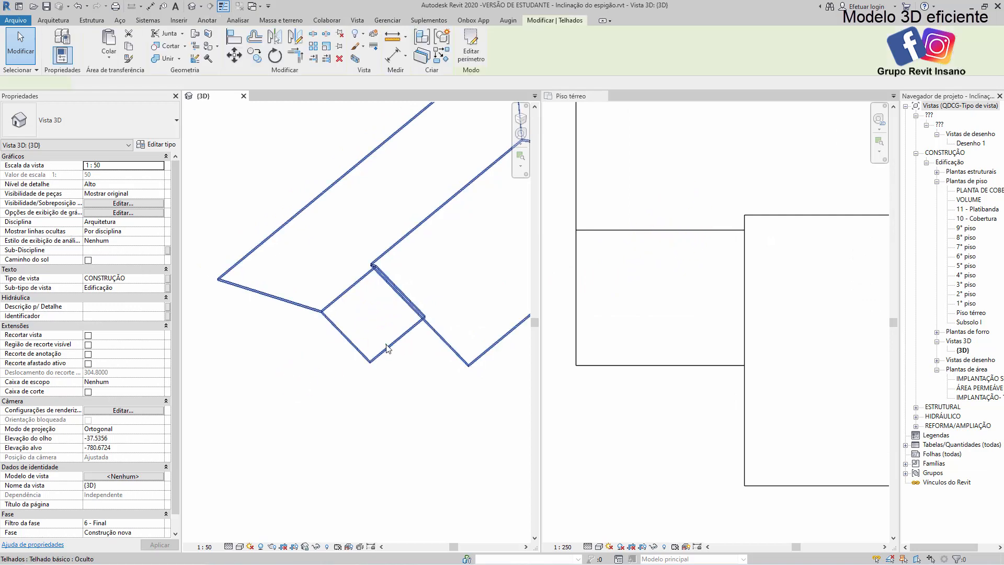
{"action": "left_click", "coordinate": [395, 363]}
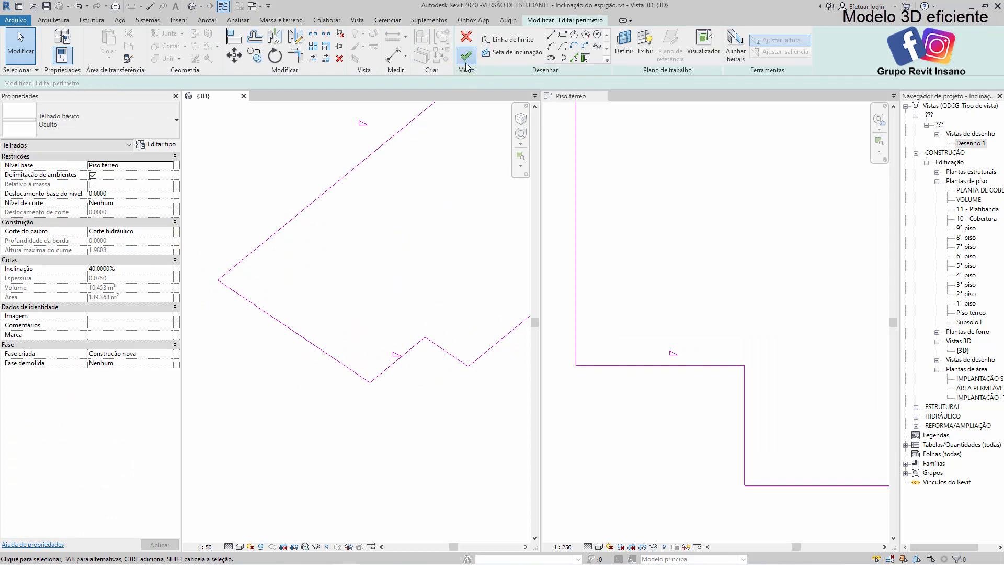
{"action": "left_click", "coordinate": [466, 55]}
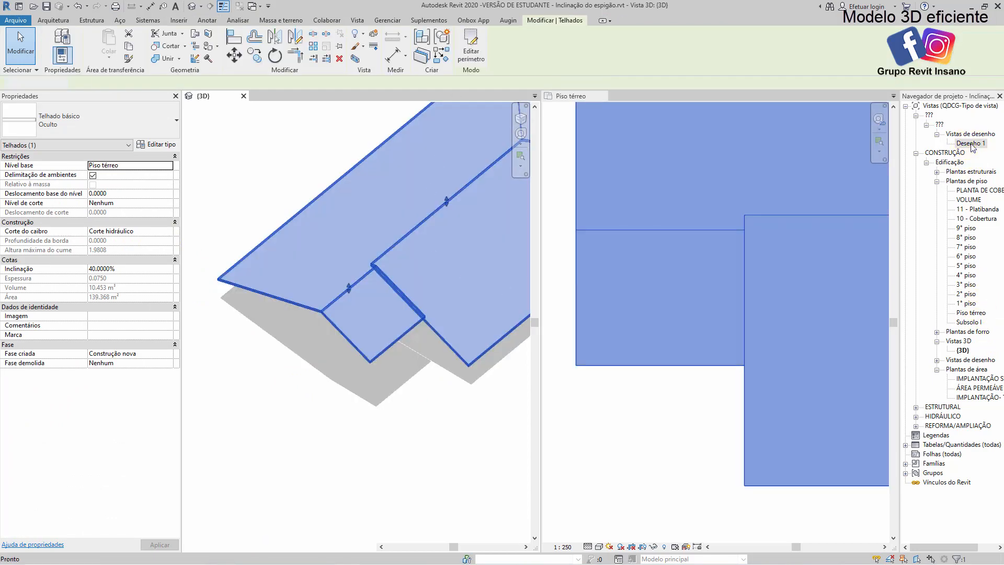
Open the Desenho 1 drafting view and dimension the raised eave's height above the dashed base line in the lower roof section
{"action": "double_click", "coordinate": [970, 143]}
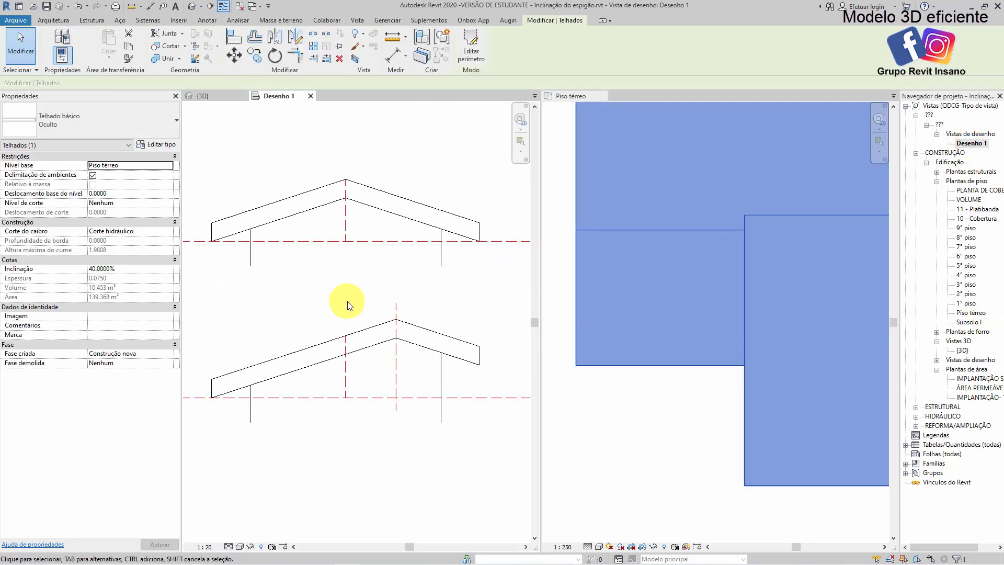
{"action": "middle_click_drag", "start_coordinate": [369, 298], "coordinate": [385, 283]}
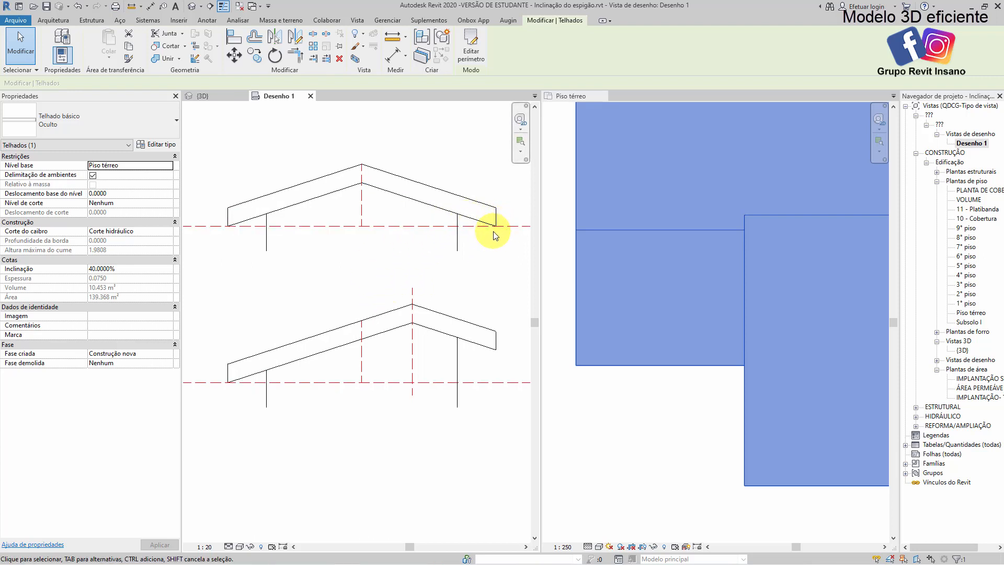
{"action": "middle_click_drag", "start_coordinate": [480, 342], "coordinate": [451, 329]}
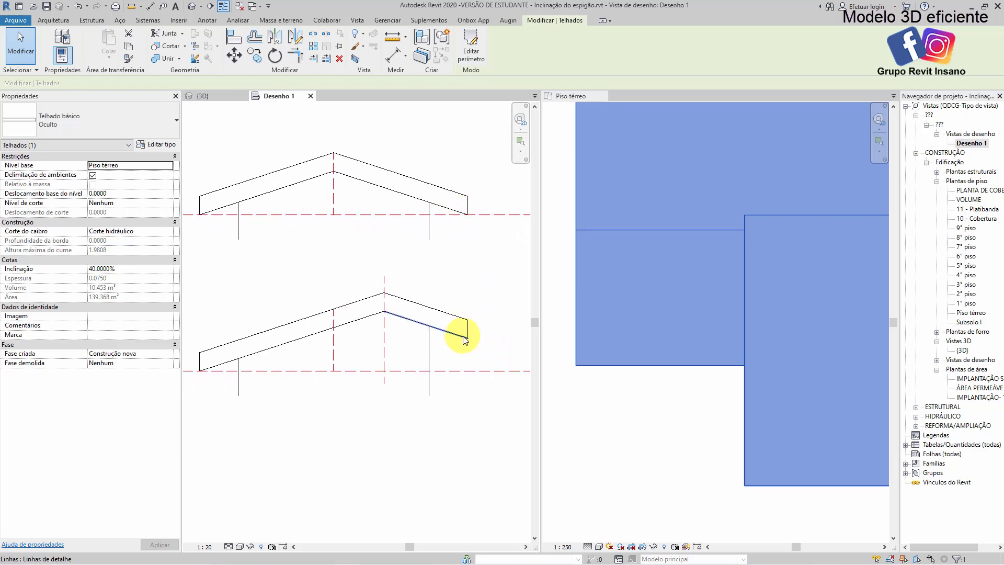
{"action": "scroll", "coordinate": [465, 341], "scroll_direction": "up", "scroll_amount": 1}
{"action": "key", "text": "d"}
{"action": "key", "text": "i"}
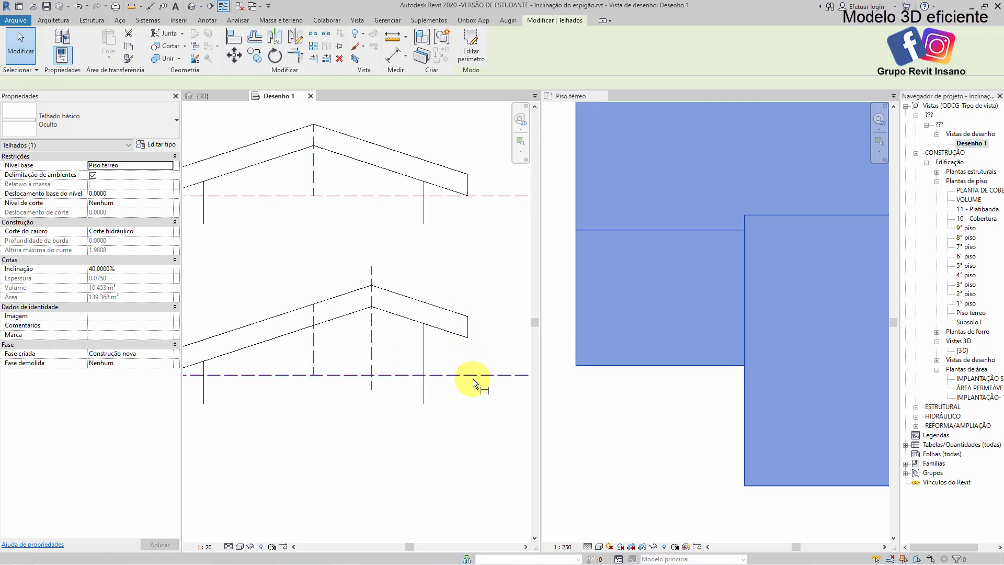
{"action": "left_click", "coordinate": [472, 375]}
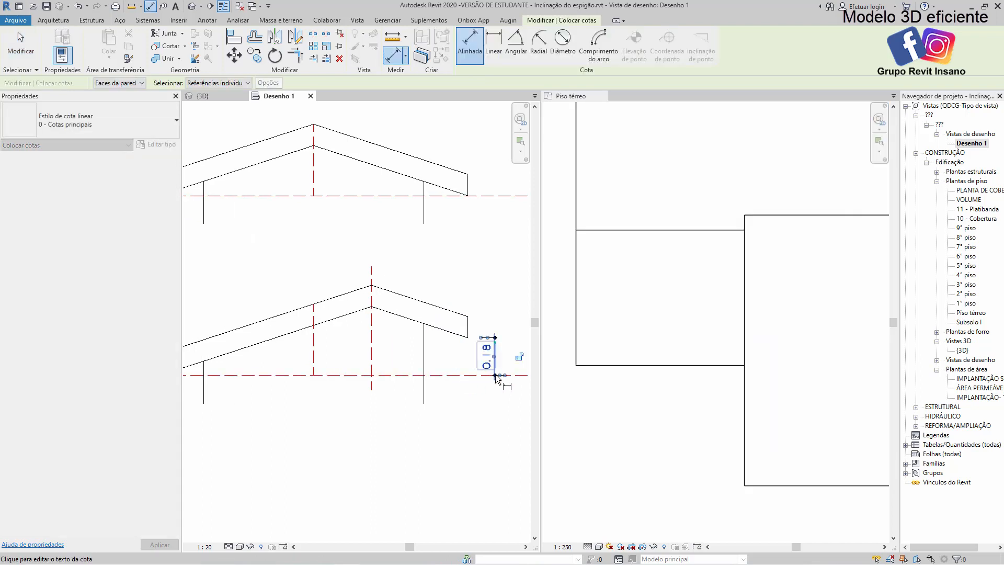
{"action": "left_click", "coordinate": [494, 355]}
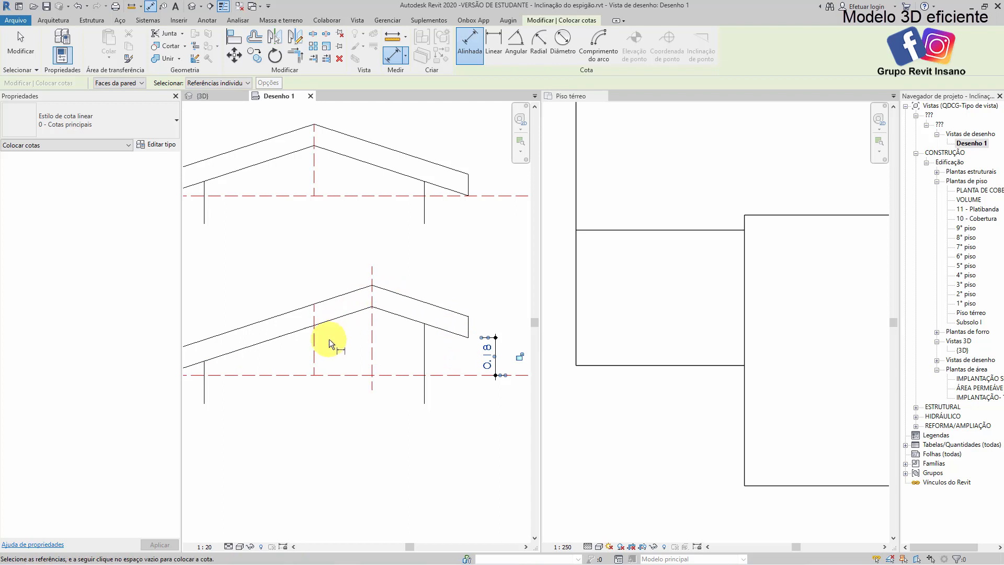
Dimension the horizontal distance between the two dashed ridge lines above the lower roof section
{"action": "left_click", "coordinate": [314, 346]}
{"action": "left_click", "coordinate": [373, 334]}
{"action": "left_click", "coordinate": [345, 253]}
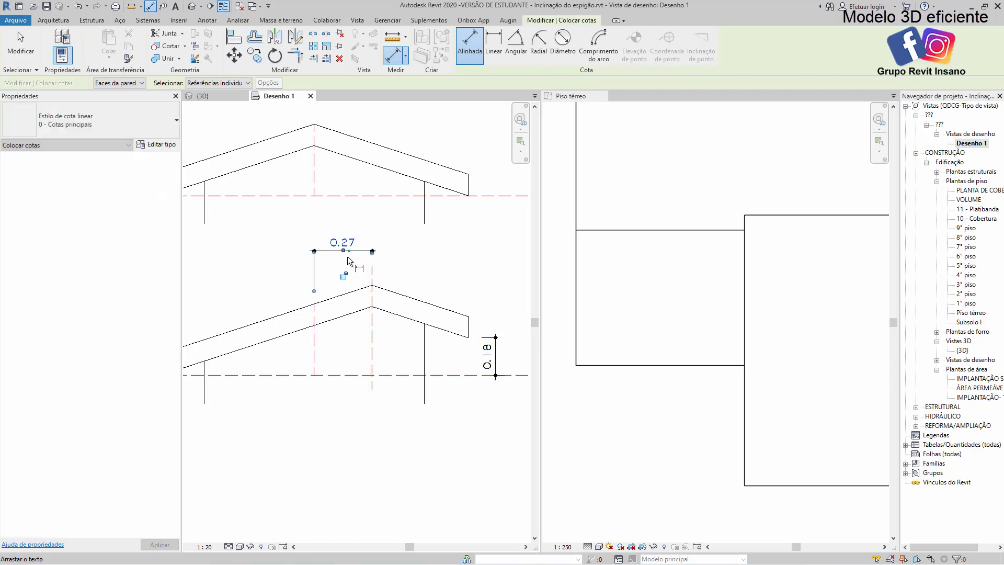
{"action": "middle_click_drag", "start_coordinate": [351, 271], "coordinate": [365, 272]}
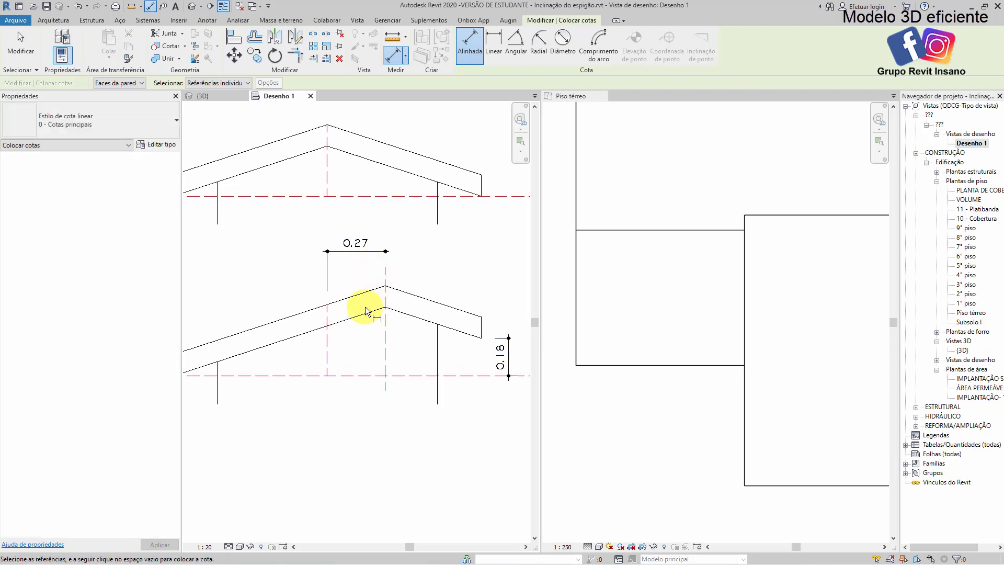
{"action": "scroll", "coordinate": [370, 298], "scroll_direction": "down", "scroll_amount": 1}
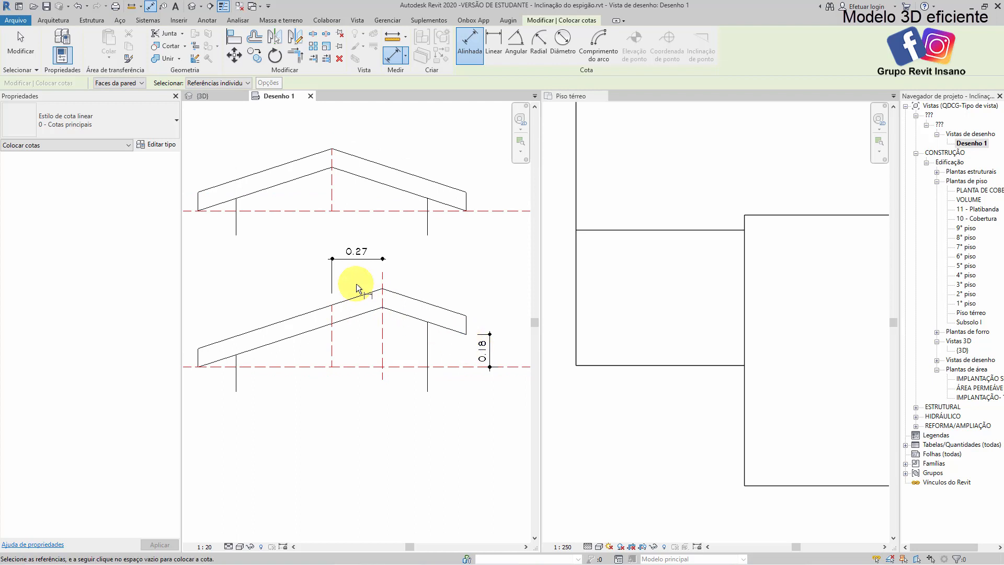
{"action": "left_click", "coordinate": [467, 334]}
{"action": "key", "text": "Escape"}
{"action": "key", "text": "Escape"}
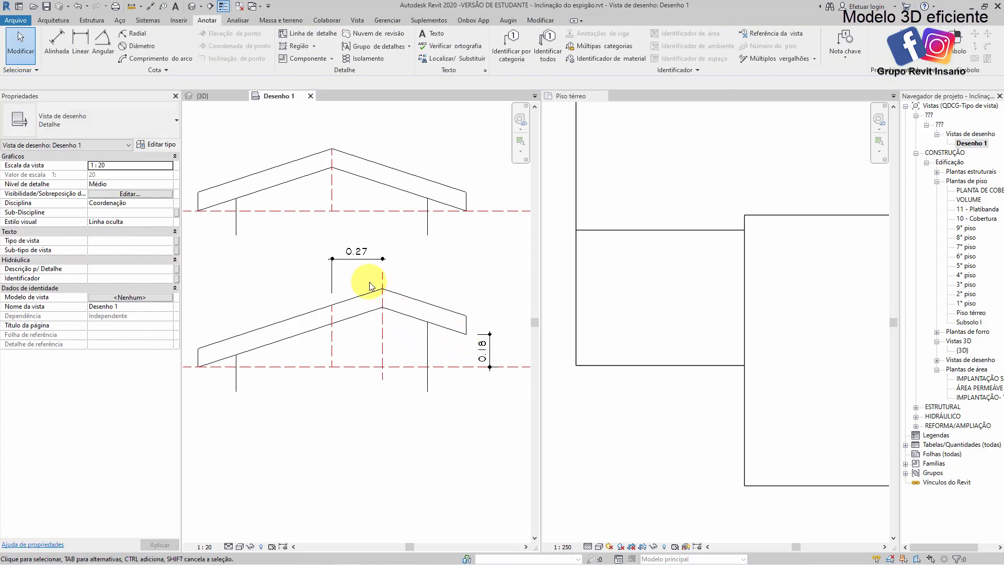
Move the raised slope and eave lines of the lower section straight down until the eave sits about 0.13 below the dashed base line
{"action": "left_click_drag", "start_coordinate": [467, 336], "coordinate": [466, 335]}
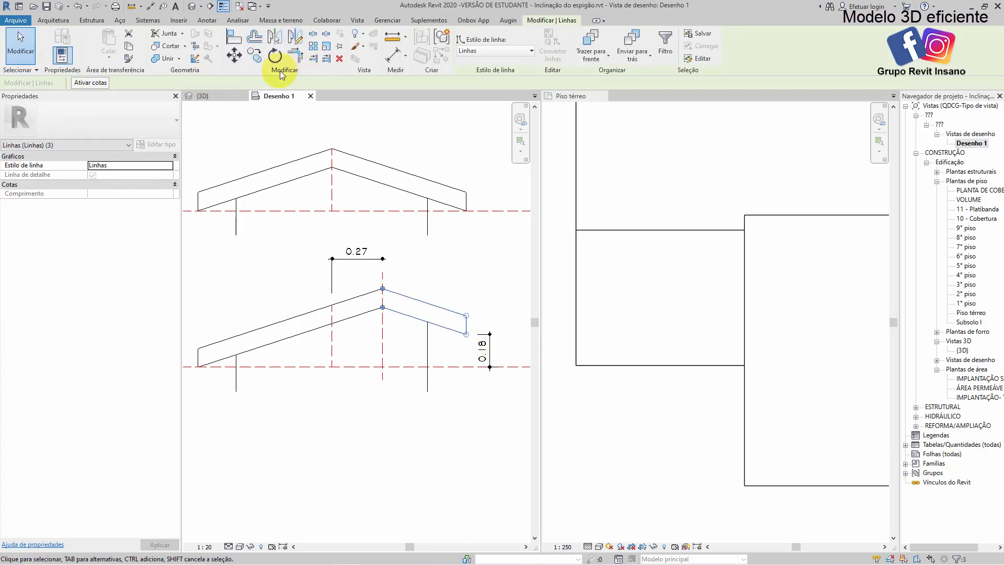
{"action": "left_click", "coordinate": [234, 55]}
{"action": "left_click", "coordinate": [466, 333]}
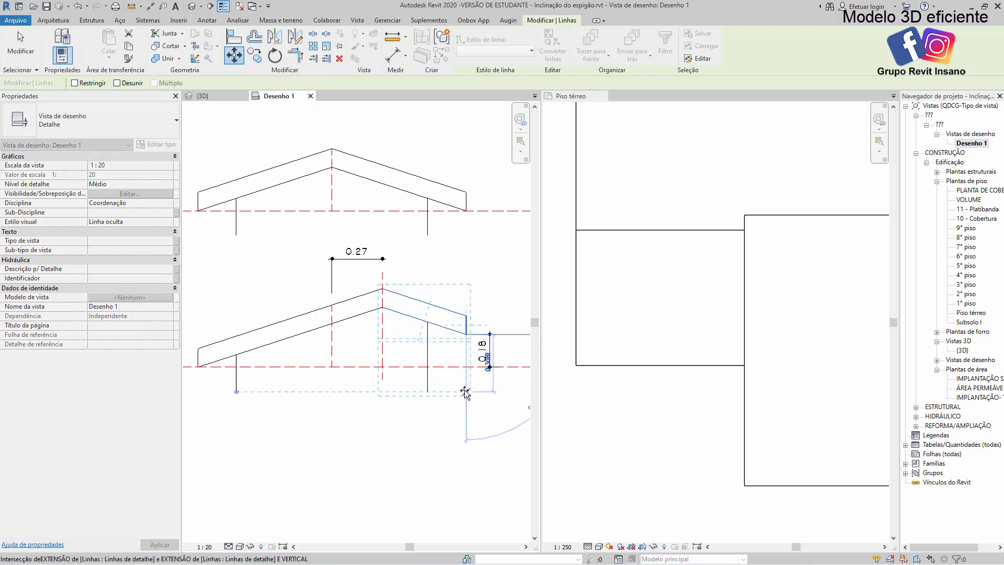
{"action": "left_click", "coordinate": [465, 392]}
{"action": "key", "text": "Escape"}
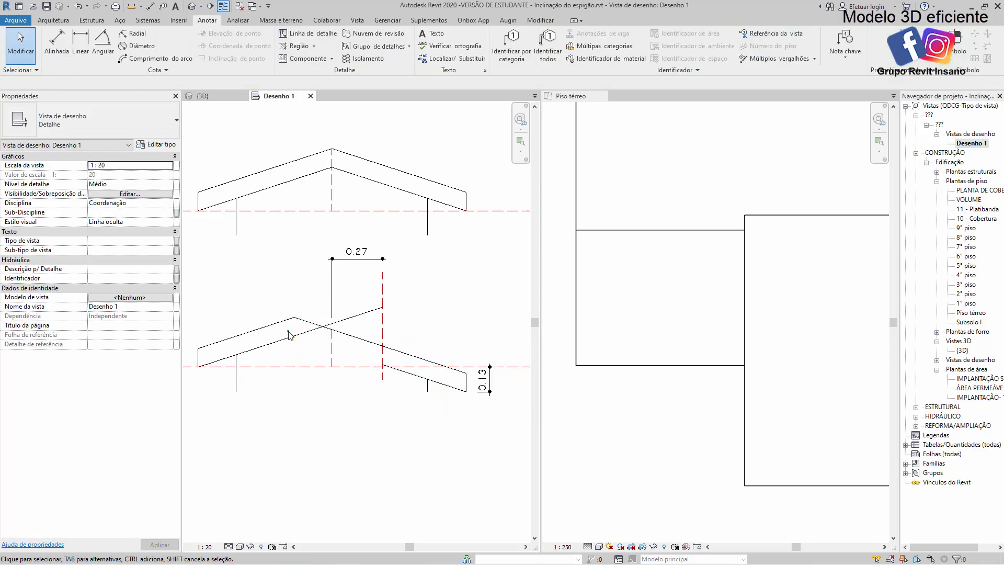
Trim the two underside lines of the lower roof section so they meet in a corner beneath the shifted ridge
{"action": "scroll", "coordinate": [288, 325], "scroll_direction": "up", "scroll_amount": 2}
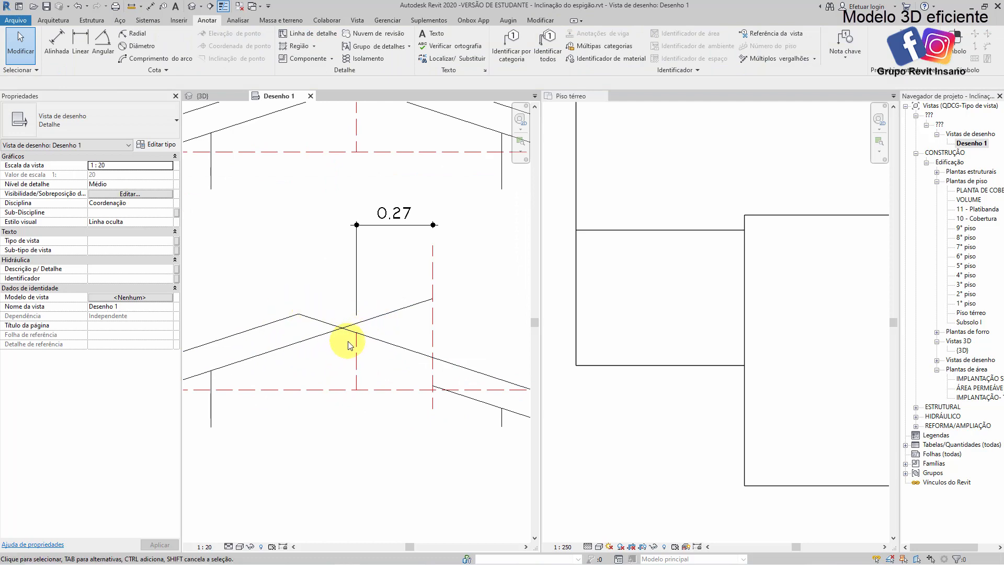
{"action": "key", "text": "t"}
{"action": "key", "text": "r"}
{"action": "left_click", "coordinate": [264, 351]}
{"action": "left_click", "coordinate": [458, 395]}
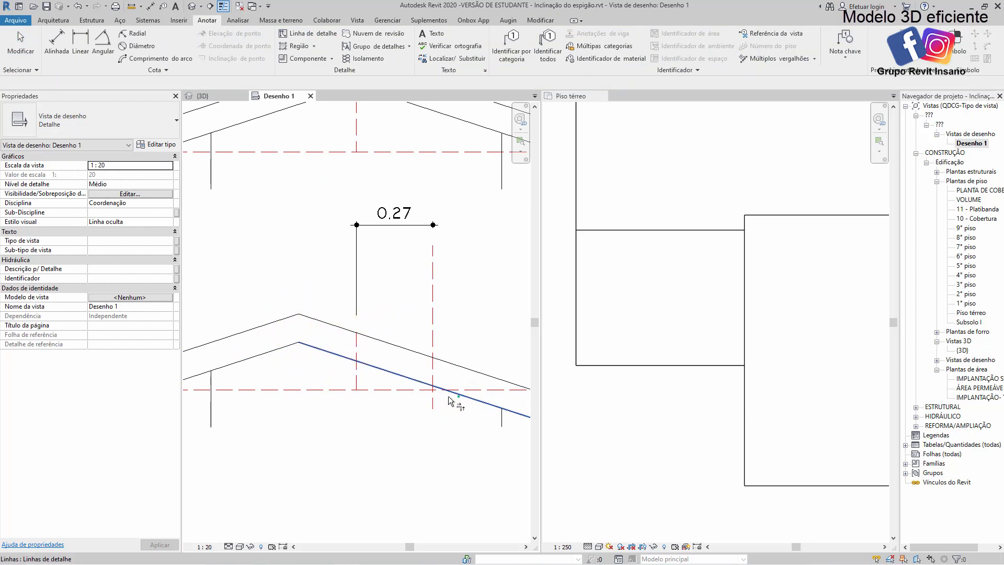
{"action": "key", "text": "Escape"}
{"action": "scroll", "coordinate": [361, 274], "scroll_direction": "down", "scroll_amount": 2}
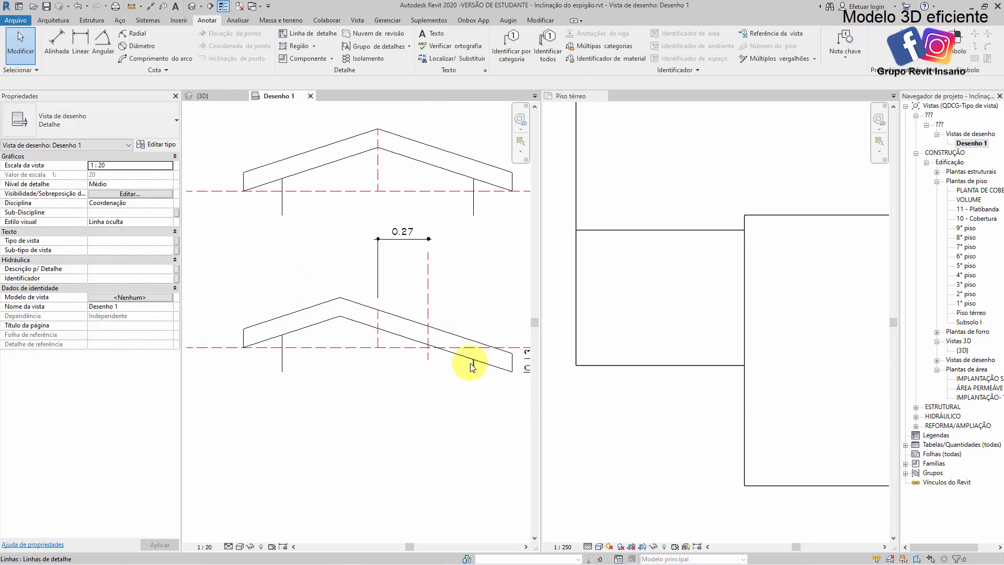
{"action": "middle_click_drag", "start_coordinate": [430, 338], "coordinate": [376, 334]}
{"action": "middle_click_drag", "start_coordinate": [432, 363], "coordinate": [455, 375]}
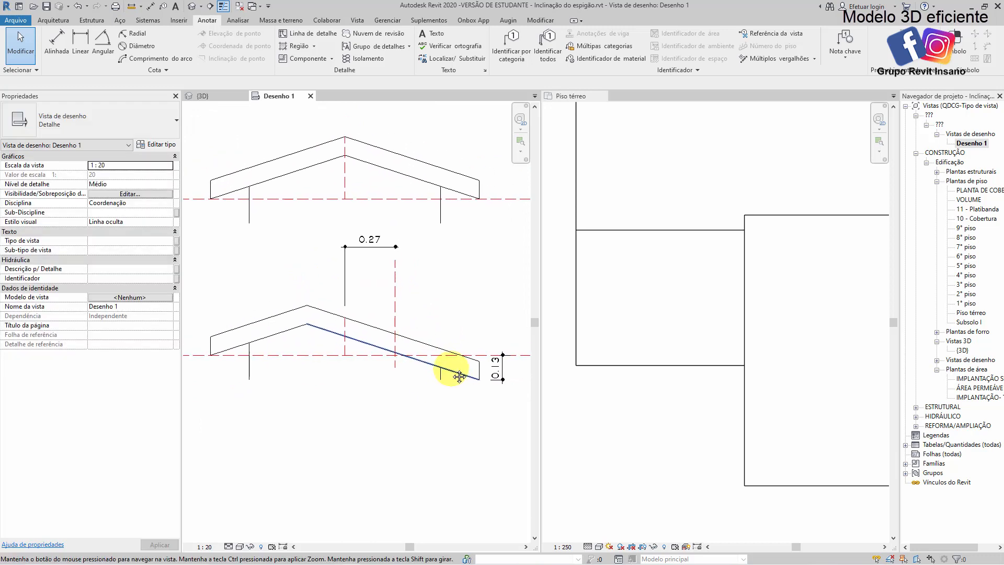
Reopen the roof footprint, set the base offset of the notch's 2.8 m sloped edge to 0, and finish the edit
{"action": "double_click", "coordinate": [610, 366]}
{"action": "left_click", "coordinate": [610, 365]}
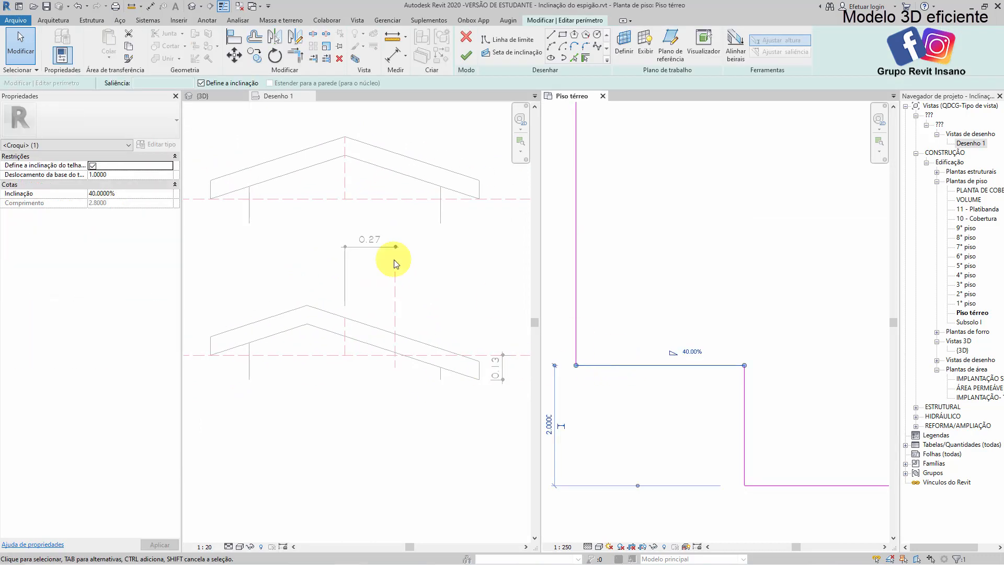
{"action": "left_click", "coordinate": [109, 176]}
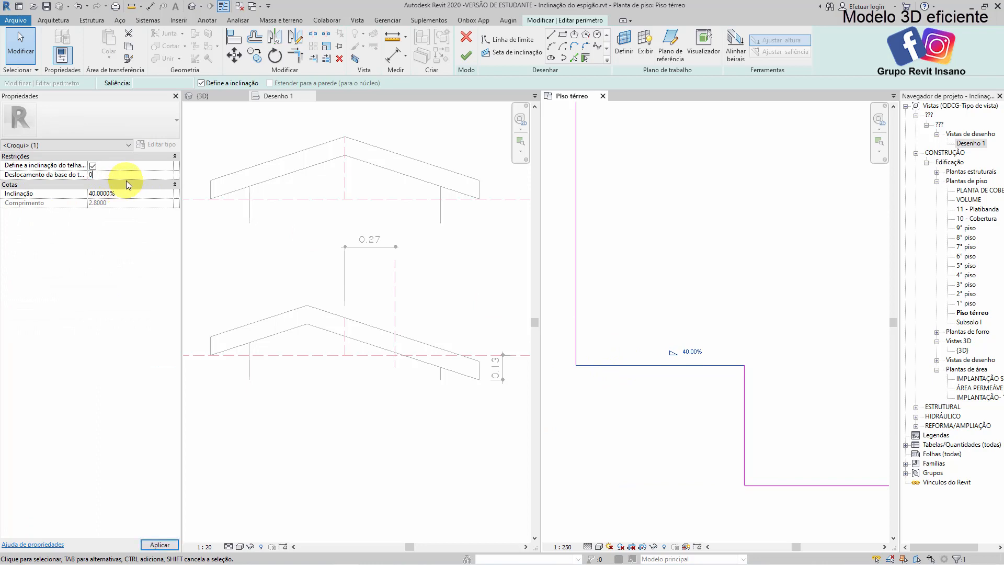
{"action": "left_click", "coordinate": [712, 307]}
{"action": "left_click", "coordinate": [792, 457]}
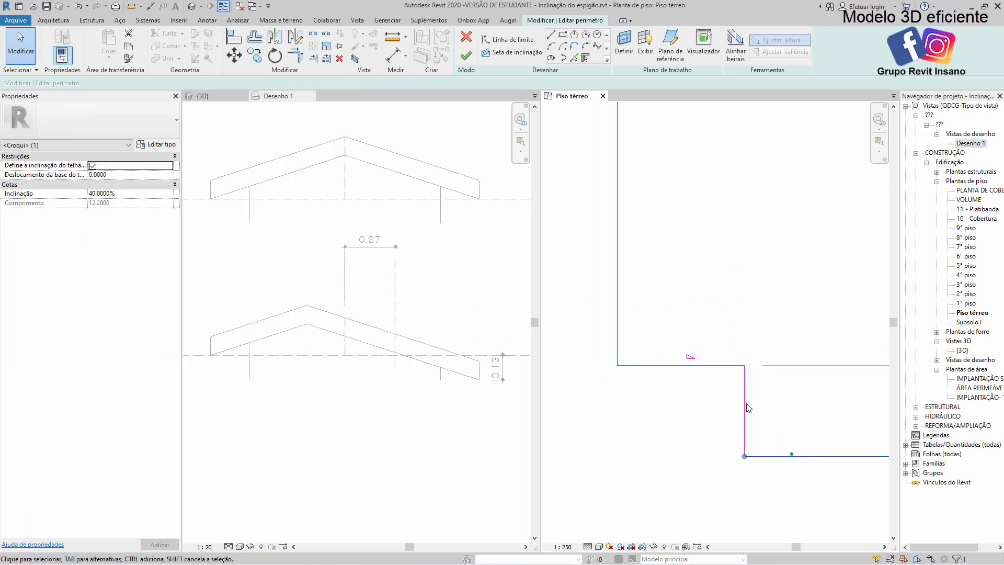
{"action": "left_click", "coordinate": [433, 273]}
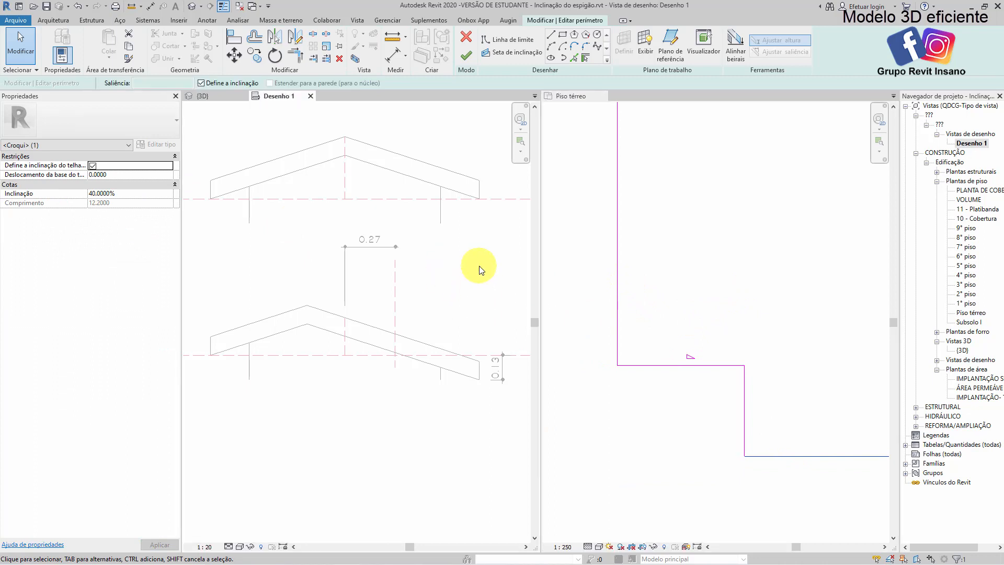
{"action": "scroll", "coordinate": [476, 193], "scroll_direction": "up", "scroll_amount": 1}
{"action": "scroll", "coordinate": [492, 204], "scroll_direction": "down", "scroll_amount": 1}
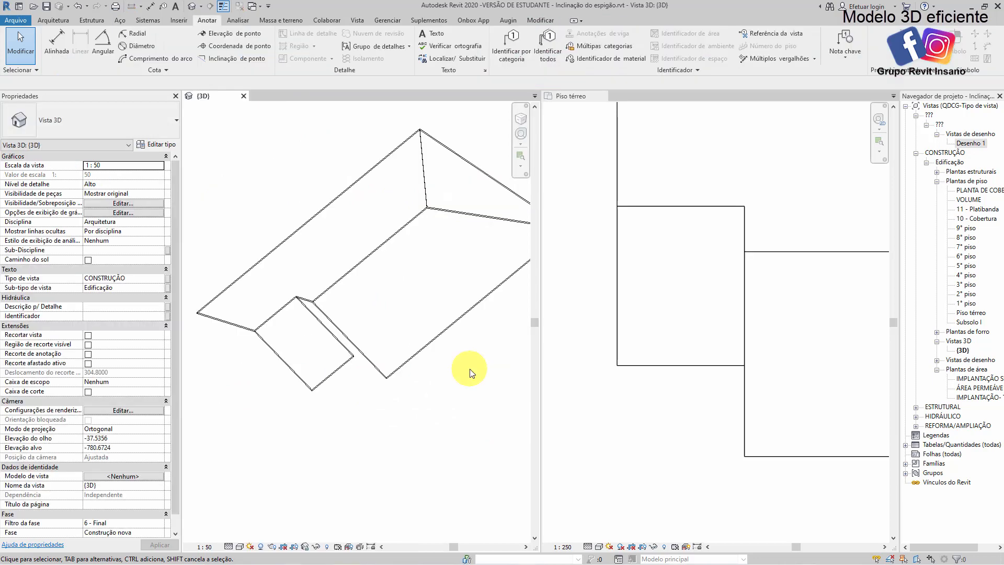
{"action": "mouse_move", "coordinate": [460, 370]}
{"action": "middle_mouse_down", "text": "shift"}
{"action": "mouse_move", "coordinate": [453, 302]}
{"action": "mouse_move", "coordinate": [426, 381]}
{"action": "mouse_move", "coordinate": [477, 298]}
{"action": "middle_mouse_up", "text": "shift"}
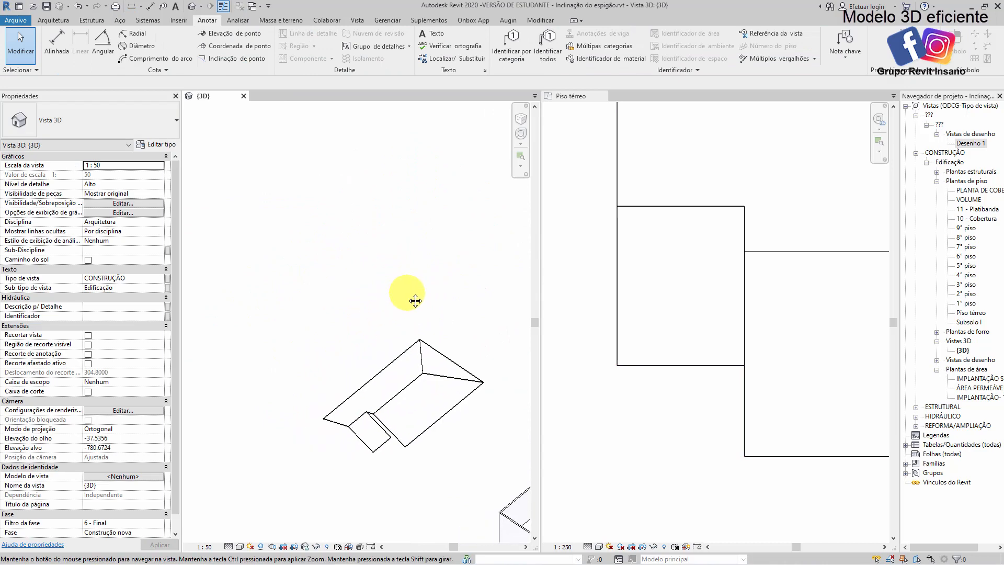
Start a new roof by footprint in the Piso térreo plan and sketch a non-sloping rectangular outline of about 13.7 by 10.4 m above the existing roof
{"action": "left_click", "coordinate": [695, 264]}
{"action": "scroll", "coordinate": [749, 214], "scroll_direction": "down", "scroll_amount": 3}
{"action": "middle_click_drag", "start_coordinate": [735, 238], "coordinate": [639, 394]}
{"action": "middle_click_drag", "start_coordinate": [700, 266], "coordinate": [696, 324]}
{"action": "left_click", "coordinate": [53, 20]}
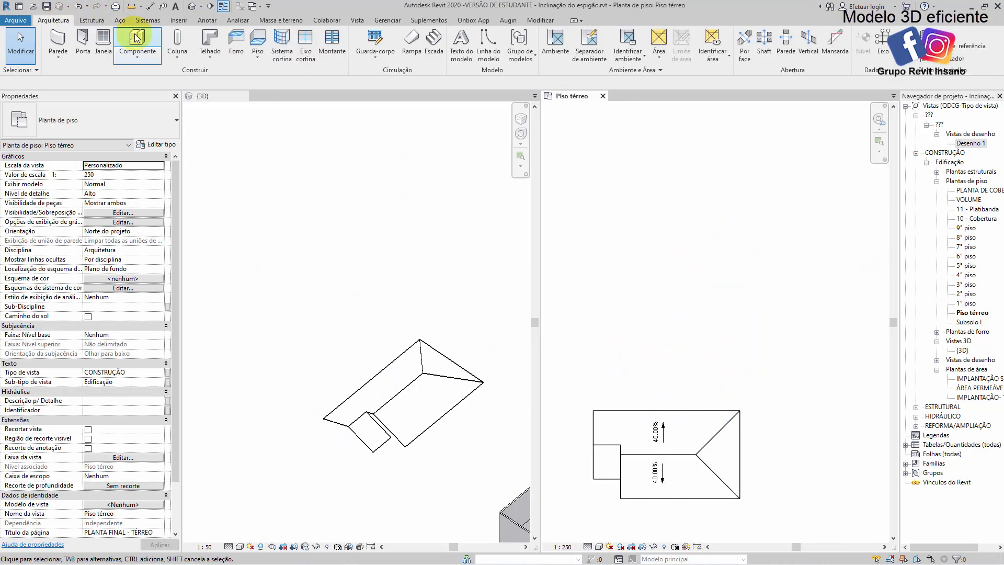
{"action": "left_click", "coordinate": [210, 39]}
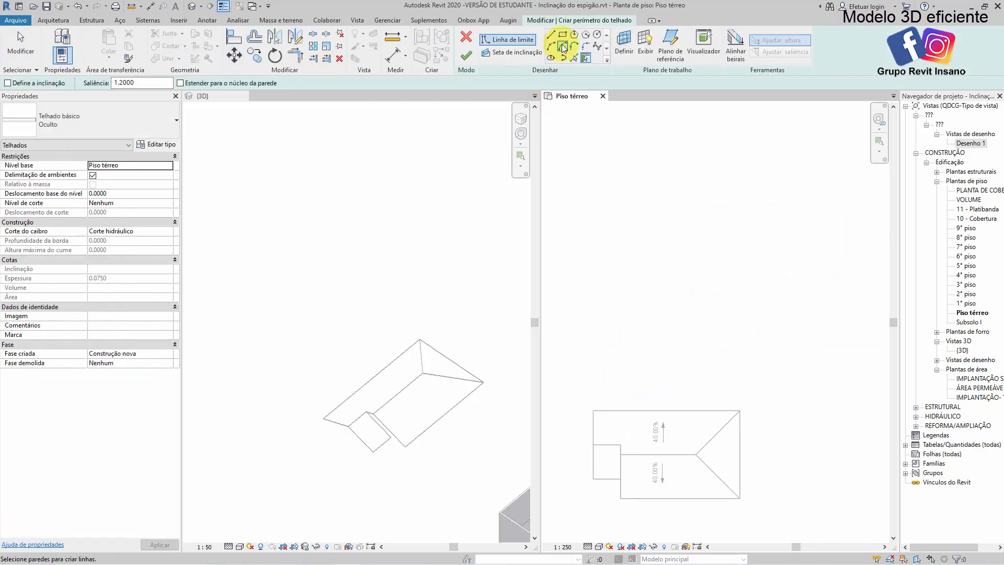
{"action": "left_click", "coordinate": [563, 34]}
{"action": "left_click", "coordinate": [618, 220]}
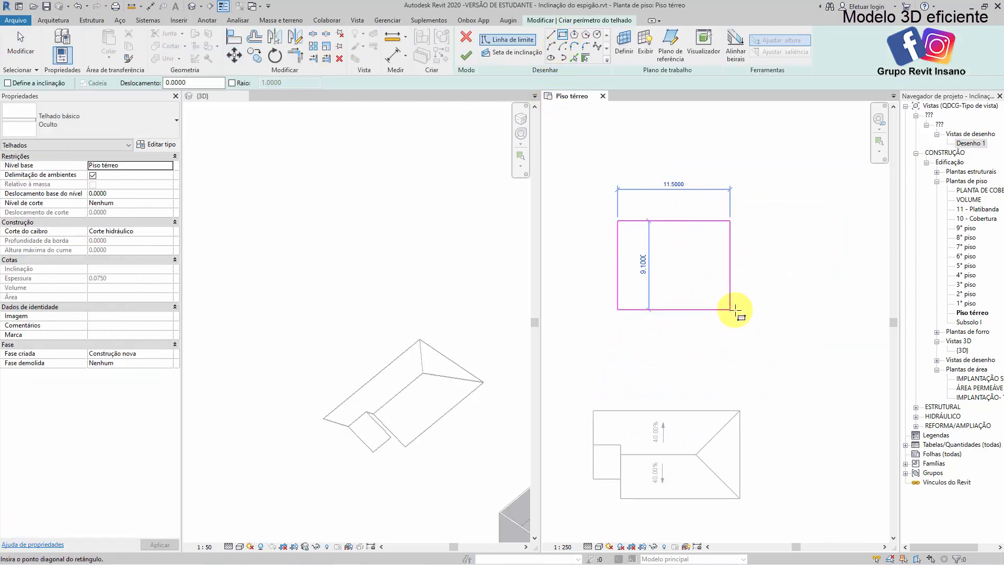
{"action": "left_click", "coordinate": [752, 322]}
{"action": "scroll", "coordinate": [685, 291], "scroll_direction": "up", "scroll_amount": 3}
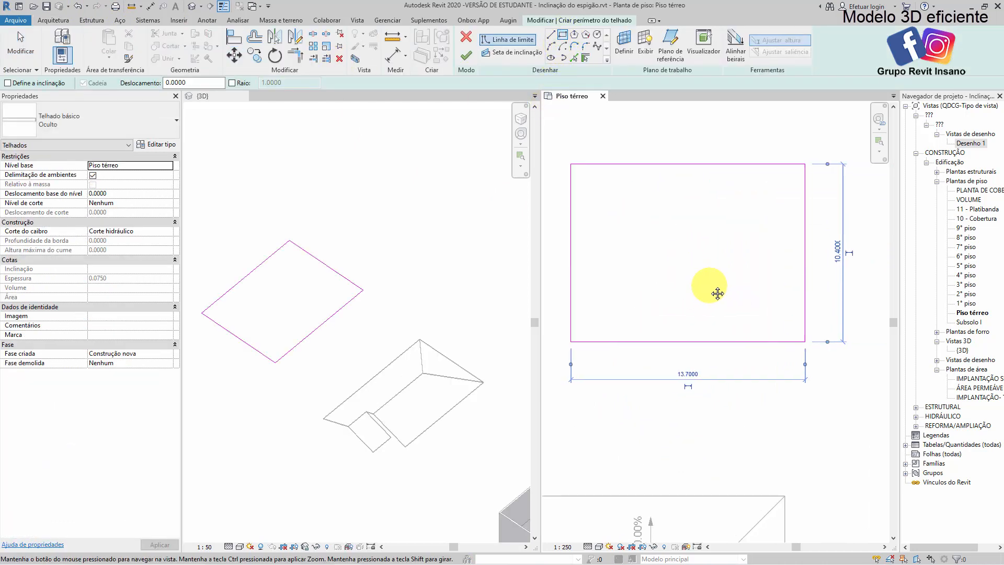
{"action": "middle_click_drag", "start_coordinate": [728, 243], "coordinate": [752, 222]}
{"action": "key", "text": "Escape"}
{"action": "key", "text": "Escape"}
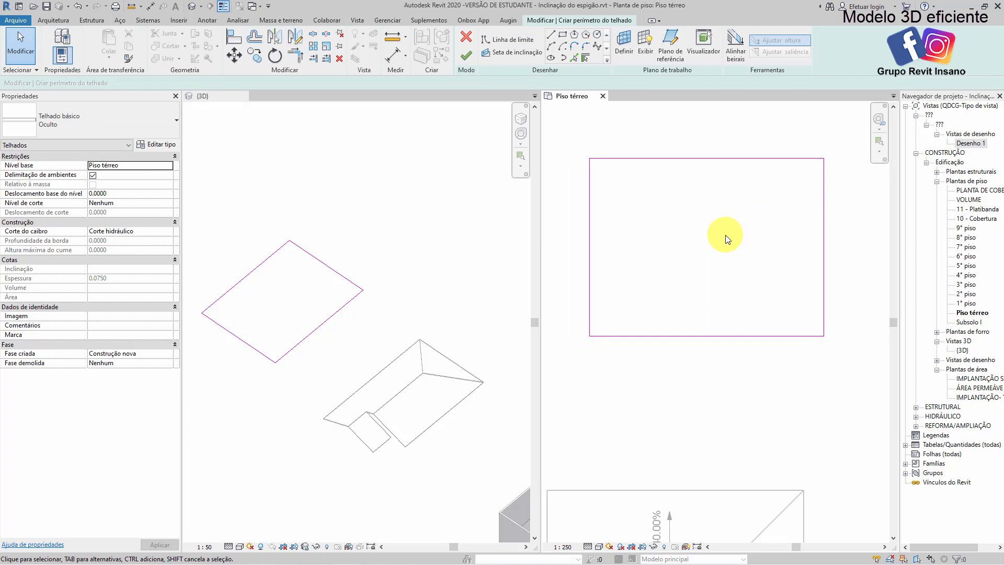
{"action": "middle_click_drag", "start_coordinate": [720, 242], "coordinate": [731, 247]}
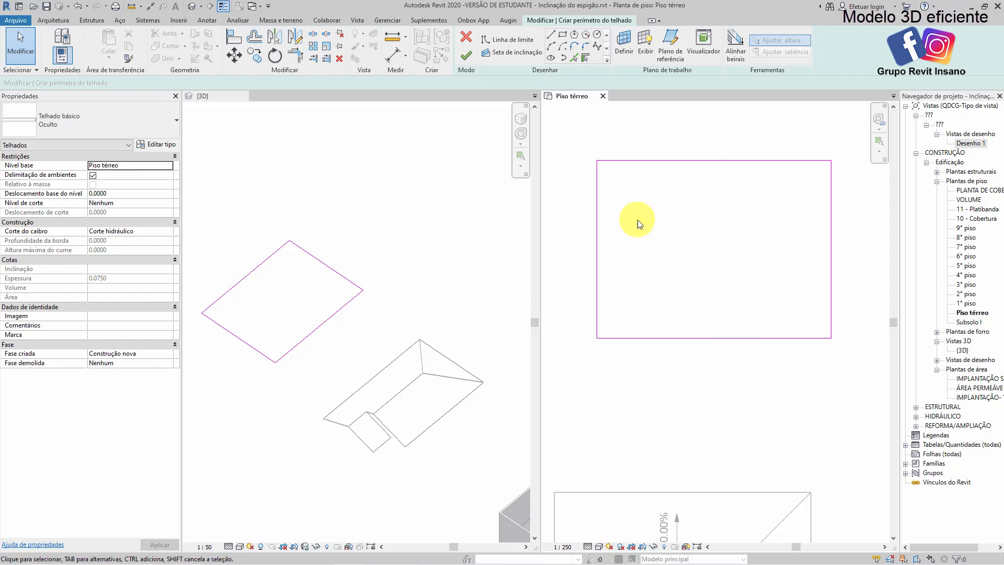
Draw a slope arrow from the rectangle's lower-left corner to the midpoint of its left edge, specified by slope at 40%
{"action": "left_click", "coordinate": [509, 54]}
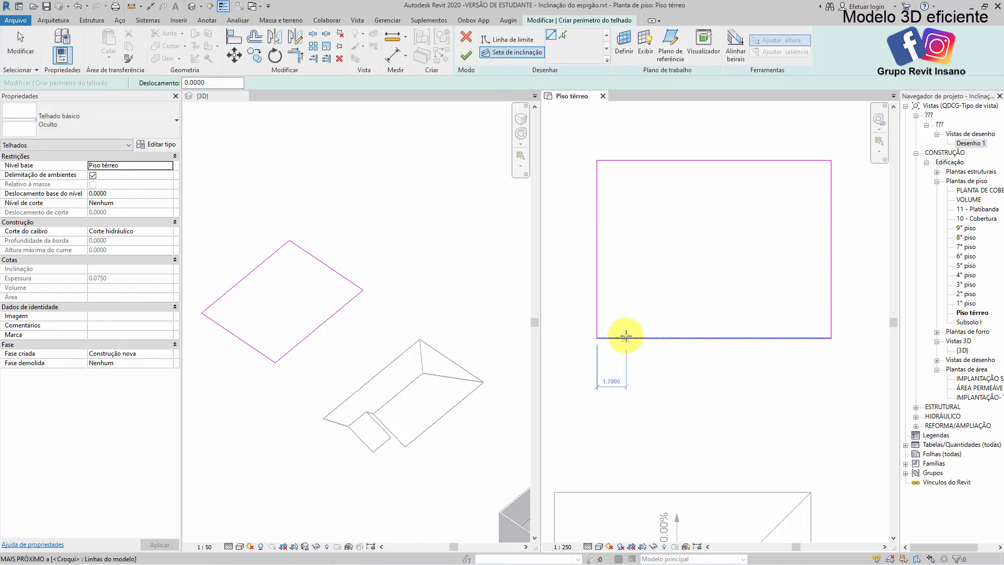
{"action": "left_click", "coordinate": [598, 337]}
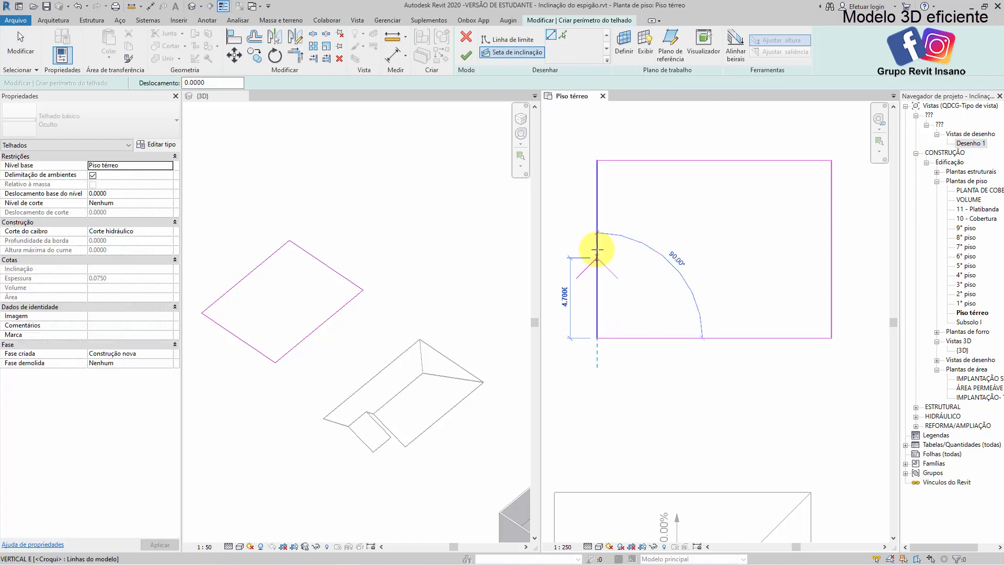
{"action": "left_click", "coordinate": [597, 249]}
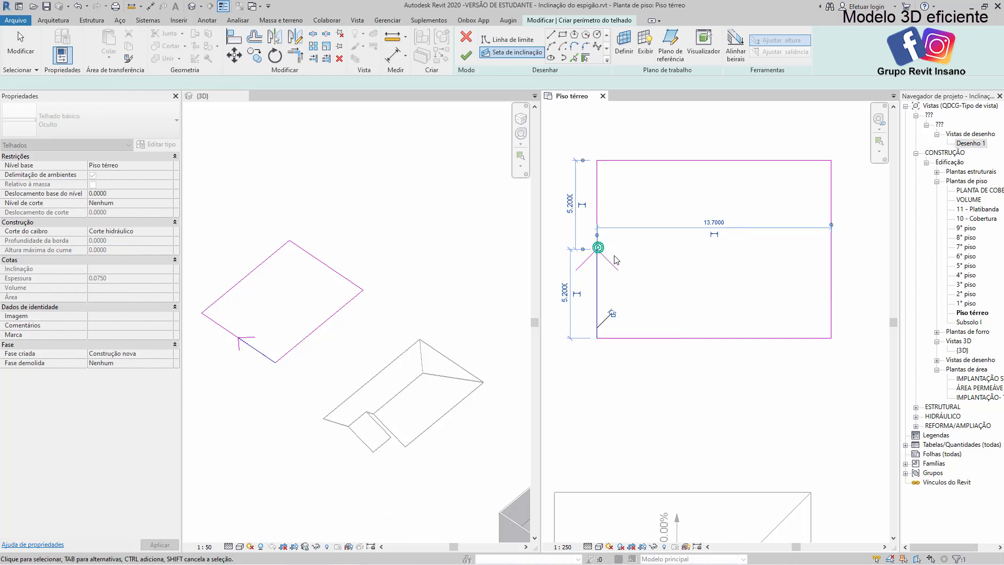
{"action": "key", "text": "Escape"}
{"action": "left_click", "coordinate": [169, 165]}
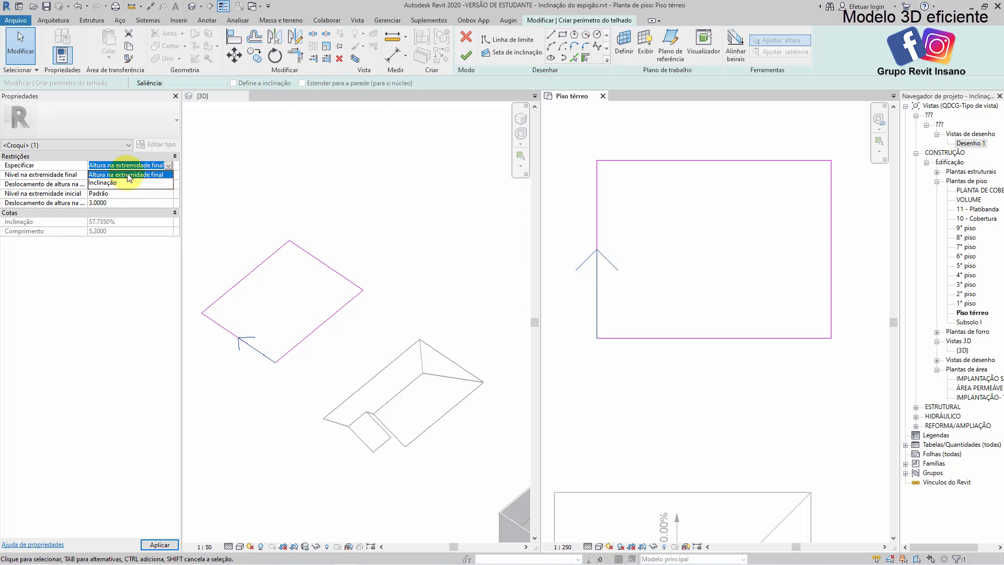
{"action": "left_click", "coordinate": [100, 183]}
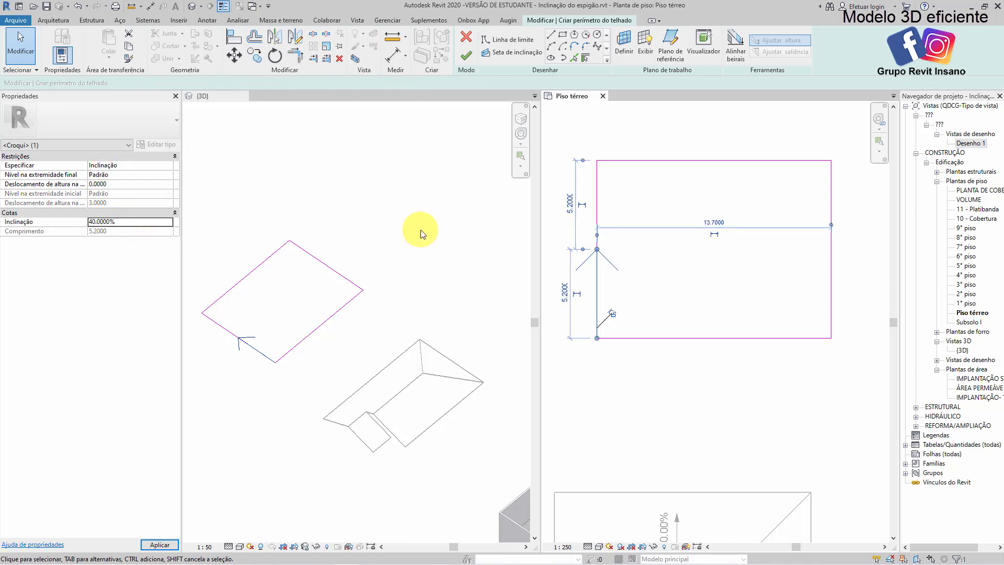
{"action": "left_click", "coordinate": [619, 140]}
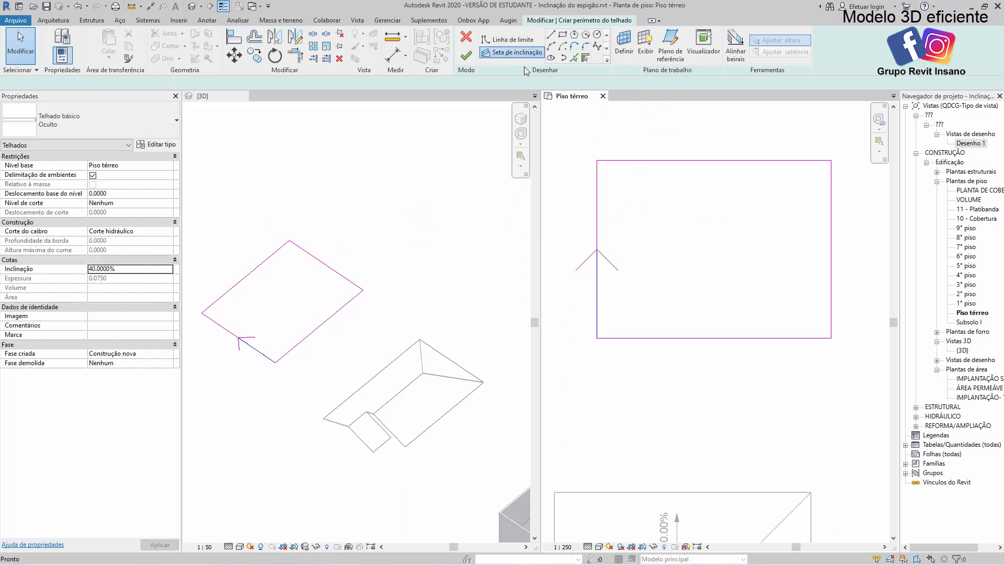
Add an opposing slope arrow from the upper-left corner to the same midpoint, specify it by slope at 40%, and finish the roof
{"action": "left_click", "coordinate": [512, 52]}
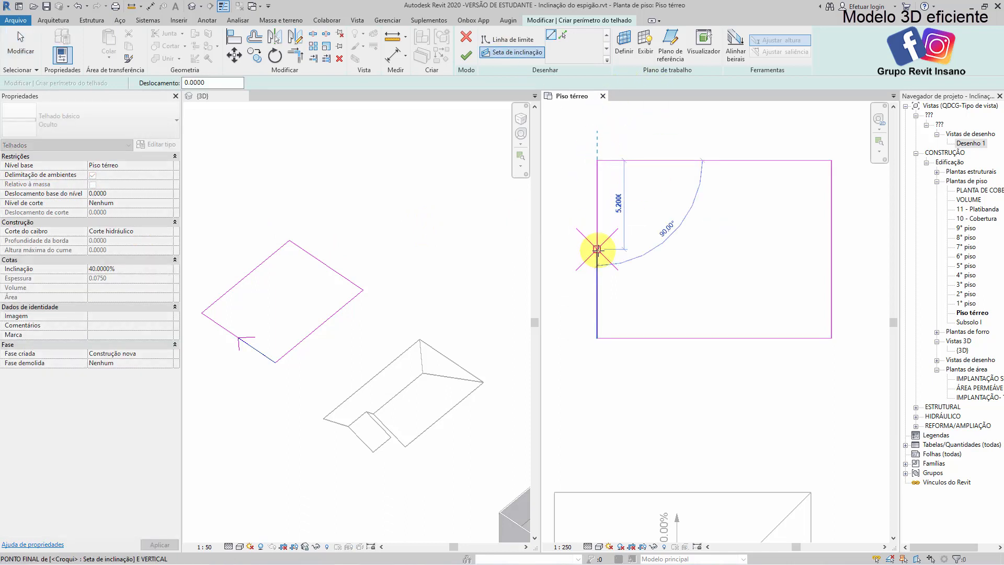
{"action": "left_click", "coordinate": [597, 249]}
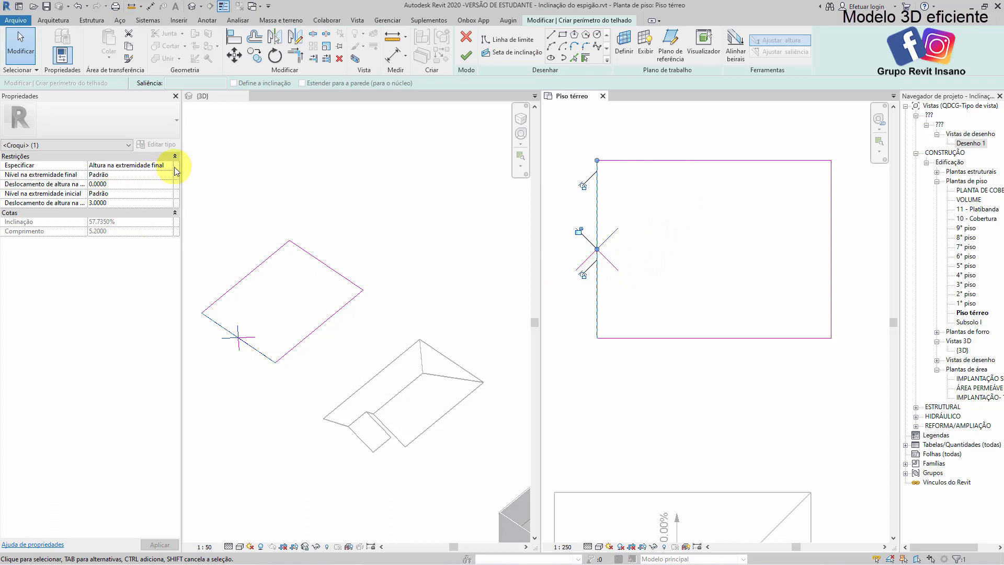
{"action": "left_click", "coordinate": [159, 165]}
{"action": "left_click", "coordinate": [104, 183]}
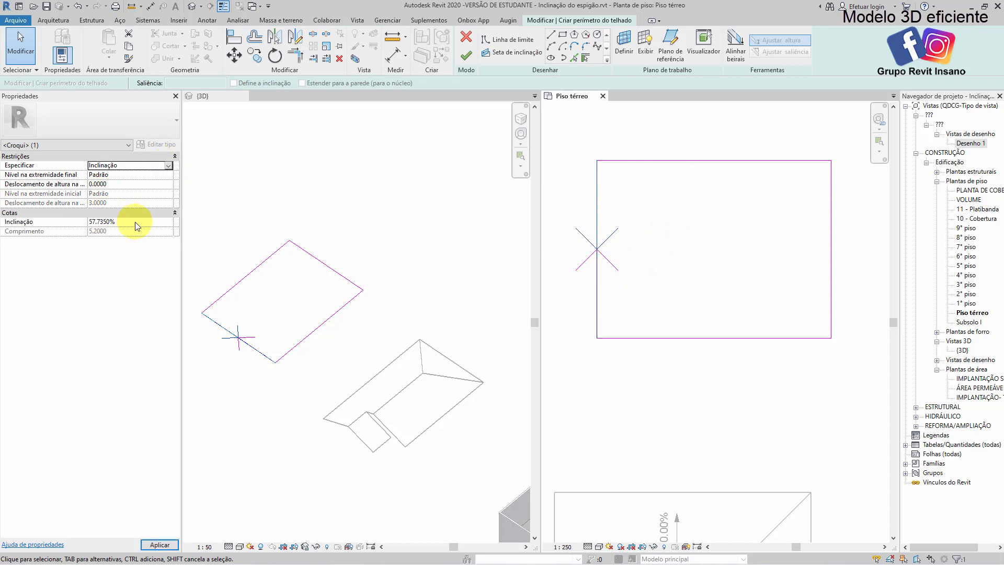
{"action": "left_click", "coordinate": [137, 222]}
{"action": "type", "text": "40"}
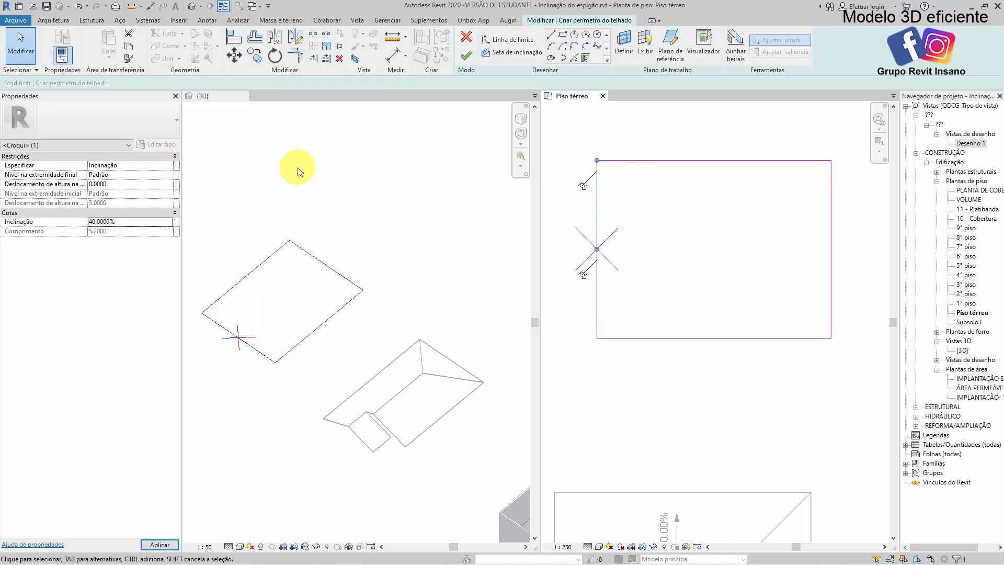
{"action": "left_click", "coordinate": [466, 55]}
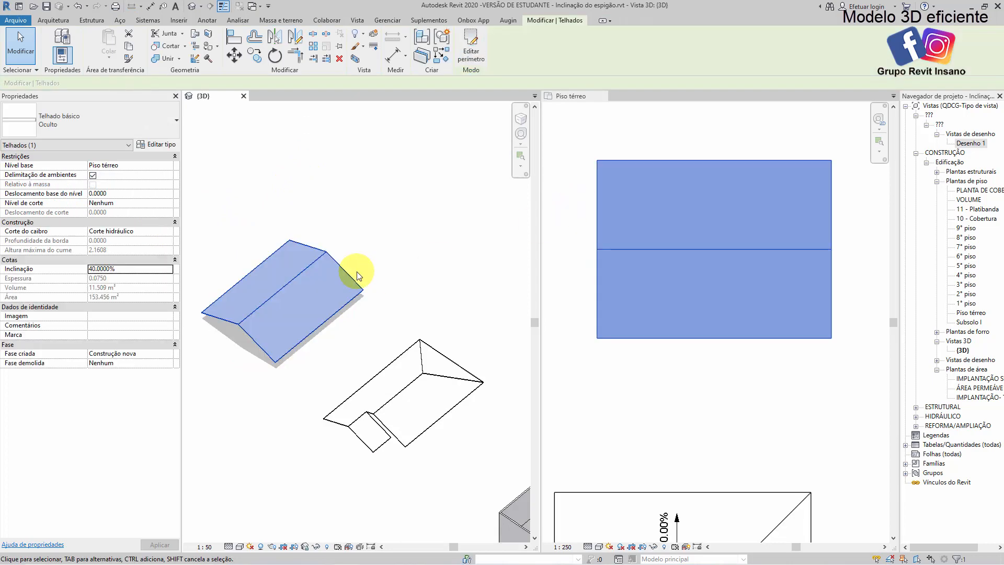
{"action": "left_click", "coordinate": [357, 272]}
{"action": "scroll", "coordinate": [245, 324], "scroll_direction": "up", "scroll_amount": 4}
{"action": "scroll", "coordinate": [290, 308], "scroll_direction": "down", "scroll_amount": 1}
{"action": "middle_click_drag", "start_coordinate": [291, 308], "coordinate": [302, 276]}
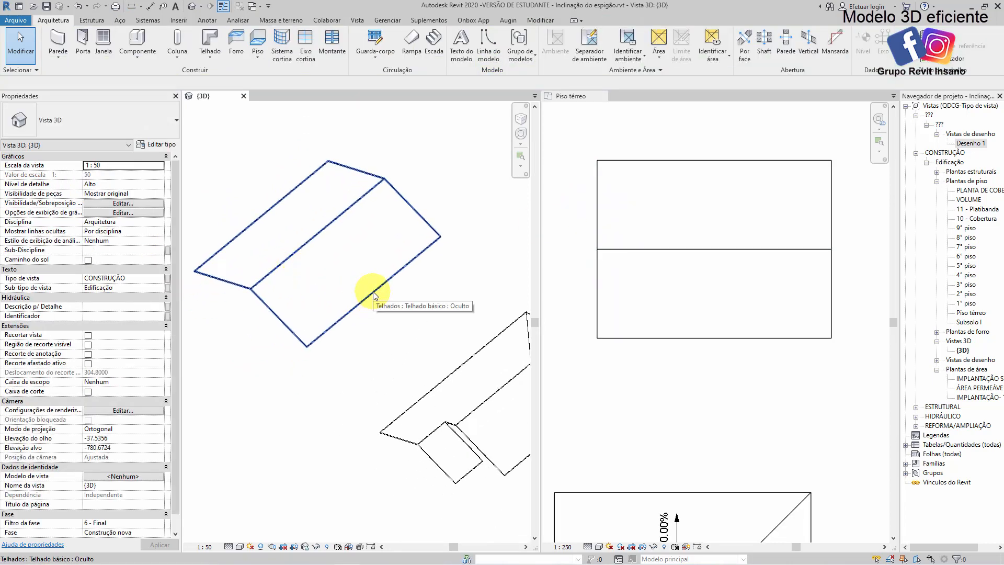
Reopen the gable roof's footprint for editing and delete both slope arrows from its left edge
{"action": "left_click", "coordinate": [259, 216]}
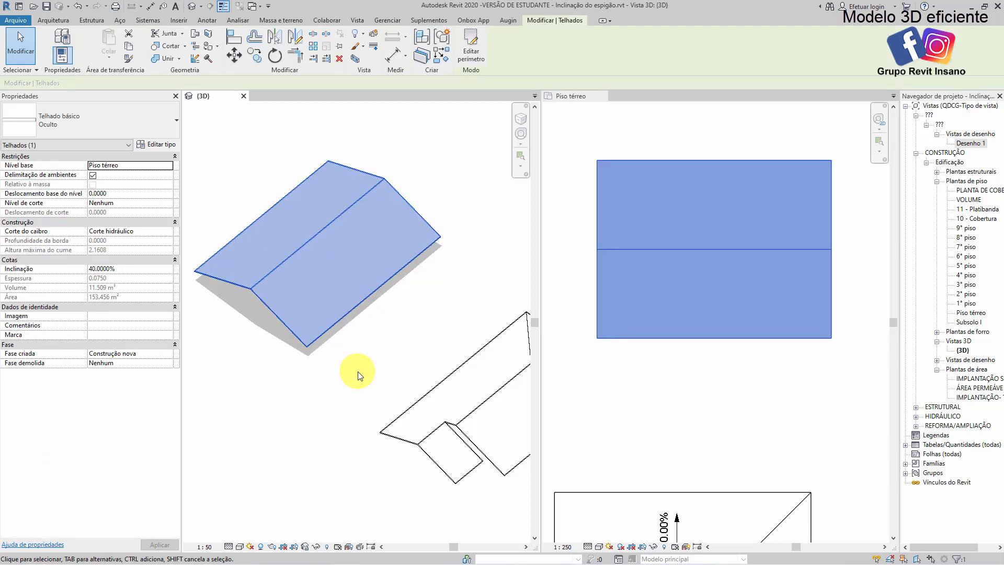
{"action": "double_click", "coordinate": [393, 277]}
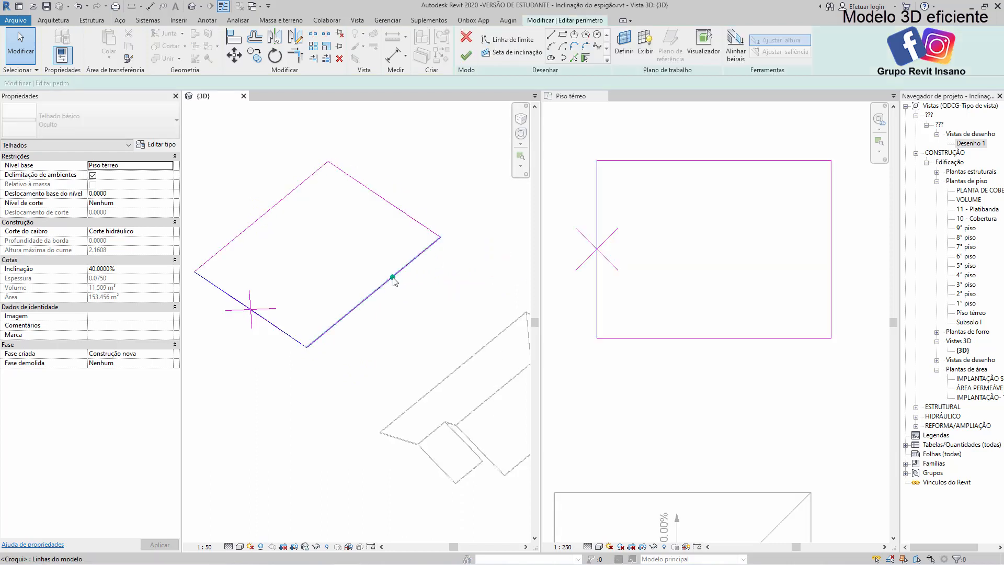
{"action": "left_click", "coordinate": [677, 291]}
{"action": "left_click", "coordinate": [614, 270]}
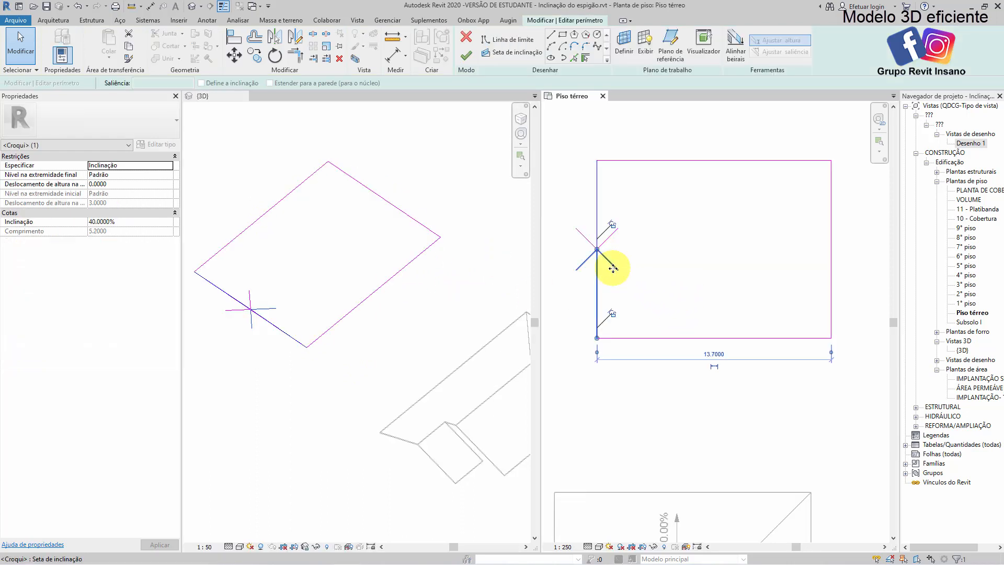
{"action": "key", "text": "Delete"}
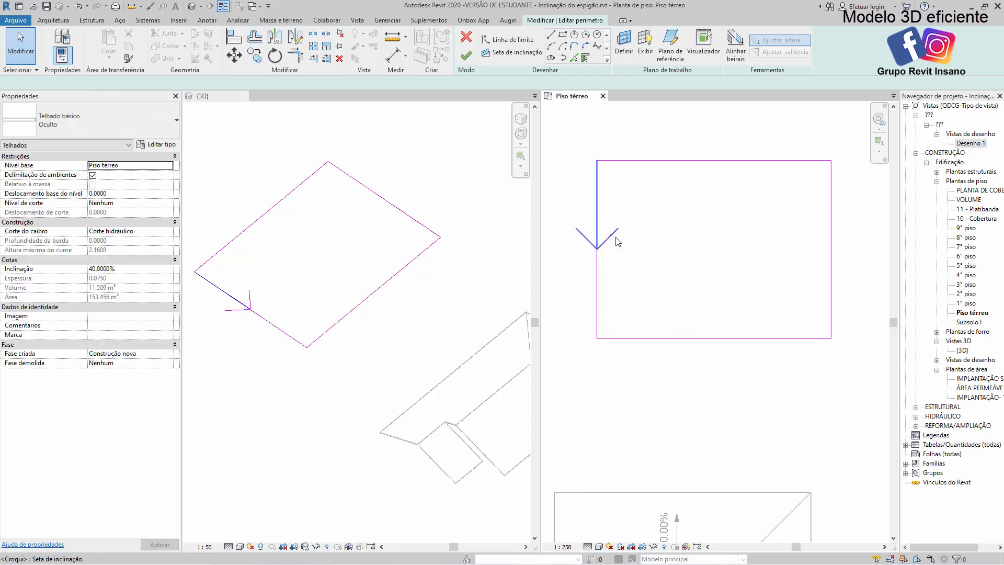
{"action": "middle_click_drag", "start_coordinate": [674, 264], "coordinate": [628, 266]}
{"action": "middle_click_drag", "start_coordinate": [671, 268], "coordinate": [672, 267]}
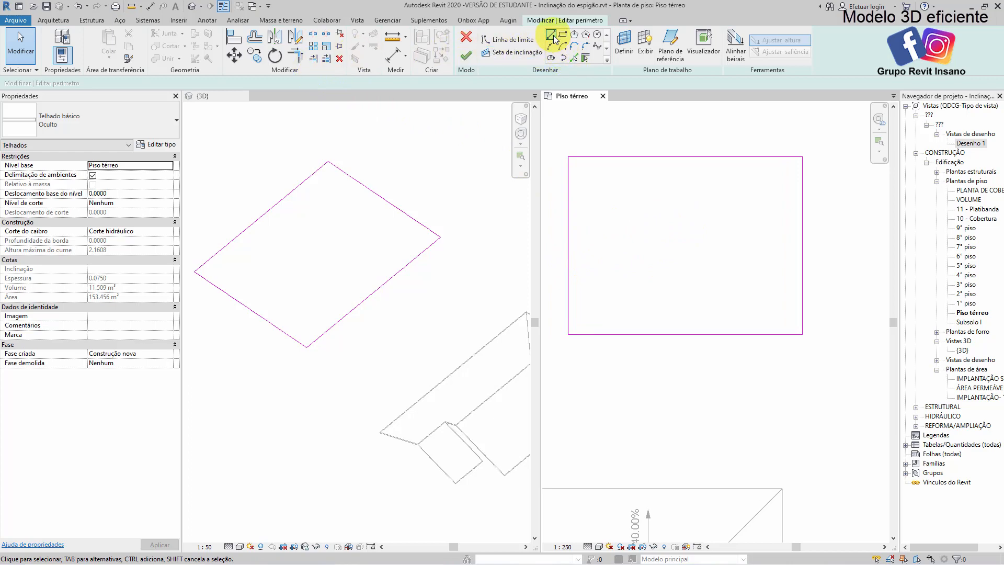
Draw a diagonal guide line from about 1.2 m beside the rectangle's lower-left corner to about 4.1 m before its upper-right corner
{"action": "left_click", "coordinate": [588, 334]}
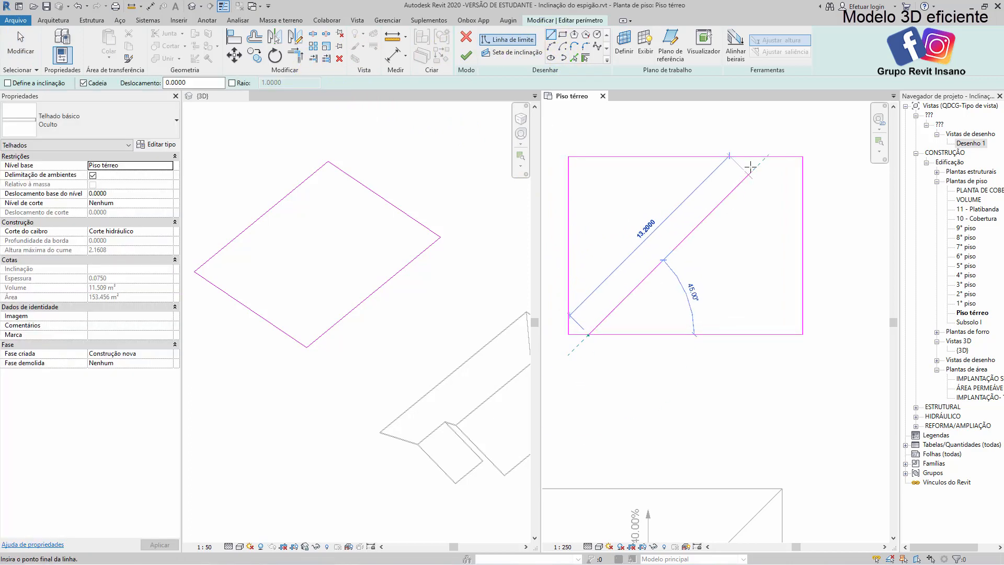
{"action": "left_click", "coordinate": [733, 157]}
{"action": "key", "text": "Escape"}
{"action": "key", "text": "Escape"}
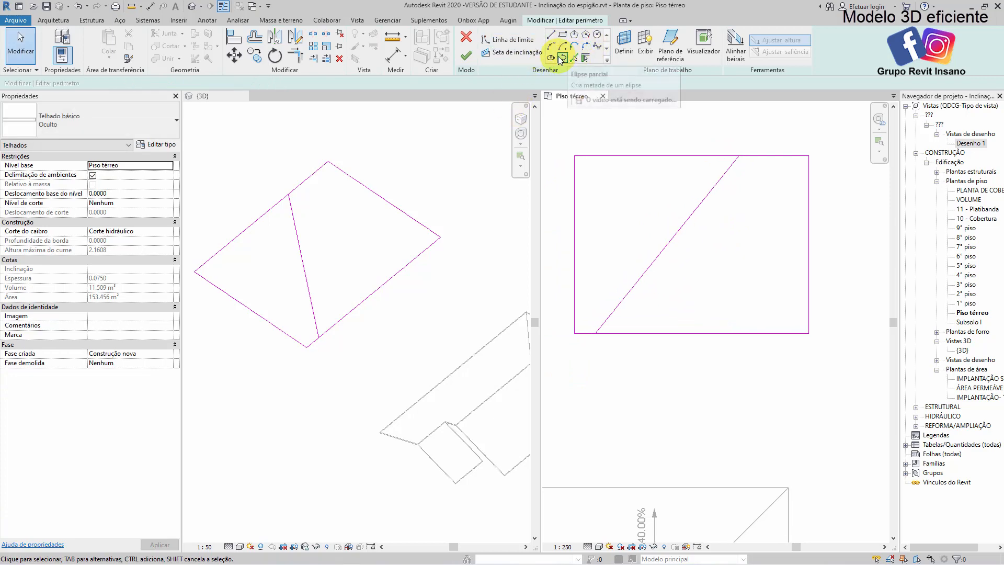
Draw a slope arrow from the diagonal line's lower end to its midpoint, specified by slope at 40%
{"action": "left_click", "coordinate": [515, 52]}
{"action": "left_click", "coordinate": [594, 331]}
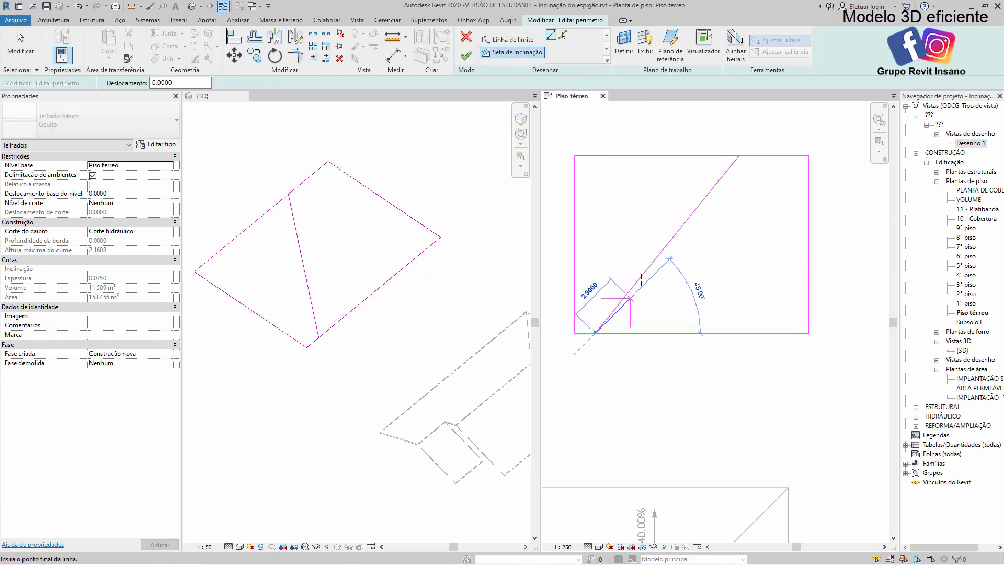
{"action": "left_click", "coordinate": [666, 244]}
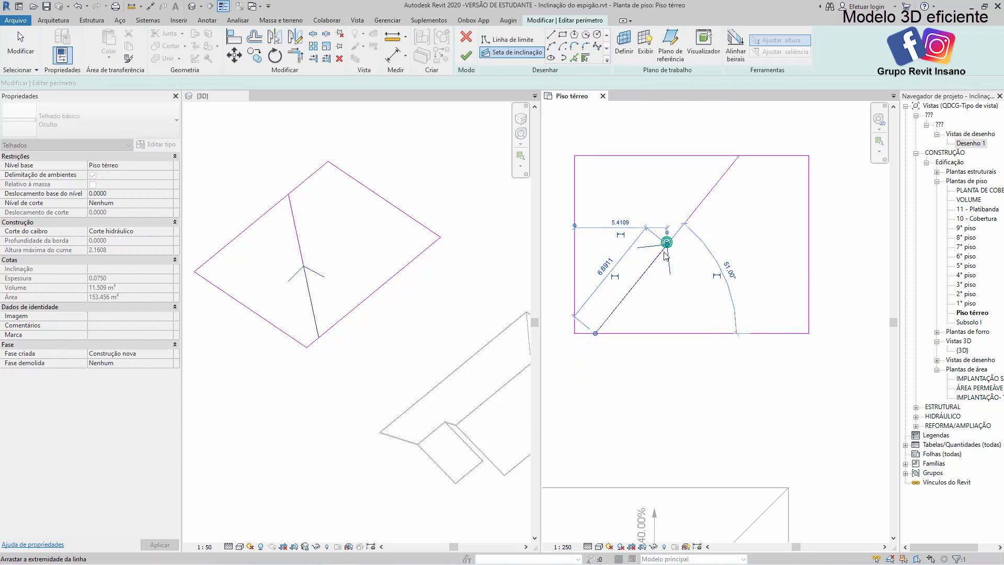
{"action": "key", "text": "Escape"}
{"action": "left_click", "coordinate": [168, 165]}
{"action": "left_click", "coordinate": [107, 183]}
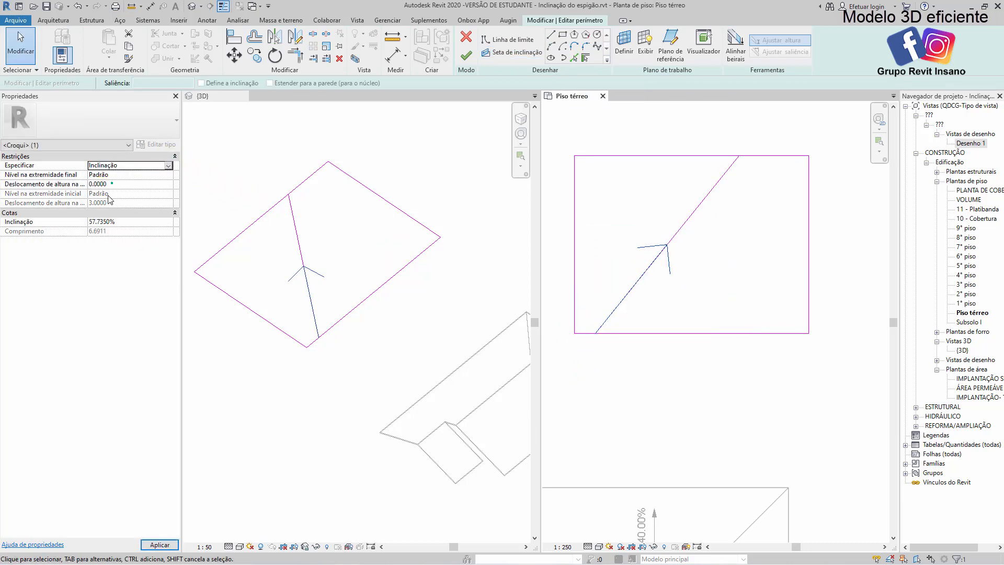
{"action": "left_click", "coordinate": [286, 208]}
Add an opposing slope arrow from the diagonal's upper end to its midpoint, specified by slope at 40%, and try to finish the roof
{"action": "left_click", "coordinate": [544, 54]}
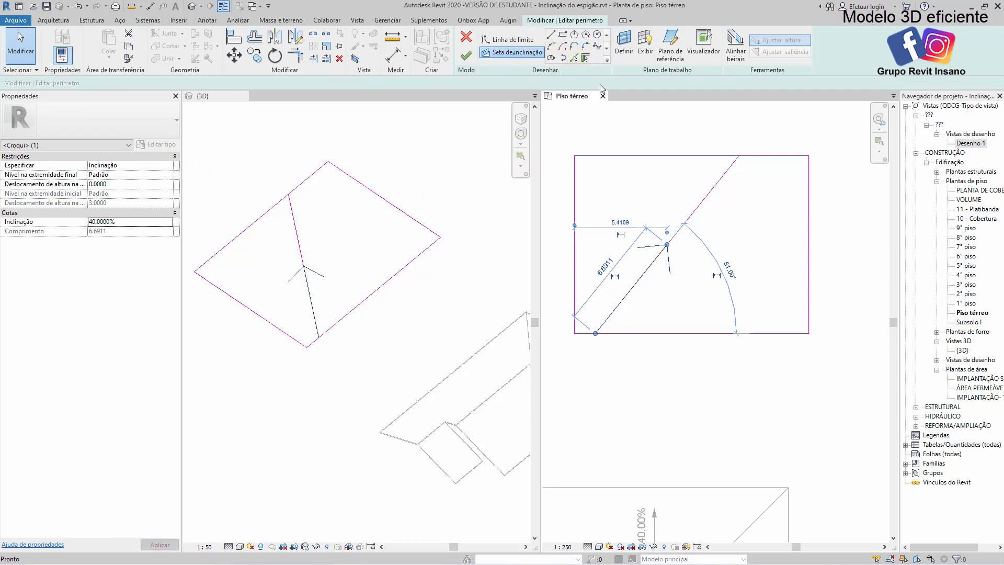
{"action": "left_click", "coordinate": [739, 155]}
{"action": "left_click", "coordinate": [666, 244]}
{"action": "key", "text": "Escape"}
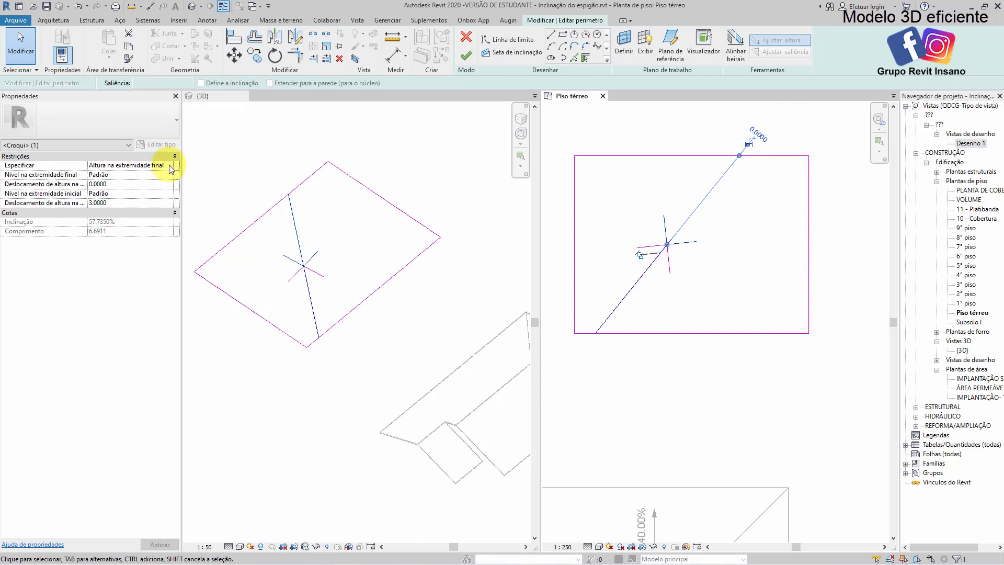
{"action": "left_click", "coordinate": [170, 165]}
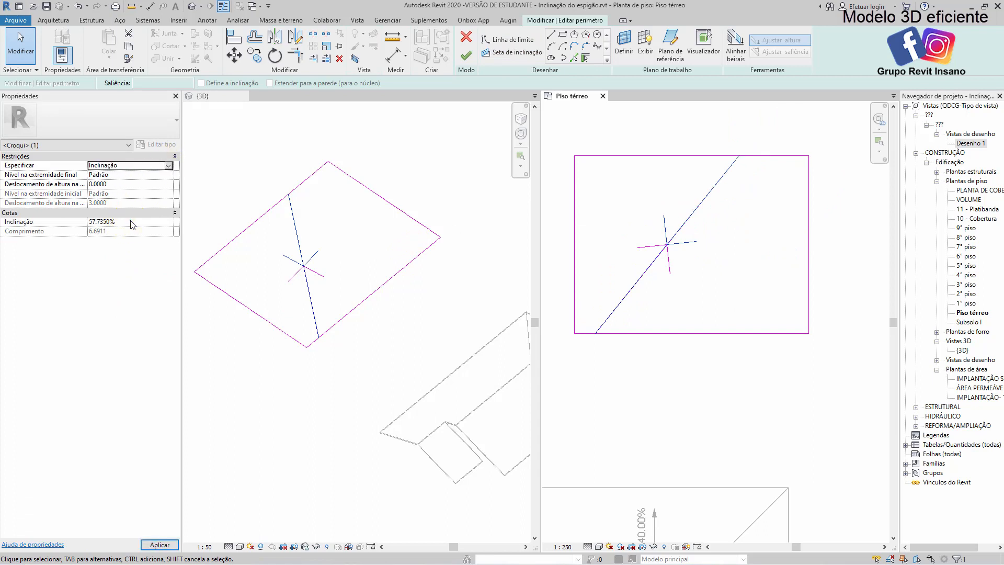
{"action": "left_click", "coordinate": [325, 159]}
{"action": "left_click", "coordinate": [466, 62]}
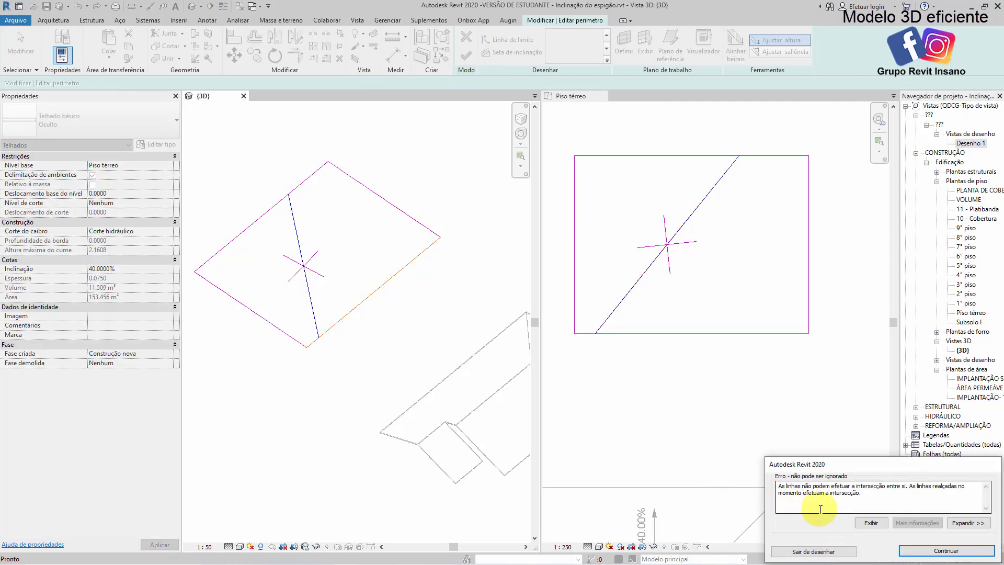
{"action": "left_click", "coordinate": [940, 552]}
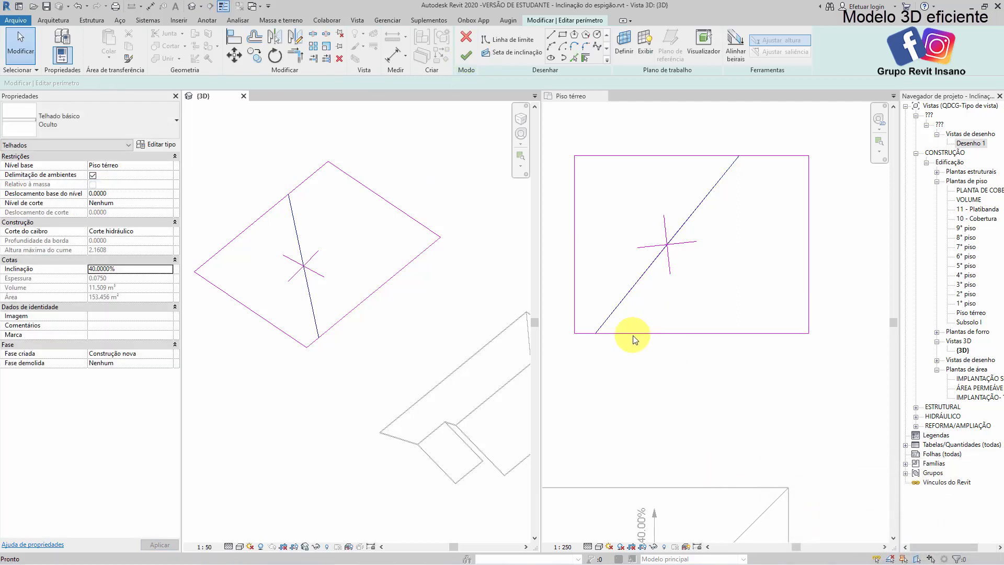
Split the rectangle's lower edge at the diagonal's end by shortening it and closing the 1.2 m gap with a separate boundary line
{"action": "left_click", "coordinate": [633, 339]}
{"action": "scroll", "coordinate": [586, 335], "scroll_direction": "up", "scroll_amount": 3}
{"action": "left_click", "coordinate": [579, 327]}
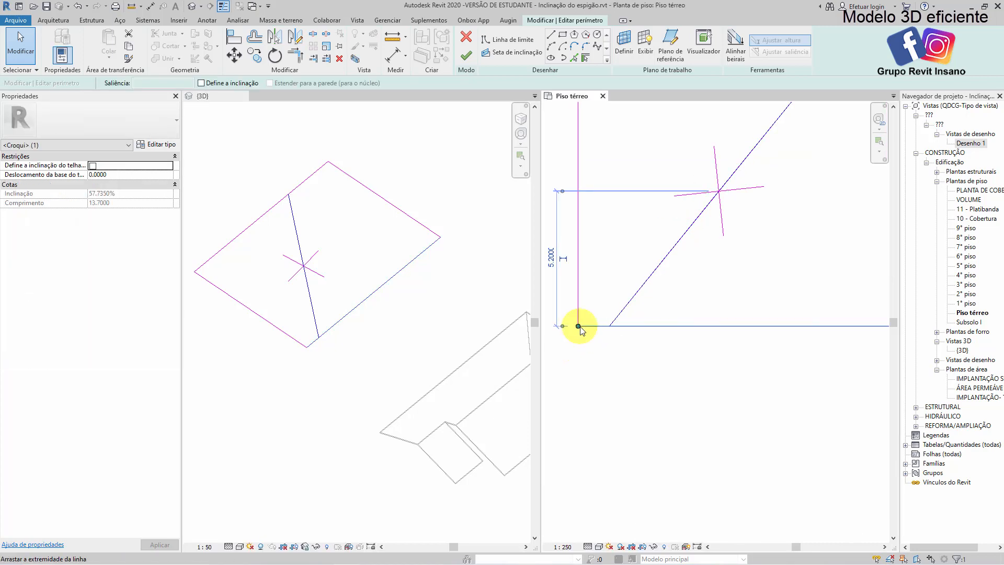
{"action": "left_click_drag", "start_coordinate": [579, 328], "coordinate": [609, 326]}
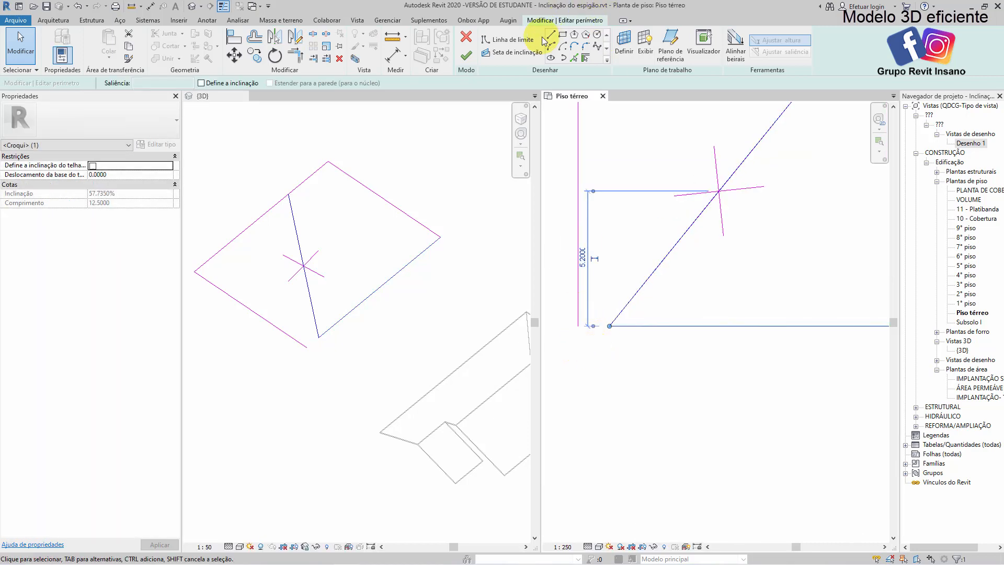
{"action": "left_click", "coordinate": [551, 35]}
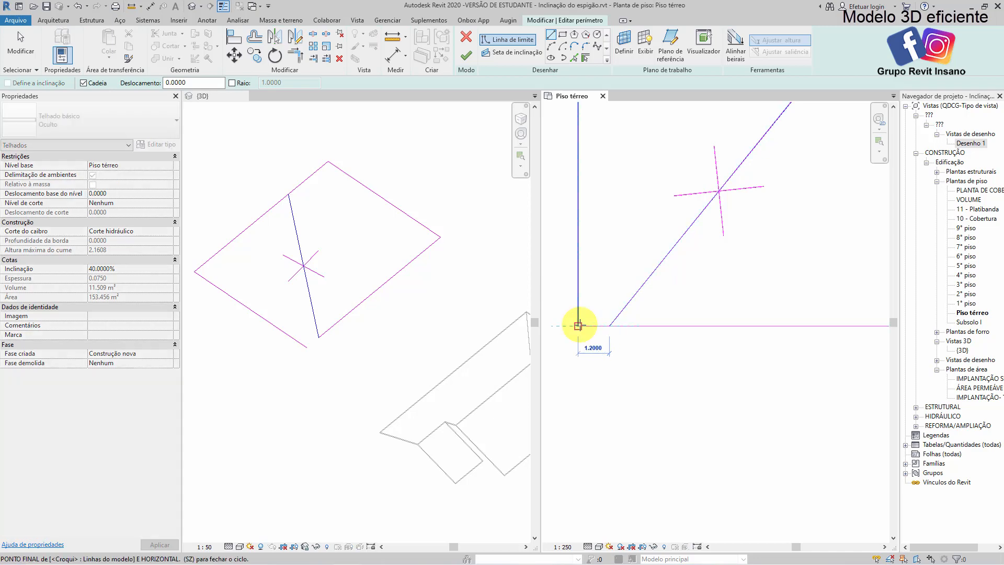
{"action": "key", "text": "Escape"}
{"action": "scroll", "coordinate": [582, 332], "scroll_direction": "down", "scroll_amount": 3}
Split the rectangle's upper edge at the diagonal's end by shortening it and closing the 4.08 m gap with a separate boundary line
{"action": "middle_click_drag", "start_coordinate": [715, 237], "coordinate": [667, 316]}
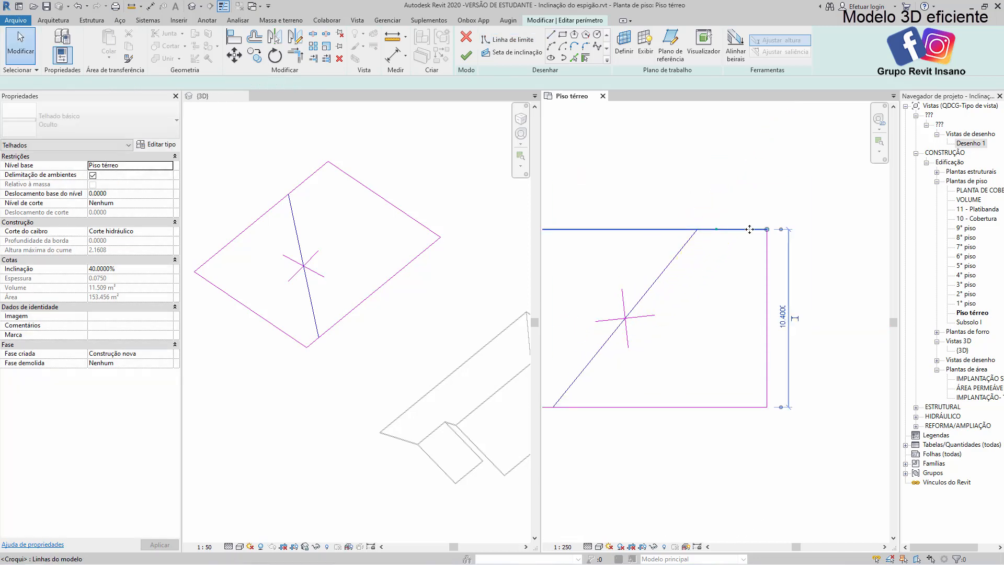
{"action": "left_click", "coordinate": [750, 229]}
{"action": "left_click_drag", "start_coordinate": [766, 229], "coordinate": [697, 229]}
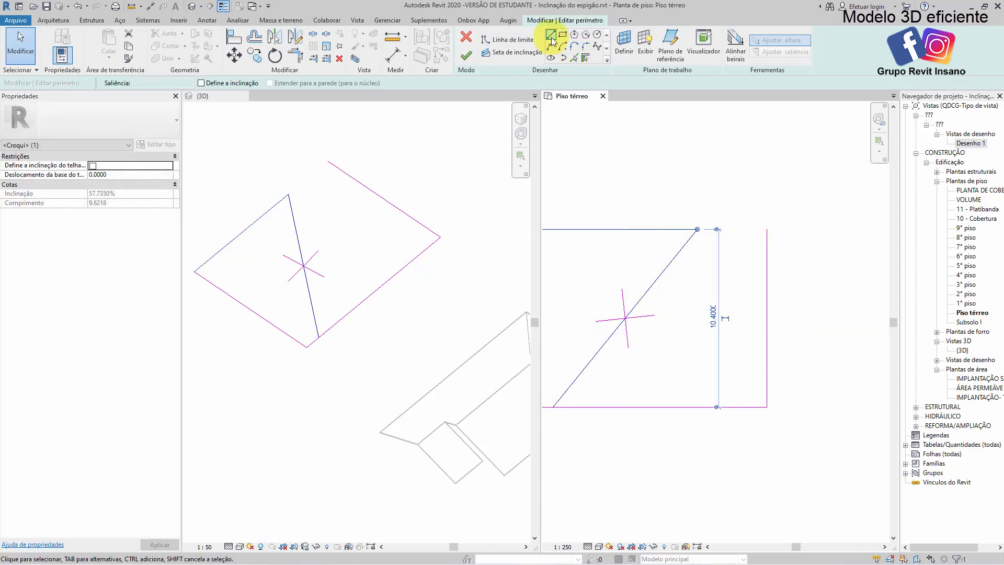
{"action": "left_click", "coordinate": [551, 39]}
{"action": "left_click", "coordinate": [699, 229]}
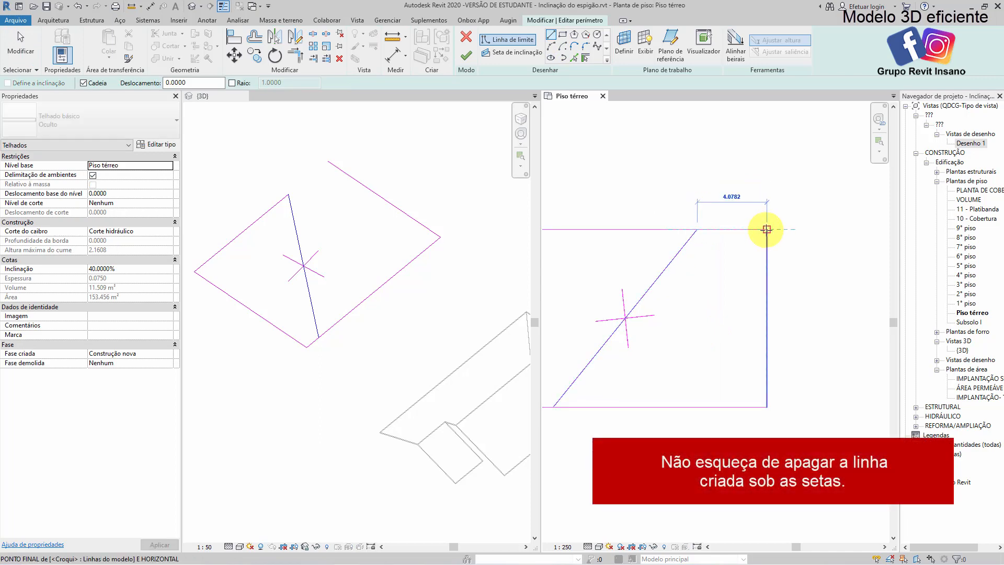
{"action": "left_click", "coordinate": [766, 229]}
{"action": "key", "text": "Escape"}
{"action": "key", "text": "Escape"}
{"action": "scroll", "coordinate": [739, 277], "scroll_direction": "down", "scroll_amount": 3}
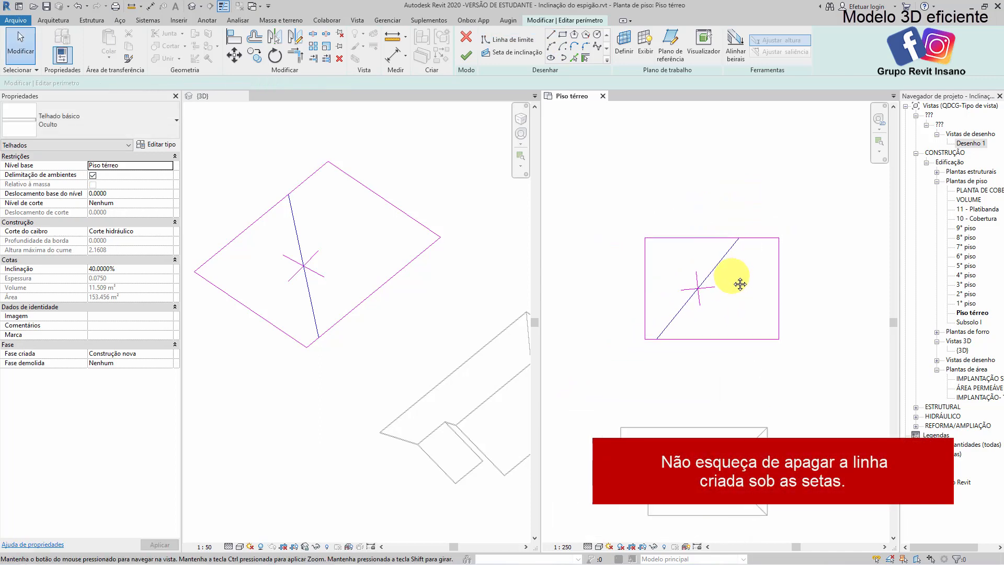
Finish the roof footprint edit and view the roof with the diagonal ridge in 3D and in plan
{"action": "left_click", "coordinate": [470, 56]}
{"action": "middle_click_drag", "start_coordinate": [417, 294], "coordinate": [300, 312], "text": "shift"}
{"action": "scroll", "coordinate": [595, 196], "scroll_direction": "down", "scroll_amount": 1}
{"action": "middle_click_drag", "start_coordinate": [662, 212], "coordinate": [626, 214]}
{"action": "left_click", "coordinate": [694, 193]}
{"action": "middle_click_drag", "start_coordinate": [760, 254], "coordinate": [751, 244]}
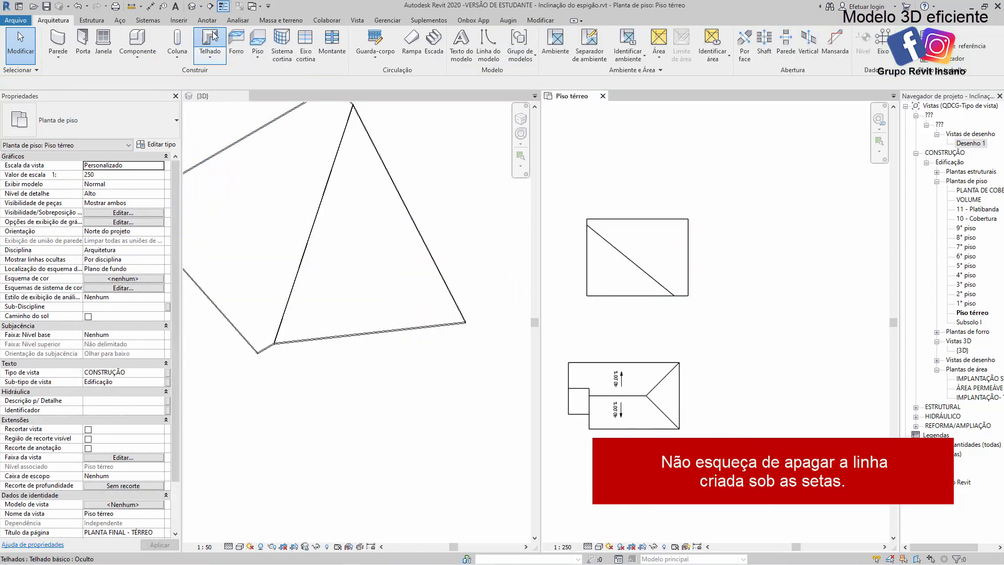
Start another roof by footprint in the Piso térreo plan and sketch a non-sloping rectangle of about 10 by 9 m beside the existing roofs
{"action": "left_click", "coordinate": [210, 39]}
{"action": "left_click", "coordinate": [563, 35]}
{"action": "left_click", "coordinate": [757, 247]}
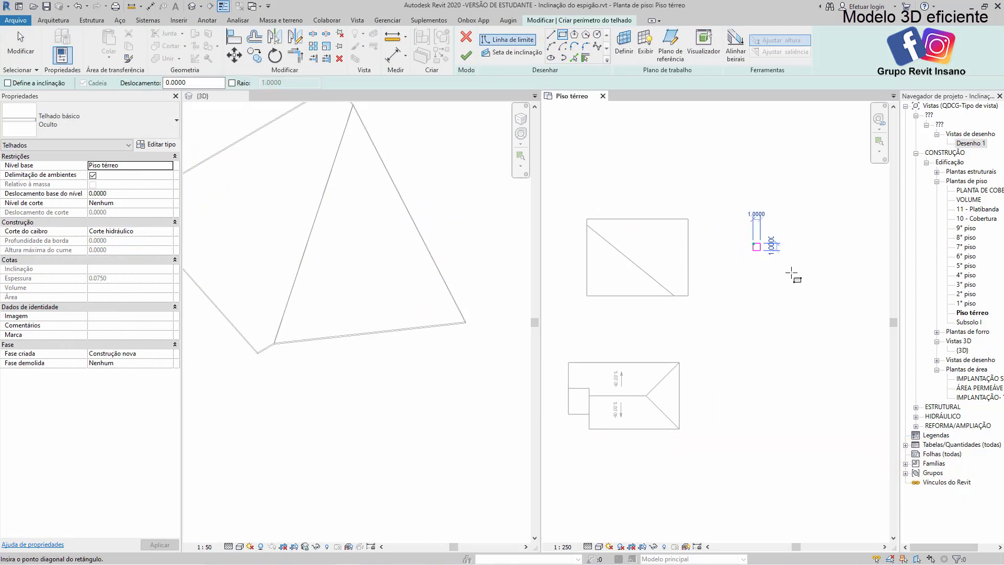
{"action": "left_click", "coordinate": [828, 311]}
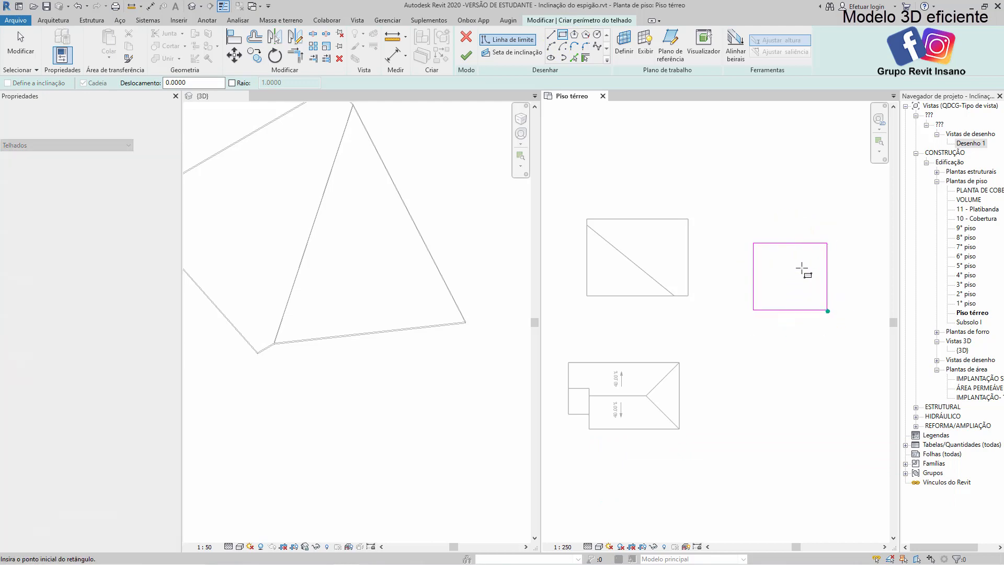
{"action": "middle_click_drag", "start_coordinate": [800, 269], "coordinate": [708, 273]}
{"action": "key", "text": "Escape"}
{"action": "scroll", "coordinate": [695, 318], "scroll_direction": "up", "scroll_amount": 2}
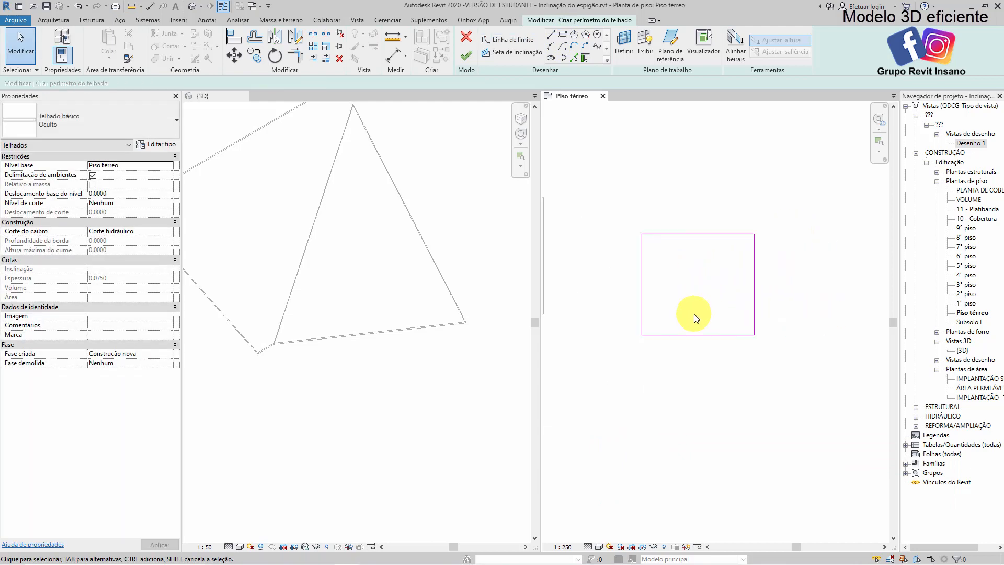
Draw a slope arrow from the rectangle's lower-left to its upper-right corner, specify it by slope at 35%, and finish the roof
{"action": "left_click", "coordinate": [502, 53]}
{"action": "left_click", "coordinate": [642, 334]}
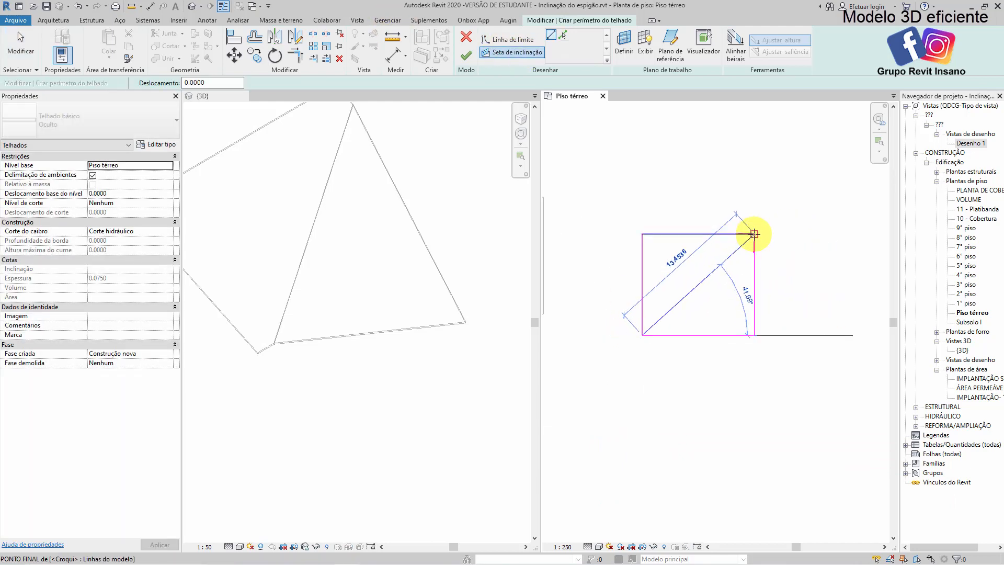
{"action": "left_click", "coordinate": [754, 234]}
{"action": "key", "text": "Escape"}
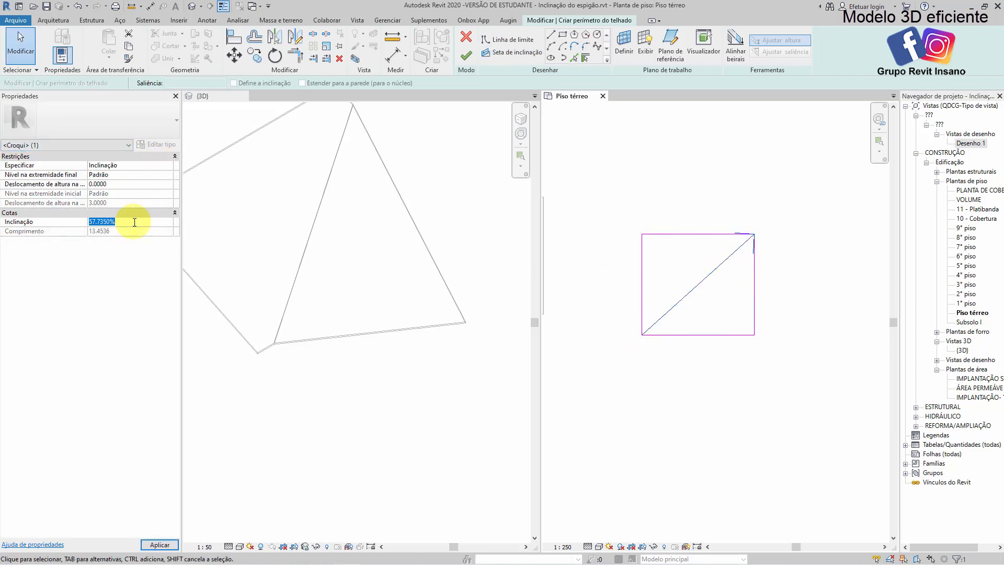
{"action": "type", "text": "5"}
{"action": "left_click", "coordinate": [358, 345]}
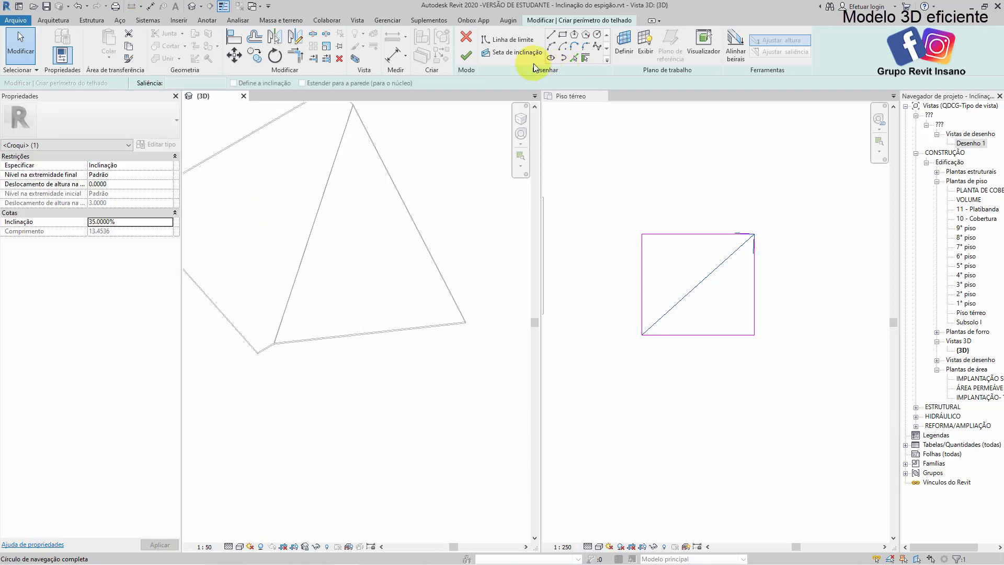
{"action": "left_click", "coordinate": [467, 62]}
Select the new single-plane roof and examine its diagonal slope from several angles in the 3D view
{"action": "scroll", "coordinate": [351, 265], "scroll_direction": "down", "scroll_amount": 3}
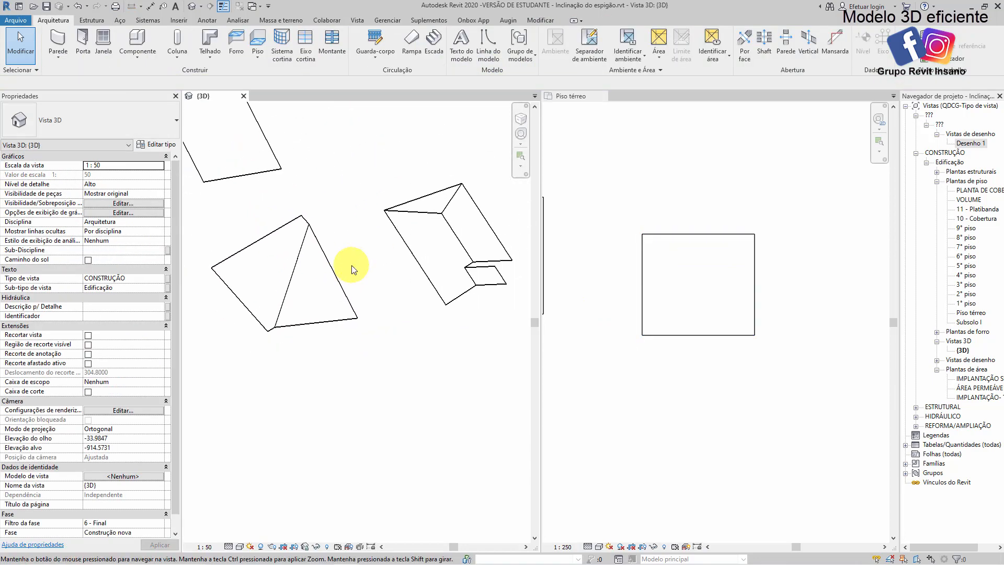
{"action": "middle_click_drag", "start_coordinate": [269, 142], "coordinate": [398, 197]}
{"action": "left_click", "coordinate": [646, 264]}
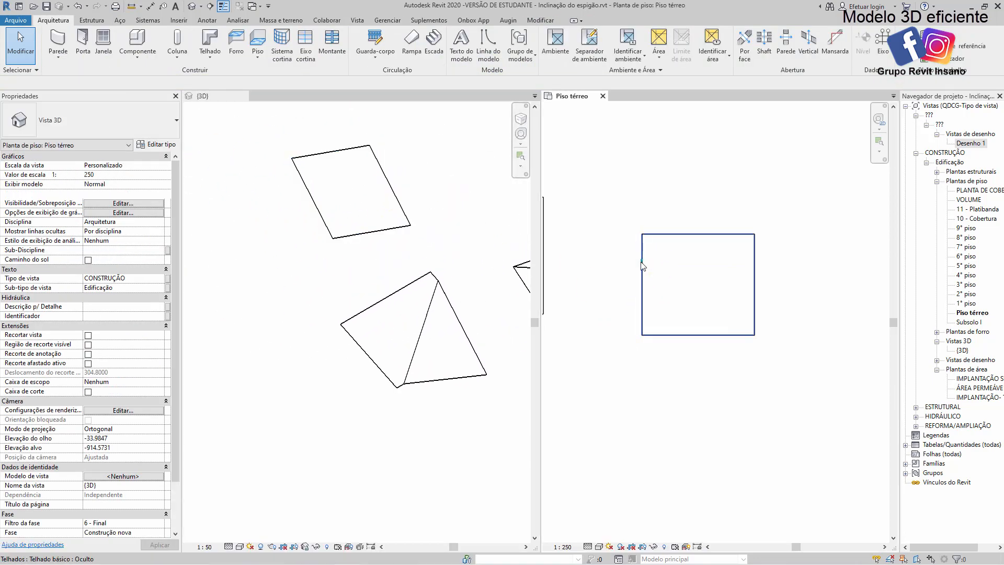
{"action": "left_click", "coordinate": [643, 262]}
{"action": "left_click", "coordinate": [387, 232]}
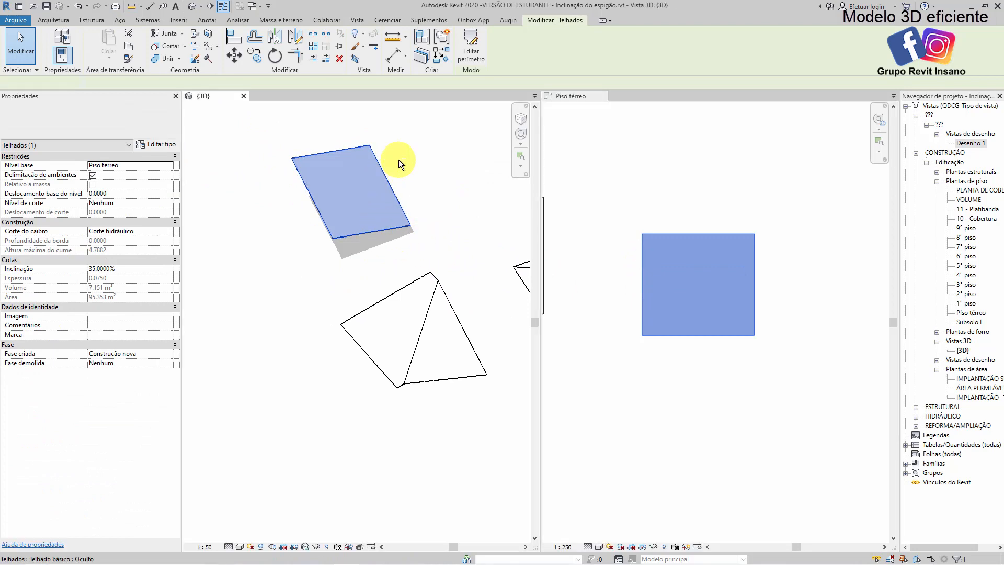
{"action": "mouse_move", "coordinate": [343, 245]}
{"action": "middle_mouse_down", "text": "shift"}
{"action": "mouse_move", "coordinate": [457, 186]}
{"action": "mouse_move", "coordinate": [247, 206]}
{"action": "mouse_move", "coordinate": [250, 232]}
{"action": "mouse_move", "coordinate": [274, 251]}
{"action": "mouse_move", "coordinate": [321, 197]}
{"action": "mouse_move", "coordinate": [280, 230]}
{"action": "mouse_move", "coordinate": [250, 208]}
{"action": "mouse_move", "coordinate": [394, 202]}
{"action": "mouse_move", "coordinate": [452, 168]}
{"action": "mouse_move", "coordinate": [392, 276]}
{"action": "mouse_move", "coordinate": [381, 257]}
{"action": "mouse_move", "coordinate": [448, 271]}
{"action": "mouse_move", "coordinate": [337, 246]}
{"action": "middle_mouse_up", "text": "shift"}
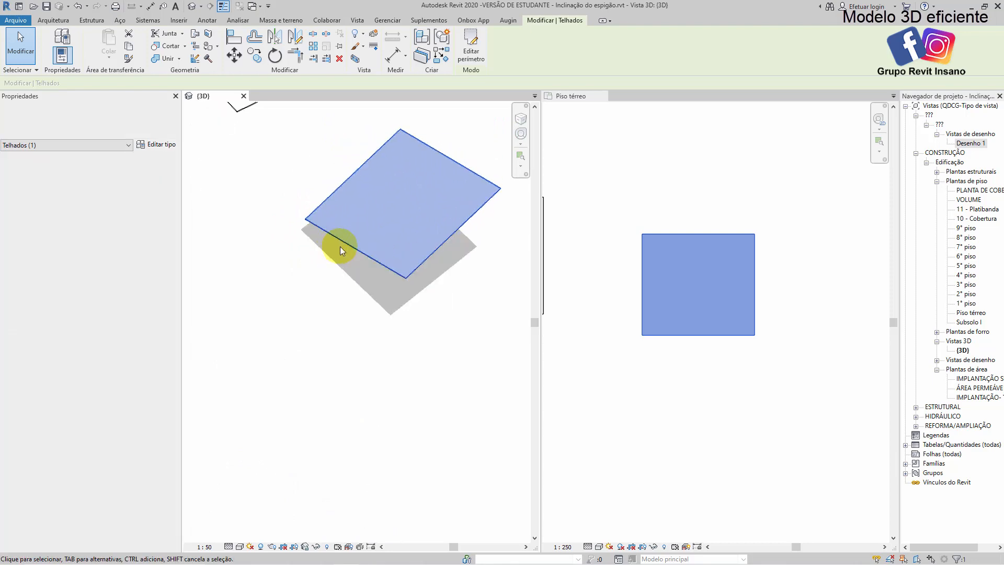
{"action": "middle_click_drag", "start_coordinate": [471, 284], "coordinate": [431, 284], "text": "shift"}
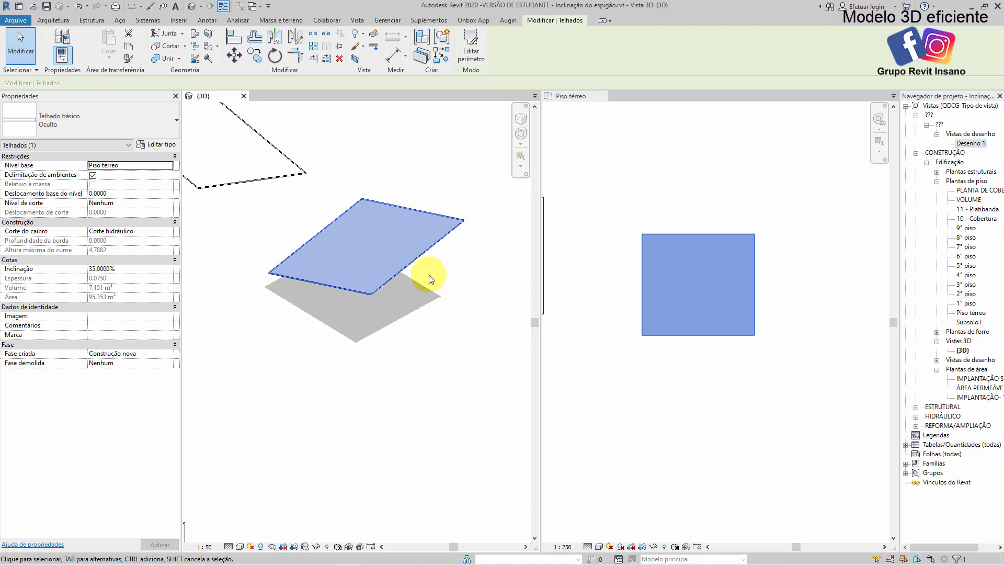
{"action": "scroll", "coordinate": [314, 230], "scroll_direction": "down", "scroll_amount": 3}
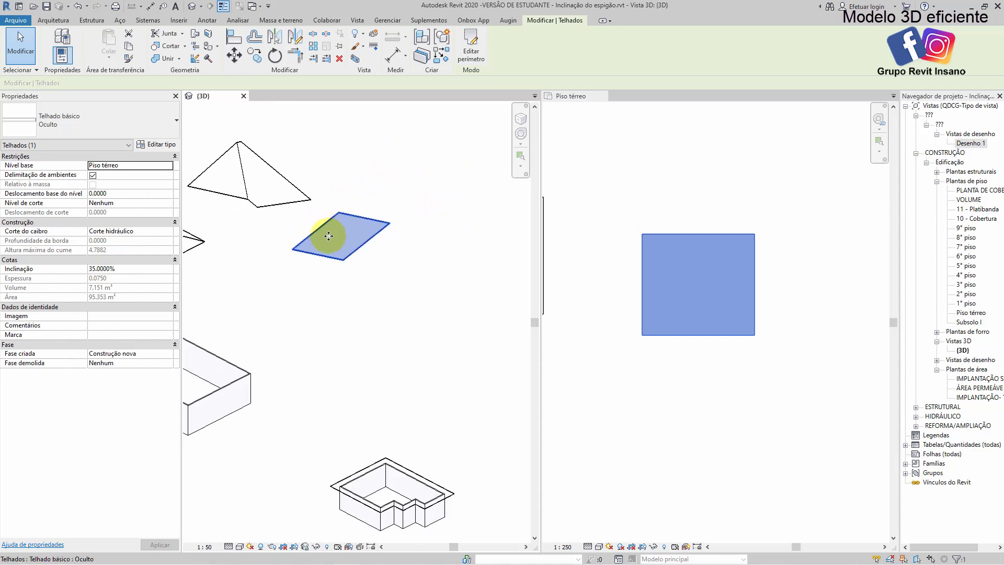
Reopen the single-plane roof's footprint for editing and delete its diagonal slope arrow
{"action": "middle_click_drag", "start_coordinate": [759, 336], "coordinate": [699, 262]}
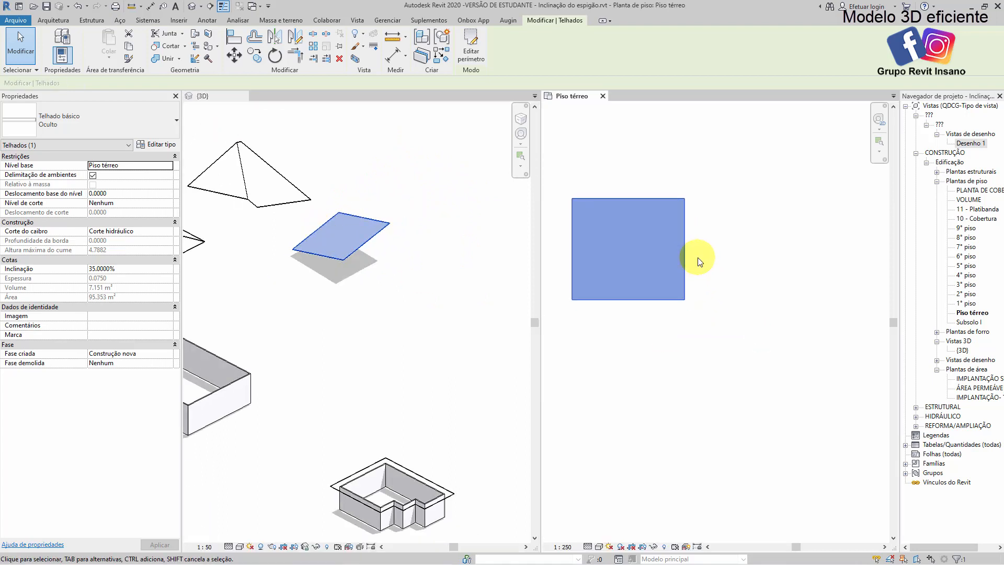
{"action": "double_click", "coordinate": [694, 260]}
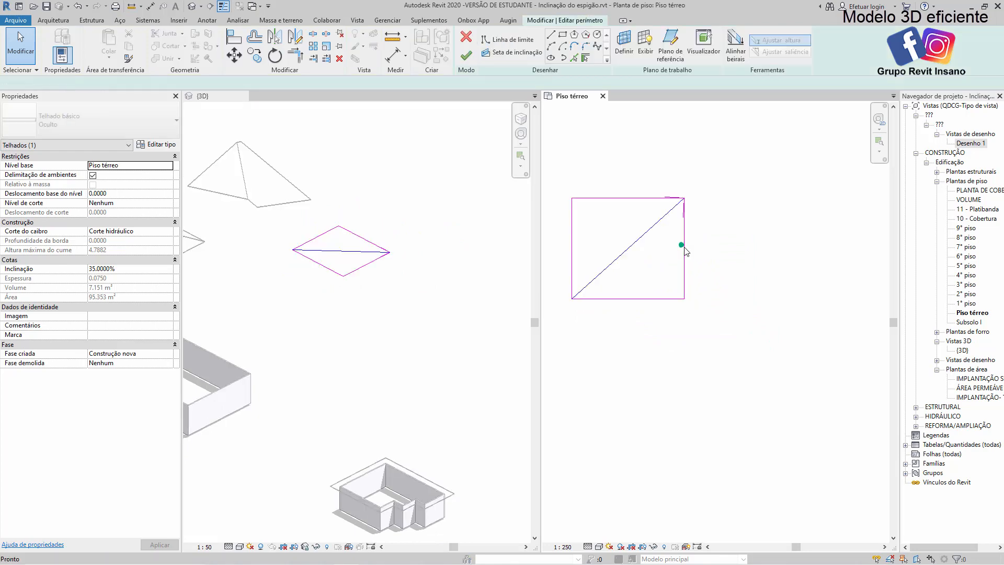
{"action": "left_click", "coordinate": [632, 241]}
{"action": "key", "text": "Delete"}
Stretch the footprint rectangle to about 18.7 by 12.2 m and make its upper and lower edges define a 40% slope
{"action": "left_click_drag", "start_coordinate": [685, 245], "coordinate": [782, 246]}
{"action": "left_click_drag", "start_coordinate": [674, 199], "coordinate": [675, 162]}
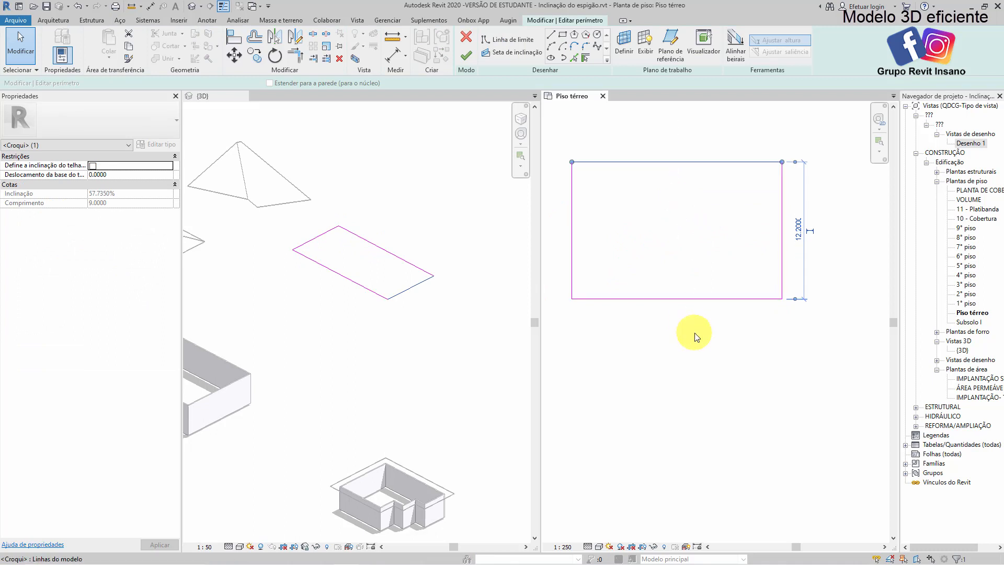
{"action": "left_click", "coordinate": [697, 319]}
{"action": "left_click_drag", "start_coordinate": [696, 318], "coordinate": [623, 141]}
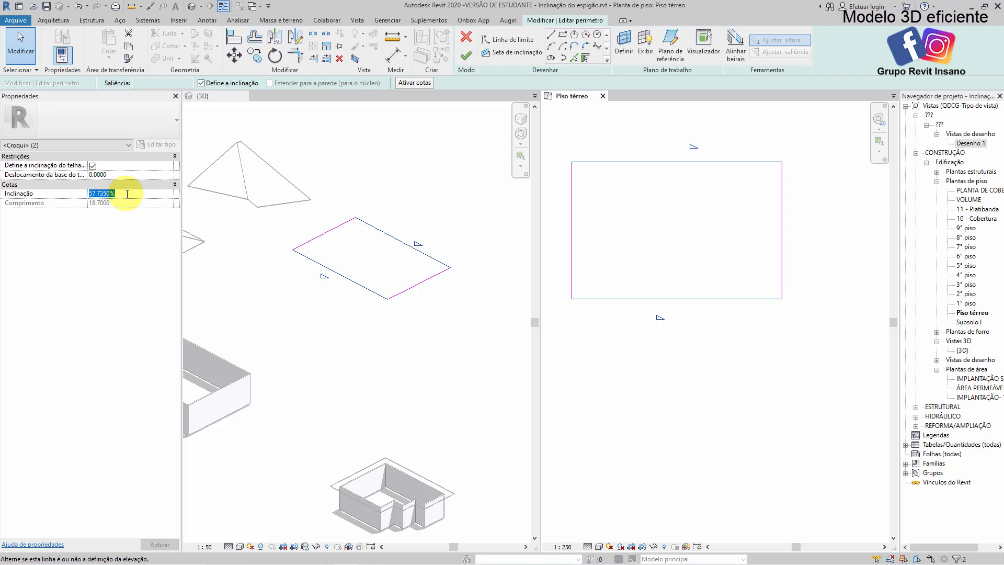
{"action": "left_click", "coordinate": [689, 410]}
Split the footprint's lower edge at two points right of its middle and delete the segment between them
{"action": "scroll", "coordinate": [676, 298], "scroll_direction": "up", "scroll_amount": 2}
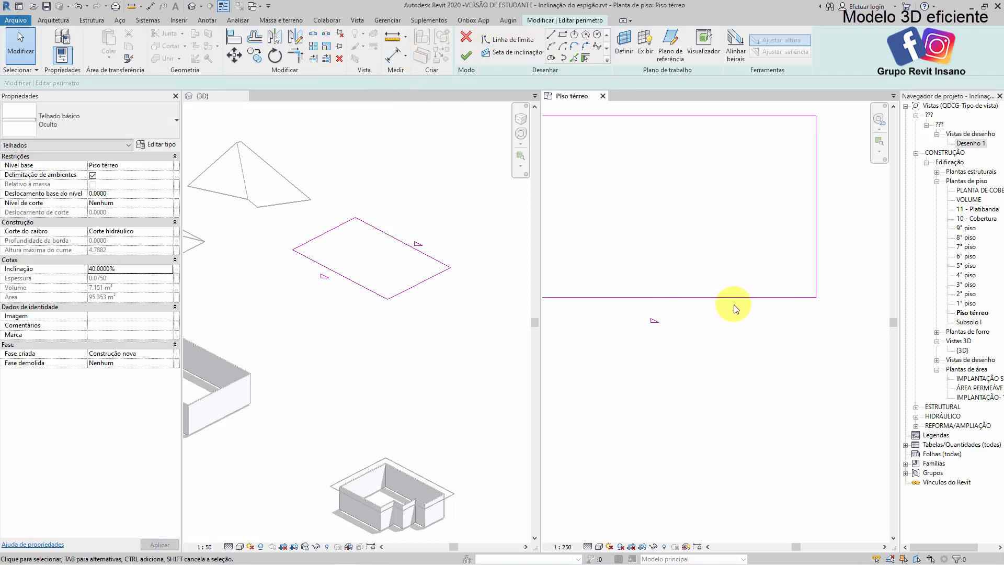
{"action": "left_click", "coordinate": [315, 35]}
{"action": "left_click", "coordinate": [677, 297]}
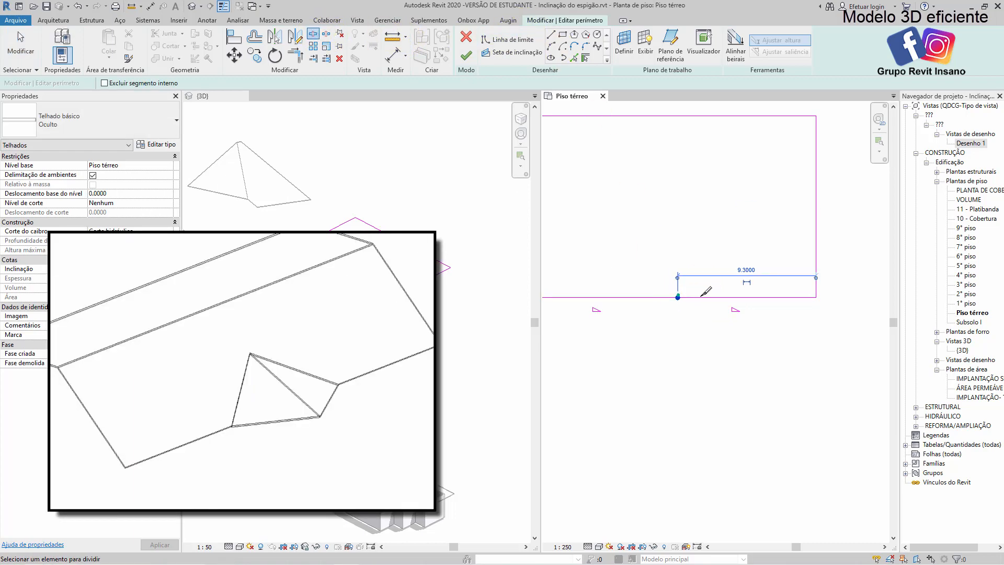
{"action": "left_click", "coordinate": [728, 297]}
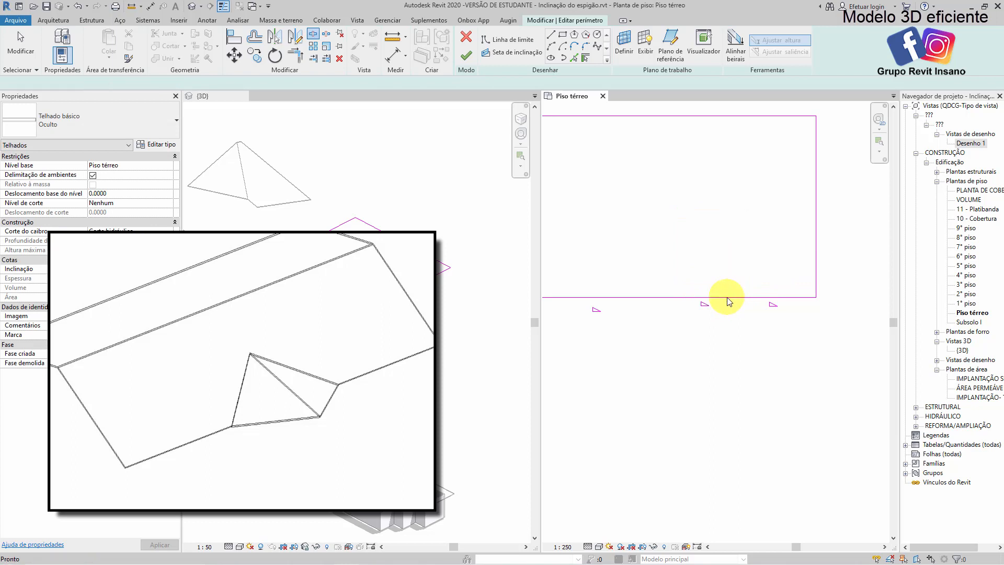
{"action": "key", "text": "Escape"}
{"action": "left_click", "coordinate": [725, 298]}
{"action": "key", "text": "Delete"}
Widen the gap by shortening the lower edge's left segment until it ends about 12.4 m from the footprint's right side
{"action": "scroll", "coordinate": [657, 305], "scroll_direction": "up", "scroll_amount": 1}
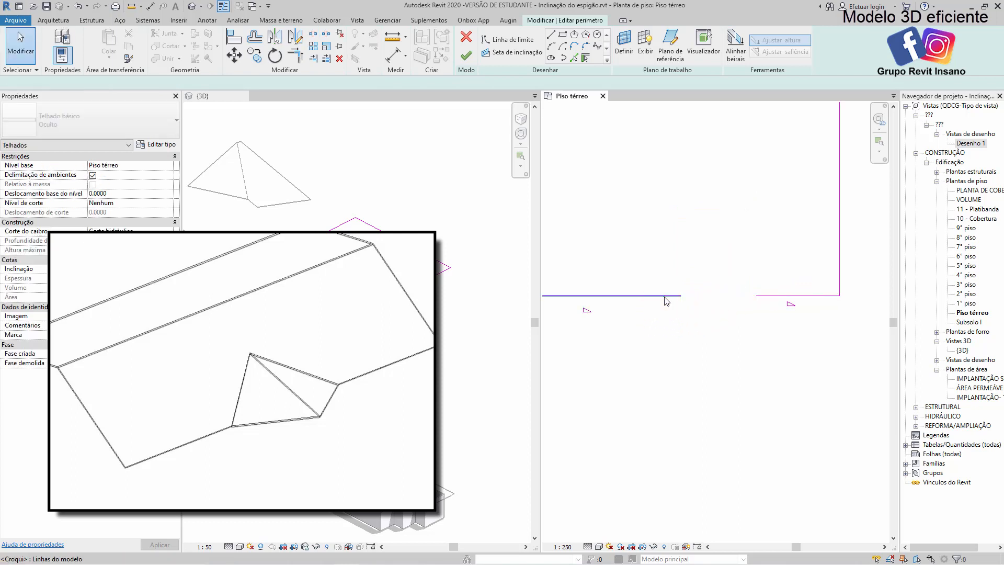
{"action": "left_click", "coordinate": [665, 297]}
{"action": "left_click_drag", "start_coordinate": [680, 296], "coordinate": [641, 295]}
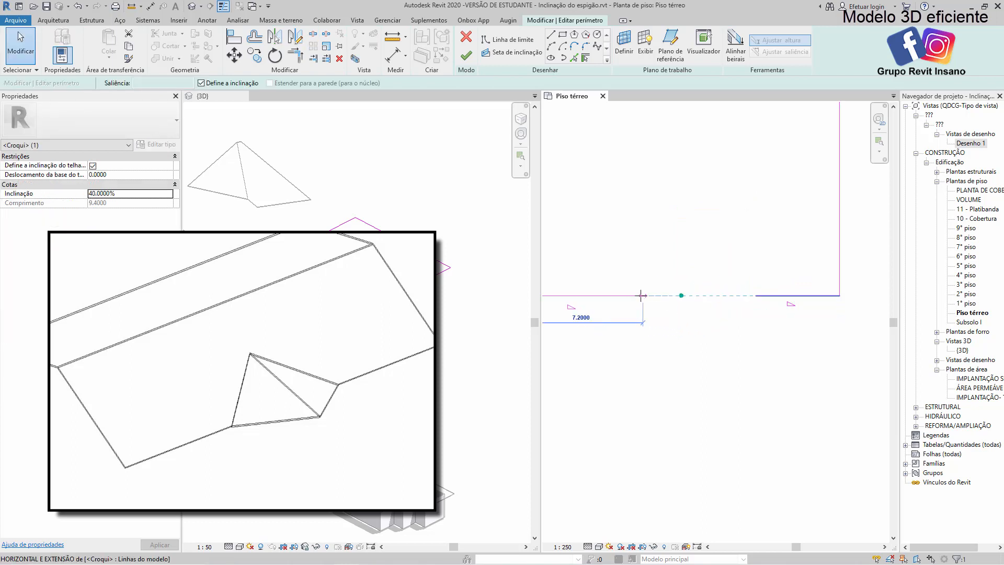
{"action": "left_click", "coordinate": [665, 339]}
Draw a non-sloping boundary line about 6.2 m long, diagonally down to the right from the left segment's end
{"action": "scroll", "coordinate": [667, 339], "scroll_direction": "up", "scroll_amount": 1}
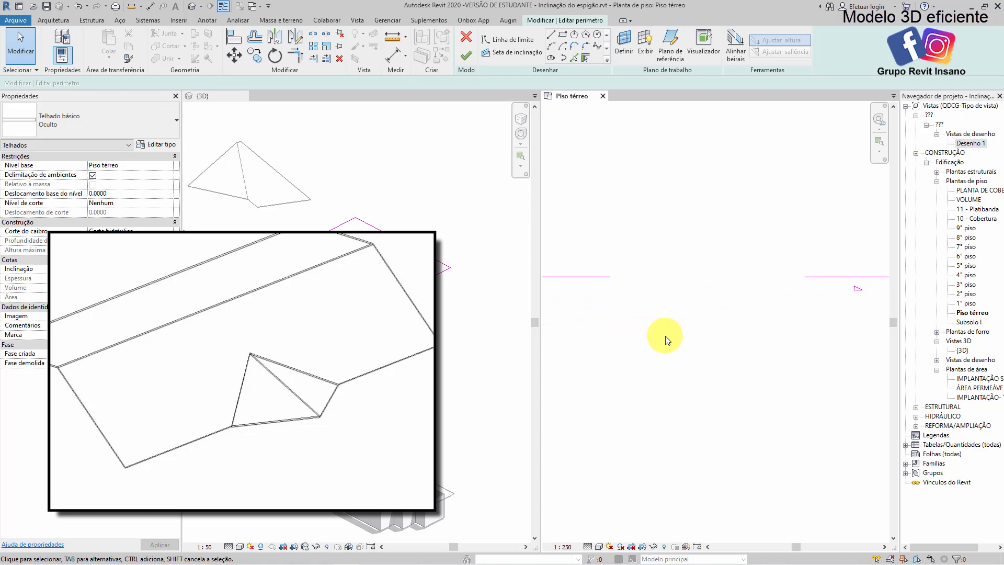
{"action": "left_click", "coordinate": [552, 38]}
{"action": "left_click", "coordinate": [609, 277]}
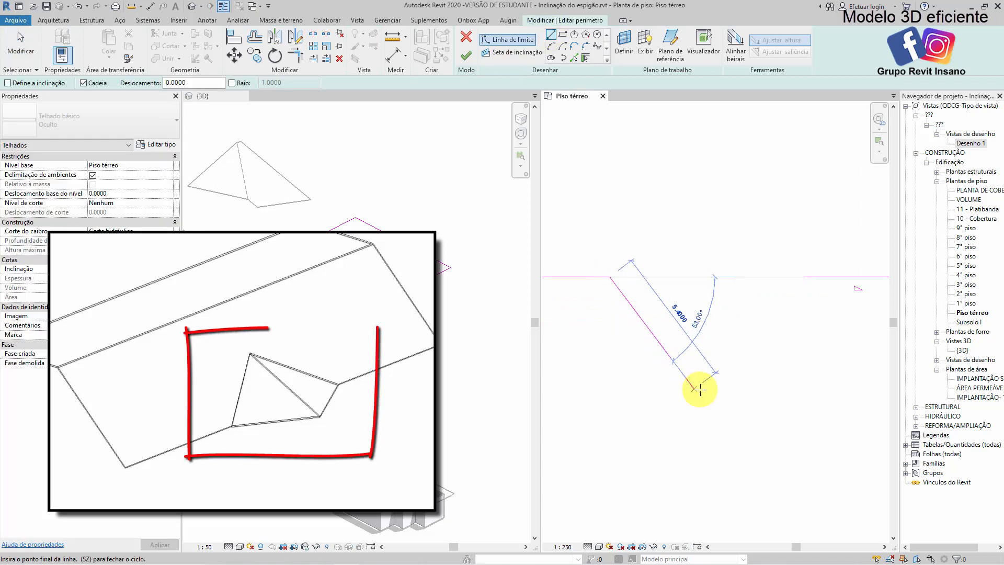
{"action": "left_click", "coordinate": [721, 390]}
{"action": "key", "text": "Escape"}
{"action": "key", "text": "Escape"}
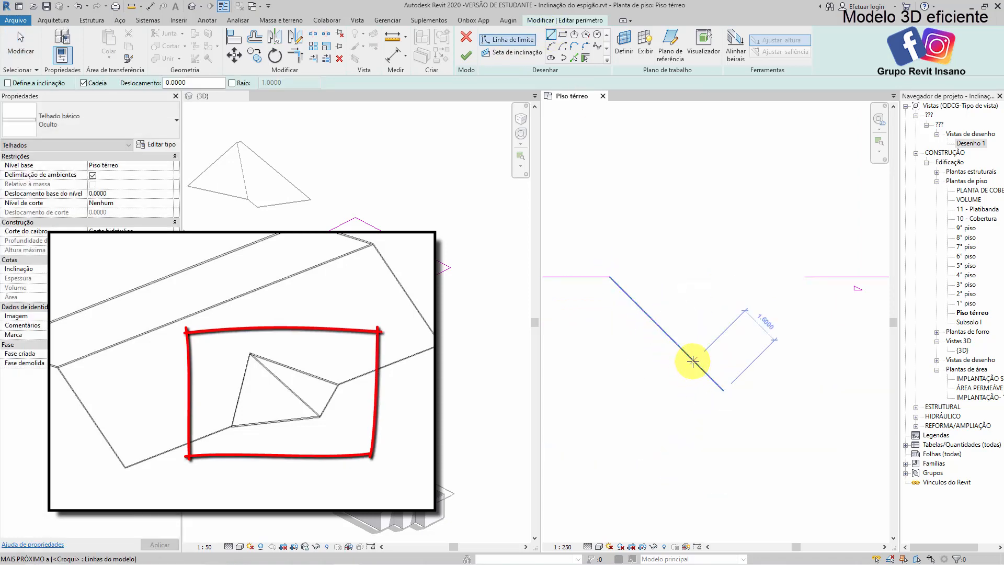
Mirror a copy of the diagonal line about a vertical axis drawn through the gap so the two lines cross
{"action": "left_click", "coordinate": [694, 364]}
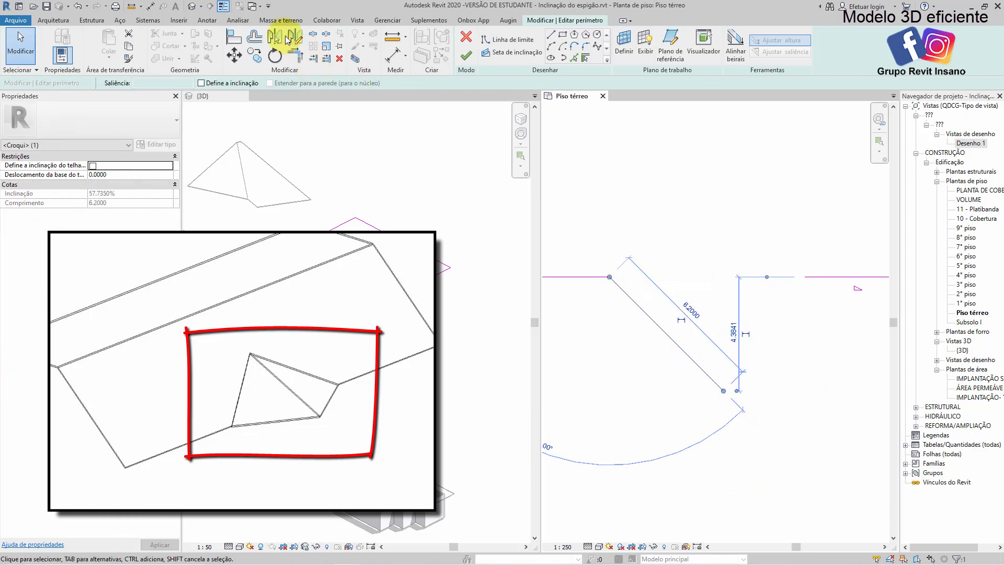
{"action": "left_click", "coordinate": [284, 39]}
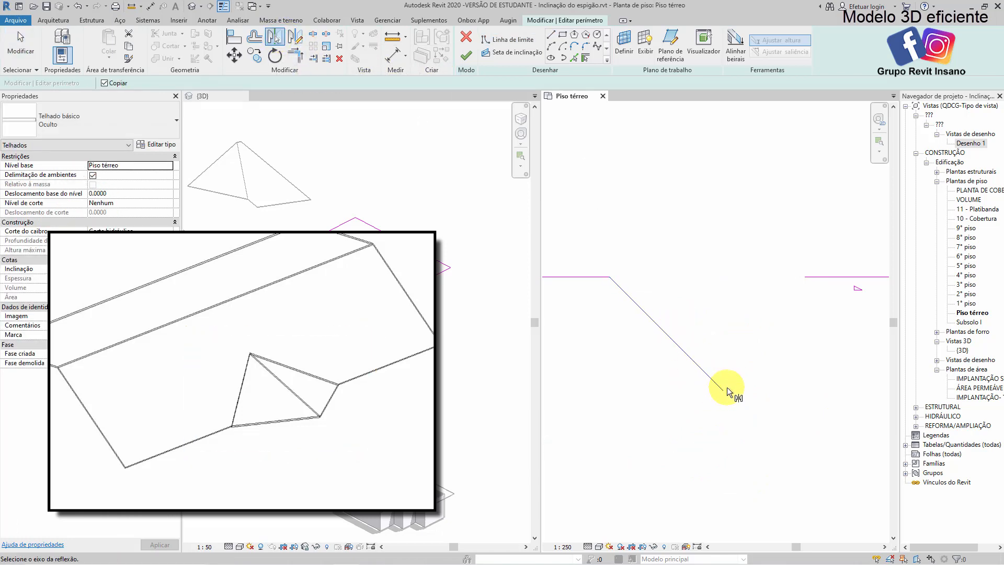
{"action": "left_click", "coordinate": [297, 39]}
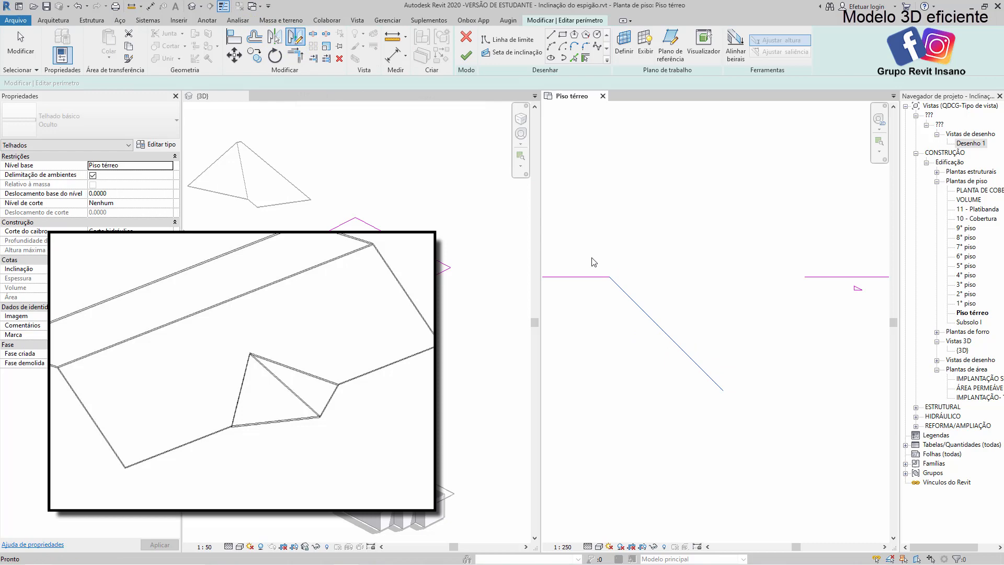
{"action": "left_click", "coordinate": [692, 350]}
{"action": "left_click", "coordinate": [696, 264]}
{"action": "key", "text": "Escape"}
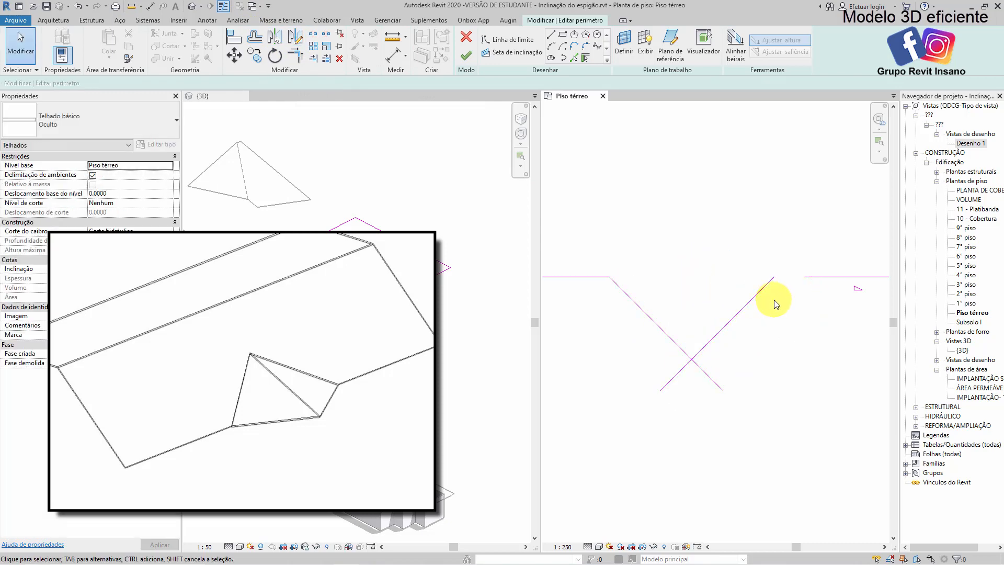
Trim the two diagonals to a pointed corner and join the mirrored one to the lower edge's right segment
{"action": "middle_click_drag", "start_coordinate": [769, 299], "coordinate": [751, 294]}
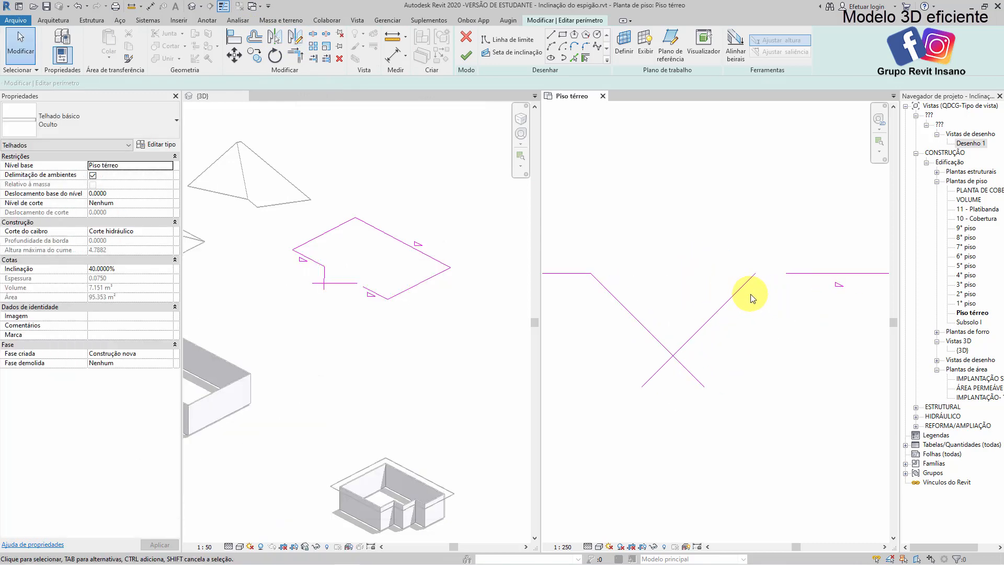
{"action": "left_click", "coordinate": [654, 340]}
{"action": "left_click", "coordinate": [722, 306]}
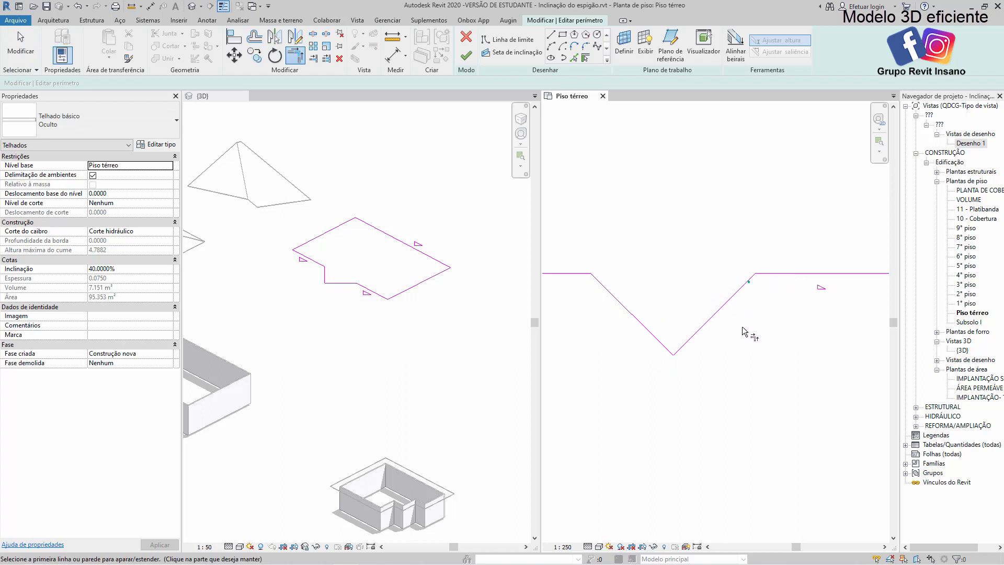
{"action": "scroll", "coordinate": [742, 328], "scroll_direction": "down", "scroll_amount": 3}
{"action": "key", "text": "Escape"}
{"action": "middle_click_drag", "start_coordinate": [738, 340], "coordinate": [740, 329]}
{"action": "scroll", "coordinate": [695, 344], "scroll_direction": "up", "scroll_amount": 1}
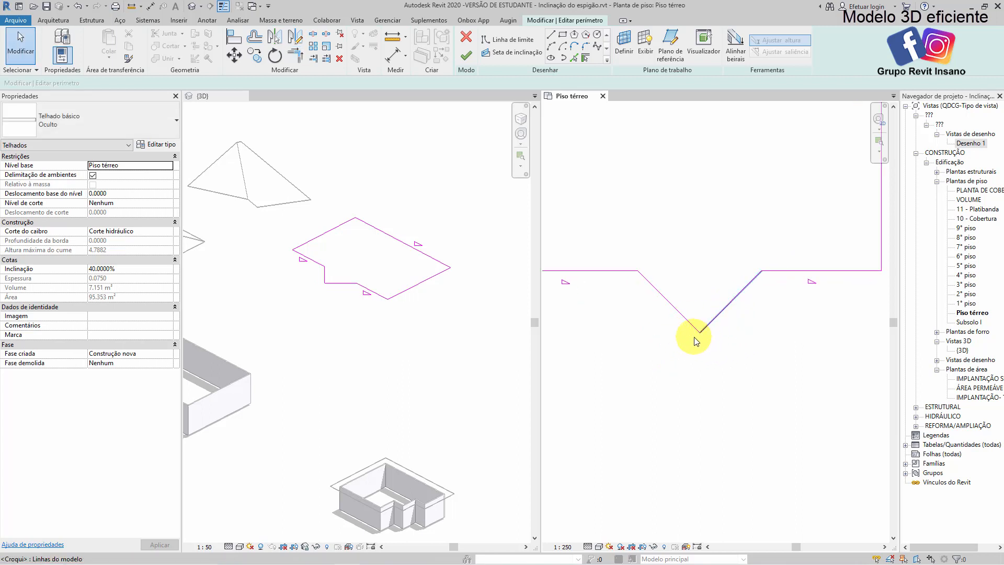
{"action": "left_click", "coordinate": [497, 52]}
{"action": "left_click", "coordinate": [761, 270]}
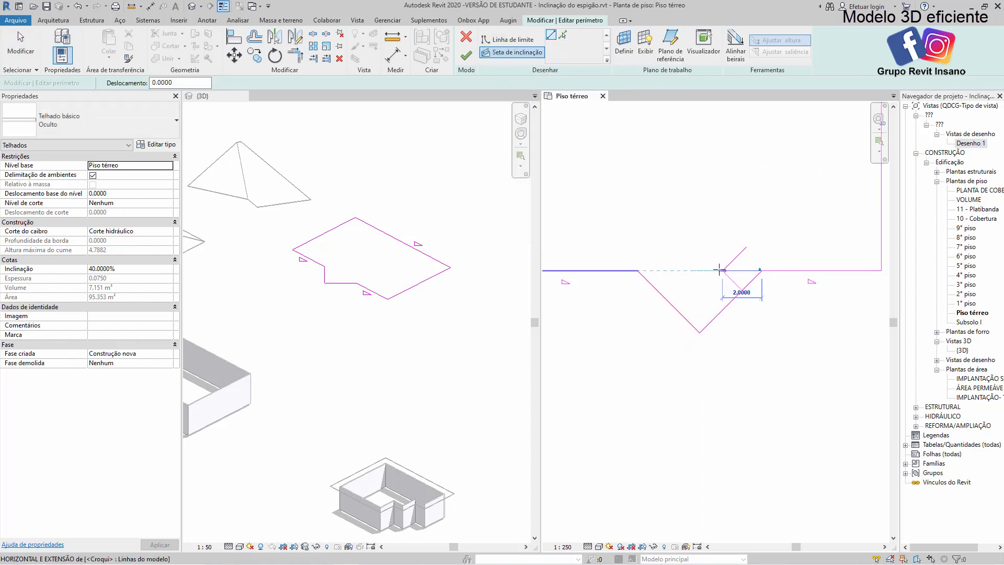
{"action": "key", "text": "Escape"}
{"action": "key", "text": "Escape"}
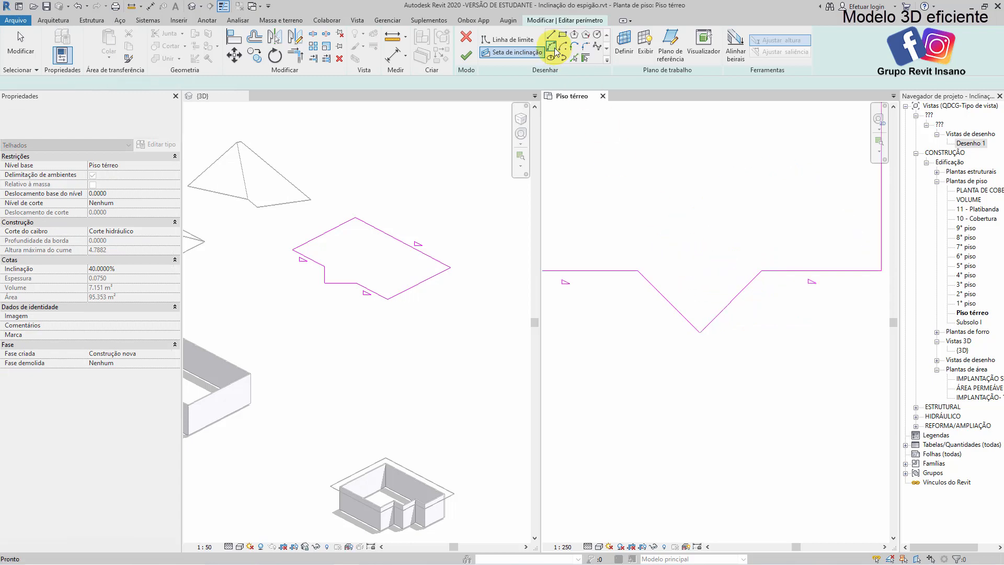
Draw a vertical helper line about 4.5 m long from the pointed corner up past the level of the lower edge
{"action": "left_click", "coordinate": [551, 38]}
{"action": "left_click", "coordinate": [700, 332]}
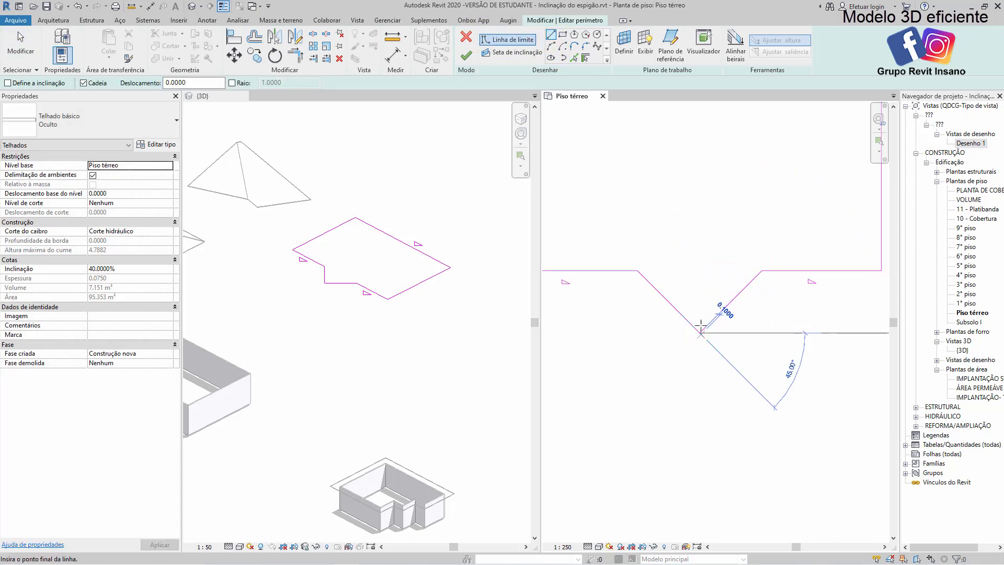
{"action": "left_click", "coordinate": [701, 245]}
Draw a slope arrow from the projection's right corner horizontally to the helper line and specify it by slope at 40%
{"action": "left_click", "coordinate": [516, 52]}
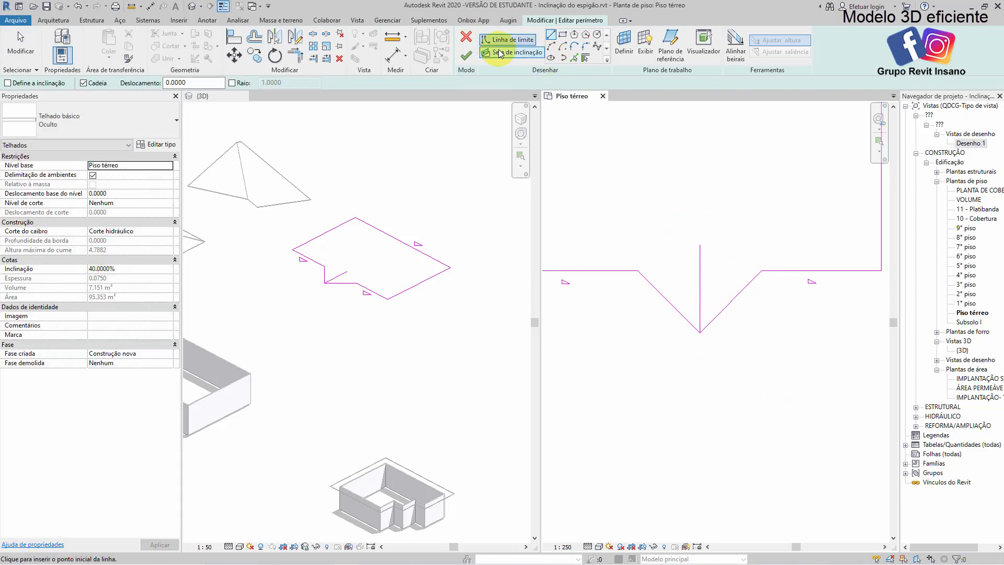
{"action": "left_click", "coordinate": [761, 270]}
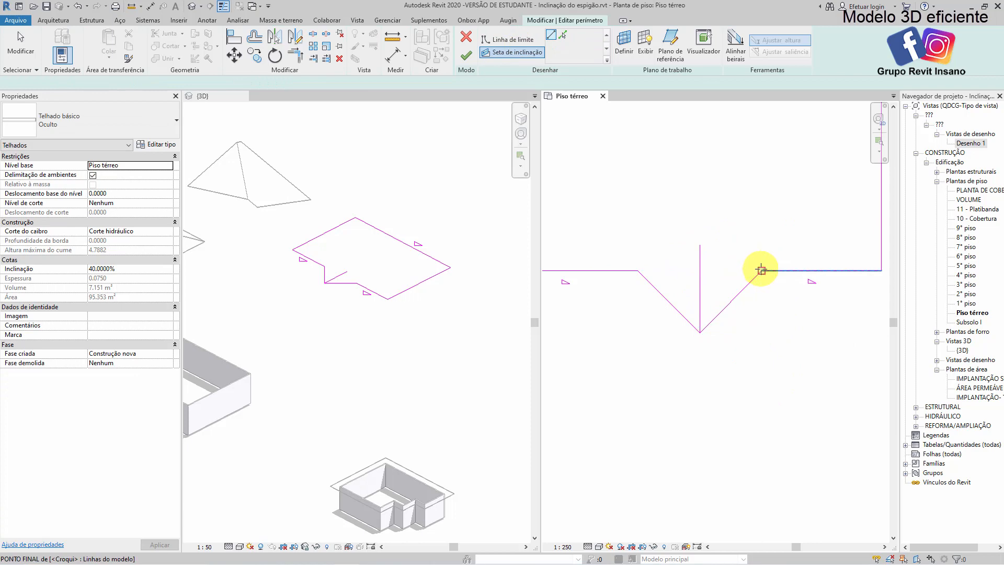
{"action": "left_click", "coordinate": [700, 271]}
{"action": "left_click", "coordinate": [168, 165]}
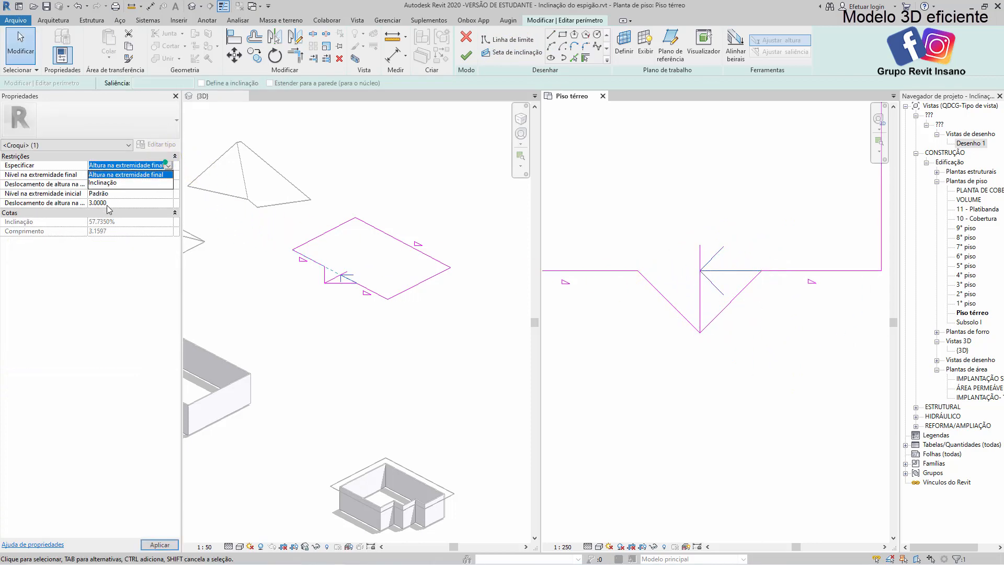
{"action": "left_click", "coordinate": [102, 183]}
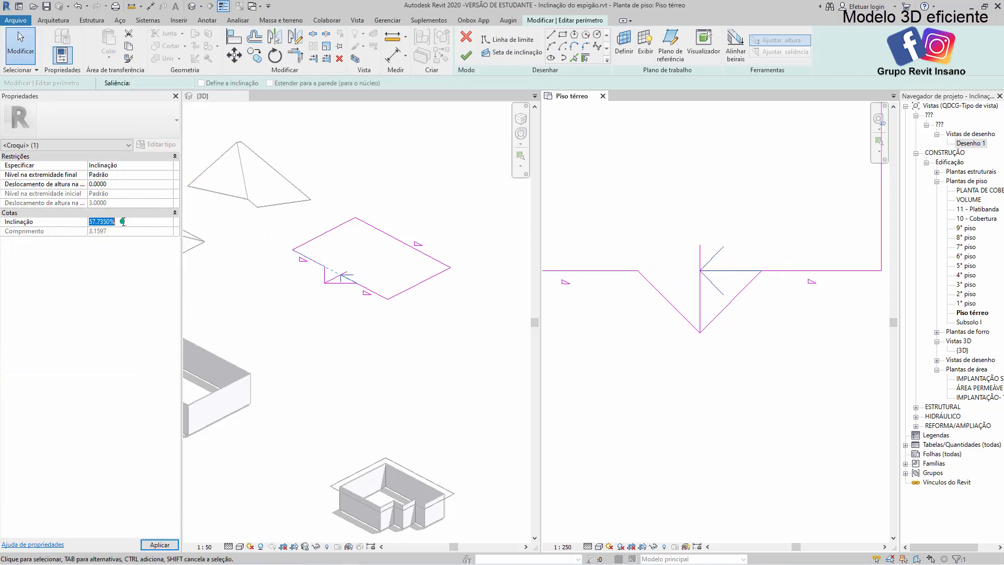
{"action": "left_click", "coordinate": [656, 195]}
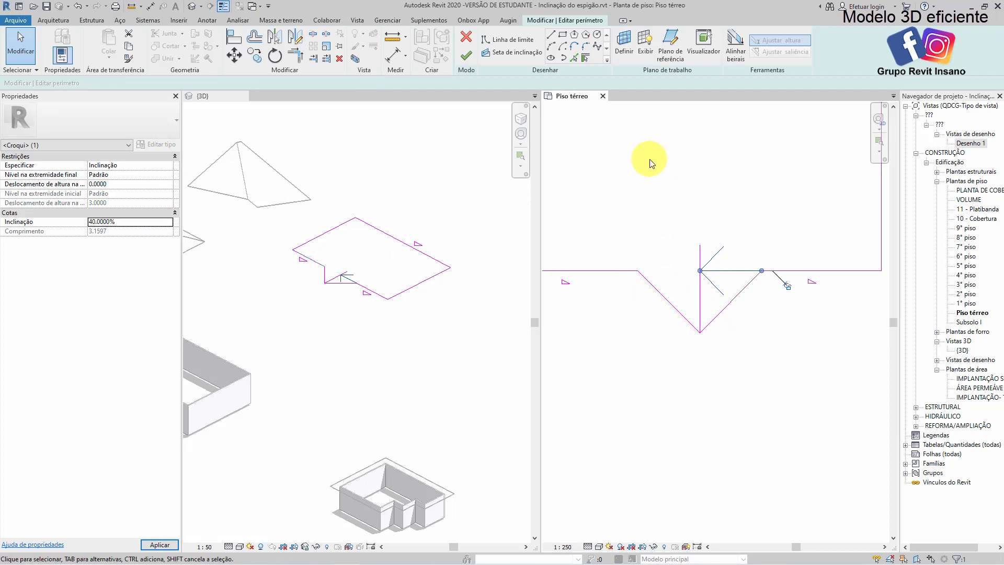
Delete the helper line and draw a second slope arrow from the projection's left corner to the first arrow's head
{"action": "left_click", "coordinate": [700, 297]}
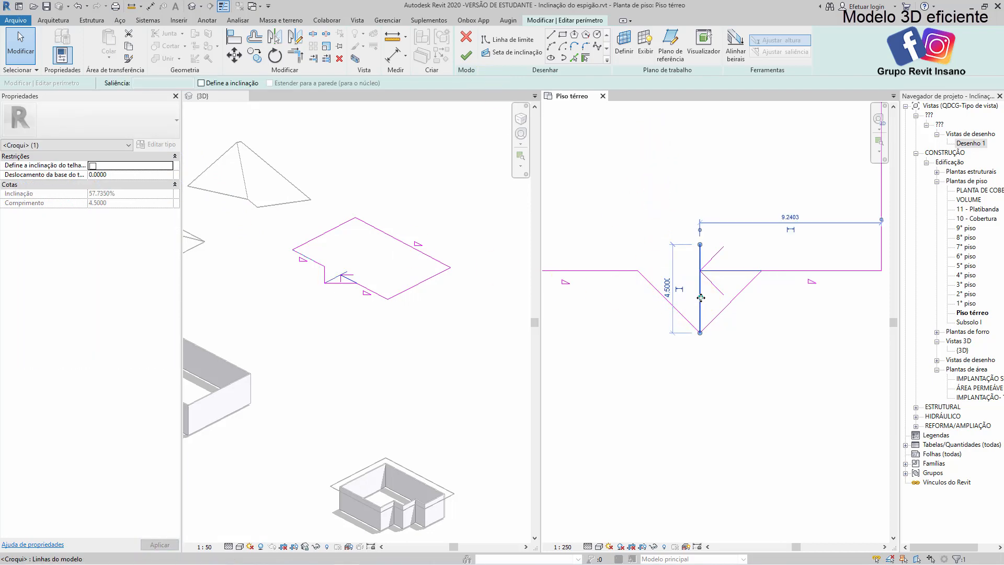
{"action": "key", "text": "Delete"}
{"action": "left_click", "coordinate": [512, 52]}
{"action": "left_click", "coordinate": [650, 270]}
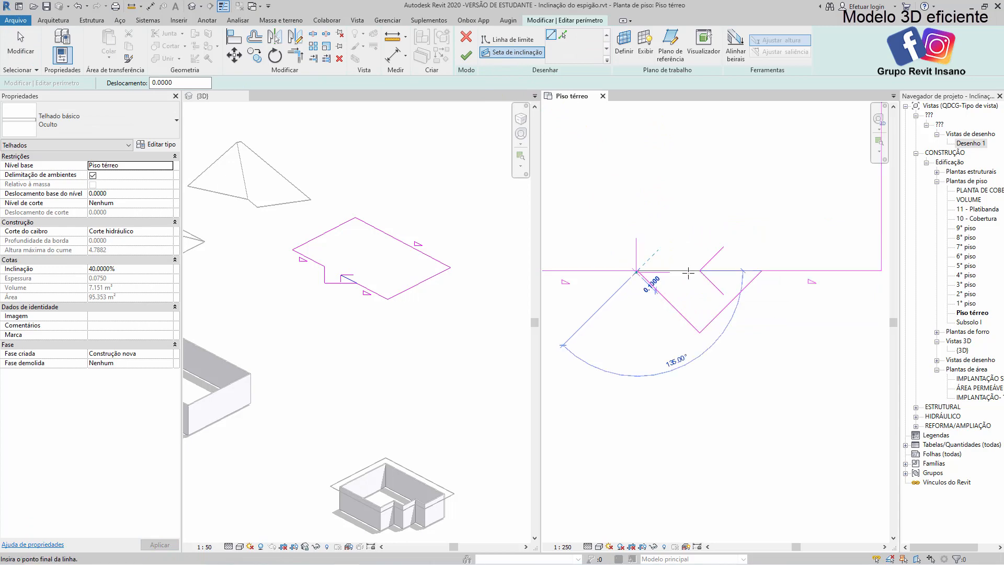
{"action": "left_click", "coordinate": [700, 270]}
{"action": "key", "text": "Escape"}
Specify the second arrow by slope, matching the first arrow's inclination, and finish the roof footprint
{"action": "left_click", "coordinate": [165, 170]}
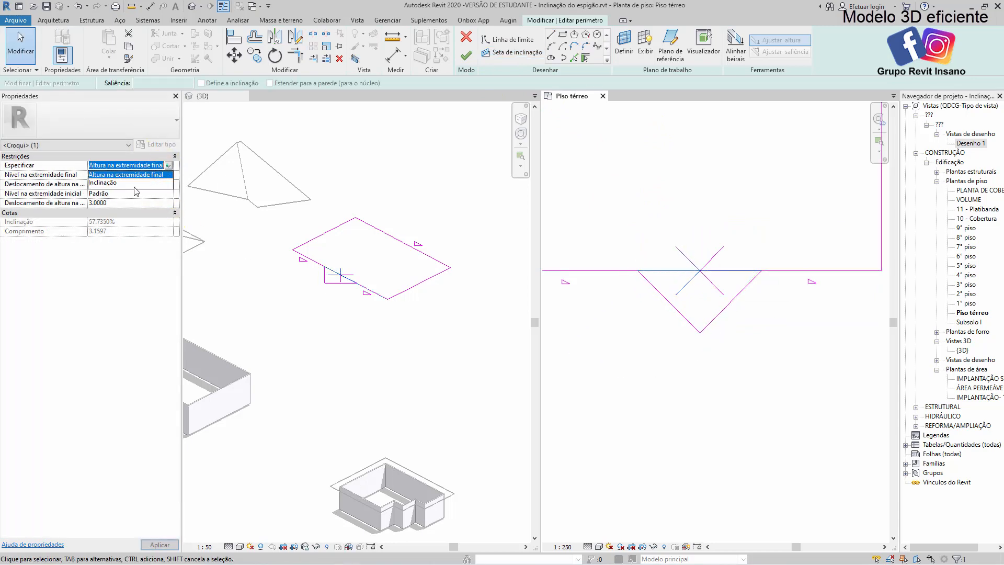
{"action": "left_click", "coordinate": [126, 183]}
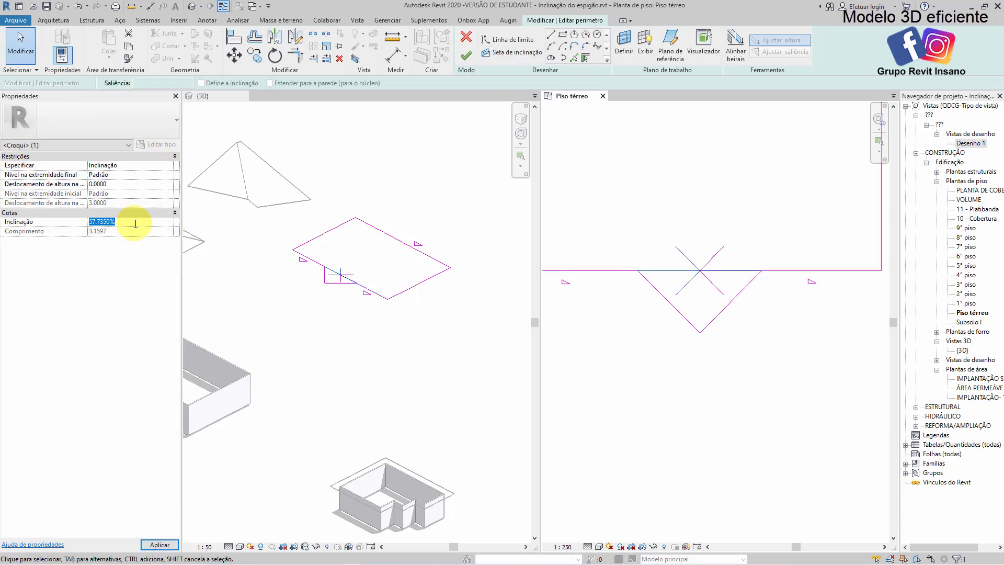
{"action": "left_click", "coordinate": [668, 202]}
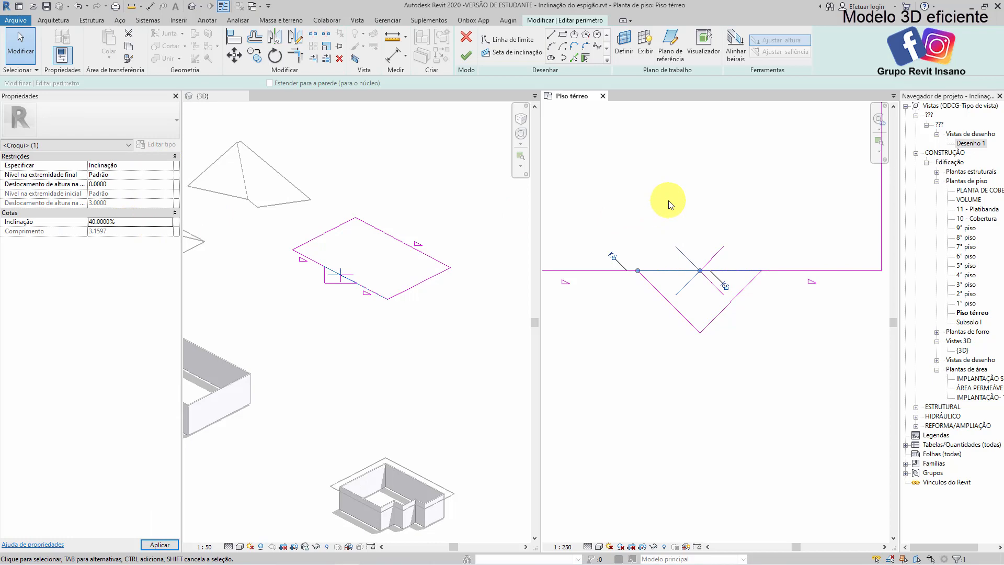
{"action": "left_click", "coordinate": [467, 57]}
Examine the small pointed gable on the finished roof up close and from another angle in the 3D view
{"action": "left_click", "coordinate": [428, 330]}
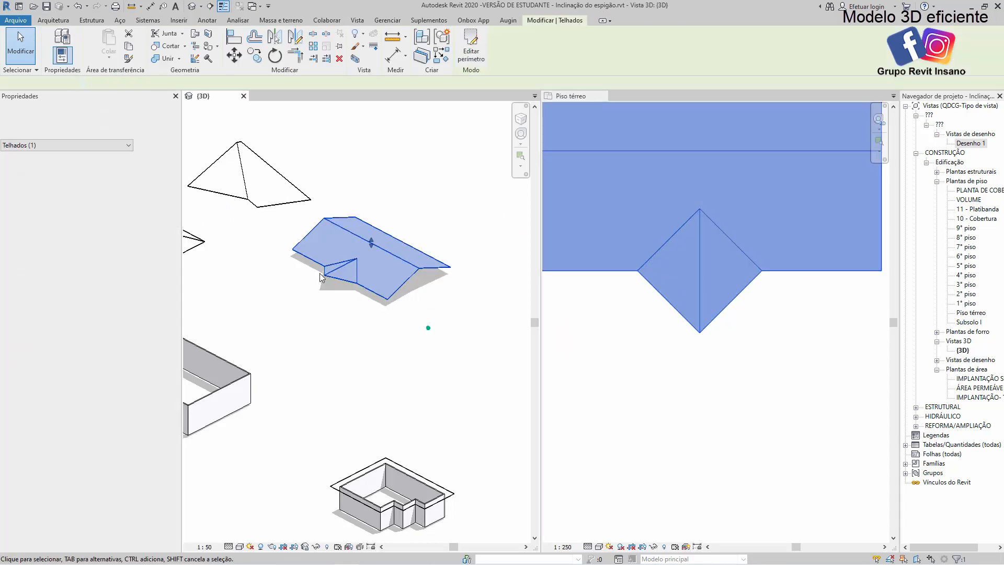
{"action": "scroll", "coordinate": [344, 314], "scroll_direction": "up", "scroll_amount": 4}
{"action": "left_click", "coordinate": [343, 314]}
{"action": "middle_click_drag", "start_coordinate": [397, 305], "coordinate": [401, 407], "text": "shift"}
{"action": "left_click", "coordinate": [368, 377]}
{"action": "left_click", "coordinate": [390, 381]}
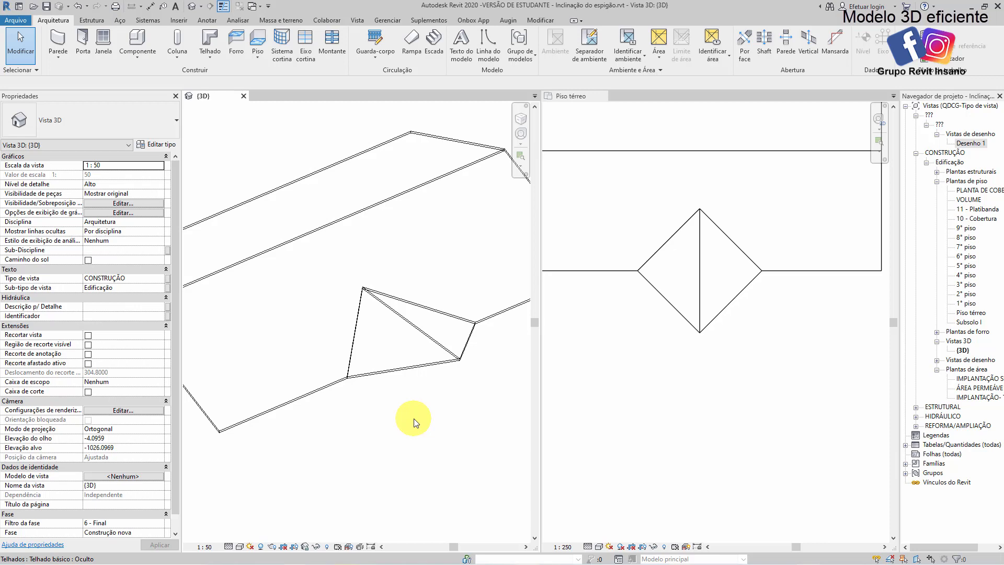
{"action": "middle_click_drag", "start_coordinate": [427, 386], "coordinate": [414, 401]}
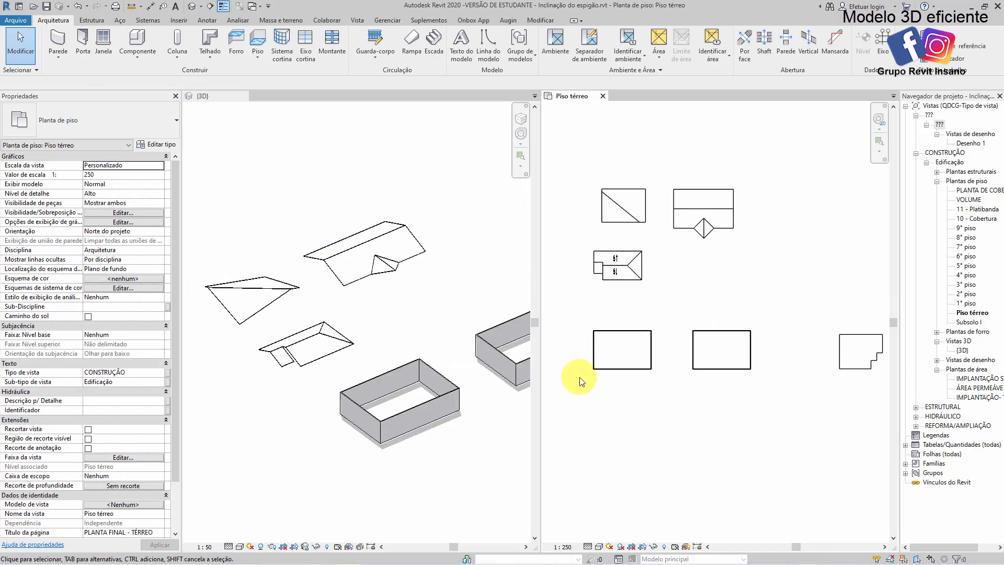
Start a roof by footprint and sketch a rectangular boundary with a 1 m offset outside the first building's rectangular walls, dismissing the save reminder
{"action": "scroll", "coordinate": [607, 366], "scroll_direction": "up", "scroll_amount": 5}
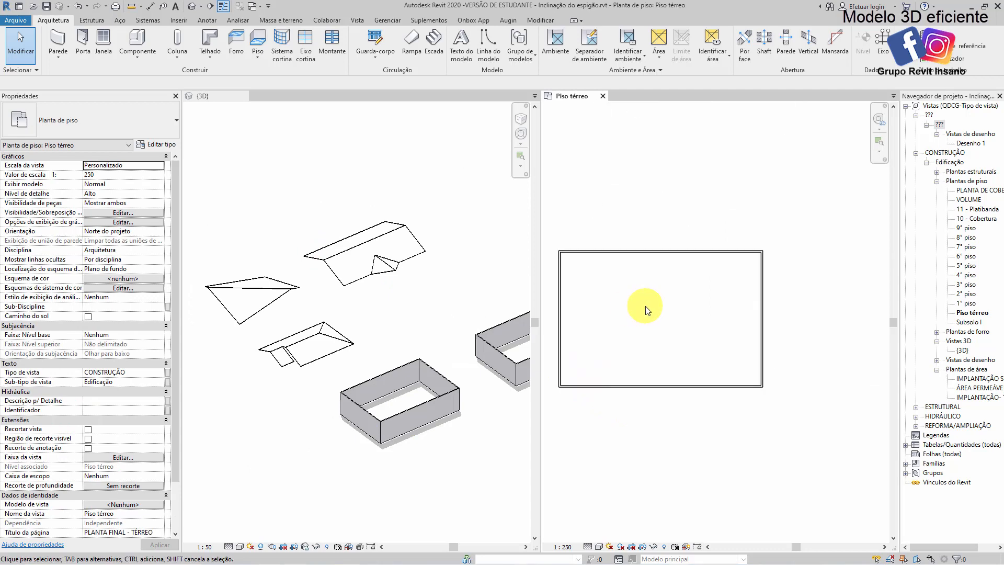
{"action": "left_click", "coordinate": [216, 54]}
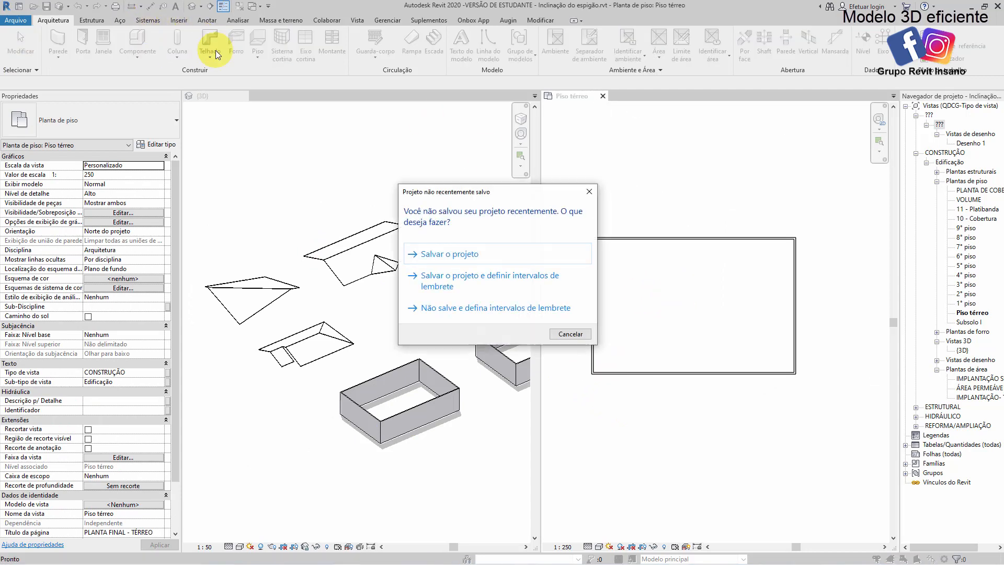
{"action": "left_click", "coordinate": [584, 338]}
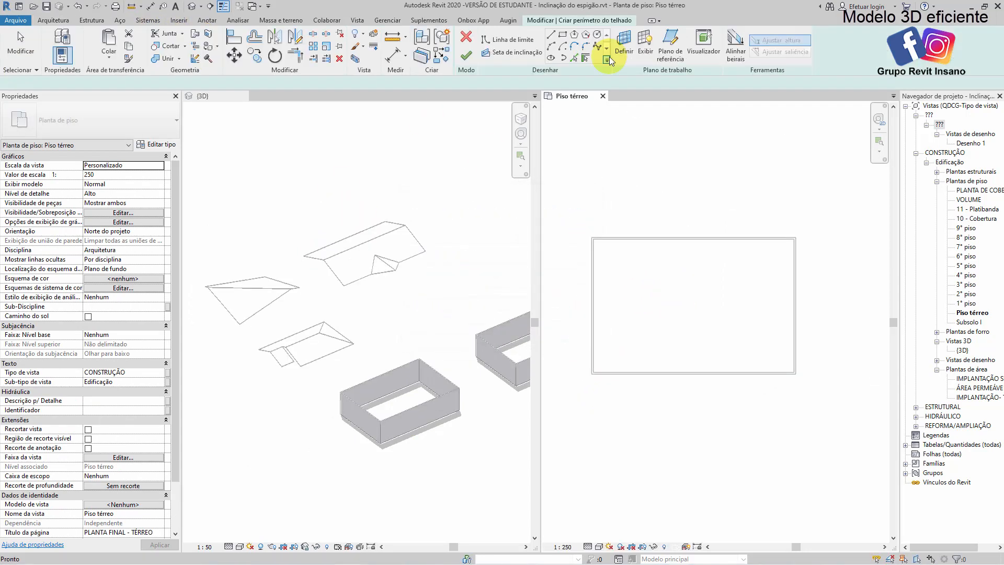
{"action": "left_click", "coordinate": [551, 36]}
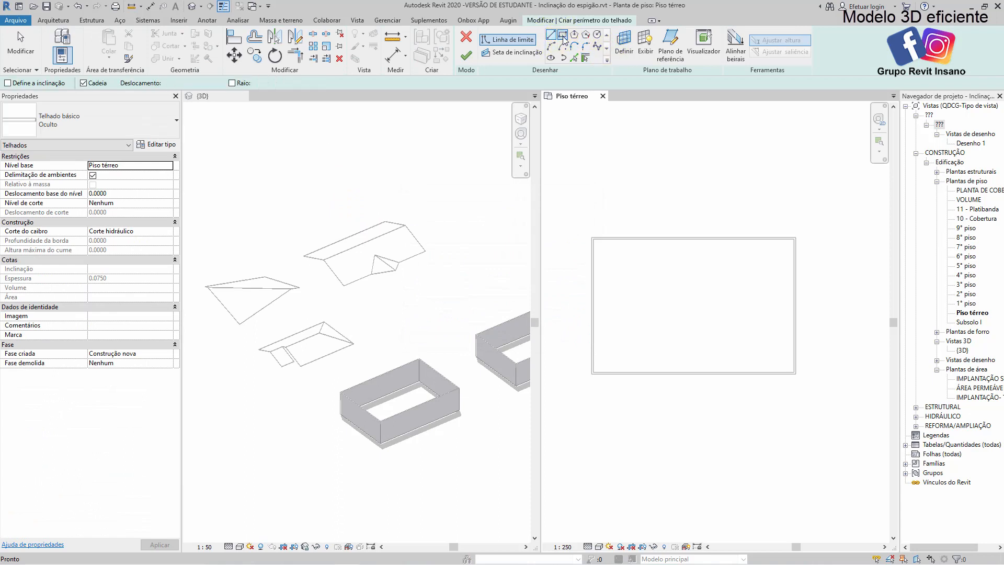
{"action": "left_click", "coordinate": [562, 36]}
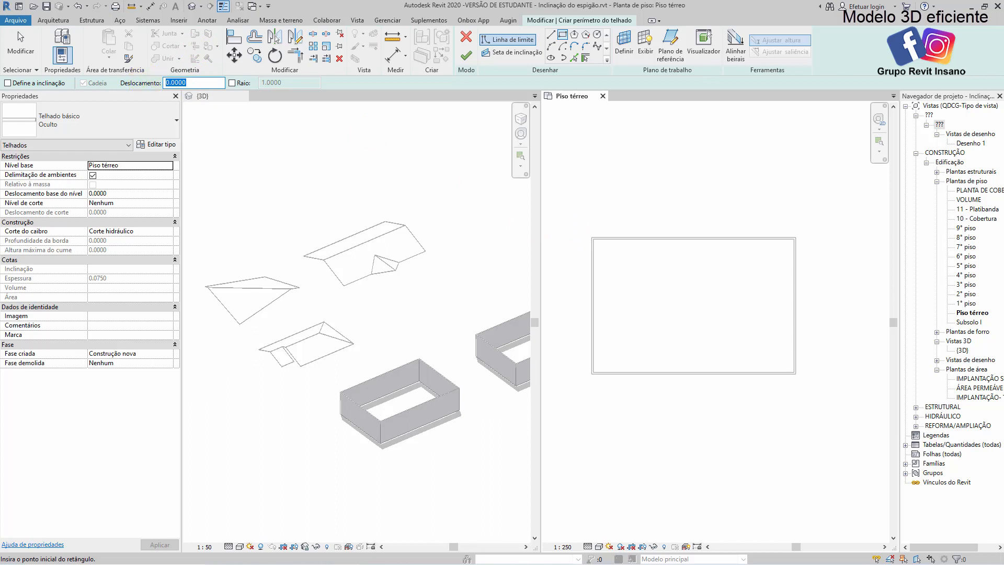
{"action": "type", "text": "1"}
{"action": "left_click", "coordinate": [591, 237]}
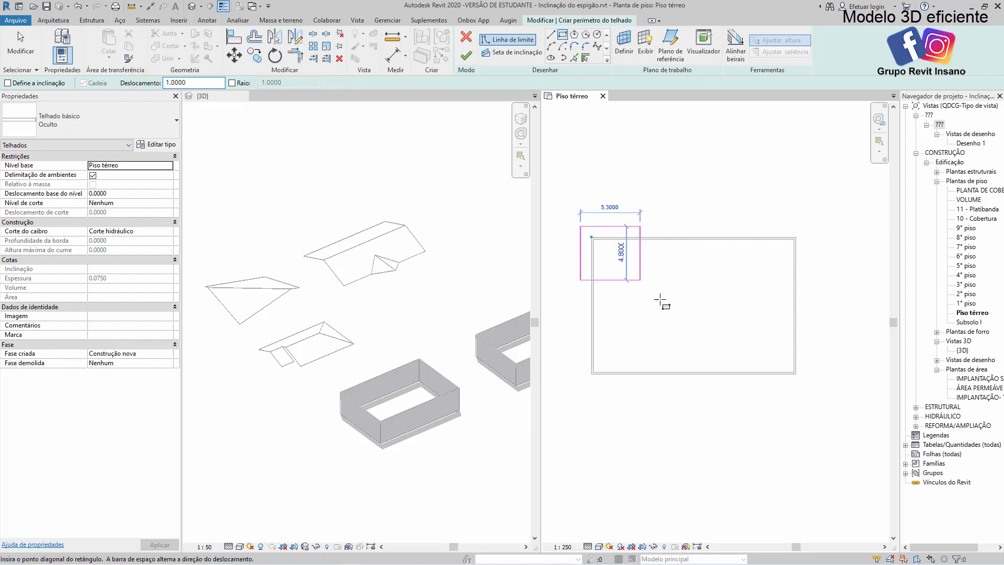
{"action": "scroll", "coordinate": [795, 377], "scroll_direction": "up", "scroll_amount": 2}
{"action": "left_click", "coordinate": [795, 370]}
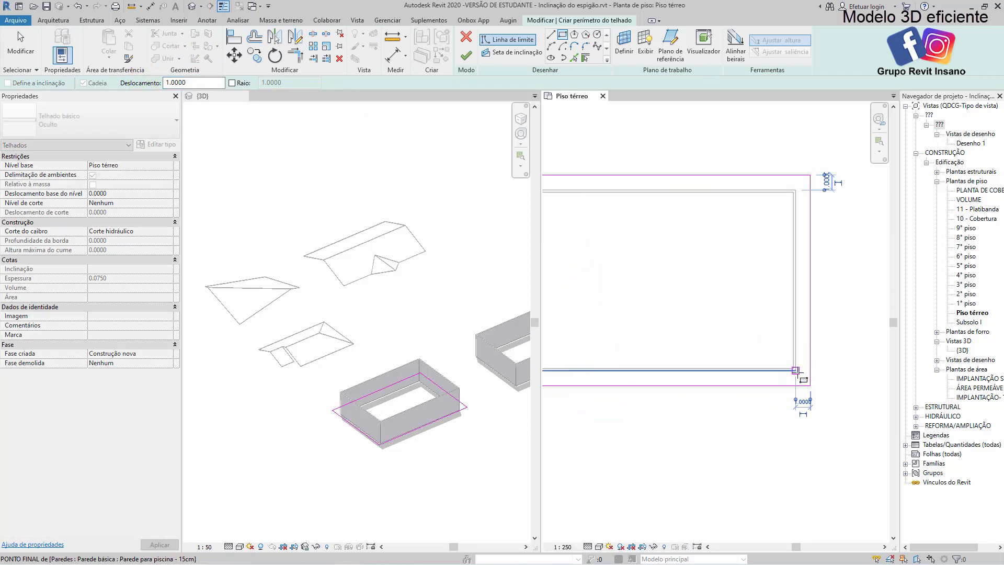
{"action": "scroll", "coordinate": [796, 370], "scroll_direction": "down", "scroll_amount": 2}
{"action": "key", "text": "Escape"}
{"action": "key", "text": "Escape"}
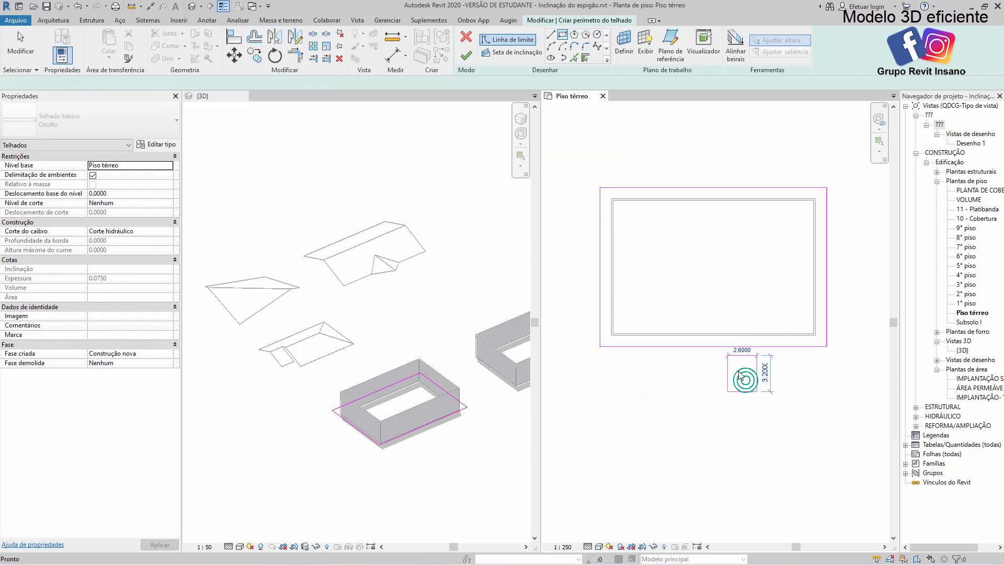
Make the two long horizontal boundary lines slope-defining at 40% and finish the roof footprint
{"action": "left_click_drag", "start_coordinate": [732, 382], "coordinate": [674, 137]}
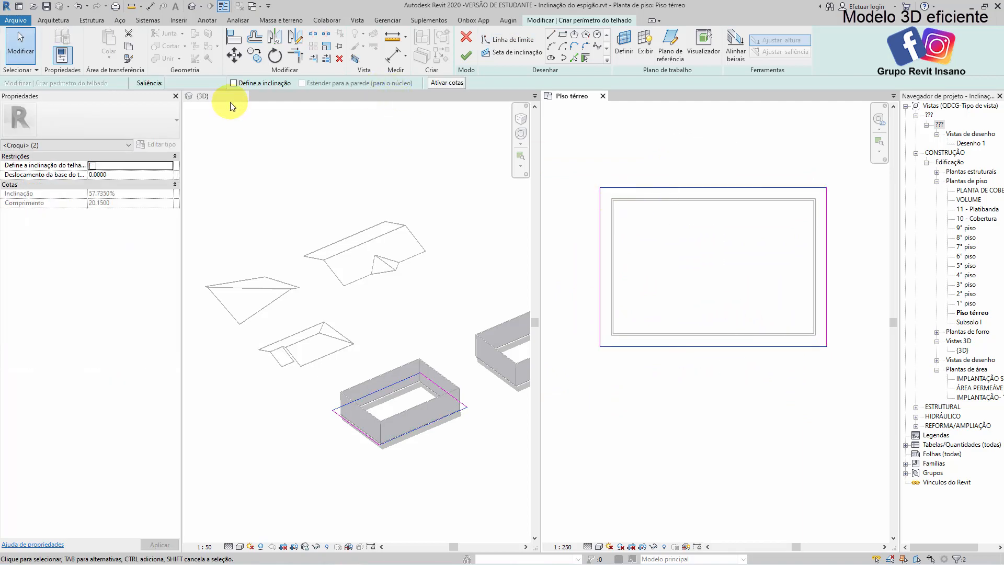
{"action": "left_click", "coordinate": [131, 194]}
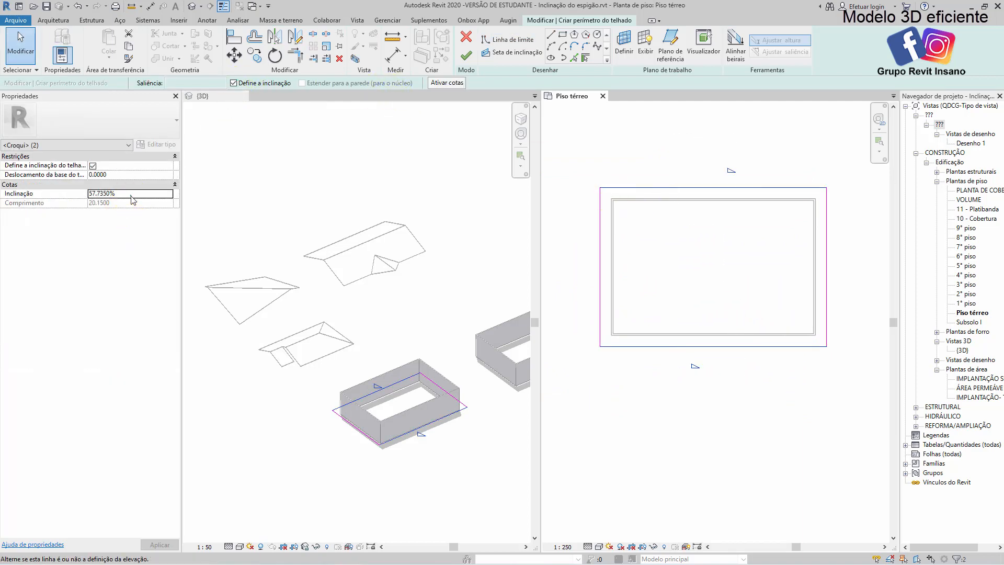
{"action": "type", "text": "40"}
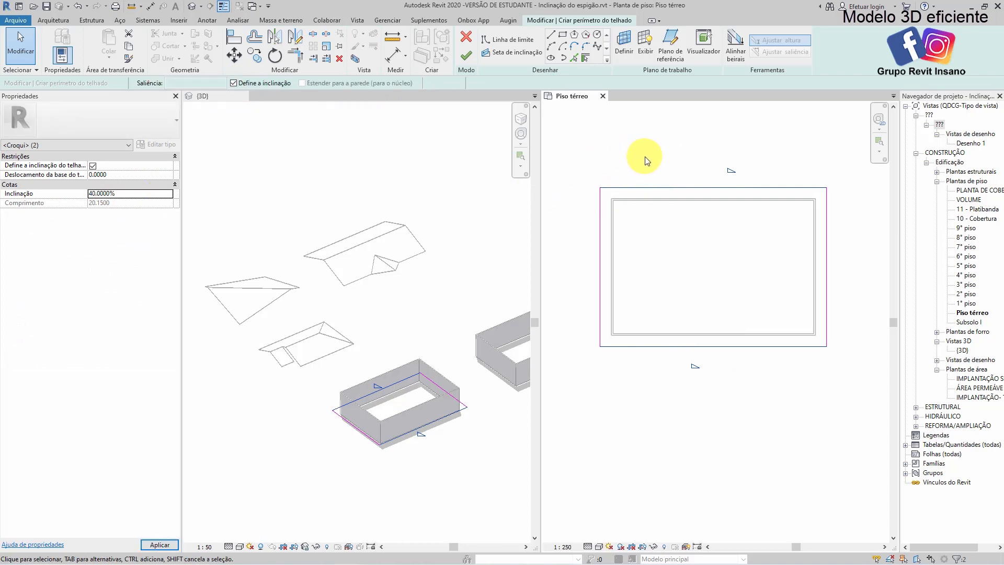
{"action": "left_click", "coordinate": [645, 156]}
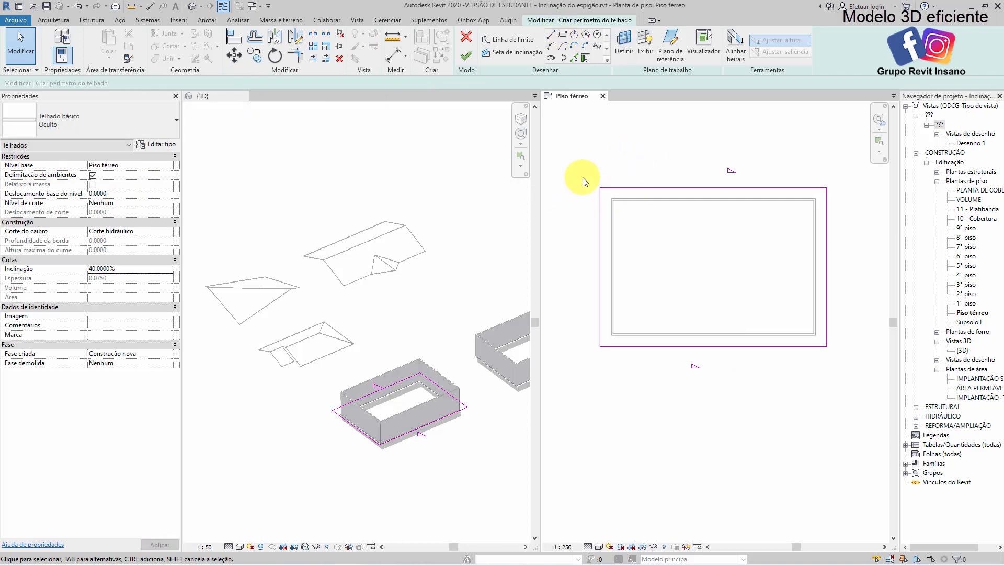
{"action": "middle_click_drag", "start_coordinate": [683, 280], "coordinate": [672, 277]}
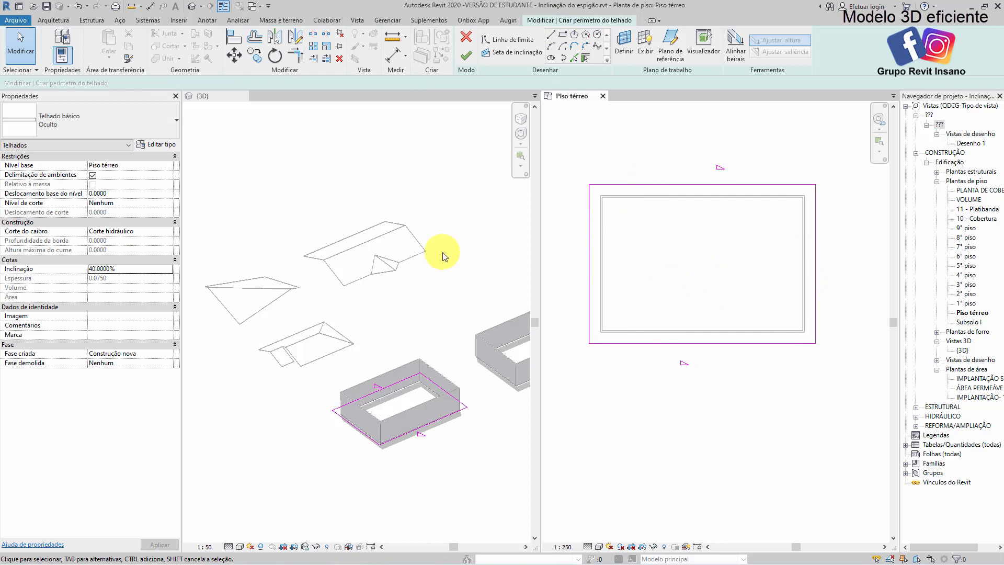
{"action": "left_click", "coordinate": [464, 55]}
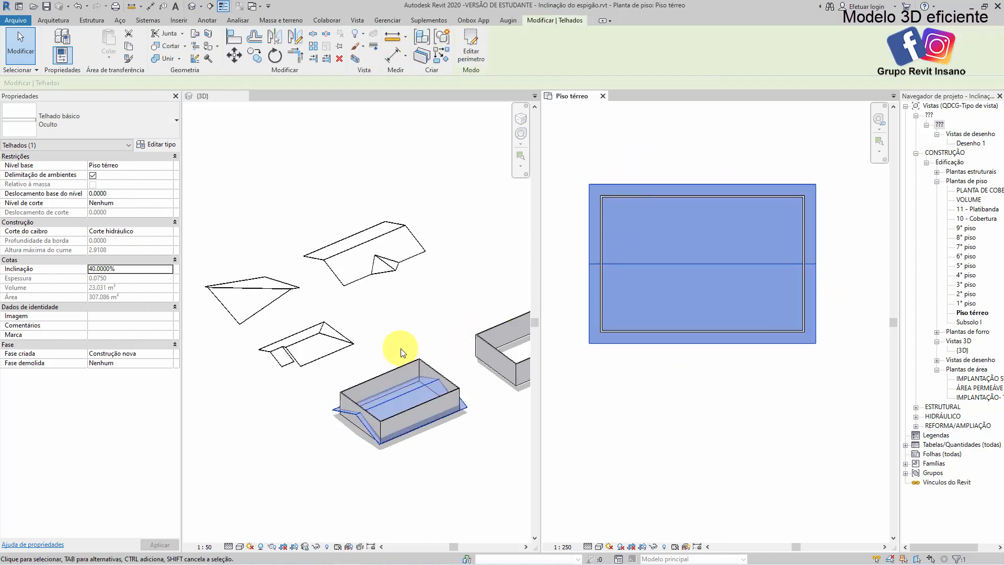
Set the new gable roof's base offset from level to 2 m
{"action": "left_click", "coordinate": [339, 425]}
{"action": "scroll", "coordinate": [341, 423], "scroll_direction": "up", "scroll_amount": 3}
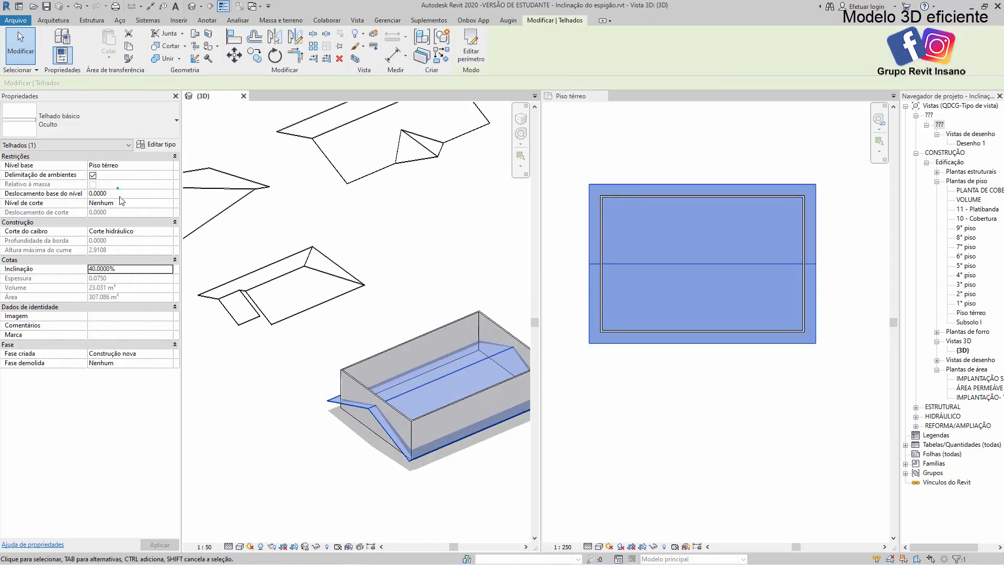
{"action": "key", "text": "Return"}
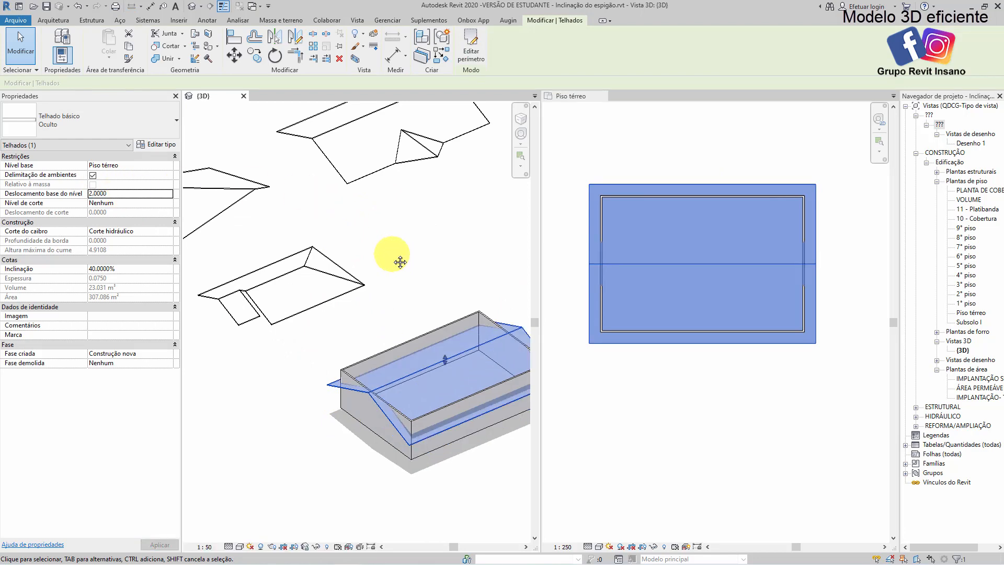
Select the whole chain of four walls and attach their tops to the gable roof
{"action": "scroll", "coordinate": [400, 262], "scroll_direction": "down", "scroll_amount": 2}
{"action": "left_click", "coordinate": [400, 379]}
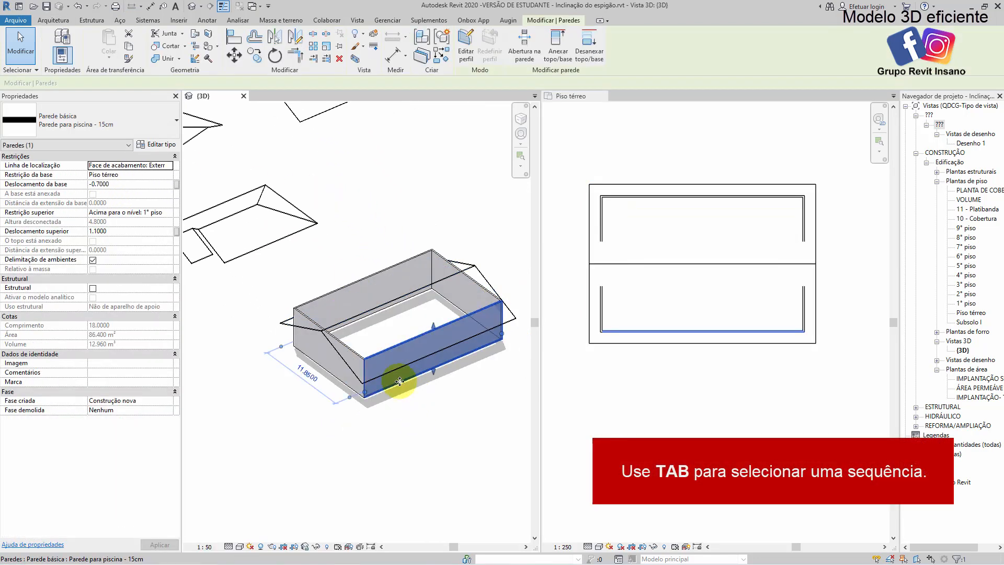
{"action": "key", "text": "Escape"}
{"action": "key", "text": "Tab"}
{"action": "left_click", "coordinate": [400, 381]}
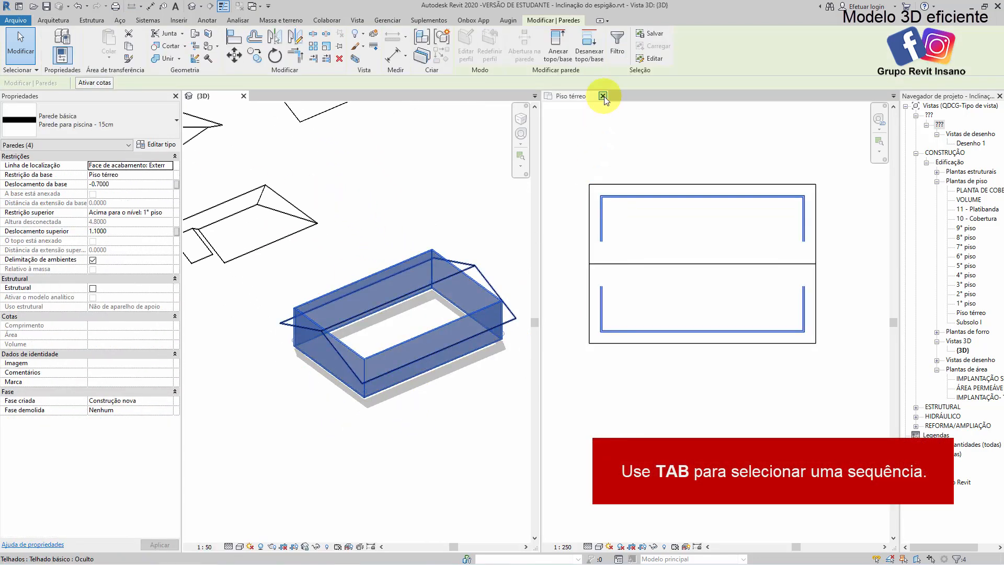
{"action": "left_click", "coordinate": [561, 60]}
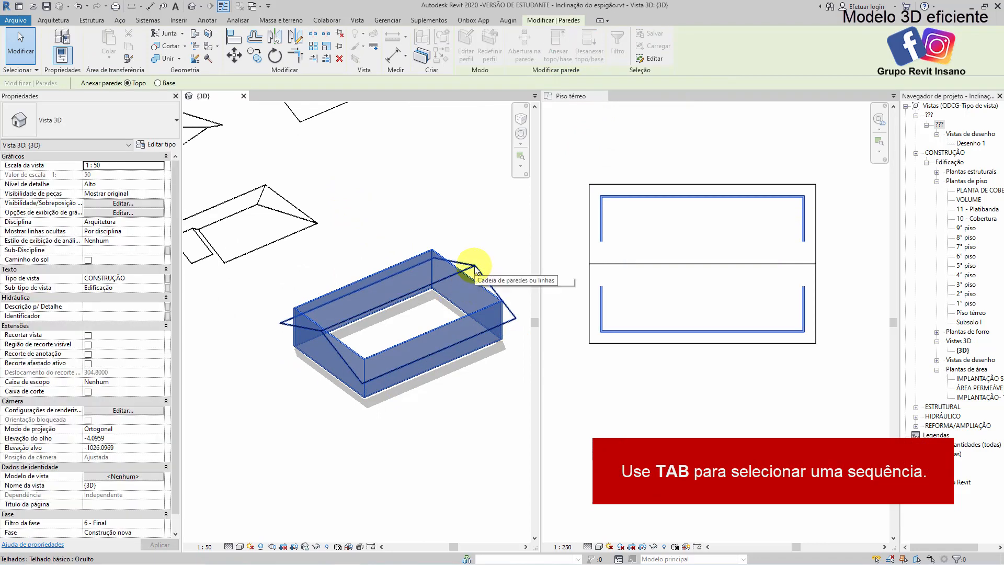
{"action": "left_click", "coordinate": [475, 266]}
{"action": "left_click", "coordinate": [444, 393]}
{"action": "middle_click_drag", "start_coordinate": [409, 359], "coordinate": [390, 339]}
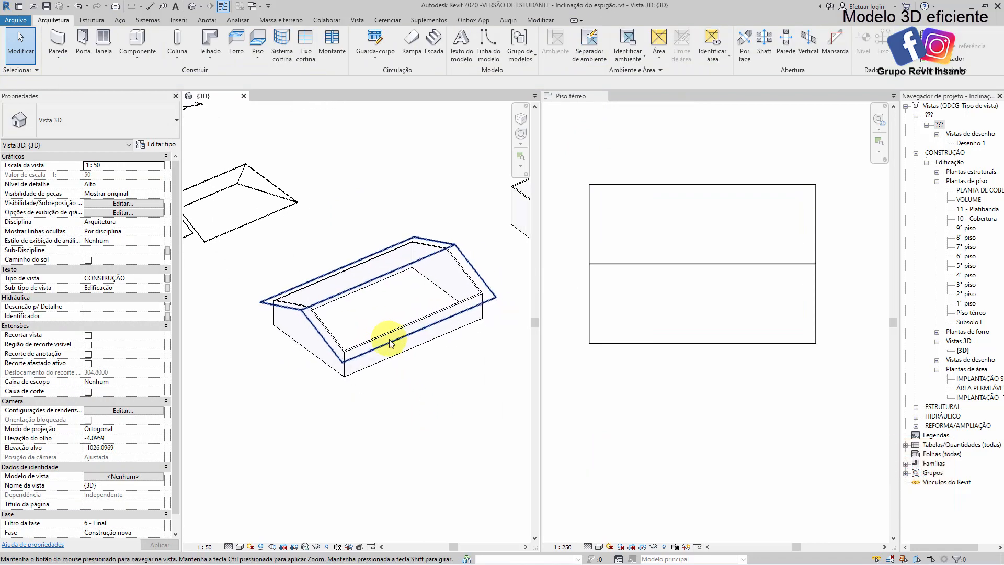
Examine the second rectangular building in plan and the gable roof's eave overhang at the wall corner in 3D
{"action": "left_click", "coordinate": [601, 403]}
{"action": "scroll", "coordinate": [616, 392], "scroll_direction": "up", "scroll_amount": 1}
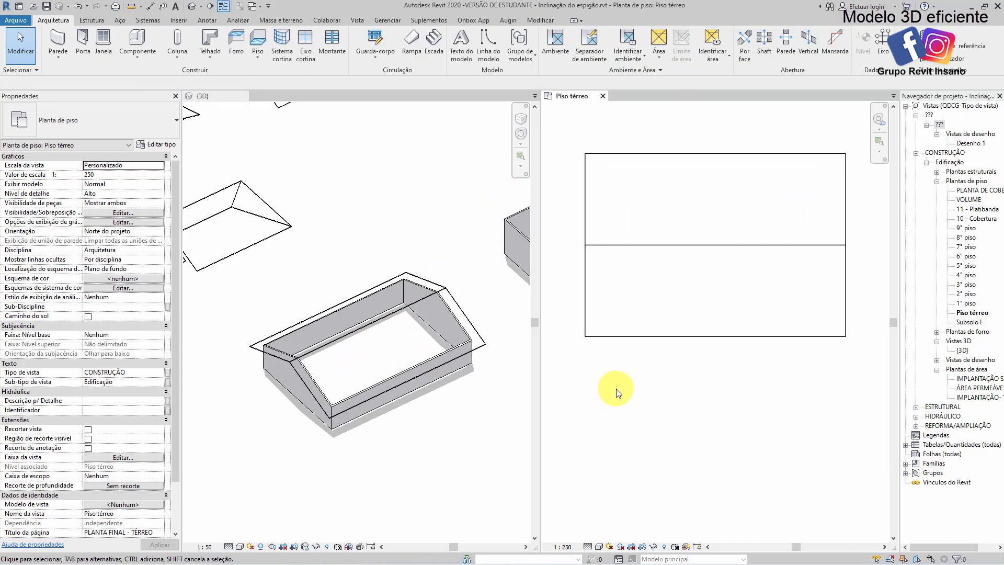
{"action": "scroll", "coordinate": [666, 363], "scroll_direction": "down", "scroll_amount": 3}
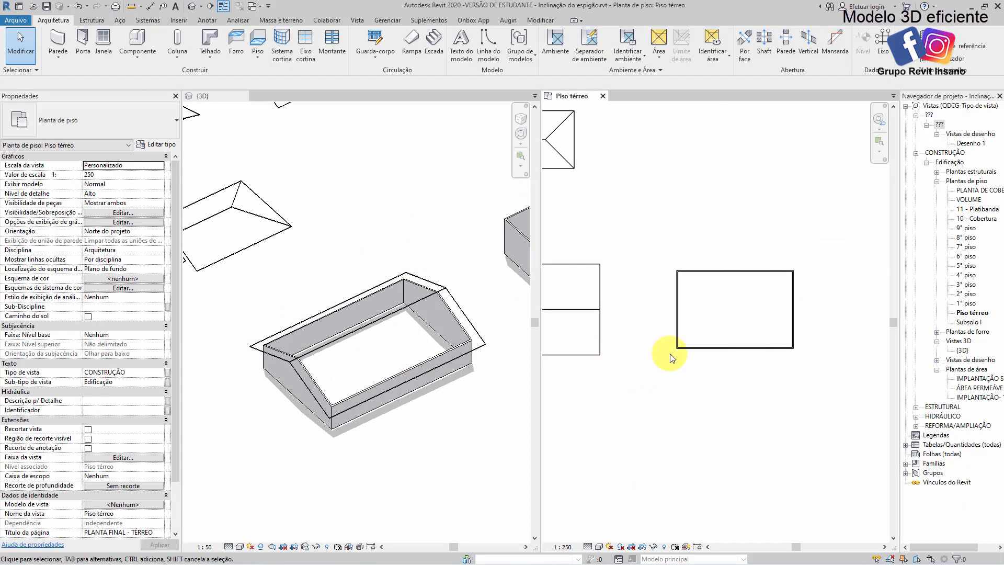
{"action": "scroll", "coordinate": [672, 358], "scroll_direction": "up", "scroll_amount": 2}
{"action": "middle_click_drag", "start_coordinate": [672, 356], "coordinate": [638, 363]}
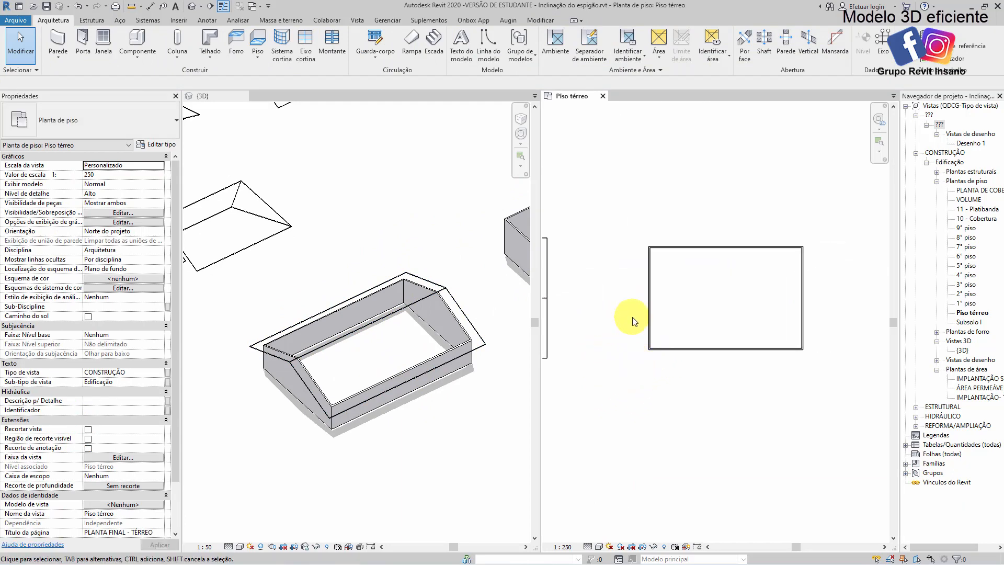
{"action": "scroll", "coordinate": [476, 336], "scroll_direction": "up", "scroll_amount": 5}
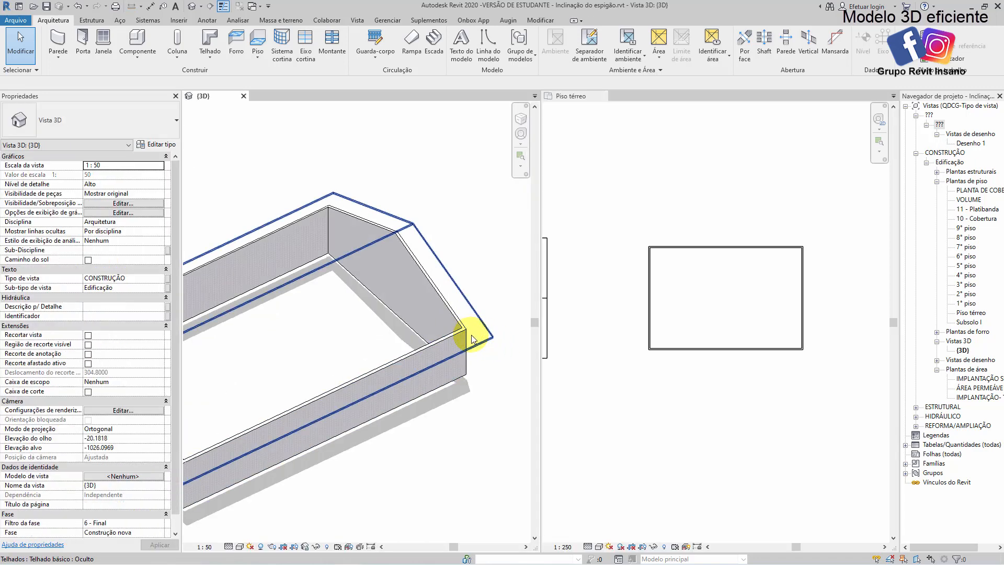
{"action": "scroll", "coordinate": [473, 339], "scroll_direction": "up", "scroll_amount": 3}
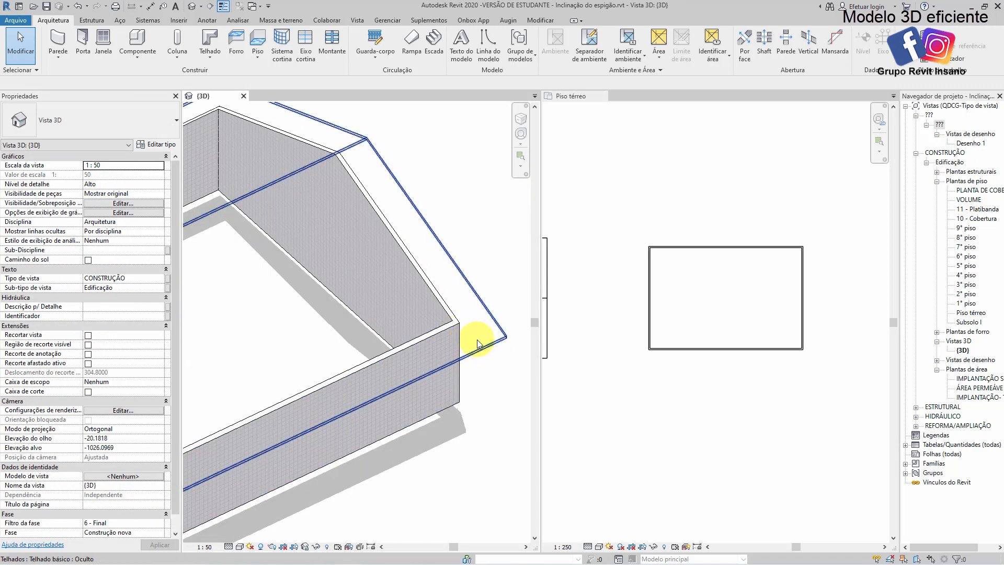
{"action": "scroll", "coordinate": [459, 332], "scroll_direction": "up", "scroll_amount": 4}
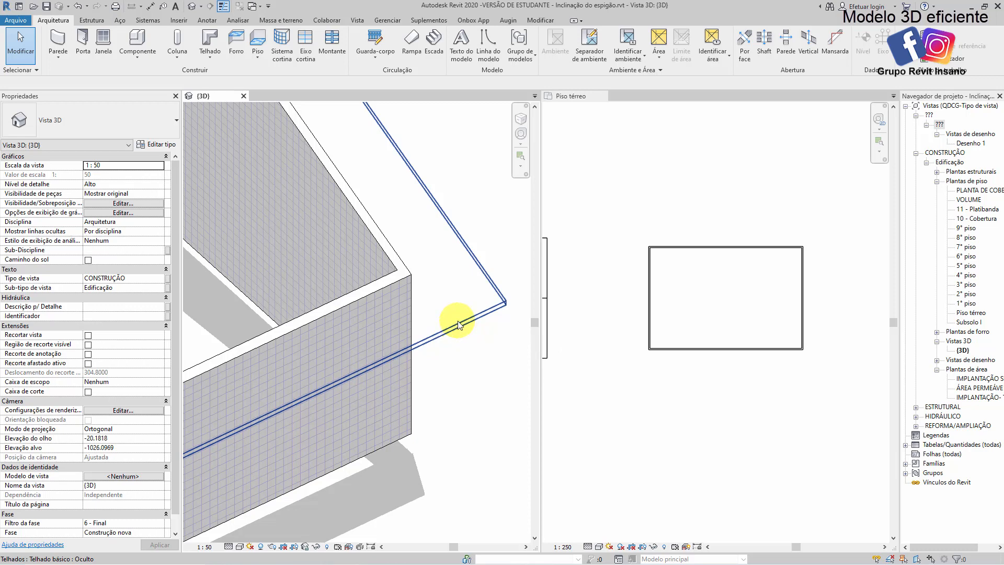
{"action": "scroll", "coordinate": [463, 328], "scroll_direction": "down", "scroll_amount": 1}
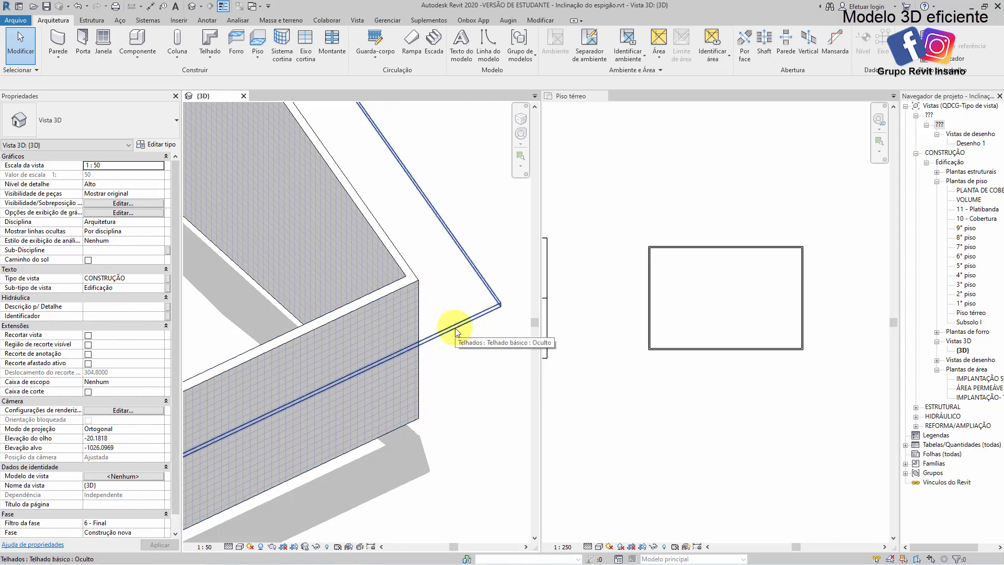
Start a roof by footprint for the second rectangular building in the ground floor plan
{"action": "left_click", "coordinate": [664, 397]}
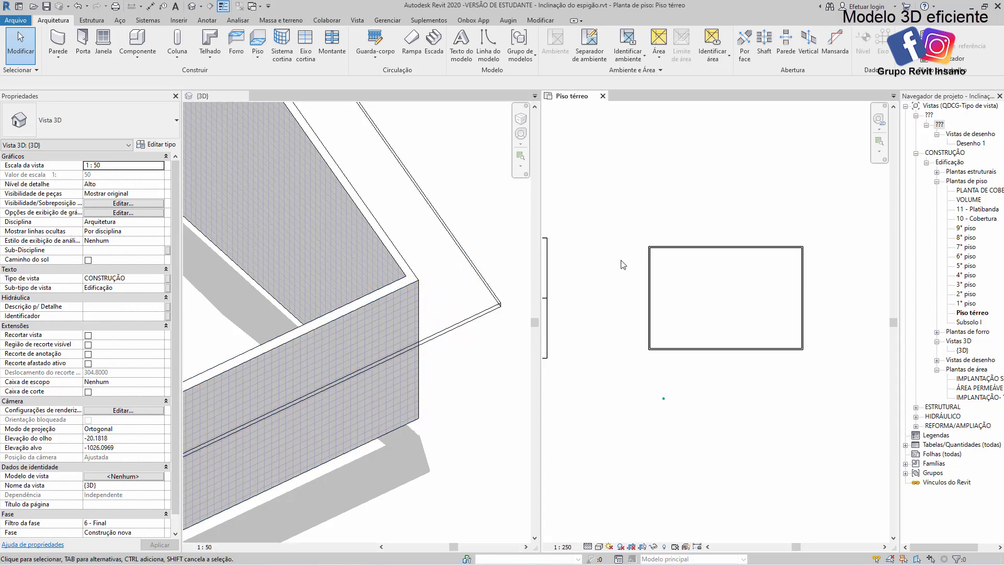
{"action": "left_click", "coordinate": [208, 39]}
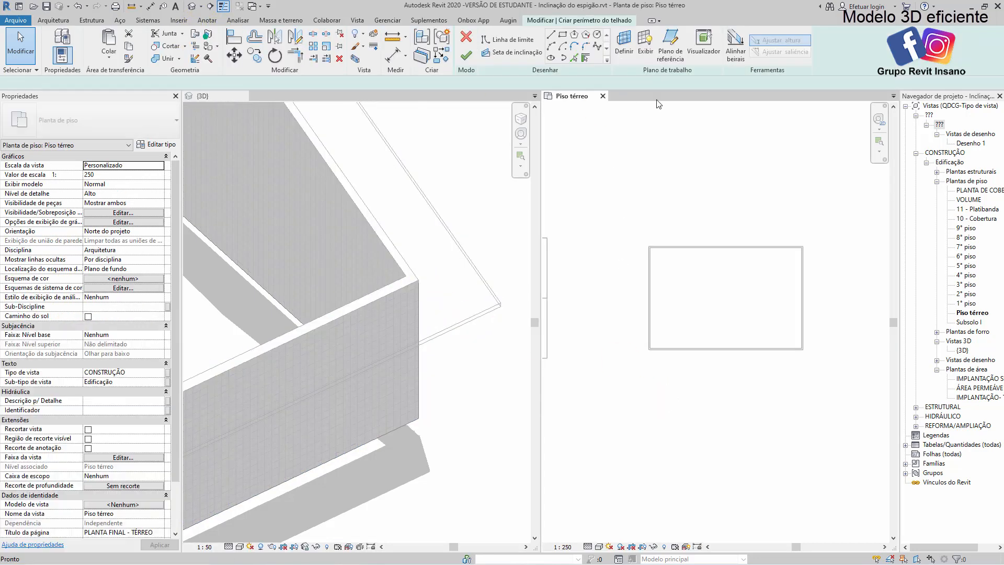
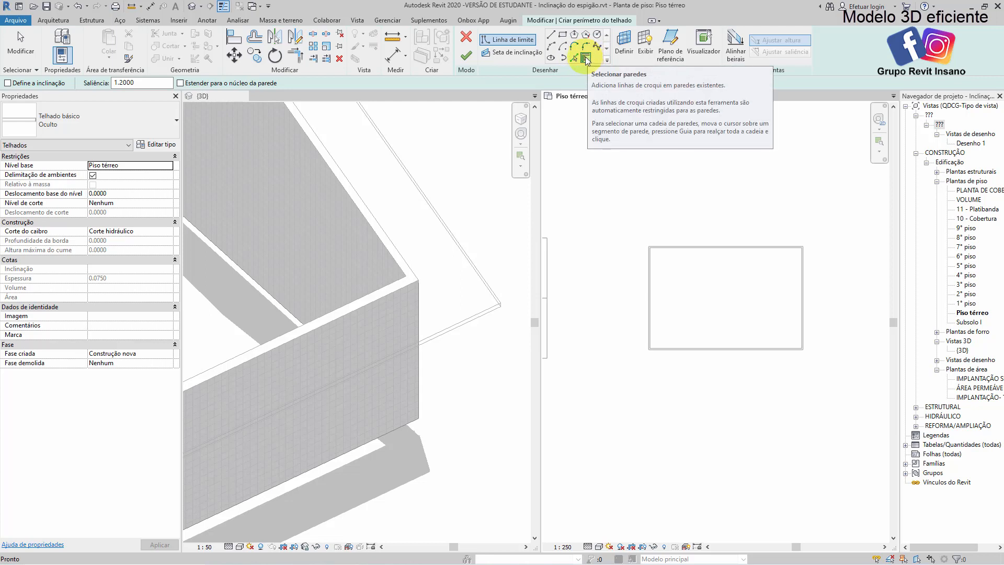
Create the roof boundary by picking the second building's four walls with a 0.8 m overhang and no defined slope
{"action": "left_click", "coordinate": [585, 57]}
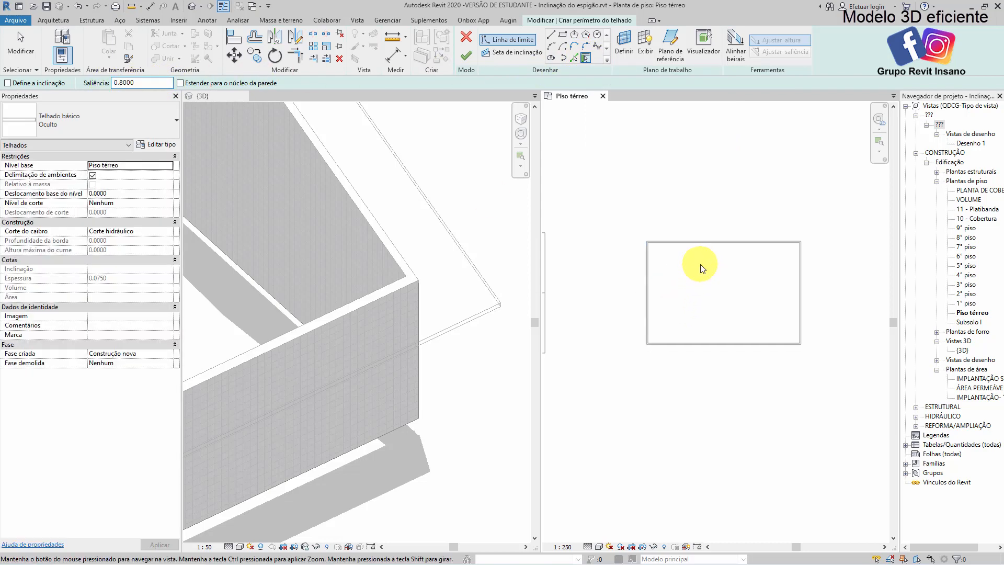
{"action": "scroll", "coordinate": [701, 262], "scroll_direction": "up", "scroll_amount": 5}
{"action": "scroll", "coordinate": [659, 244], "scroll_direction": "up", "scroll_amount": 2}
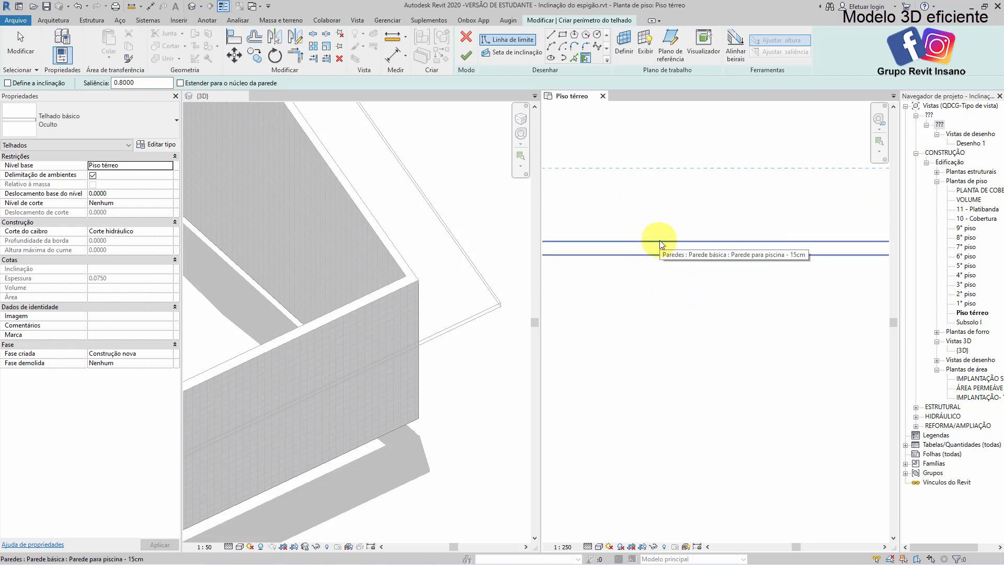
{"action": "left_click", "coordinate": [661, 243]}
{"action": "scroll", "coordinate": [690, 223], "scroll_direction": "down", "scroll_amount": 3}
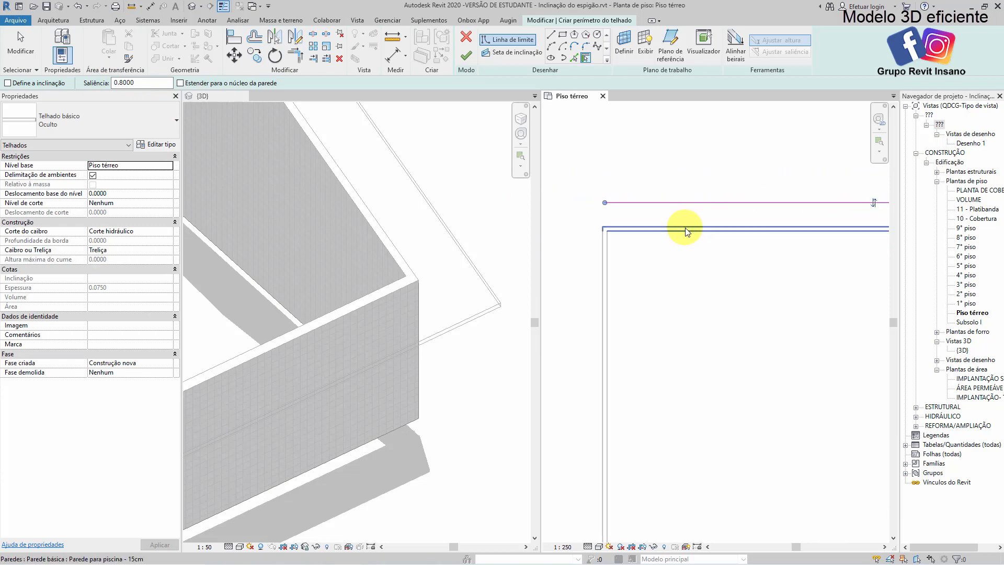
{"action": "left_click", "coordinate": [654, 221]}
{"action": "scroll", "coordinate": [667, 248], "scroll_direction": "down", "scroll_amount": 4}
{"action": "middle_click_drag", "start_coordinate": [734, 358], "coordinate": [670, 213]}
{"action": "scroll", "coordinate": [700, 313], "scroll_direction": "up", "scroll_amount": 1}
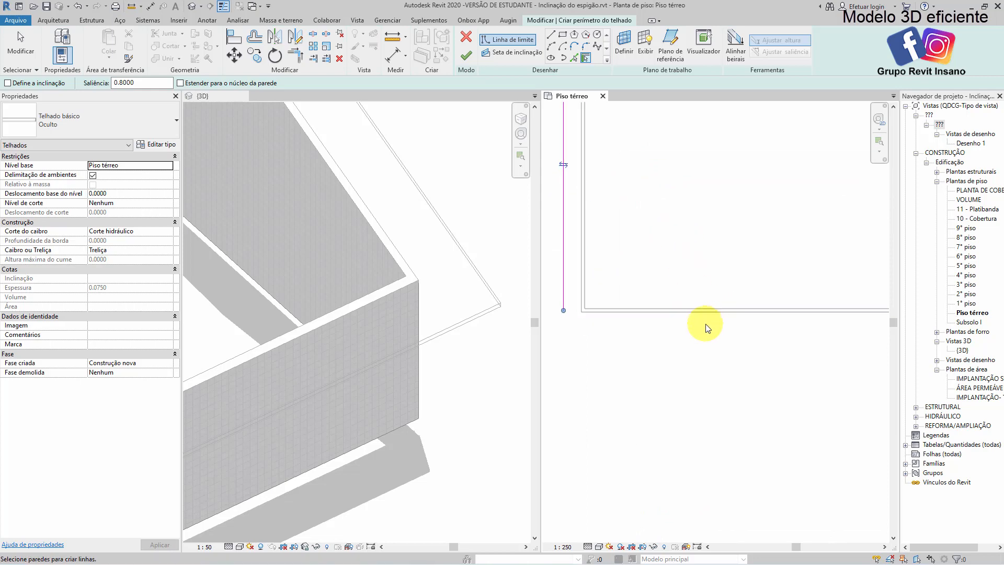
{"action": "left_click", "coordinate": [713, 308]}
{"action": "scroll", "coordinate": [796, 217], "scroll_direction": "down", "scroll_amount": 2}
{"action": "scroll", "coordinate": [832, 243], "scroll_direction": "up", "scroll_amount": 2}
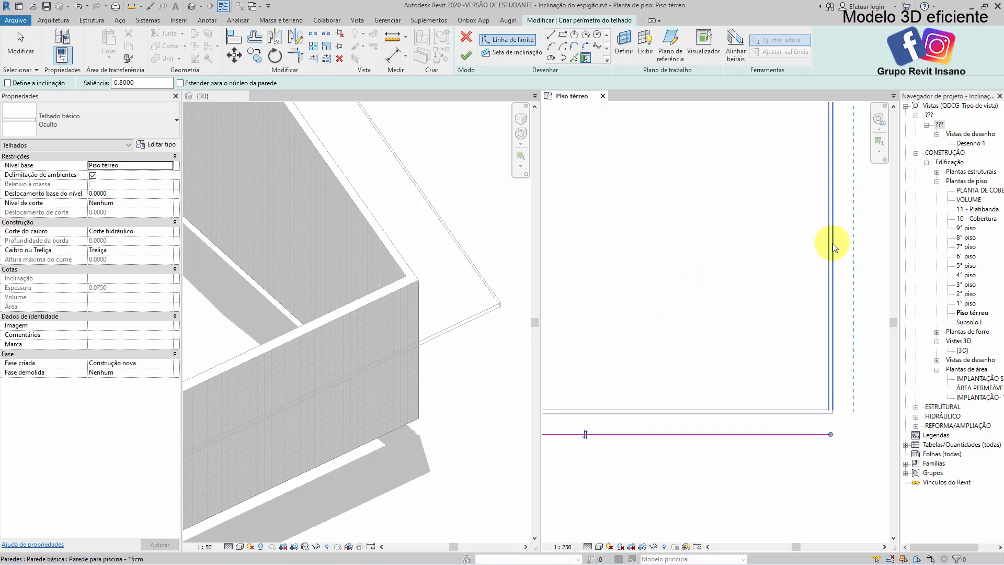
{"action": "left_click", "coordinate": [832, 243]}
{"action": "scroll", "coordinate": [832, 243], "scroll_direction": "down", "scroll_amount": 3}
{"action": "scroll", "coordinate": [732, 246], "scroll_direction": "up", "scroll_amount": 1}
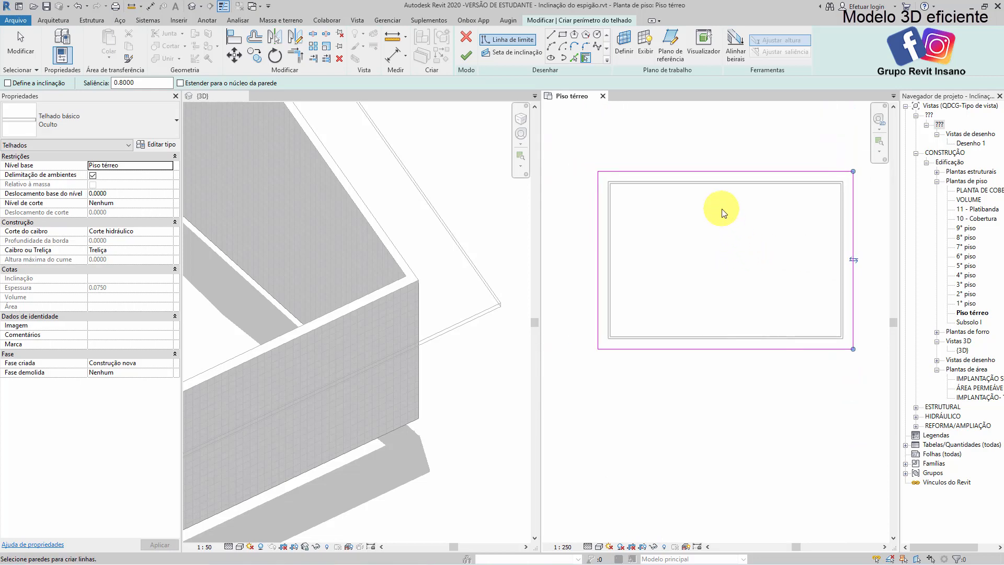
{"action": "key", "text": "Escape"}
{"action": "key", "text": "Escape"}
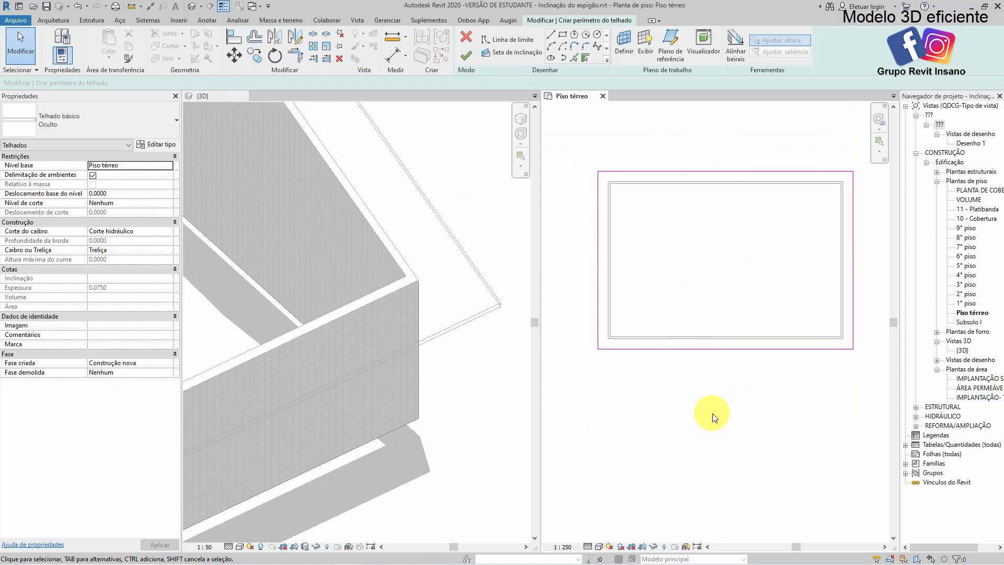
Give the two long boundary lines a 40% slope and finish the gable roof
{"action": "left_click_drag", "start_coordinate": [809, 421], "coordinate": [697, 144]}
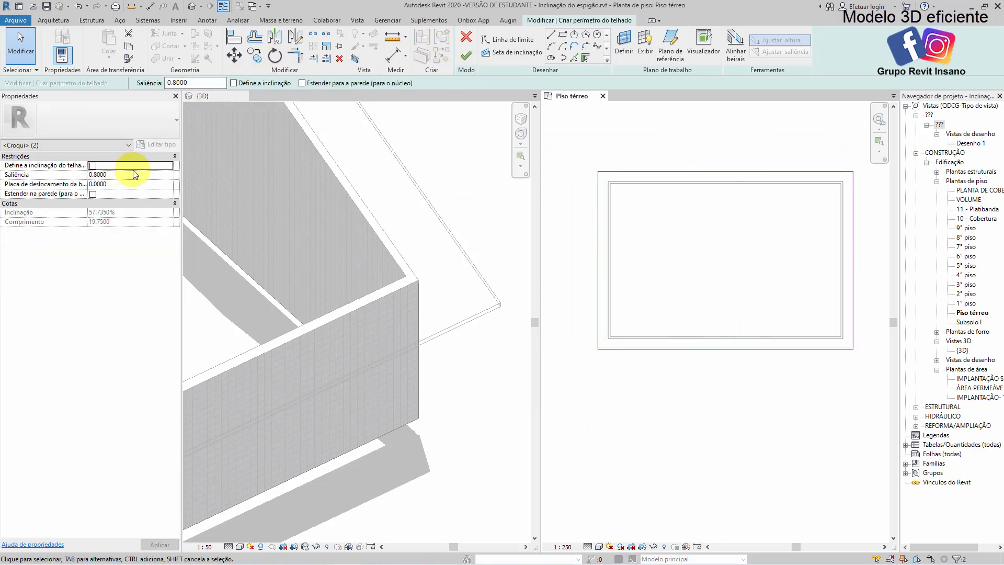
{"action": "left_click", "coordinate": [233, 83]}
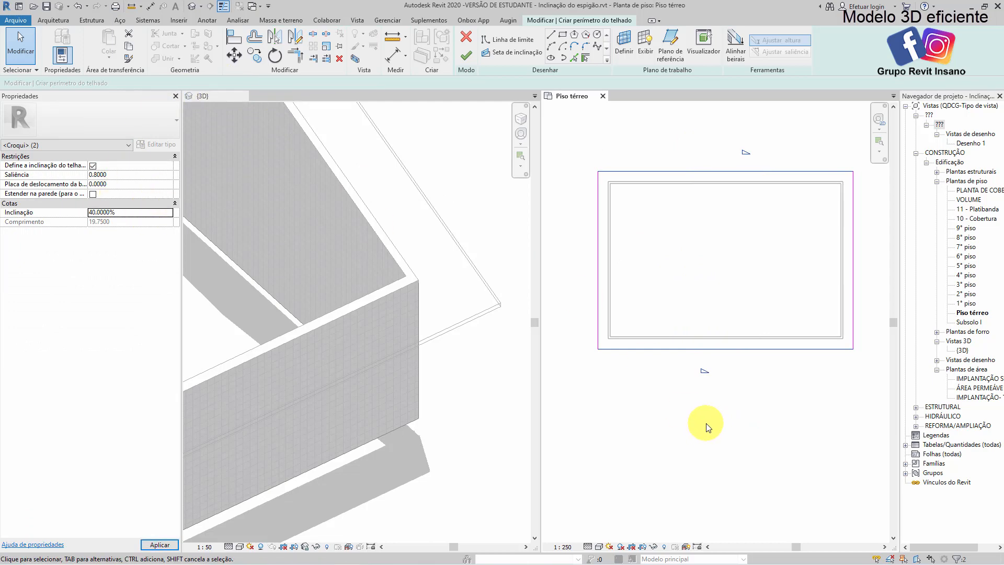
{"action": "left_click", "coordinate": [466, 55]}
{"action": "left_click", "coordinate": [658, 398]}
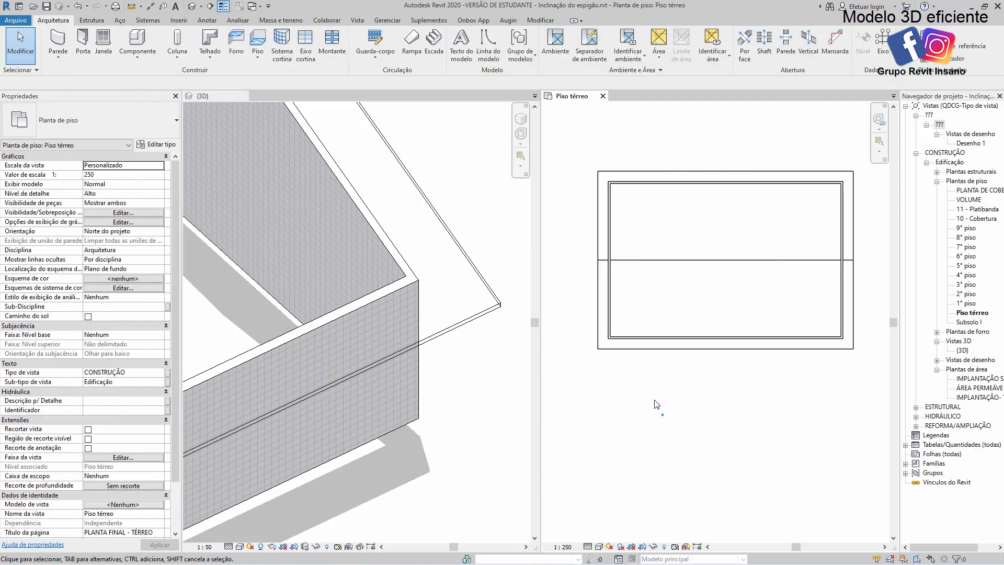
Select the second building's gable roof in the 3D view and raise it by changing its base offset from level
{"action": "left_click", "coordinate": [433, 287]}
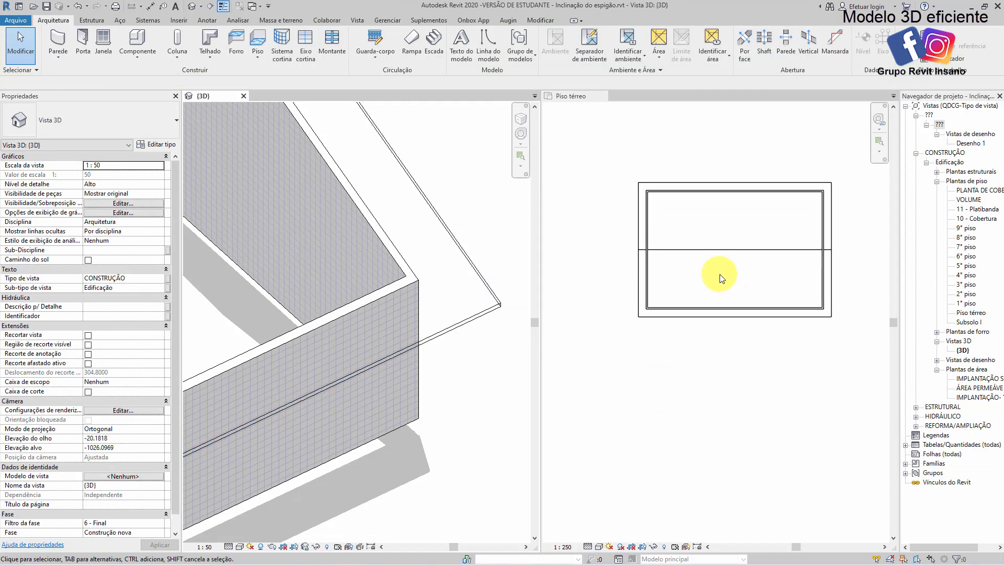
{"action": "left_click", "coordinate": [708, 246]}
{"action": "scroll", "coordinate": [680, 272], "scroll_direction": "down", "scroll_amount": 3}
{"action": "left_click", "coordinate": [653, 277]}
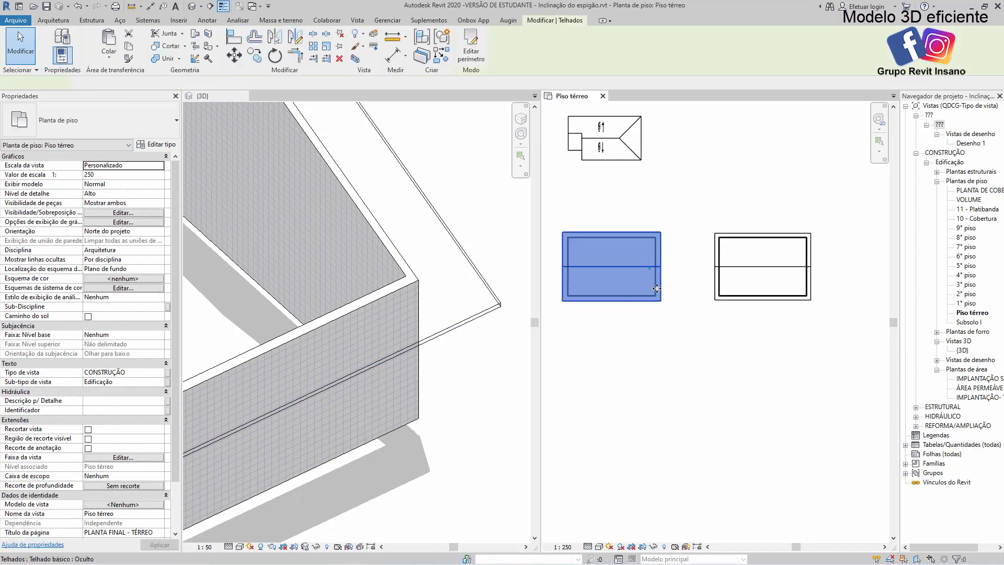
{"action": "left_click", "coordinate": [426, 428]}
{"action": "scroll", "coordinate": [463, 284], "scroll_direction": "down", "scroll_amount": 3}
{"action": "middle_click_drag", "start_coordinate": [385, 269], "coordinate": [300, 318]}
{"action": "left_click", "coordinate": [405, 262]}
{"action": "scroll", "coordinate": [404, 261], "scroll_direction": "down", "scroll_amount": 2}
{"action": "left_click", "coordinate": [375, 255]}
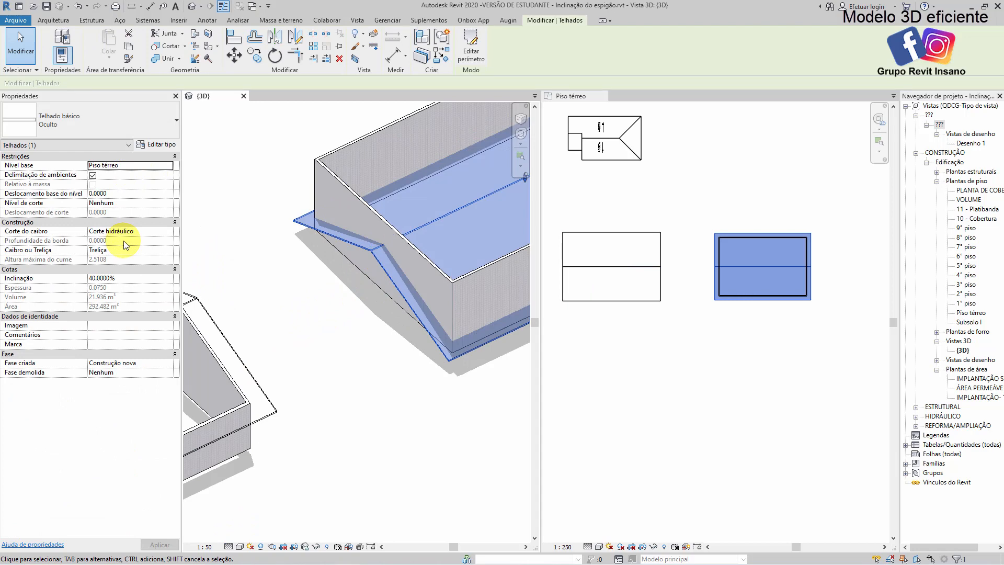
{"action": "left_click", "coordinate": [142, 194]}
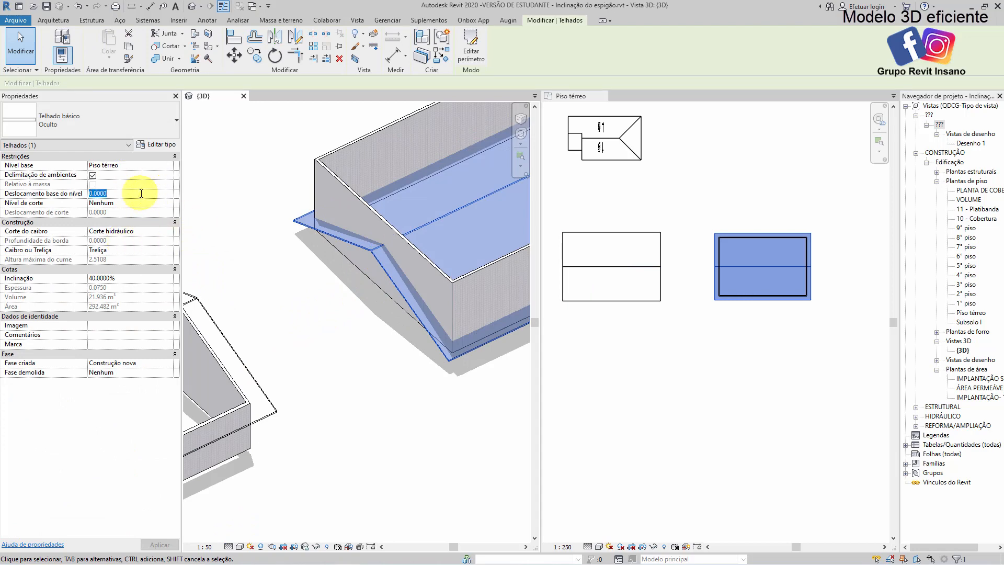
{"action": "key", "text": "Delete"}
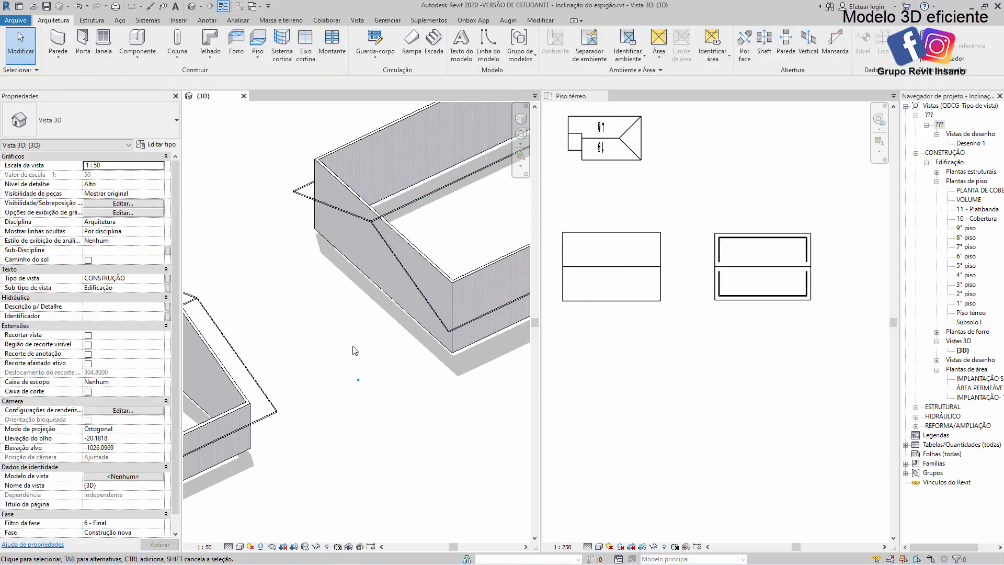
Select the second building's whole chain of walls and attach their tops to its gable roof
{"action": "key", "text": "Tab"}
{"action": "left_click", "coordinate": [360, 257]}
{"action": "left_click", "coordinate": [558, 45]}
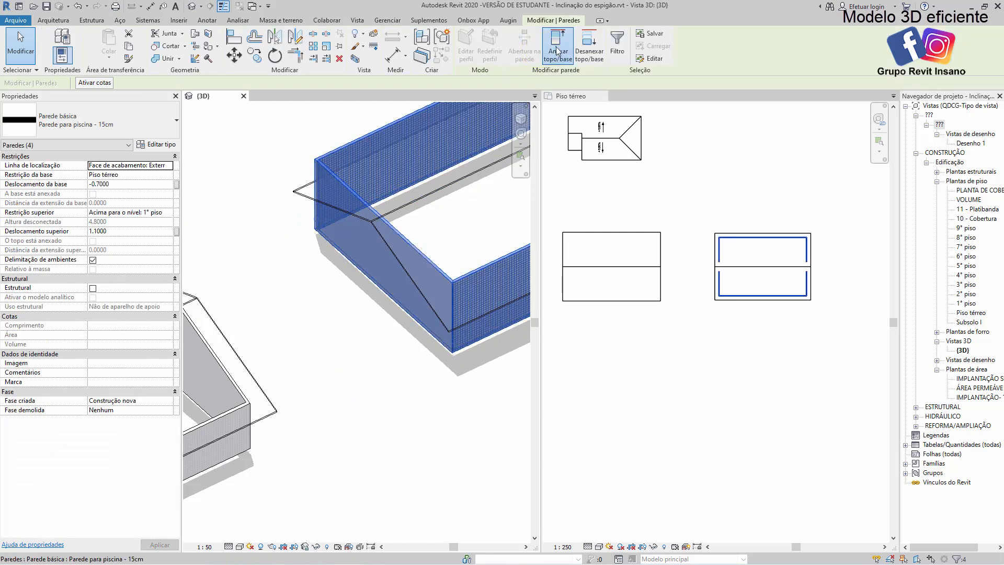
{"action": "left_click", "coordinate": [321, 178]}
{"action": "scroll", "coordinate": [644, 356], "scroll_direction": "down", "scroll_amount": 2}
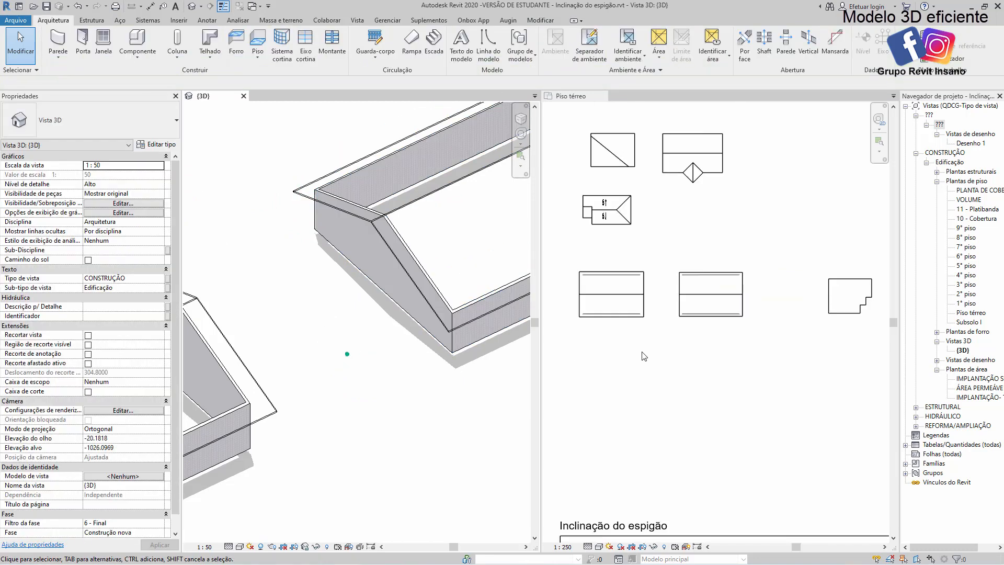
Place a section line crosswise through the first gable-roofed building in the ground floor plan
{"action": "left_click", "coordinate": [644, 356]}
{"action": "left_click", "coordinate": [209, 7]}
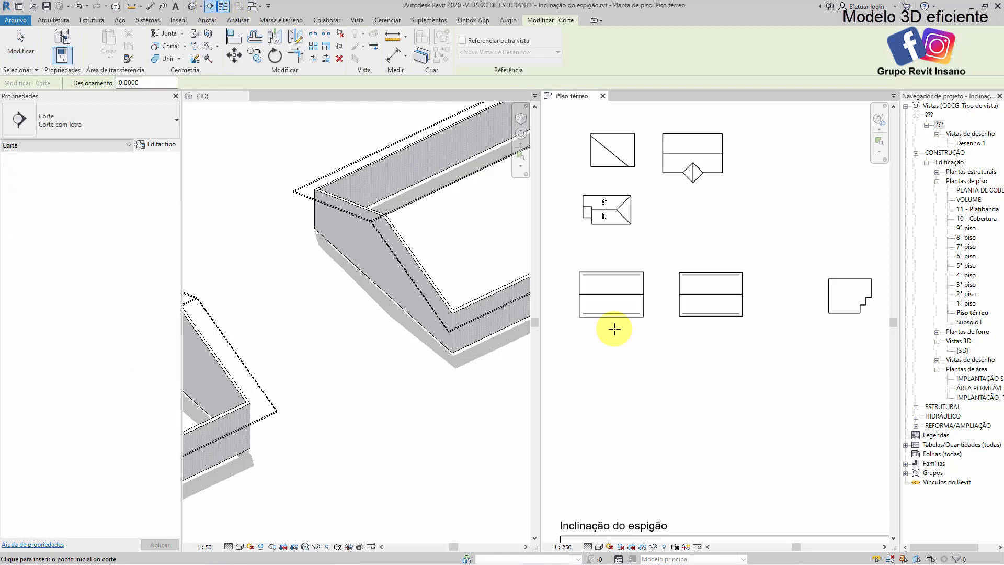
{"action": "left_click", "coordinate": [614, 329]}
{"action": "left_click", "coordinate": [614, 257]}
{"action": "key", "text": "Escape"}
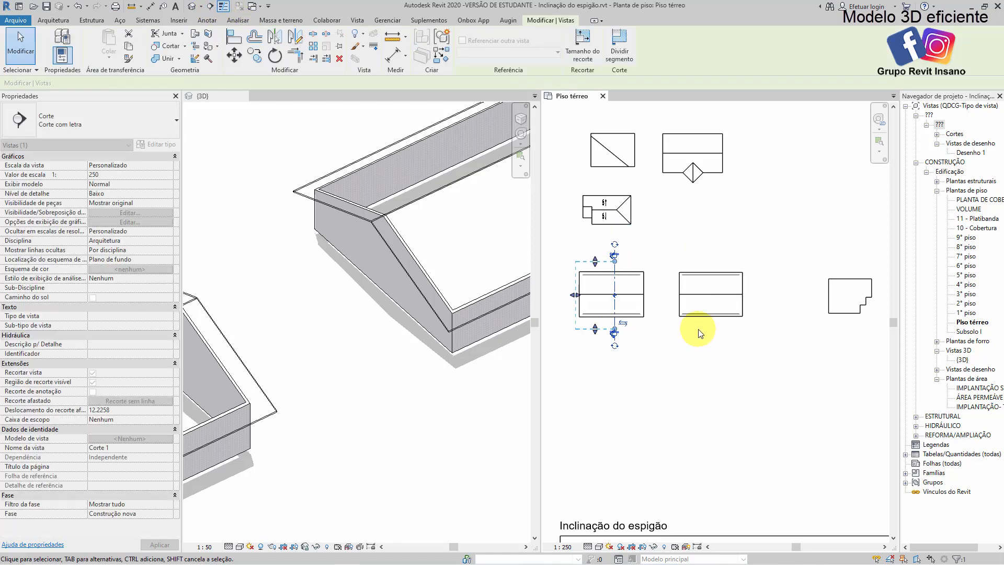
Open the section view Corte 1 and examine the gable roof's profile and its eave at the wall
{"action": "scroll", "coordinate": [617, 309], "scroll_direction": "up", "scroll_amount": 3}
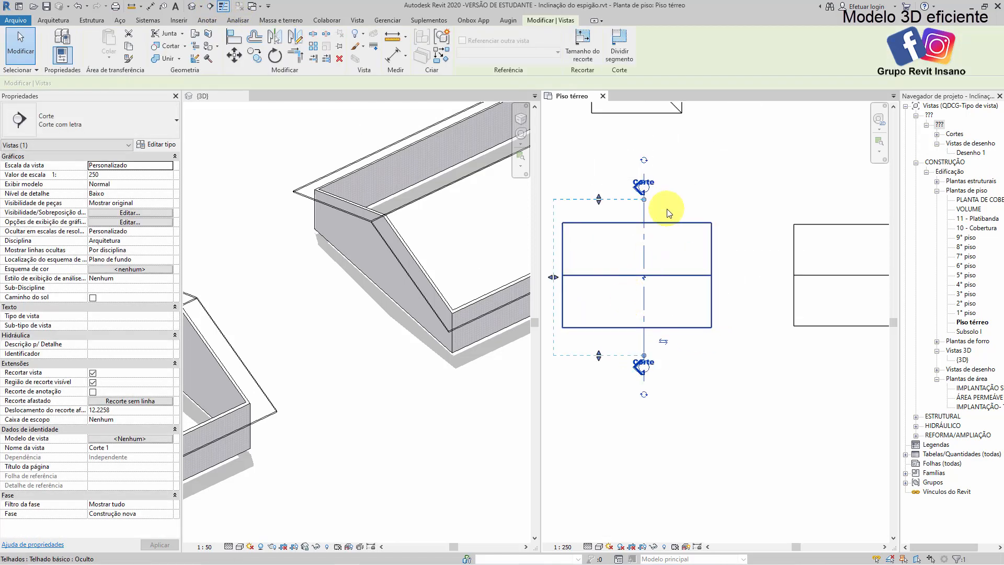
{"action": "left_click", "coordinate": [936, 133]}
{"action": "double_click", "coordinate": [962, 144]}
{"action": "left_click", "coordinate": [786, 264]}
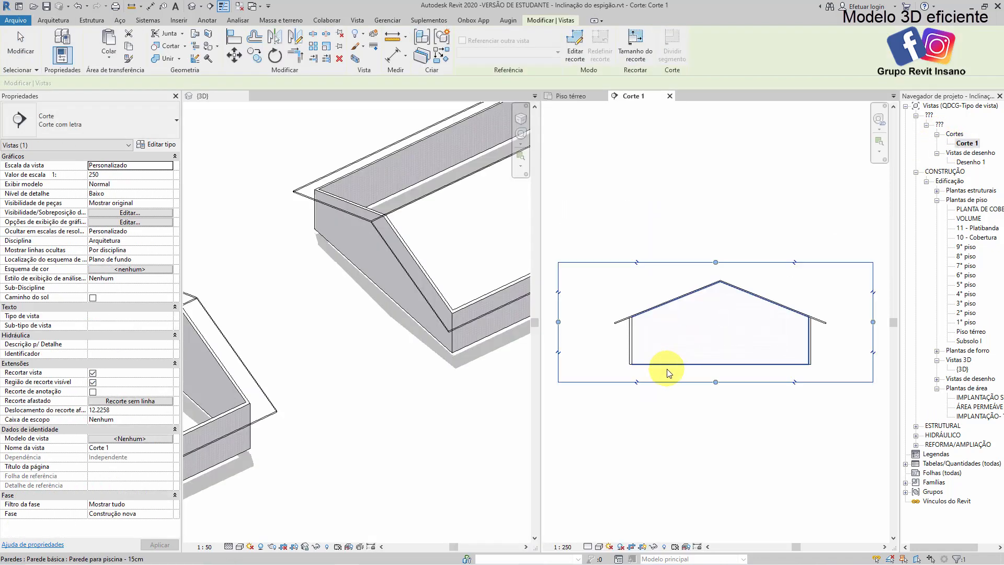
{"action": "middle_click_drag", "start_coordinate": [704, 365], "coordinate": [713, 334]}
{"action": "scroll", "coordinate": [658, 315], "scroll_direction": "up", "scroll_amount": 4}
{"action": "scroll", "coordinate": [602, 293], "scroll_direction": "up", "scroll_amount": 2}
{"action": "middle_click_drag", "start_coordinate": [601, 291], "coordinate": [674, 309]}
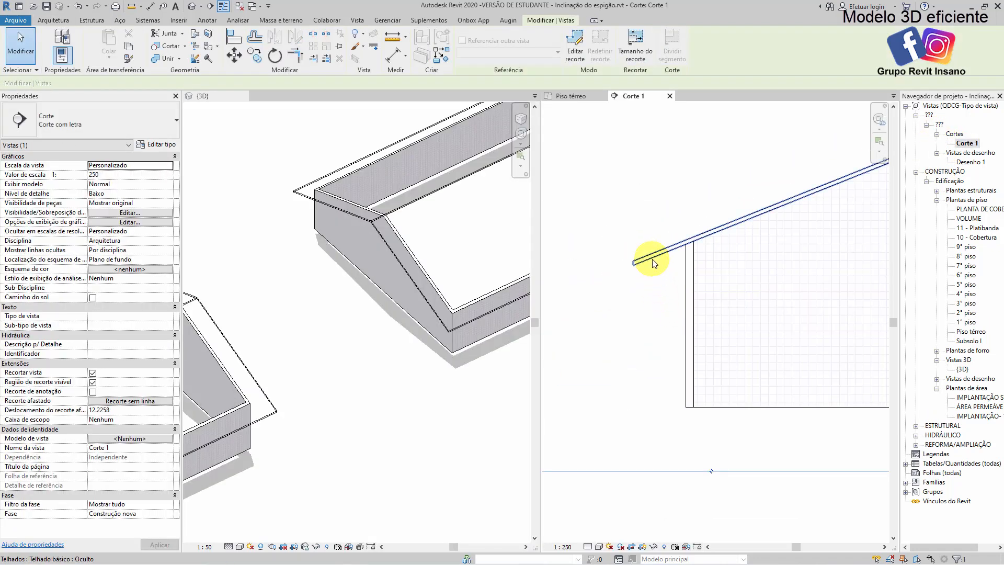
{"action": "scroll", "coordinate": [409, 354], "scroll_direction": "down", "scroll_amount": 3}
{"action": "scroll", "coordinate": [441, 334], "scroll_direction": "down", "scroll_amount": 2}
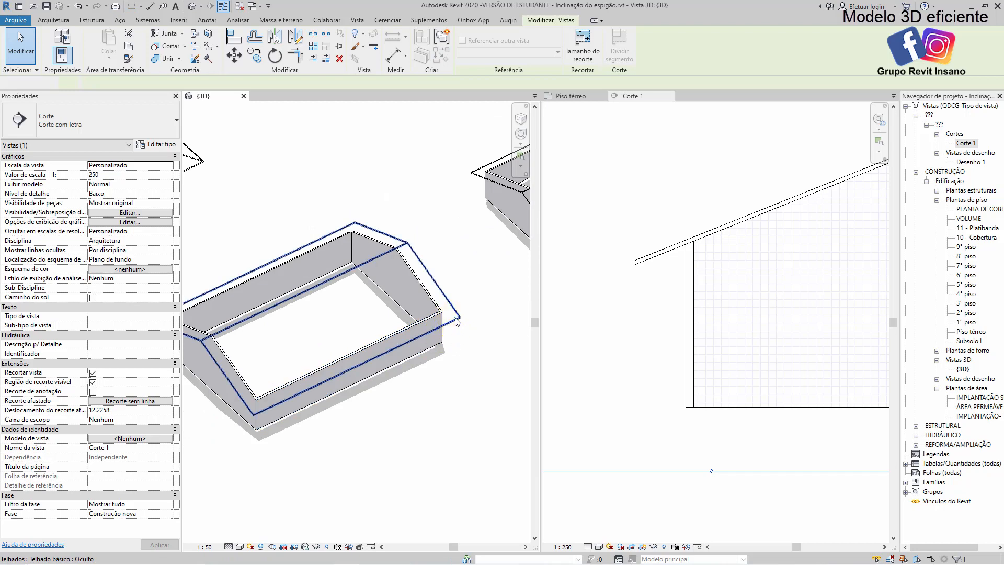
Edit the first gable roof's footprint by moving one long eave line outward to about 2.9 m from the wall, and finish the edit
{"action": "left_click", "coordinate": [453, 319]}
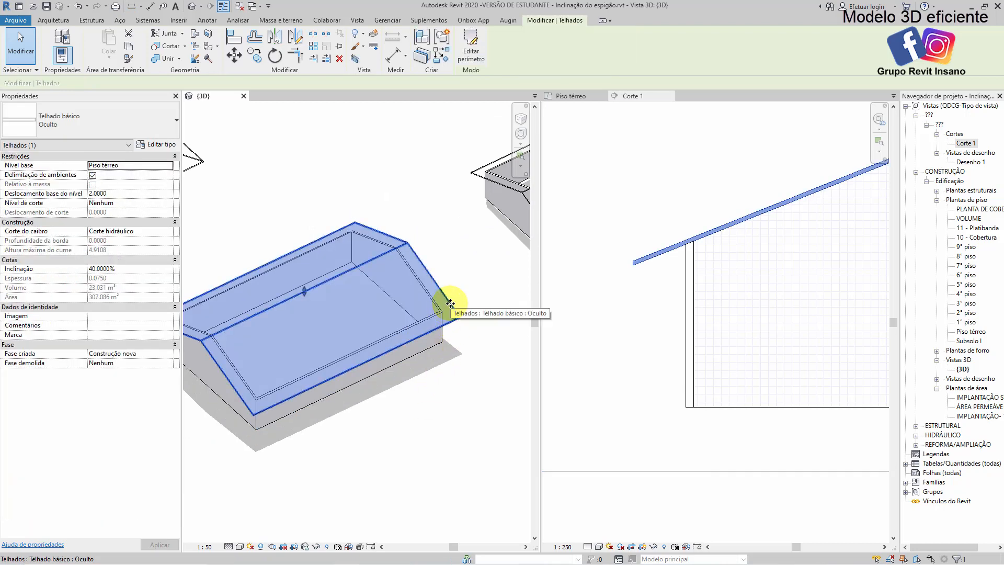
{"action": "double_click", "coordinate": [450, 304]}
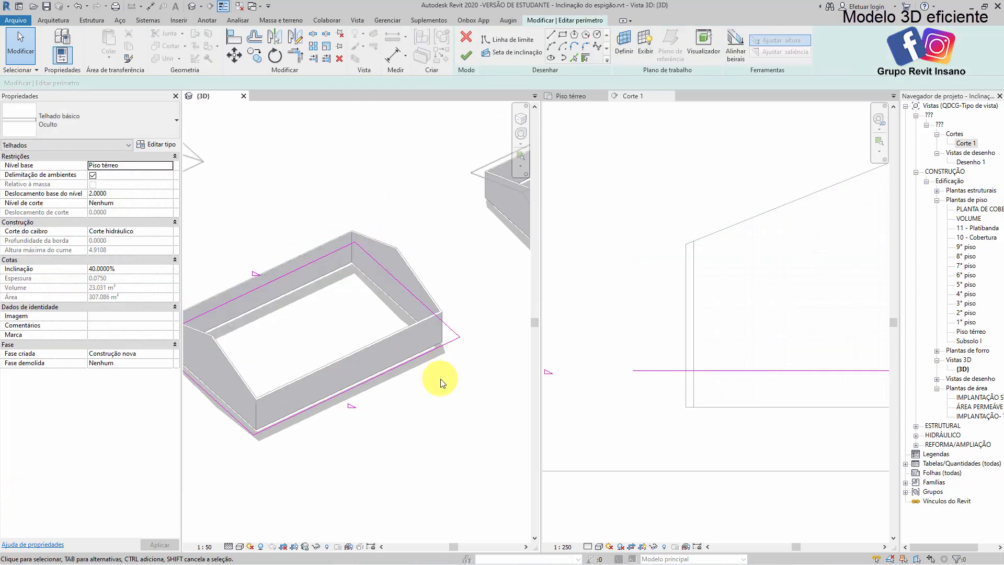
{"action": "middle_click_drag", "start_coordinate": [392, 381], "coordinate": [351, 312]}
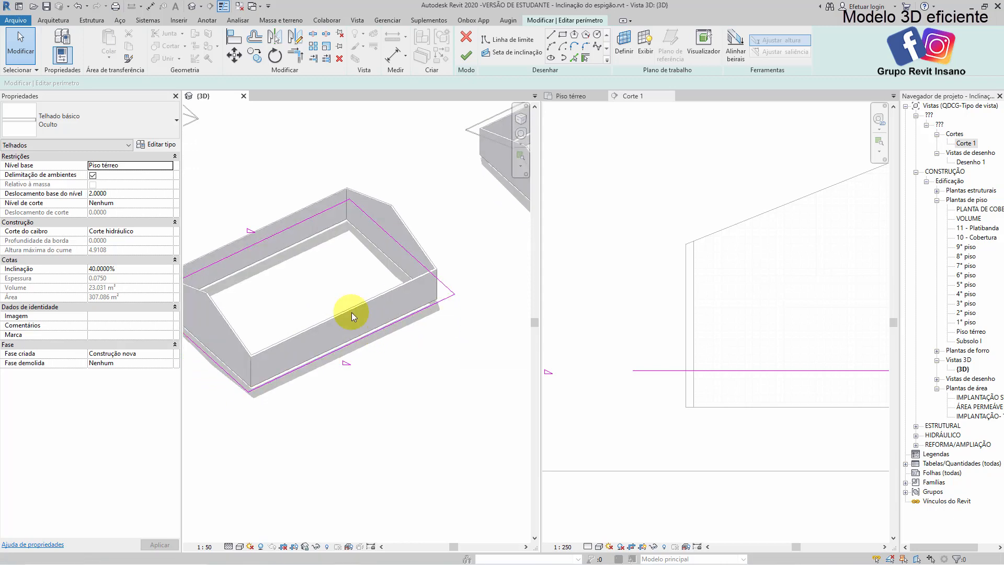
{"action": "left_click", "coordinate": [416, 312]}
{"action": "left_click_drag", "start_coordinate": [406, 317], "coordinate": [417, 331]}
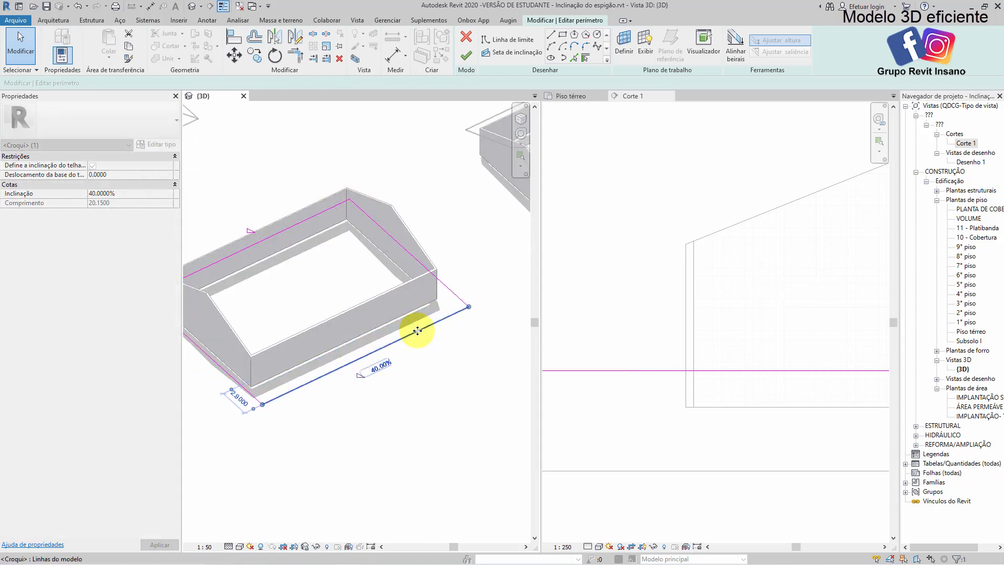
{"action": "scroll", "coordinate": [374, 324], "scroll_direction": "down", "scroll_amount": 1}
{"action": "scroll", "coordinate": [674, 348], "scroll_direction": "down", "scroll_amount": 2}
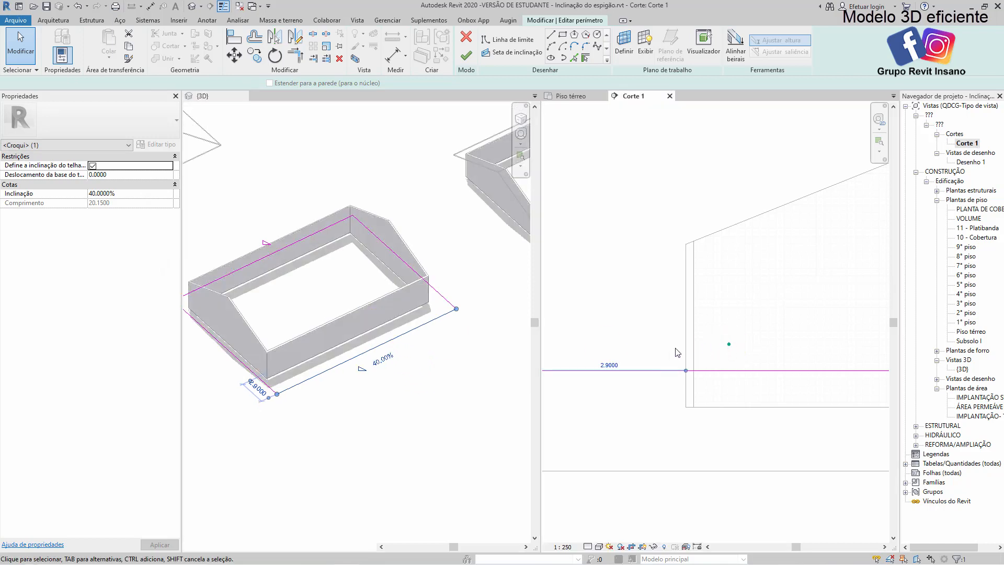
{"action": "middle_click_drag", "start_coordinate": [642, 363], "coordinate": [678, 347]}
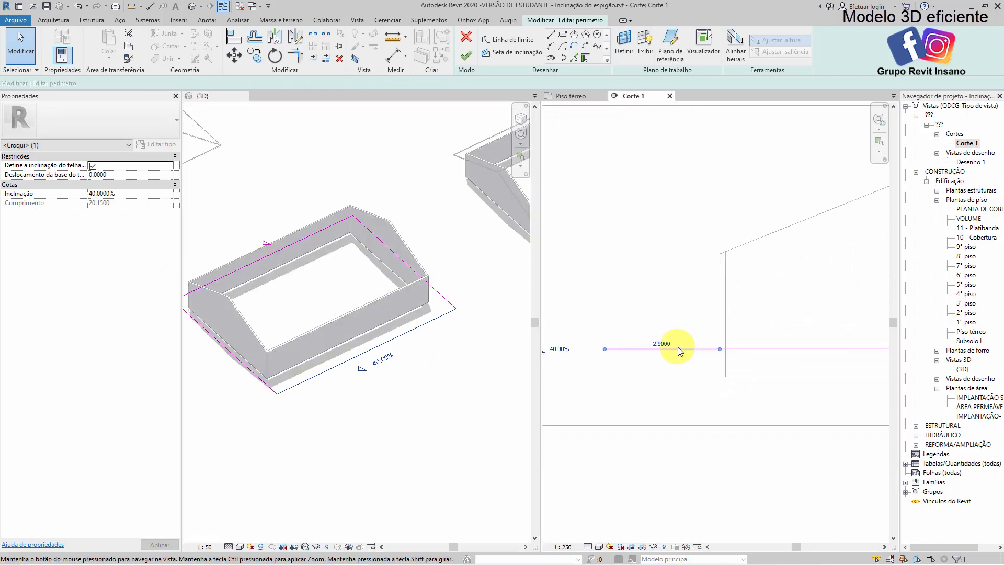
{"action": "left_click", "coordinate": [467, 55]}
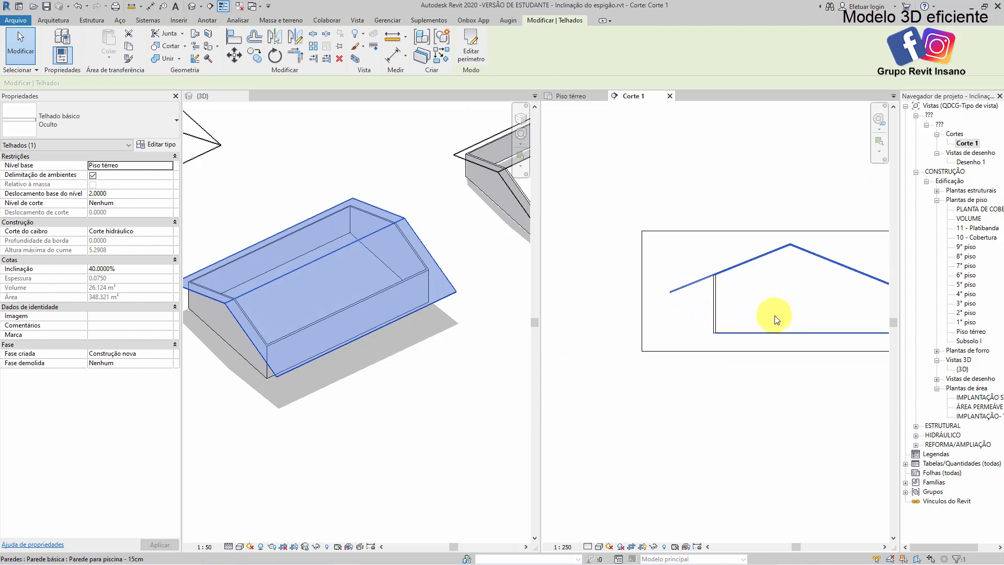
Draw a horizontal detail line about 16.5 m long in the section from the shorter eave's tip to beyond the opposite eave
{"action": "middle_click_drag", "start_coordinate": [777, 320], "coordinate": [704, 296]}
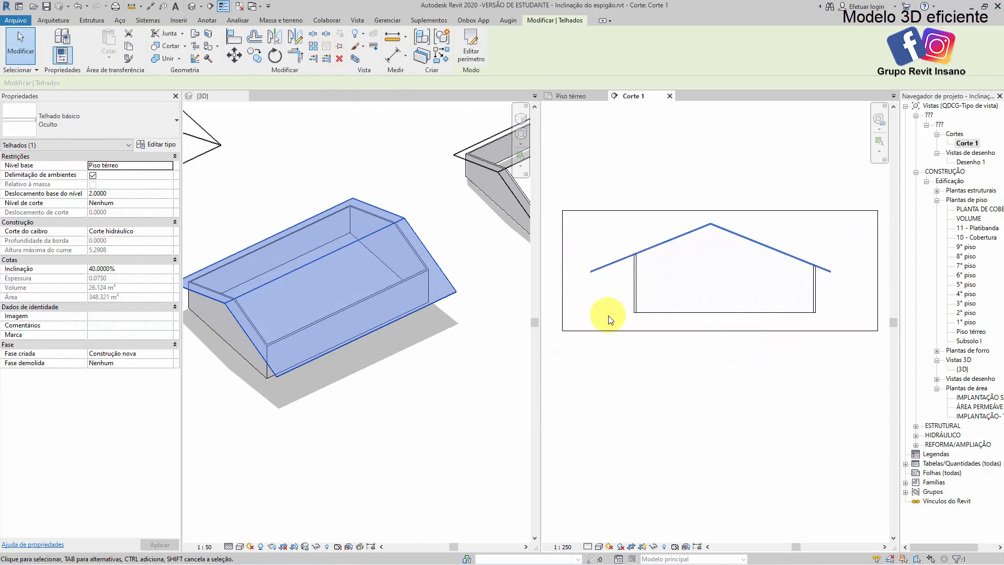
{"action": "key", "text": "l"}
{"action": "scroll", "coordinate": [825, 274], "scroll_direction": "up", "scroll_amount": 4}
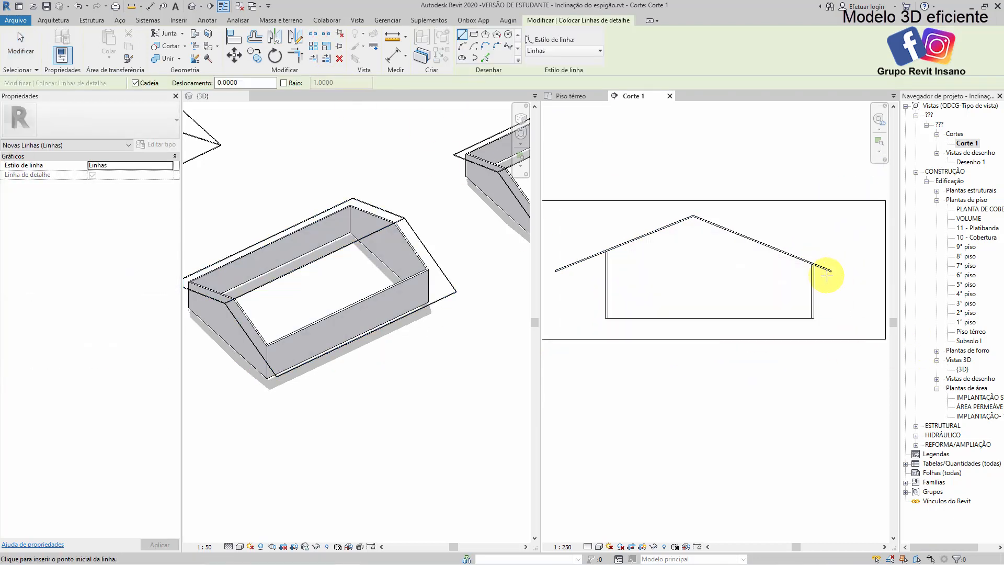
{"action": "left_click", "coordinate": [835, 272]}
{"action": "scroll", "coordinate": [836, 272], "scroll_direction": "down", "scroll_amount": 4}
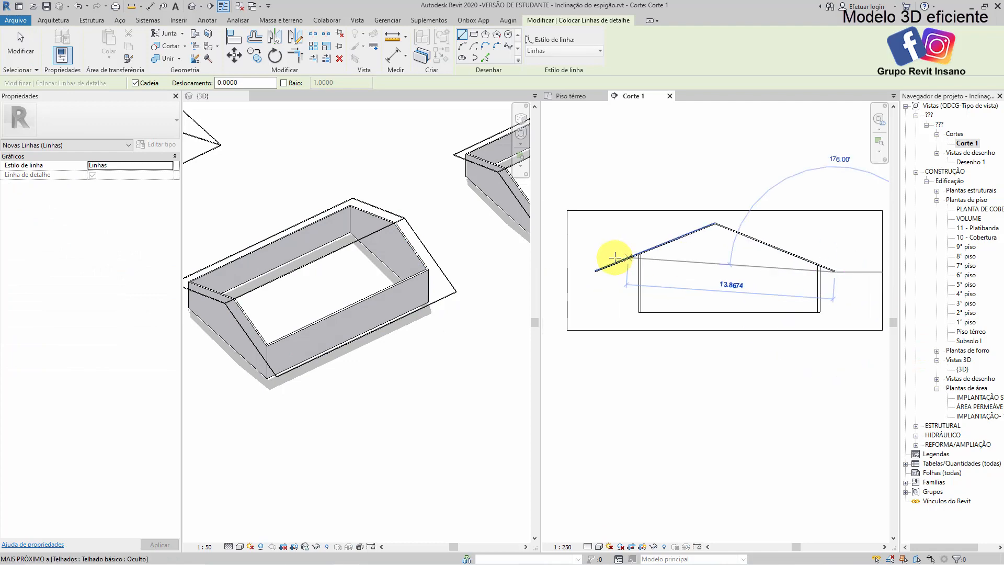
{"action": "left_click", "coordinate": [586, 271]}
{"action": "key", "text": "Escape"}
{"action": "key", "text": "Escape"}
Draw a vertical detail line in Corte 1 from near the middle of the wall's base to above the roof
{"action": "scroll", "coordinate": [740, 306], "scroll_direction": "up", "scroll_amount": 1}
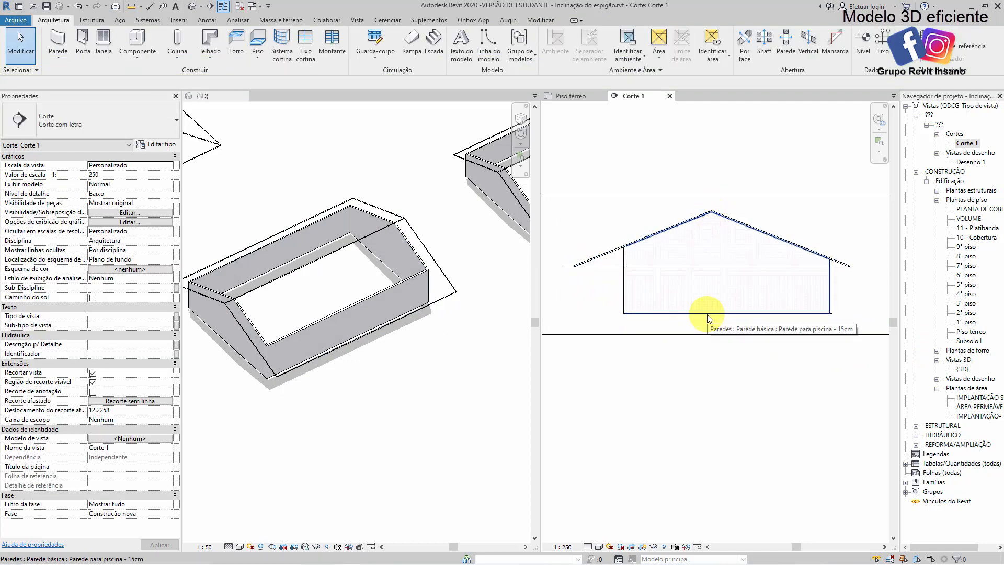
{"action": "key", "text": "d"}
{"action": "key", "text": "l"}
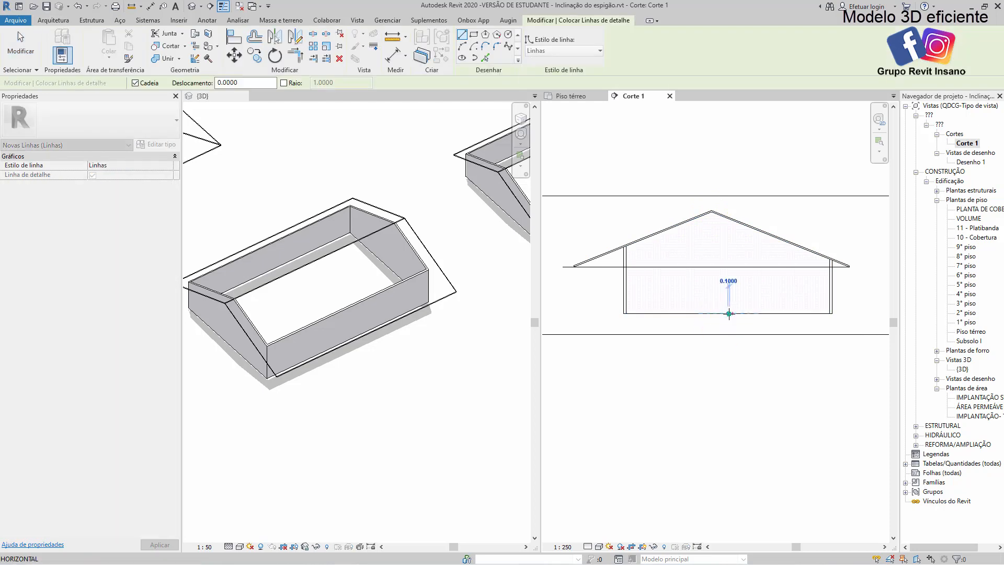
{"action": "left_click", "coordinate": [728, 177]}
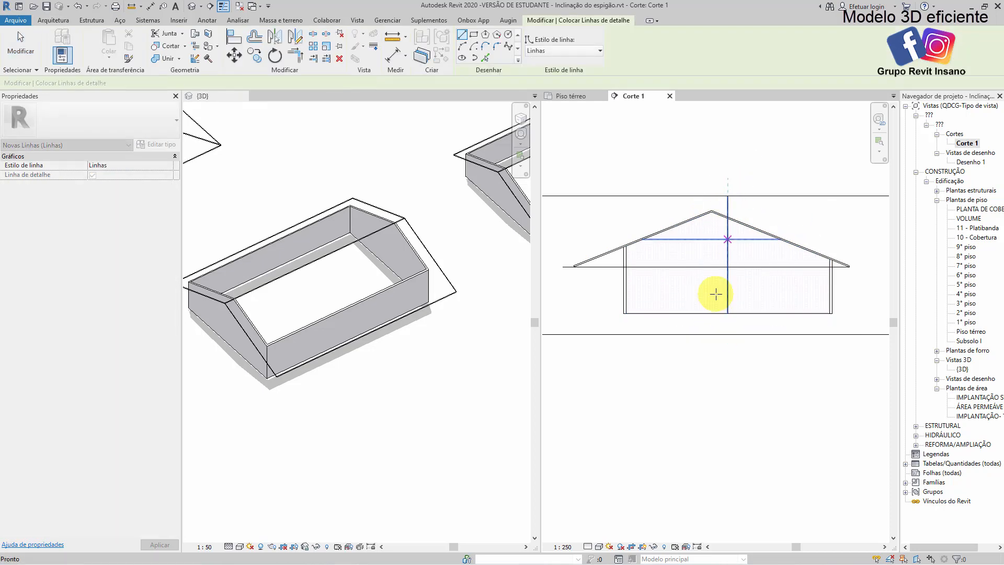
{"action": "key", "text": "Escape"}
{"action": "key", "text": "Escape"}
{"action": "middle_click_drag", "start_coordinate": [677, 350], "coordinate": [684, 353]}
Place a section line crosswise through the second gable-roofed building in the ground floor plan
{"action": "scroll", "coordinate": [473, 308], "scroll_direction": "down", "scroll_amount": 1}
{"action": "middle_click_drag", "start_coordinate": [516, 251], "coordinate": [426, 344]}
{"action": "scroll", "coordinate": [372, 250], "scroll_direction": "up", "scroll_amount": 1}
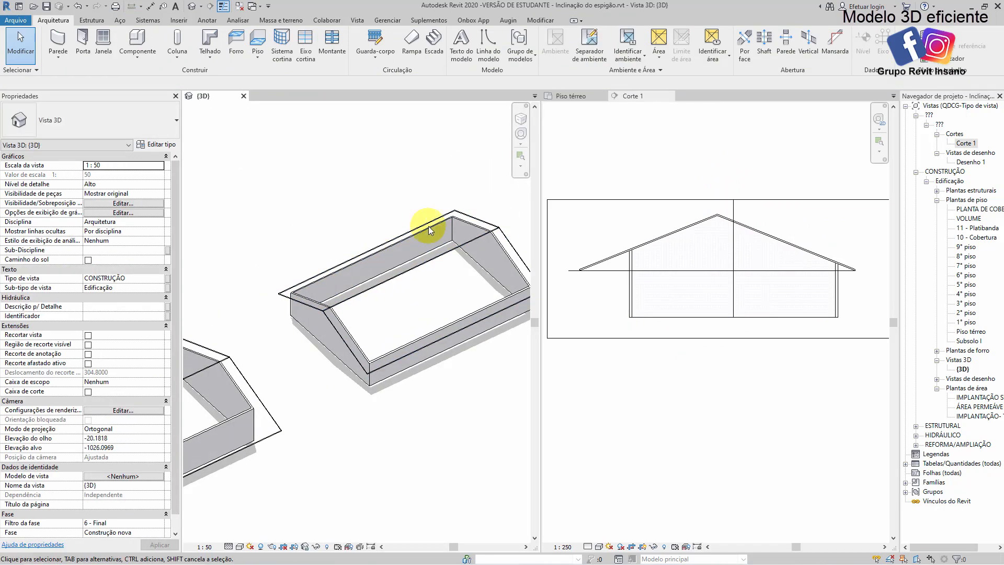
{"action": "left_click", "coordinate": [573, 96]}
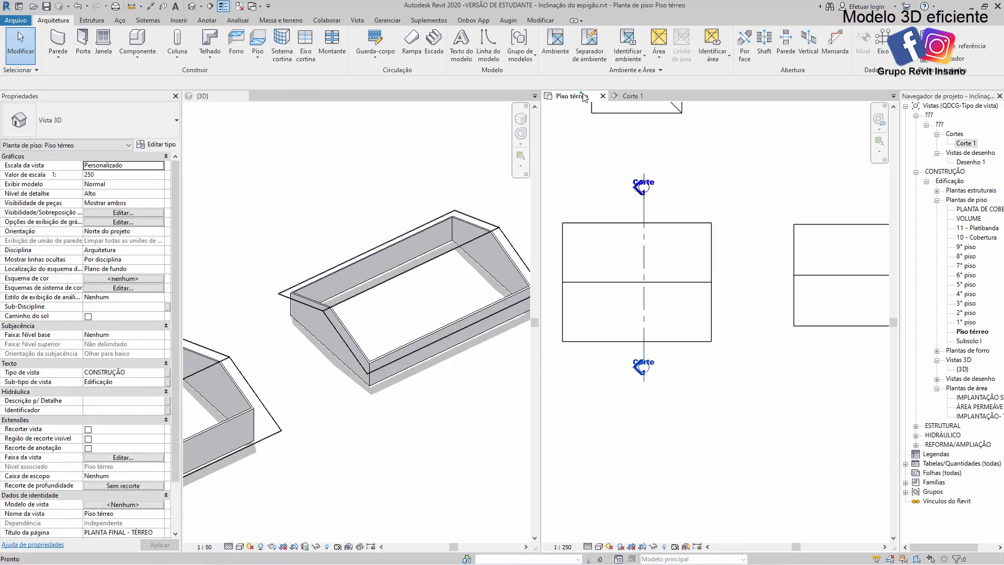
{"action": "left_click", "coordinate": [217, 6]}
{"action": "middle_click_drag", "start_coordinate": [818, 366], "coordinate": [665, 377]}
{"action": "left_click", "coordinate": [710, 368]}
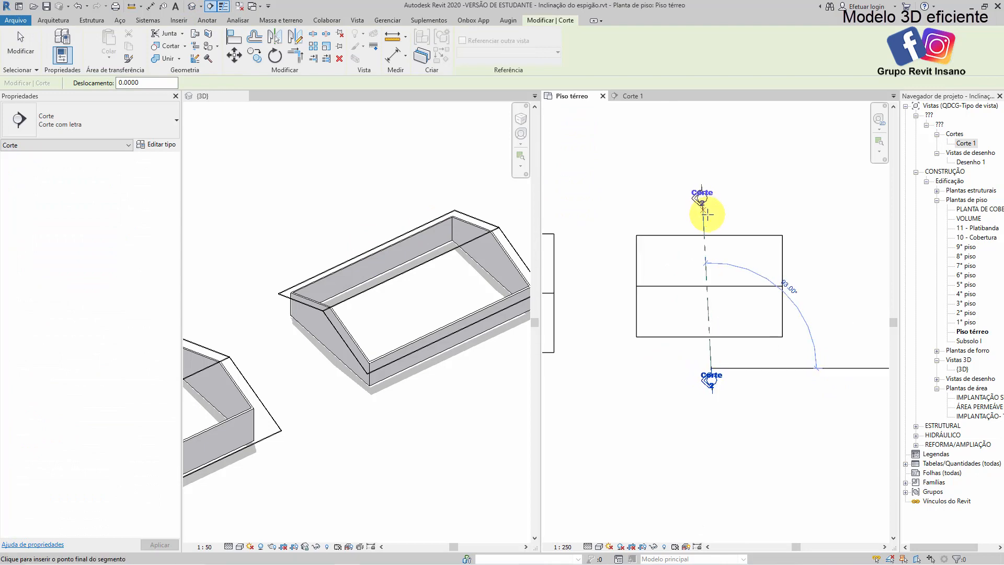
{"action": "left_click", "coordinate": [706, 214]}
Open Corte 2 and shorten its view depth in the ground floor plan to about 13.2 m, excluding the first building
{"action": "double_click", "coordinate": [962, 143]}
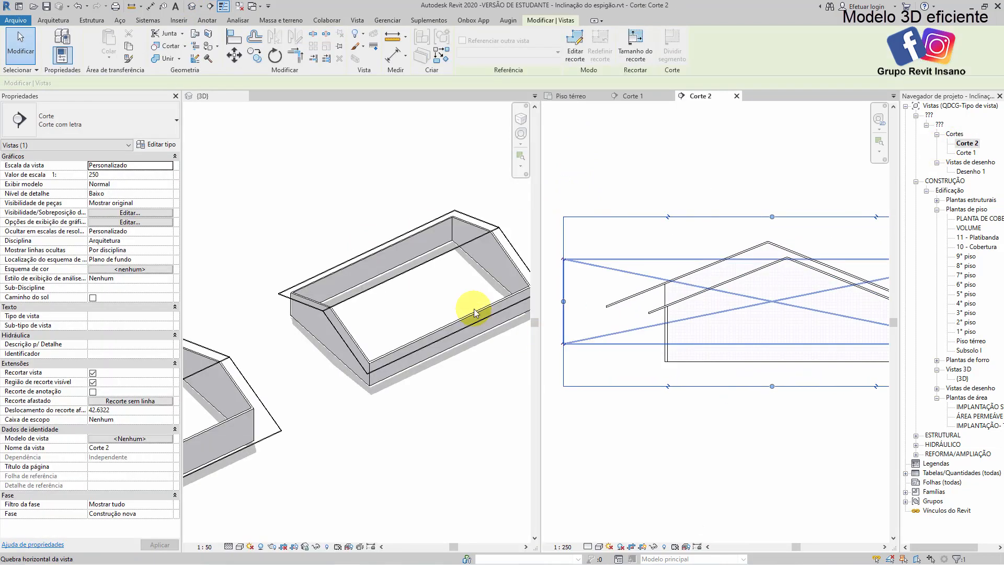
{"action": "scroll", "coordinate": [761, 287], "scroll_direction": "up", "scroll_amount": 1}
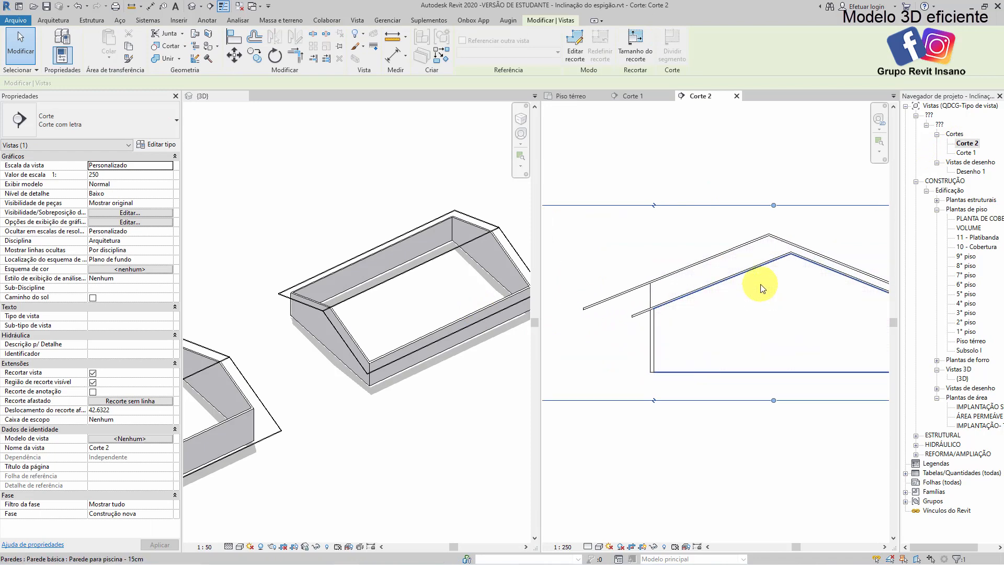
{"action": "left_click", "coordinate": [425, 215]}
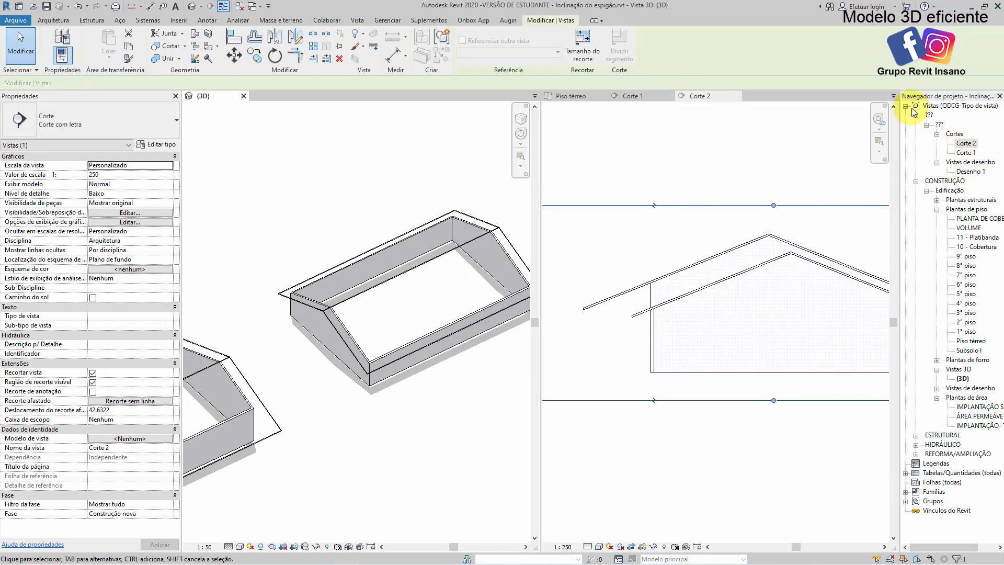
{"action": "left_click", "coordinate": [572, 96]}
{"action": "scroll", "coordinate": [649, 234], "scroll_direction": "down", "scroll_amount": 3}
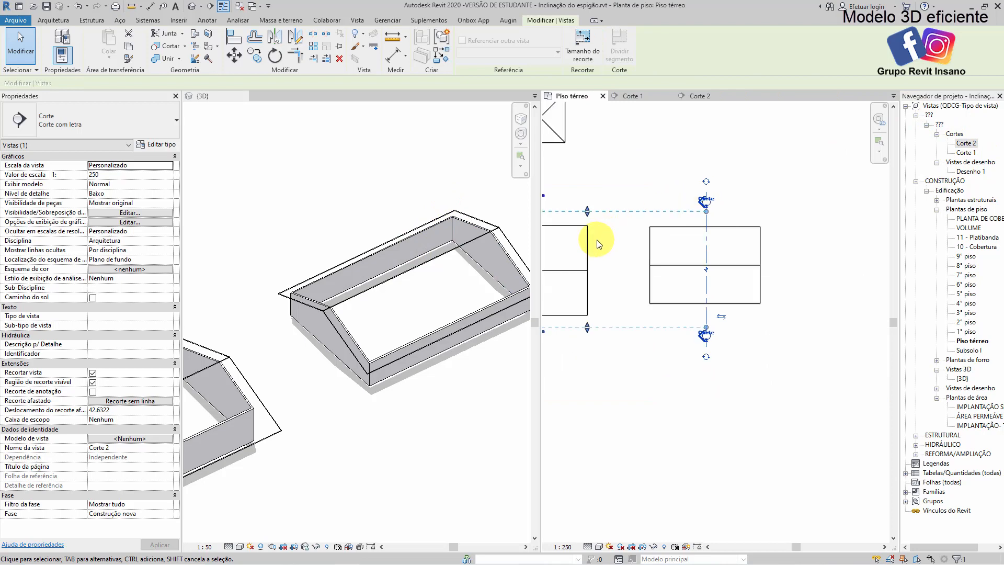
{"action": "middle_click_drag", "start_coordinate": [650, 234], "coordinate": [674, 225]}
{"action": "left_click_drag", "start_coordinate": [572, 235], "coordinate": [650, 227]}
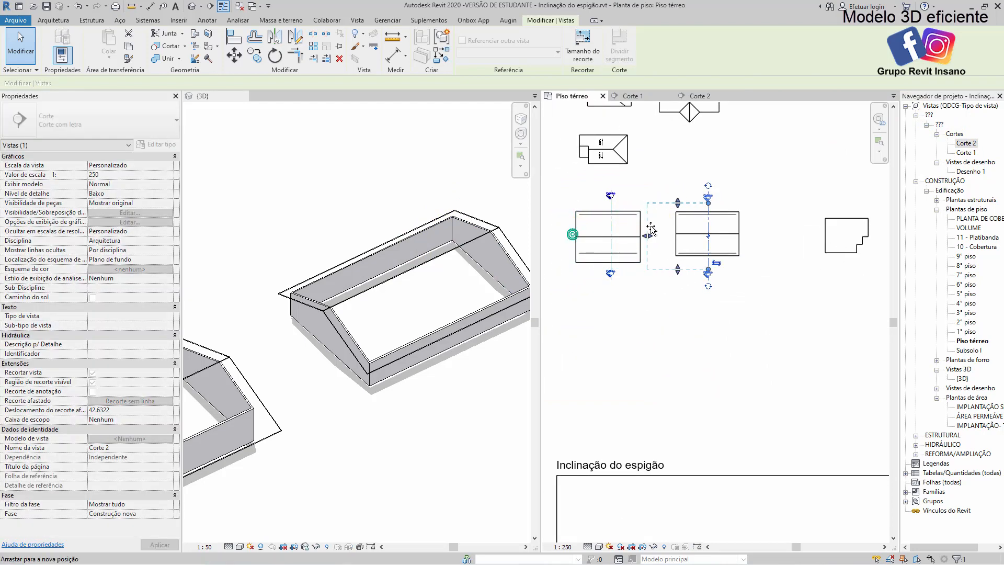
Edit the second gable roof's footprint by moving one long eave line outward to 3 m from the wall, and finish the edit
{"action": "left_click", "coordinate": [701, 95]}
{"action": "scroll", "coordinate": [686, 307], "scroll_direction": "up", "scroll_amount": 3}
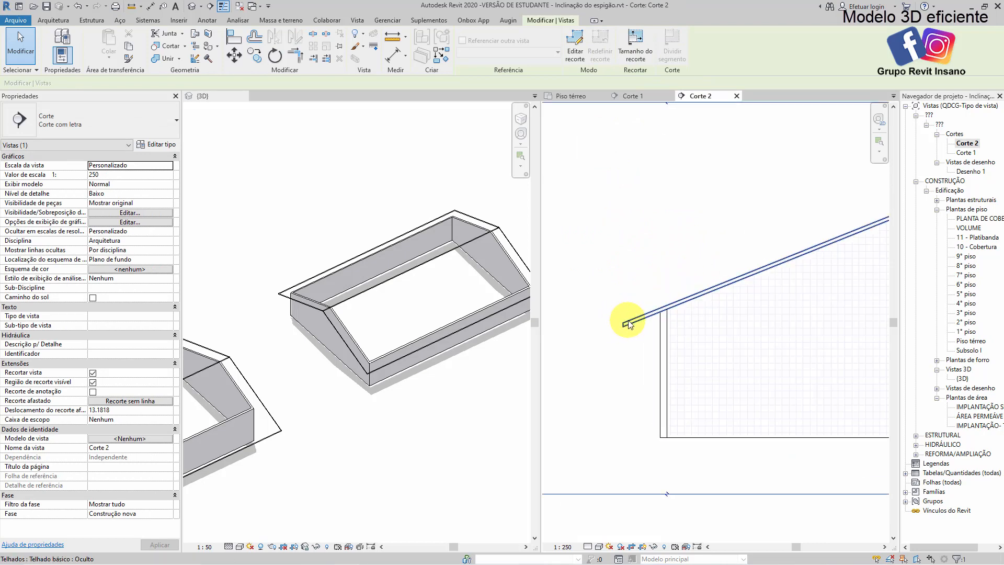
{"action": "double_click", "coordinate": [628, 323]}
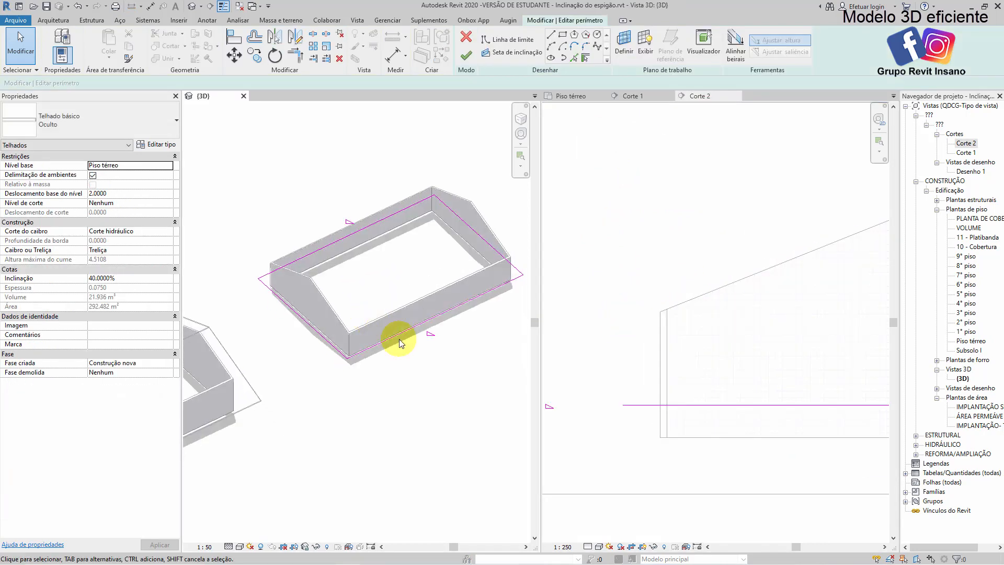
{"action": "middle_click_drag", "start_coordinate": [291, 254], "coordinate": [348, 229]}
{"action": "middle_click_drag", "start_coordinate": [459, 301], "coordinate": [361, 297]}
{"action": "scroll", "coordinate": [360, 297], "scroll_direction": "up", "scroll_amount": 1}
{"action": "left_click", "coordinate": [420, 275]}
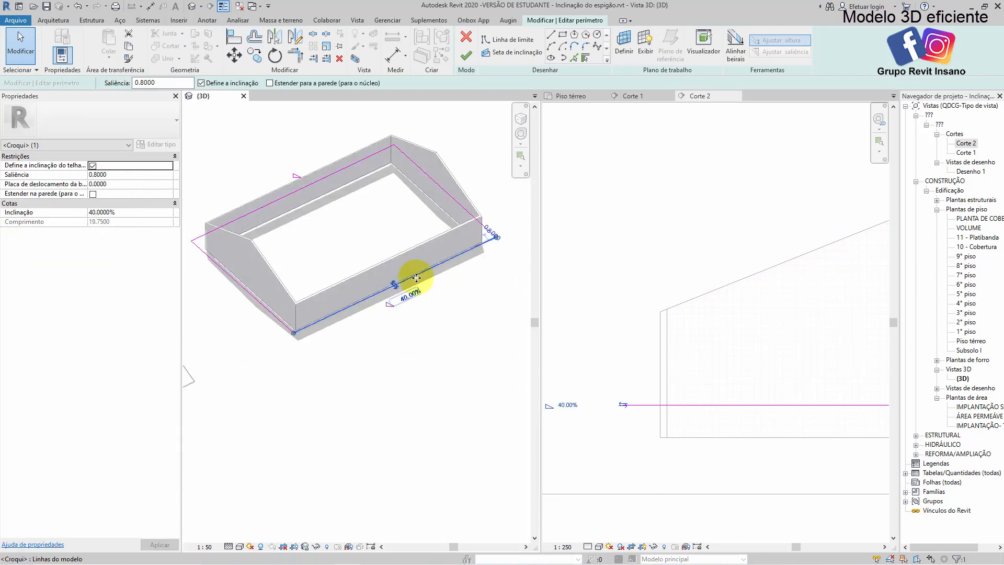
{"action": "left_click_drag", "start_coordinate": [422, 281], "coordinate": [436, 295]}
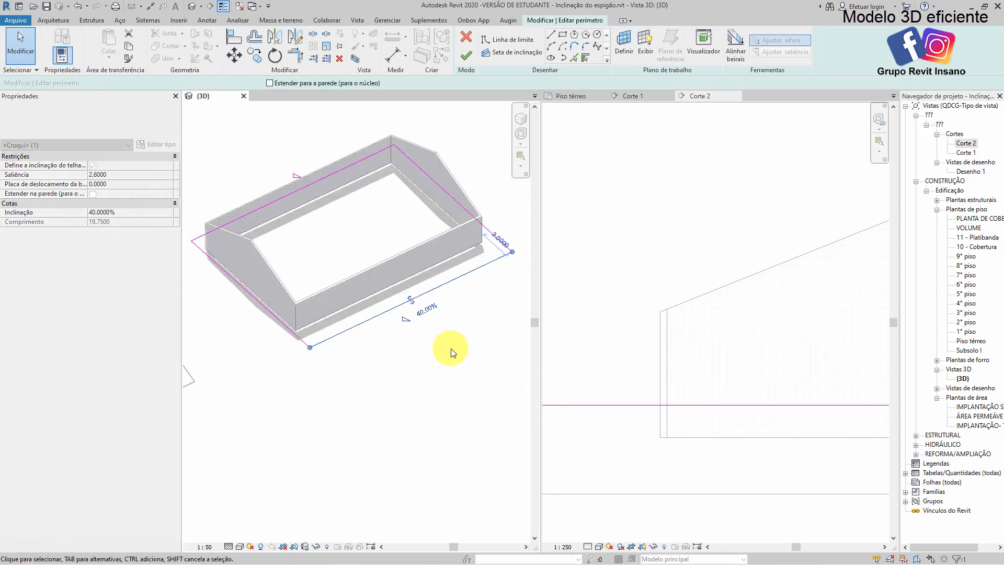
{"action": "left_click", "coordinate": [449, 376]}
{"action": "left_click", "coordinate": [634, 273]}
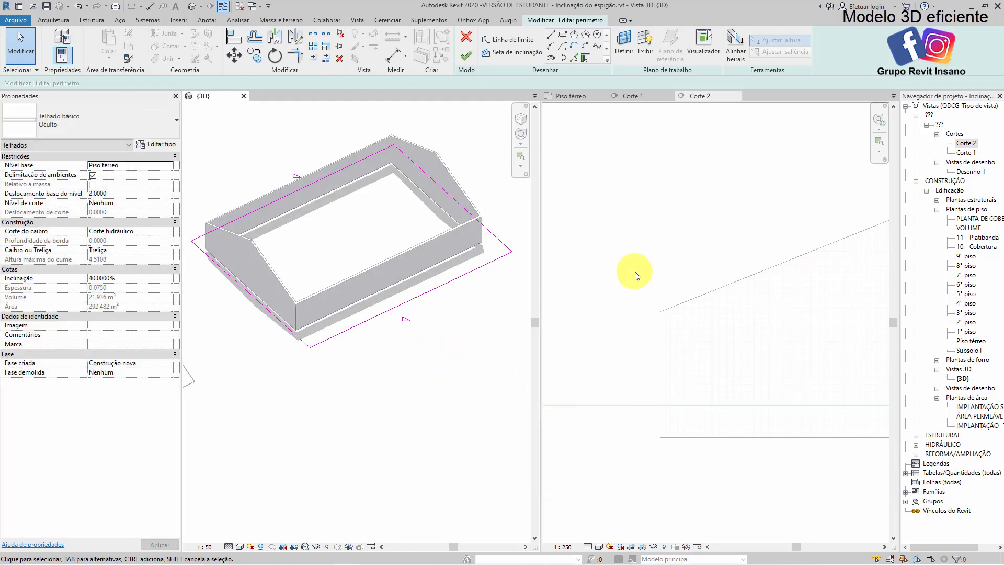
{"action": "left_click", "coordinate": [466, 55]}
{"action": "scroll", "coordinate": [706, 265], "scroll_direction": "down", "scroll_amount": 4}
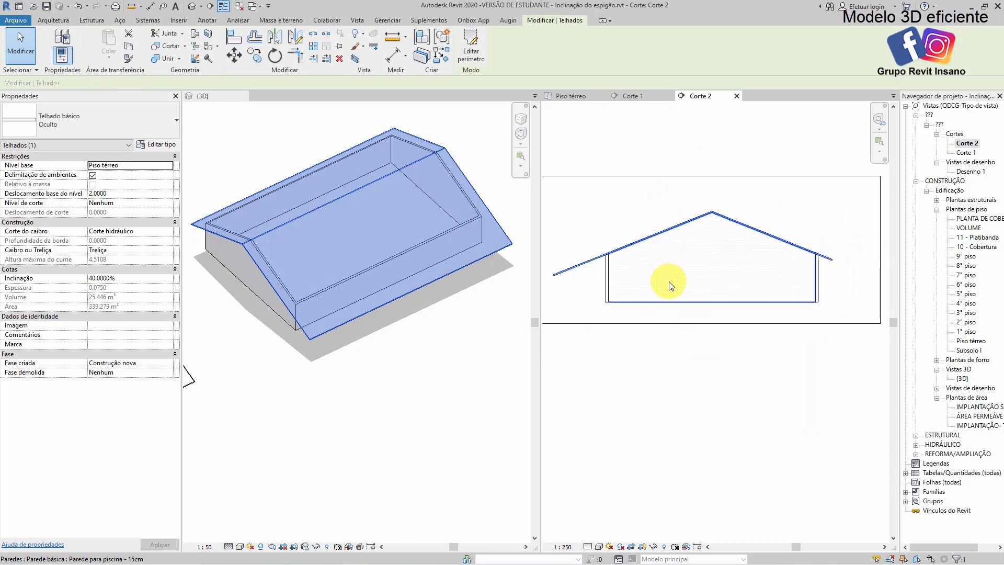
Draw a vertical detail line in Corte 2 from the midpoint of the wall's base to above the ridge
{"action": "left_click", "coordinate": [691, 300]}
{"action": "key", "text": "d"}
{"action": "key", "text": "l"}
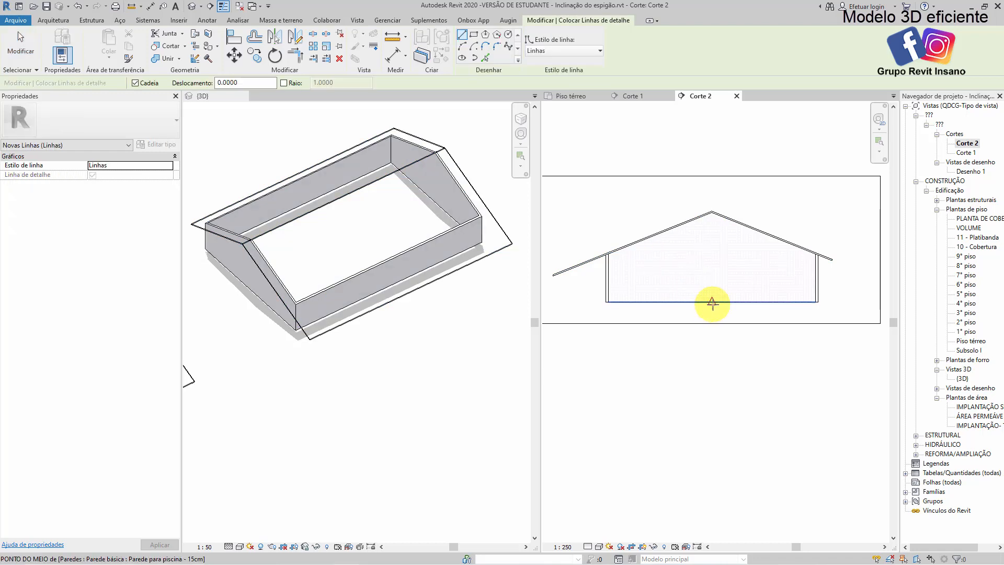
{"action": "left_click", "coordinate": [712, 302]}
{"action": "left_click", "coordinate": [711, 187]}
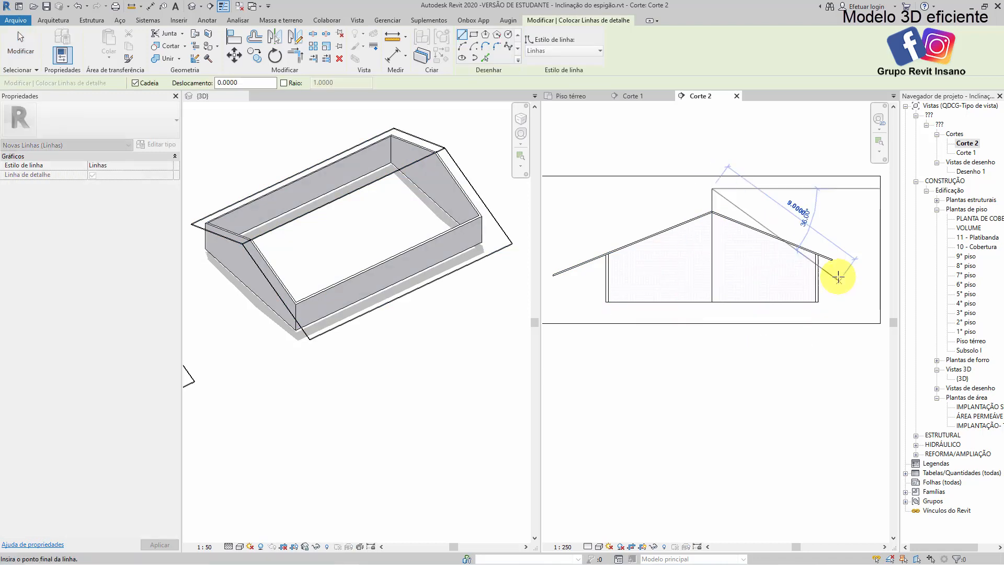
{"action": "key", "text": "Escape"}
Draw a horizontal detail line about 16.2 m long in Corte 2 from the shorter eave's tip to beyond the opposite eave
{"action": "scroll", "coordinate": [832, 259], "scroll_direction": "up", "scroll_amount": 5}
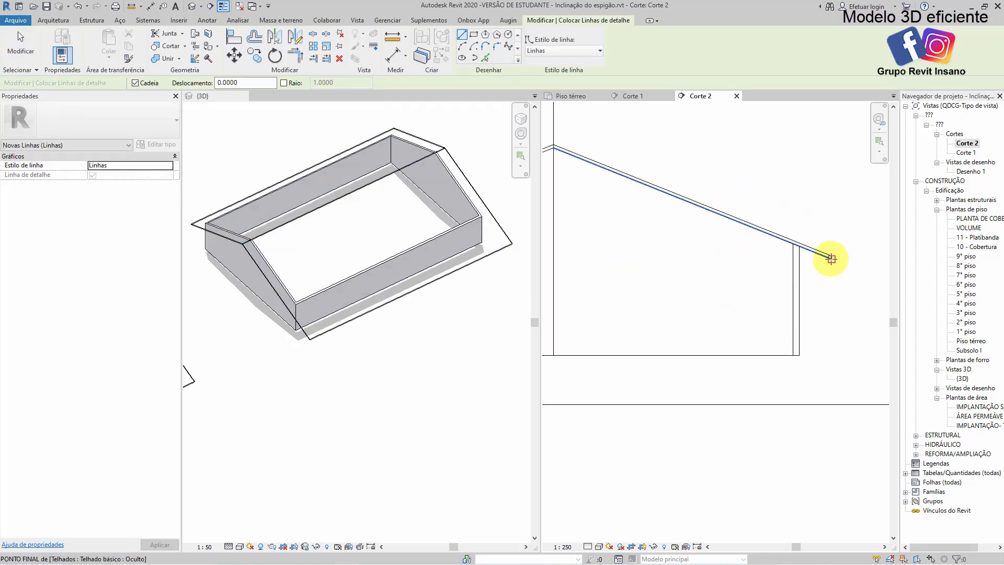
{"action": "left_click", "coordinate": [832, 259]}
{"action": "scroll", "coordinate": [835, 259], "scroll_direction": "down", "scroll_amount": 7}
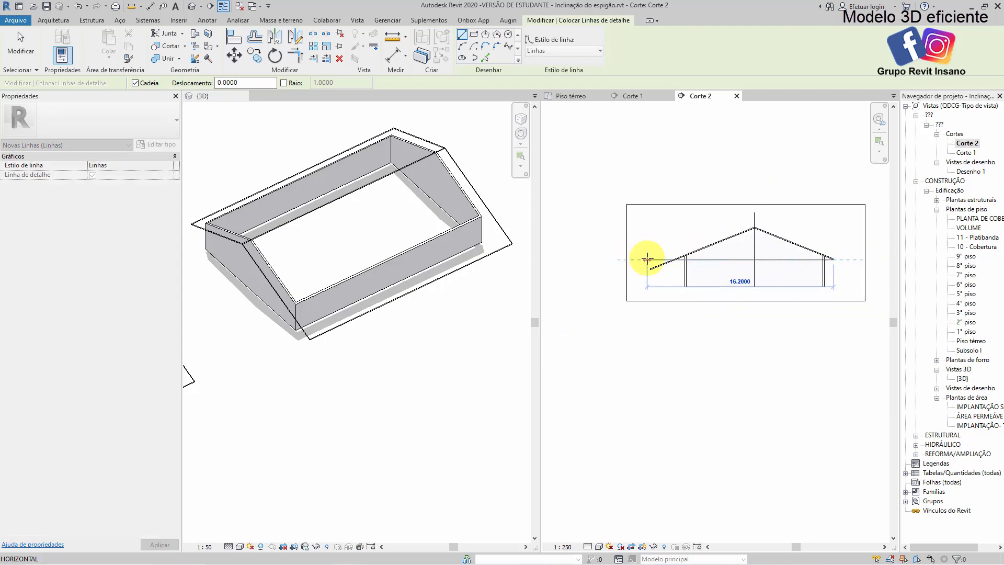
{"action": "left_click", "coordinate": [647, 260]}
{"action": "key", "text": "Escape"}
{"action": "key", "text": "Escape"}
Dimension the vertical distance between the horizontal detail line and the longer eave's tip in Corte 2
{"action": "scroll", "coordinate": [652, 277], "scroll_direction": "up", "scroll_amount": 3}
{"action": "scroll", "coordinate": [678, 272], "scroll_direction": "up", "scroll_amount": 3}
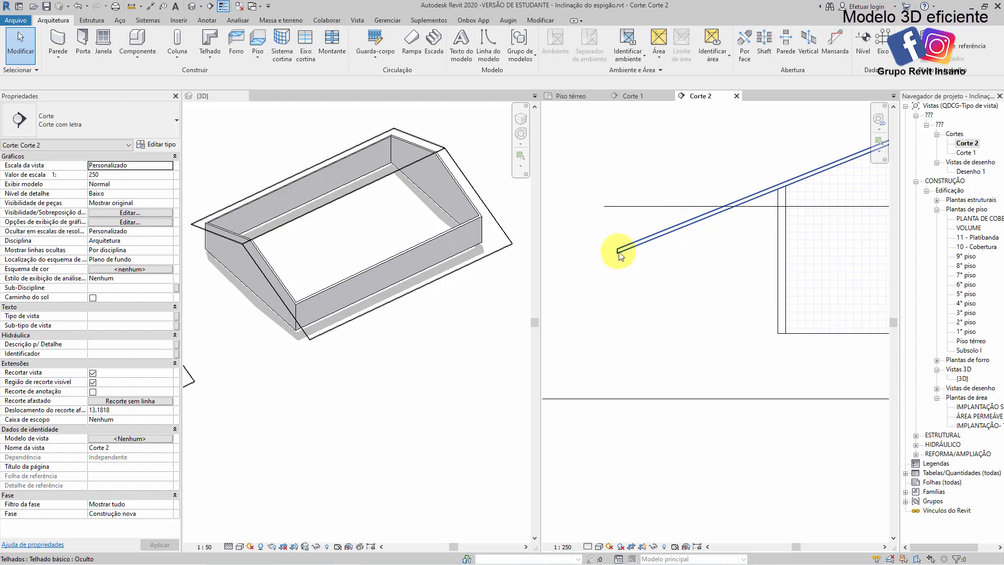
{"action": "middle_click_drag", "start_coordinate": [618, 256], "coordinate": [619, 257]}
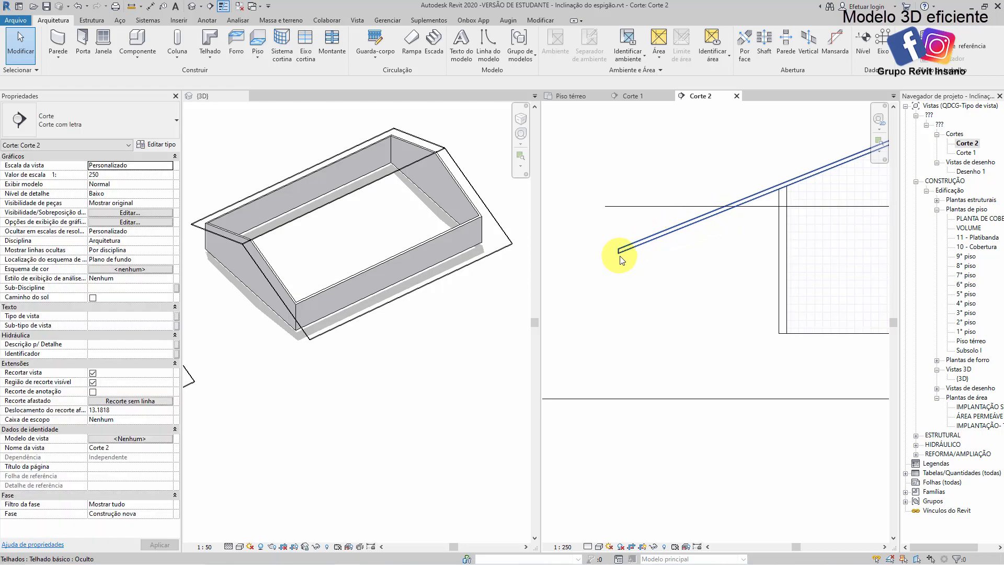
{"action": "key", "text": "i"}
{"action": "scroll", "coordinate": [618, 264], "scroll_direction": "up", "scroll_amount": 2}
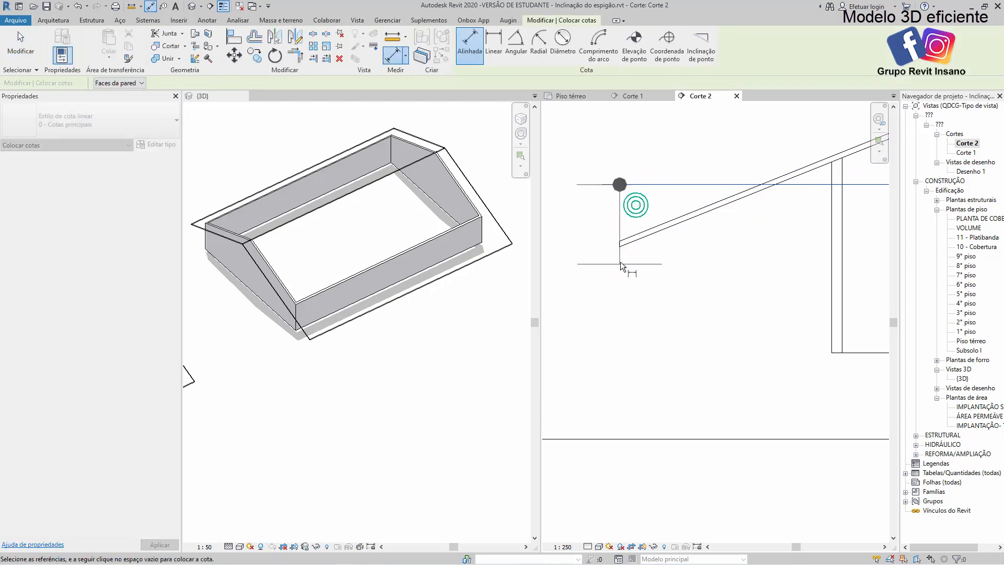
{"action": "left_click", "coordinate": [620, 245]}
{"action": "scroll", "coordinate": [614, 268], "scroll_direction": "down", "scroll_amount": 2}
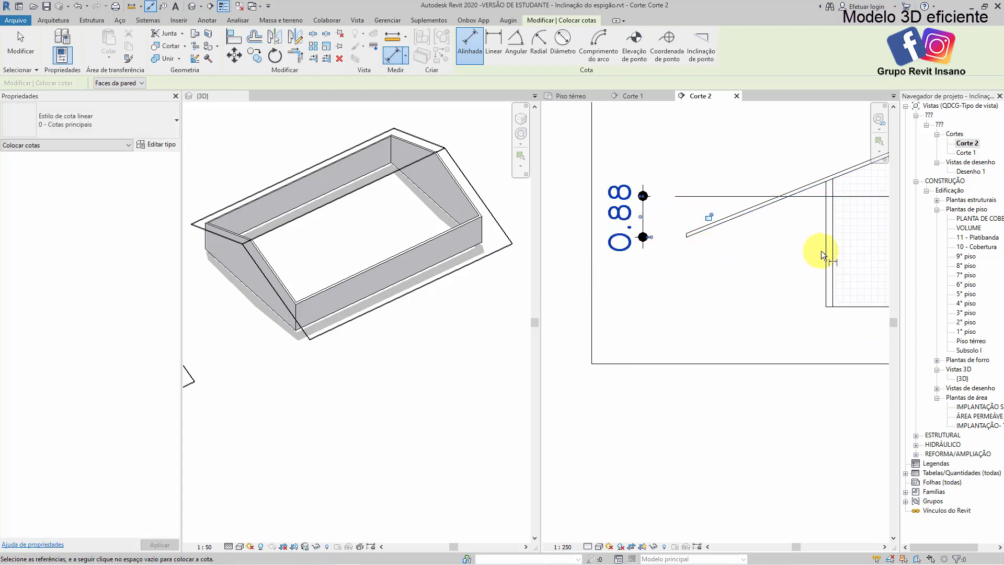
Dimension the longer eave's horizontal overhang from the wall's outer face to the roof tip in Corte 2
{"action": "left_click", "coordinate": [820, 250]}
{"action": "left_click", "coordinate": [689, 237]}
{"action": "left_click", "coordinate": [692, 284]}
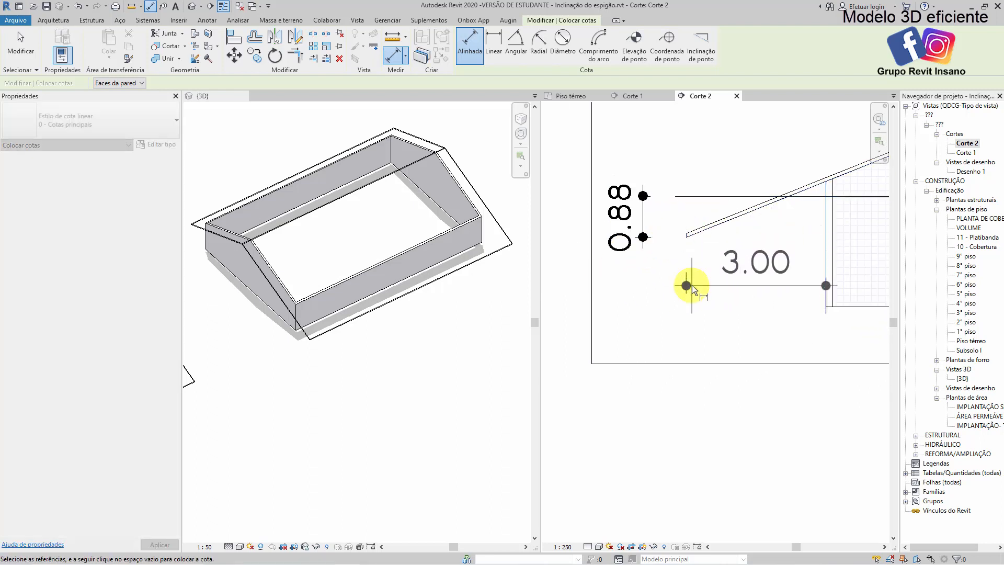
Dimension the longer eave's horizontal overhang from the wall's outer face to the roof tip in Corte 1
{"action": "left_click", "coordinate": [636, 95]}
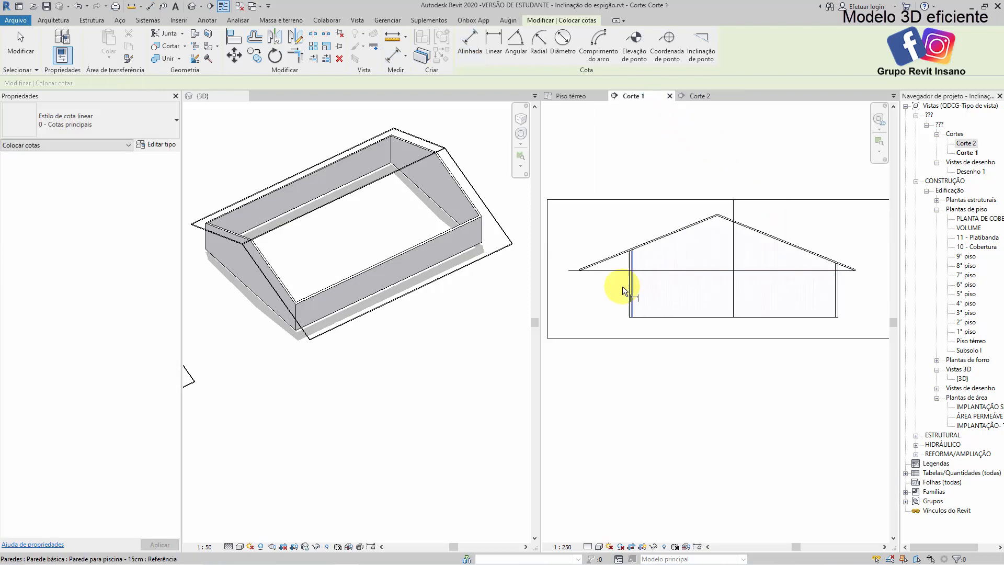
{"action": "key", "text": "d"}
{"action": "key", "text": "i"}
{"action": "scroll", "coordinate": [614, 270], "scroll_direction": "up", "scroll_amount": 4}
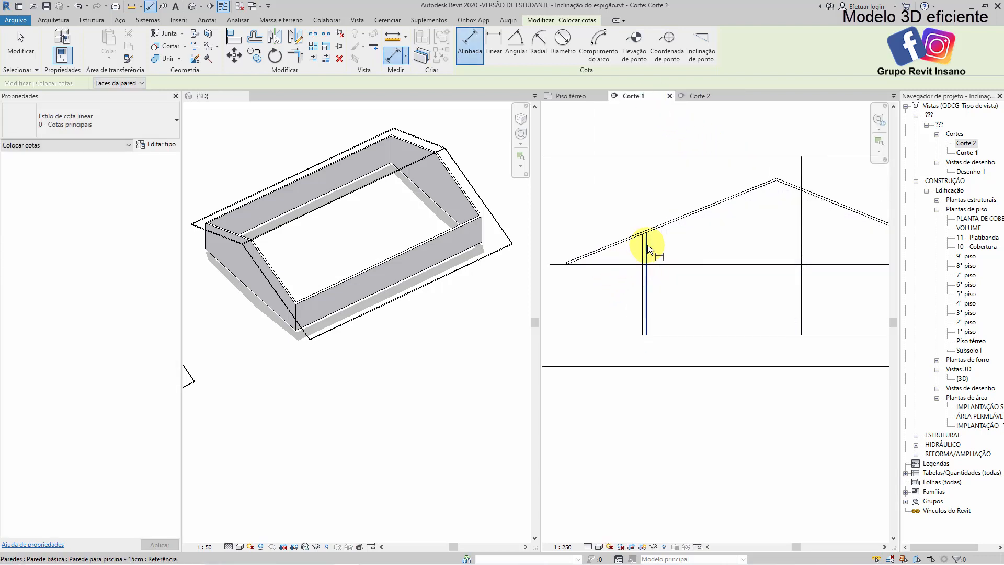
{"action": "scroll", "coordinate": [647, 245], "scroll_direction": "down", "scroll_amount": 2}
{"action": "scroll", "coordinate": [724, 213], "scroll_direction": "up", "scroll_amount": 1}
{"action": "scroll", "coordinate": [569, 265], "scroll_direction": "up", "scroll_amount": 4}
{"action": "left_click", "coordinate": [679, 251]}
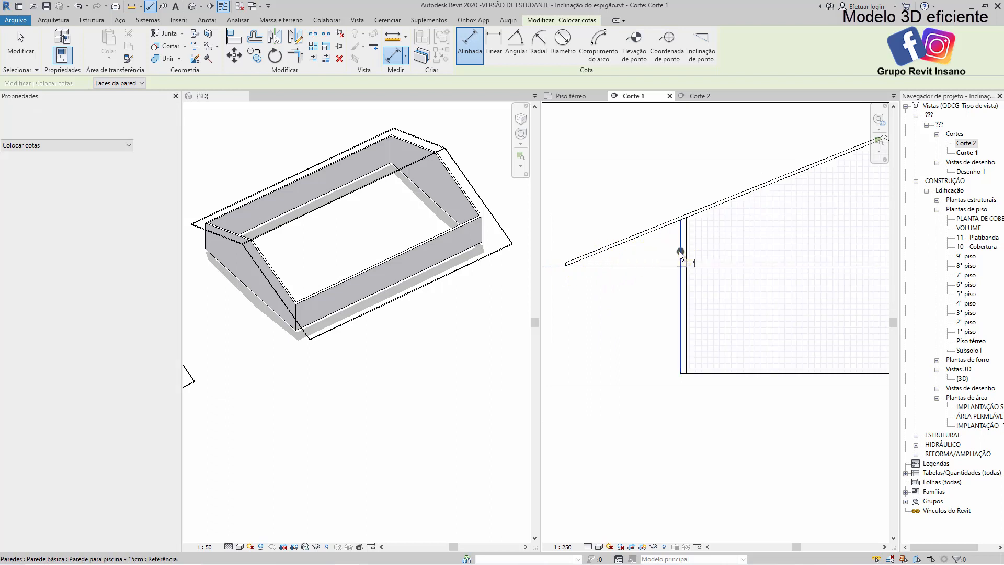
{"action": "left_click", "coordinate": [567, 265]}
{"action": "left_click", "coordinate": [623, 322]}
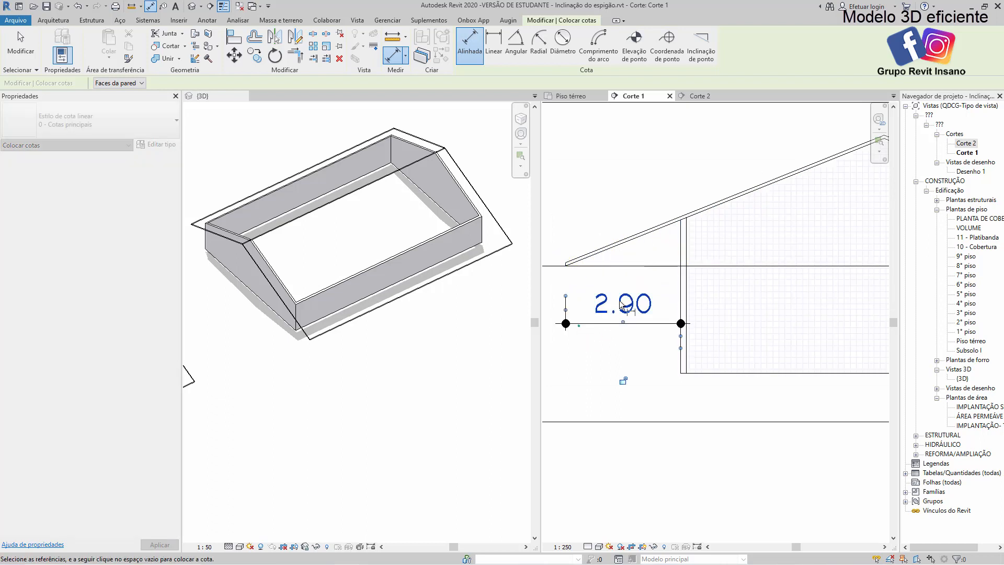
Dimension the horizontal offset between the roof's ridge and the vertical detail line in Corte 1
{"action": "scroll", "coordinate": [622, 306], "scroll_direction": "down", "scroll_amount": 2}
{"action": "scroll", "coordinate": [795, 201], "scroll_direction": "up", "scroll_amount": 2}
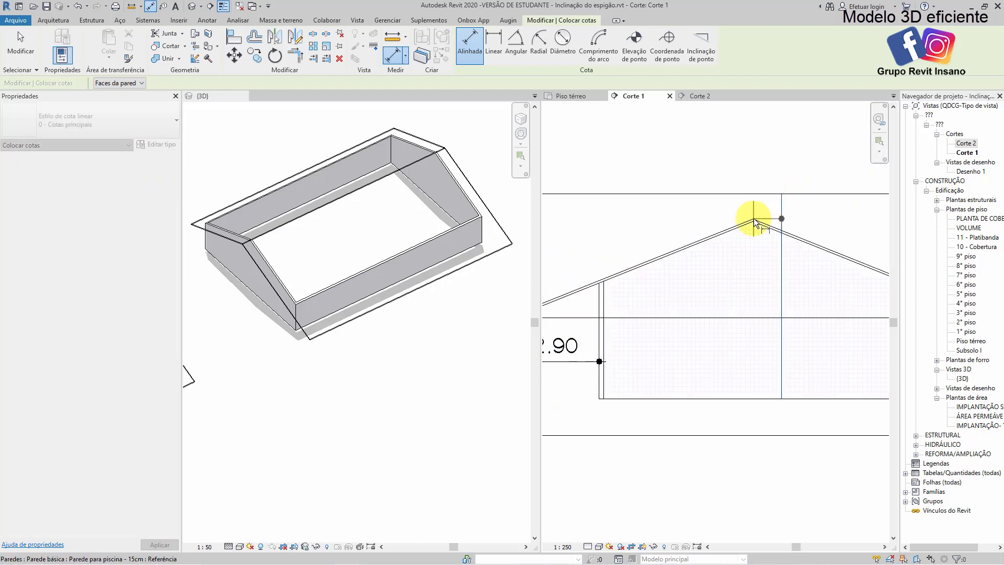
{"action": "left_click", "coordinate": [754, 218]}
{"action": "left_click", "coordinate": [760, 173]}
{"action": "scroll", "coordinate": [766, 217], "scroll_direction": "down", "scroll_amount": 1}
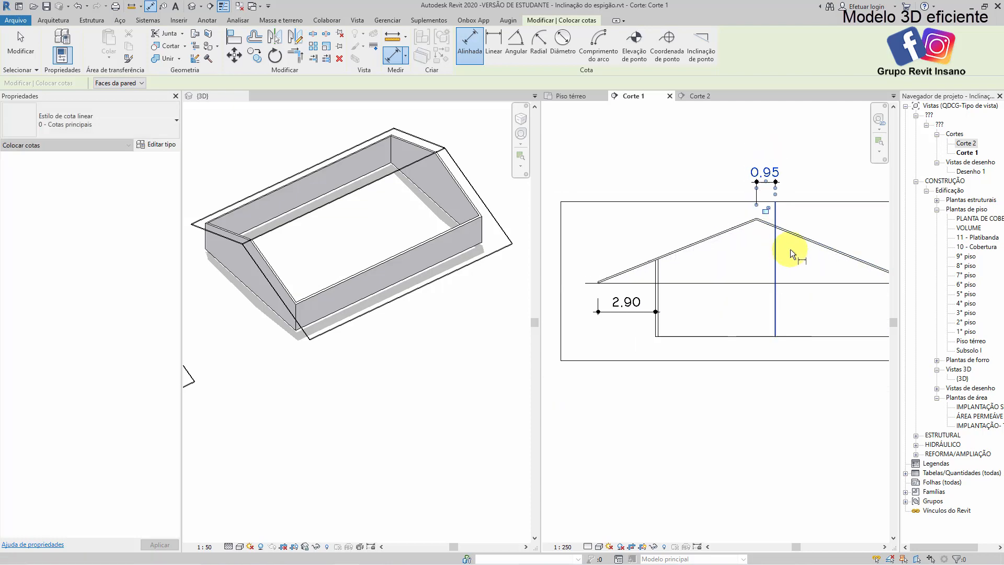
{"action": "scroll", "coordinate": [726, 319], "scroll_direction": "down", "scroll_amount": 2}
{"action": "key", "text": "Escape"}
{"action": "key", "text": "Escape"}
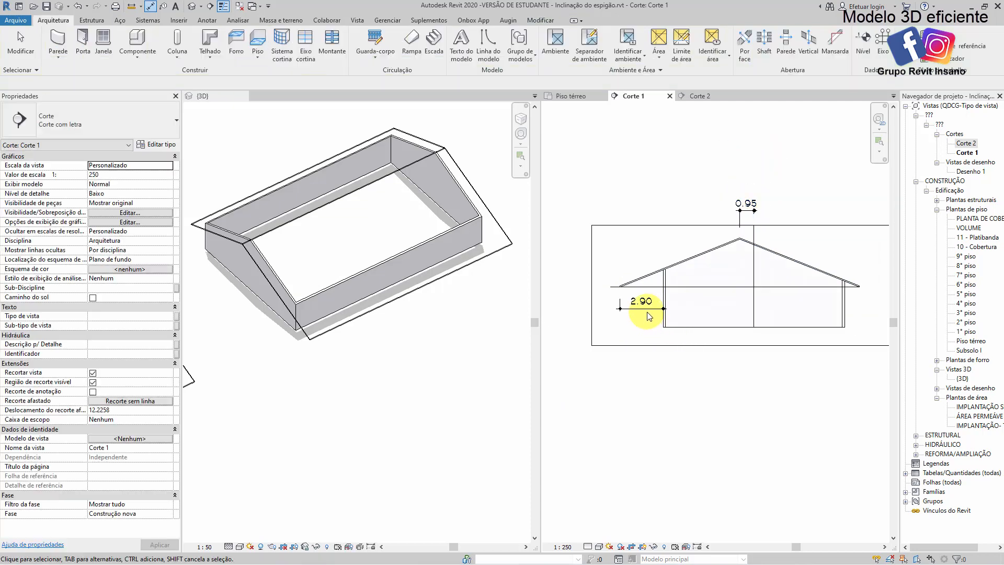
{"action": "scroll", "coordinate": [653, 309], "scroll_direction": "up", "scroll_amount": 4}
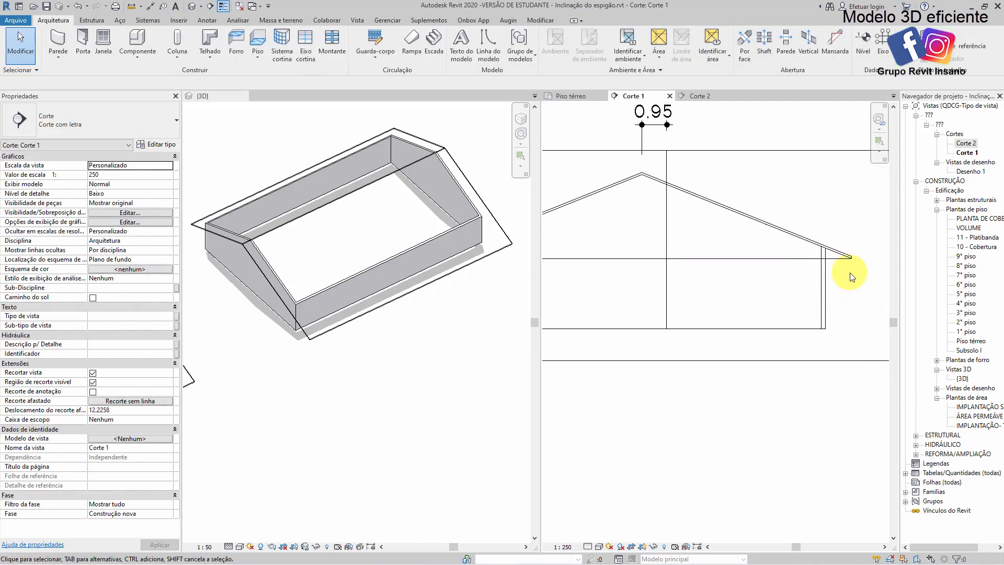
{"action": "scroll", "coordinate": [751, 303], "scroll_direction": "down", "scroll_amount": 3}
{"action": "scroll", "coordinate": [869, 309], "scroll_direction": "up", "scroll_amount": 3}
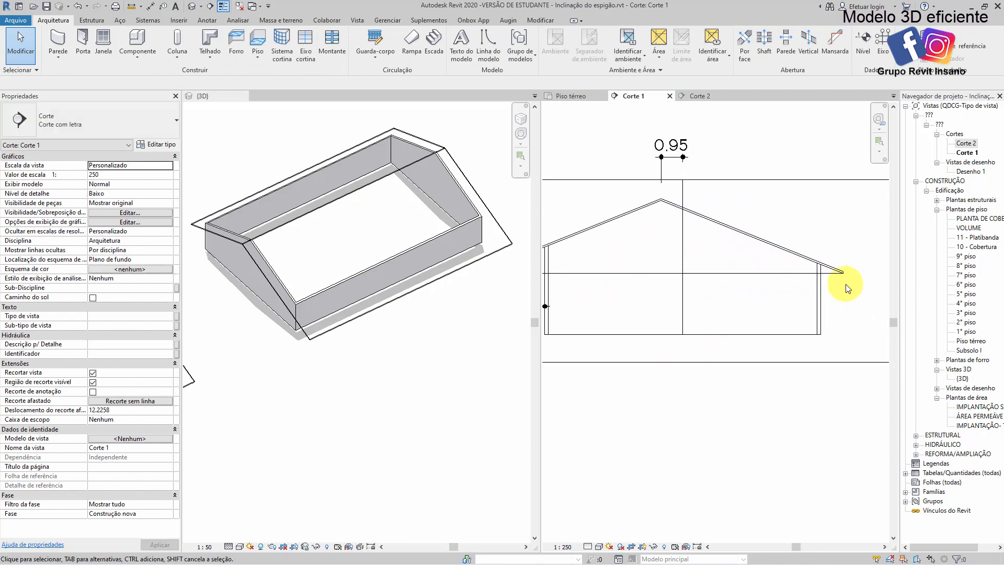
{"action": "scroll", "coordinate": [817, 386], "scroll_direction": "down", "scroll_amount": 2}
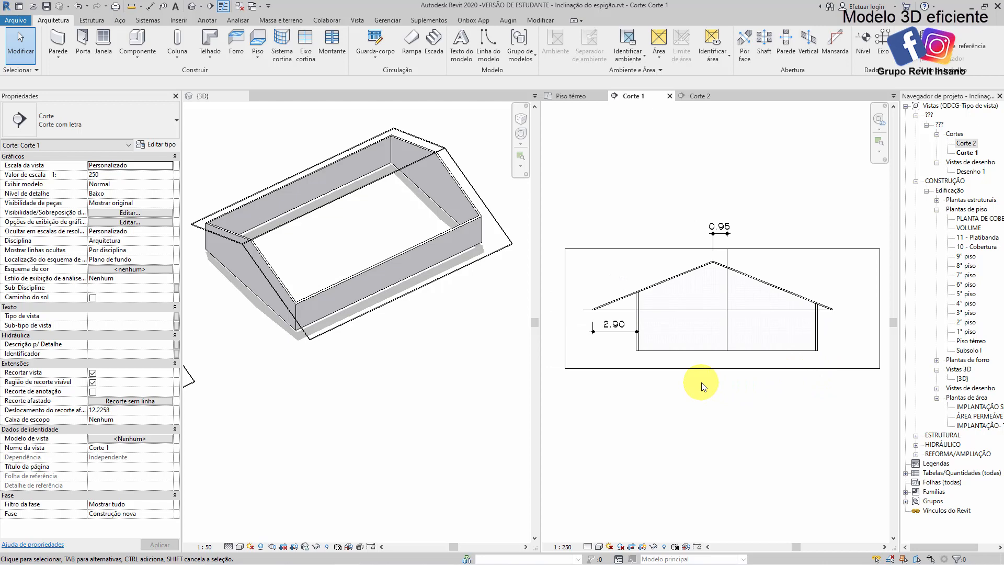
{"action": "left_click", "coordinate": [455, 319]}
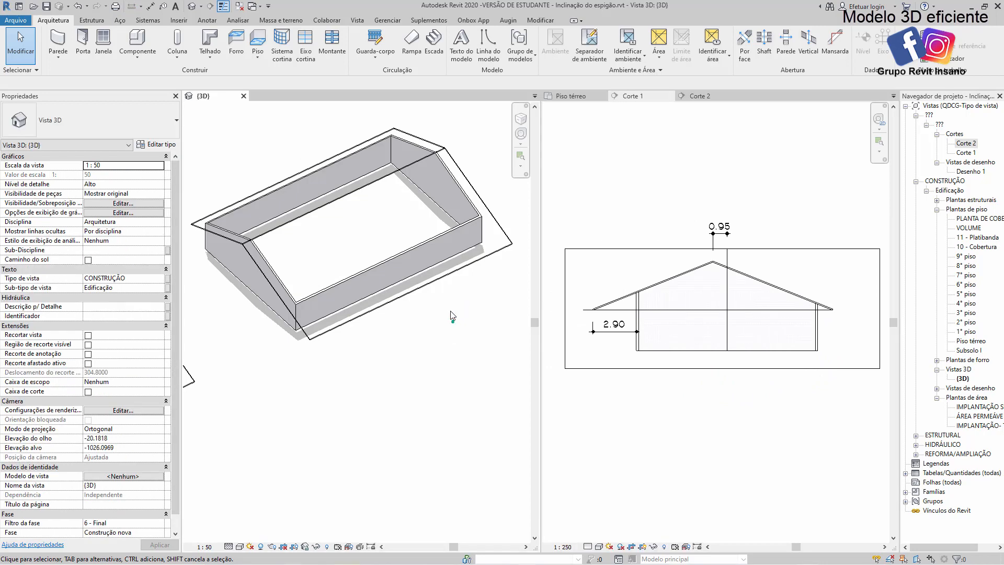
{"action": "scroll", "coordinate": [455, 316], "scroll_direction": "down", "scroll_amount": 2}
{"action": "scroll", "coordinate": [466, 291], "scroll_direction": "up", "scroll_amount": 1}
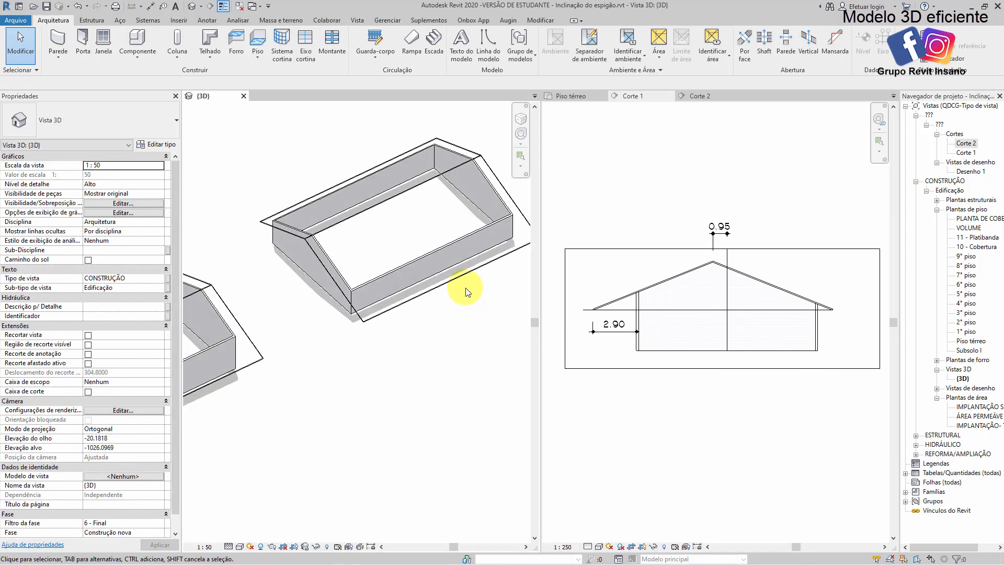
{"action": "scroll", "coordinate": [623, 326], "scroll_direction": "up", "scroll_amount": 1}
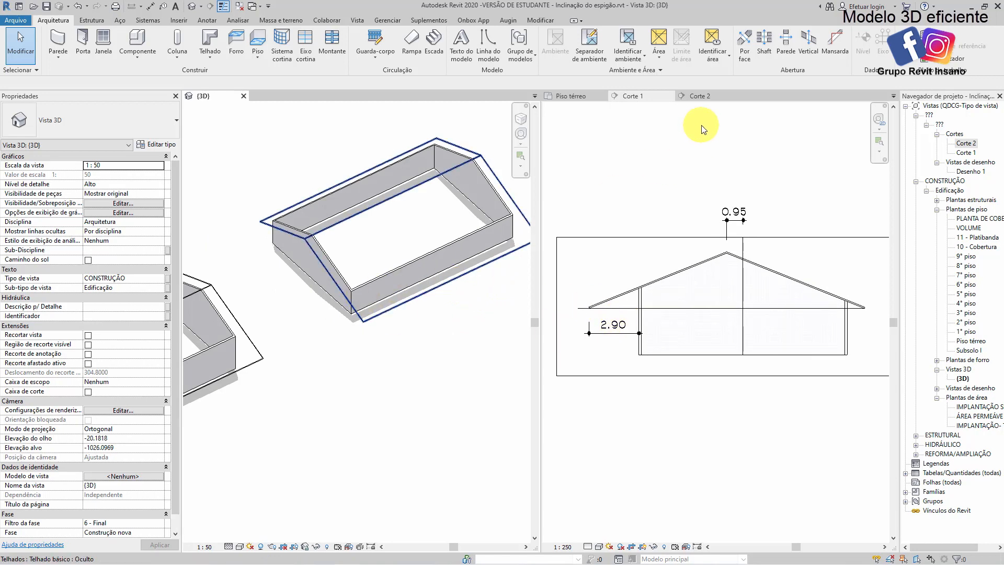
Open the footprint sketch of the Corte 2 gable roof with unequal eave overhangs for editing from the 3D view
{"action": "left_click", "coordinate": [698, 97]}
{"action": "scroll", "coordinate": [725, 252], "scroll_direction": "down", "scroll_amount": 2}
{"action": "middle_click_drag", "start_coordinate": [712, 255], "coordinate": [630, 251]}
{"action": "left_click", "coordinate": [634, 250]}
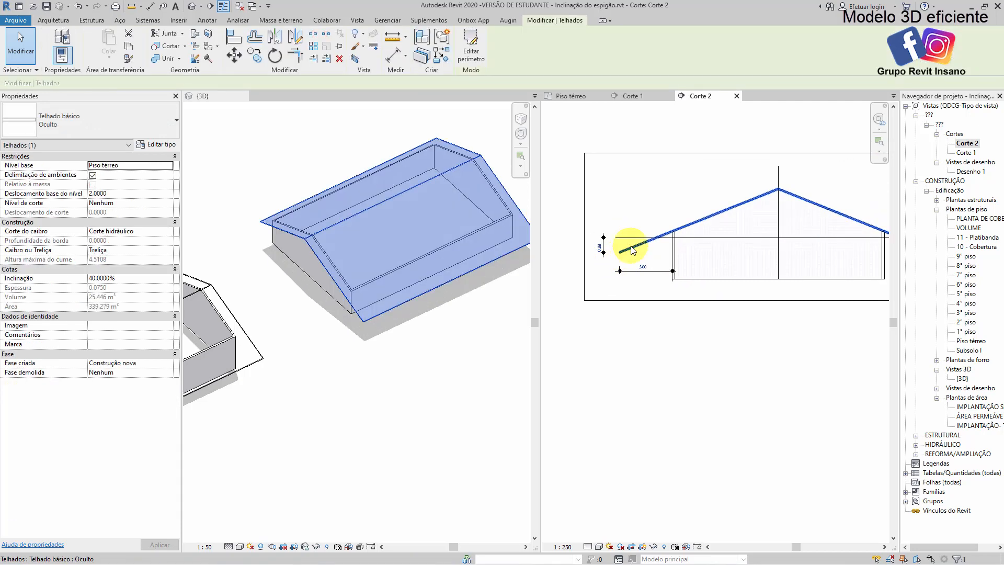
{"action": "double_click", "coordinate": [631, 246]}
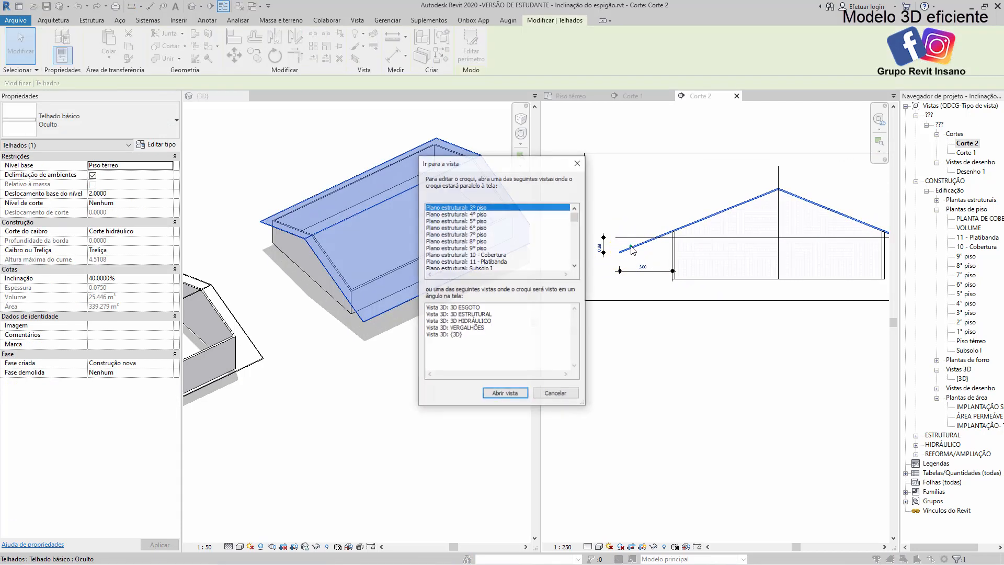
{"action": "left_click", "coordinate": [550, 387]}
{"action": "double_click", "coordinate": [390, 305]}
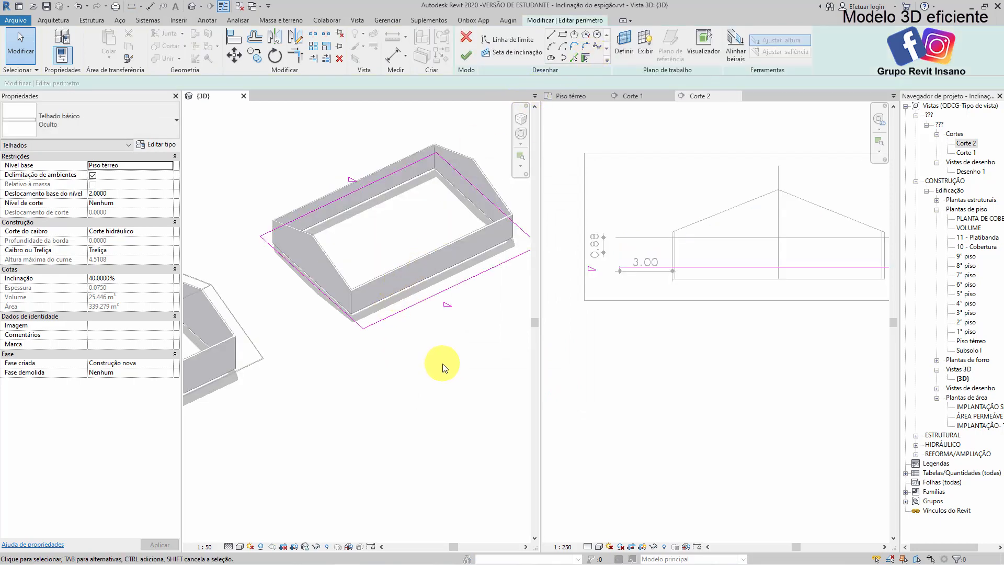
{"action": "middle_click_drag", "start_coordinate": [441, 366], "coordinate": [430, 355]}
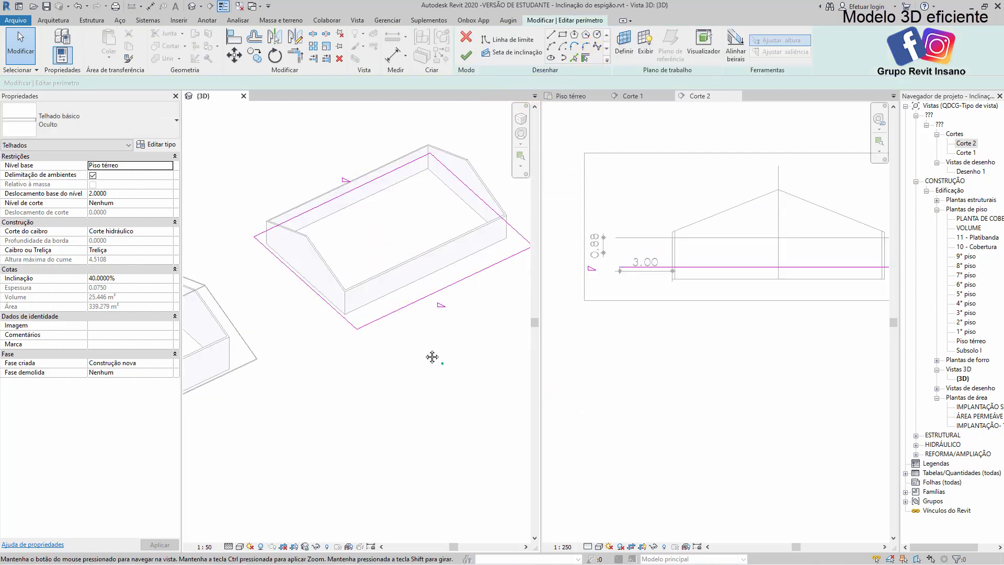
Examine the eave heights of the roof sketch in the Piso térreo plan using Align Eaves
{"action": "left_click", "coordinate": [736, 49]}
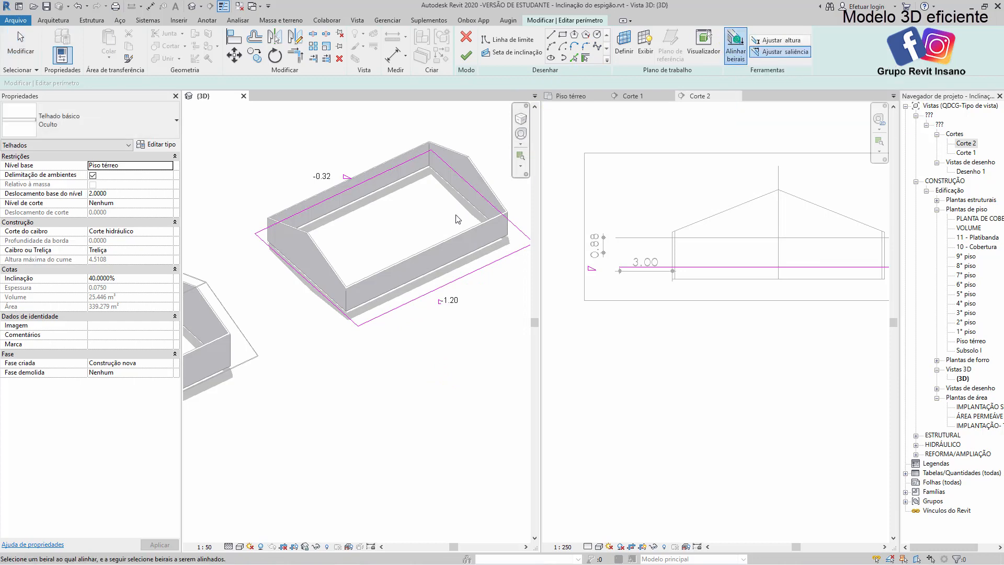
{"action": "middle_click_drag", "start_coordinate": [495, 230], "coordinate": [473, 227]}
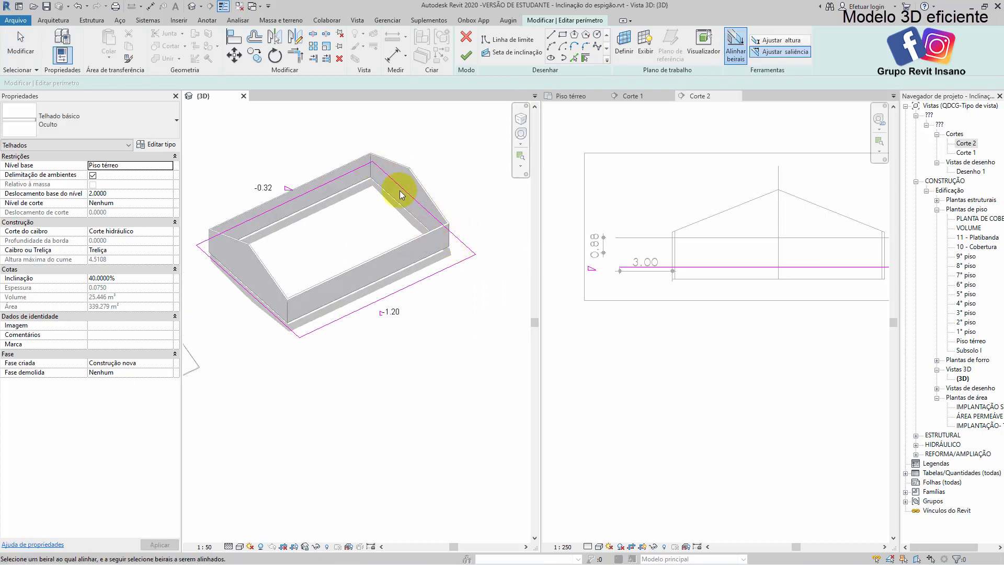
{"action": "left_click", "coordinate": [580, 95]}
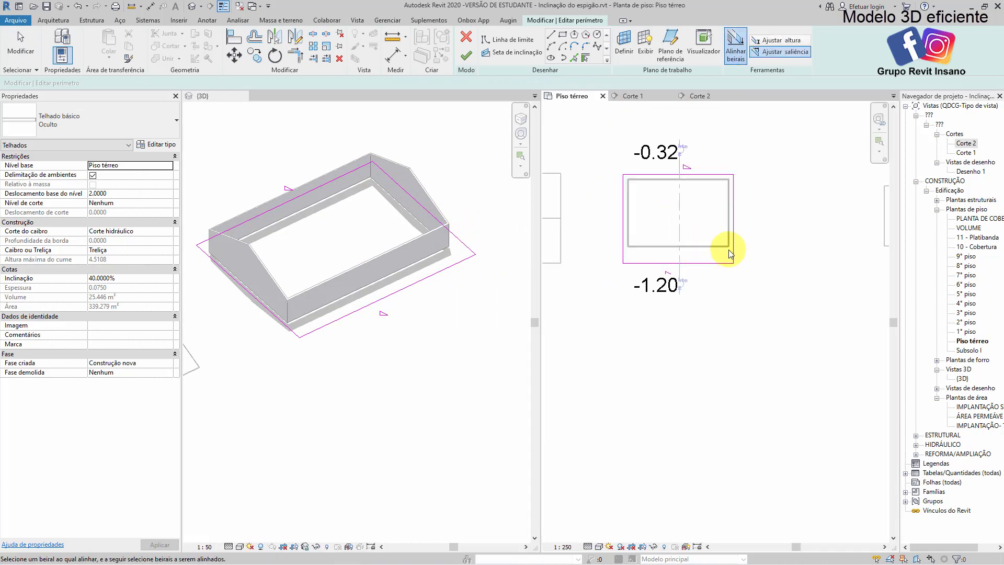
{"action": "scroll", "coordinate": [732, 292], "scroll_direction": "up", "scroll_amount": 3}
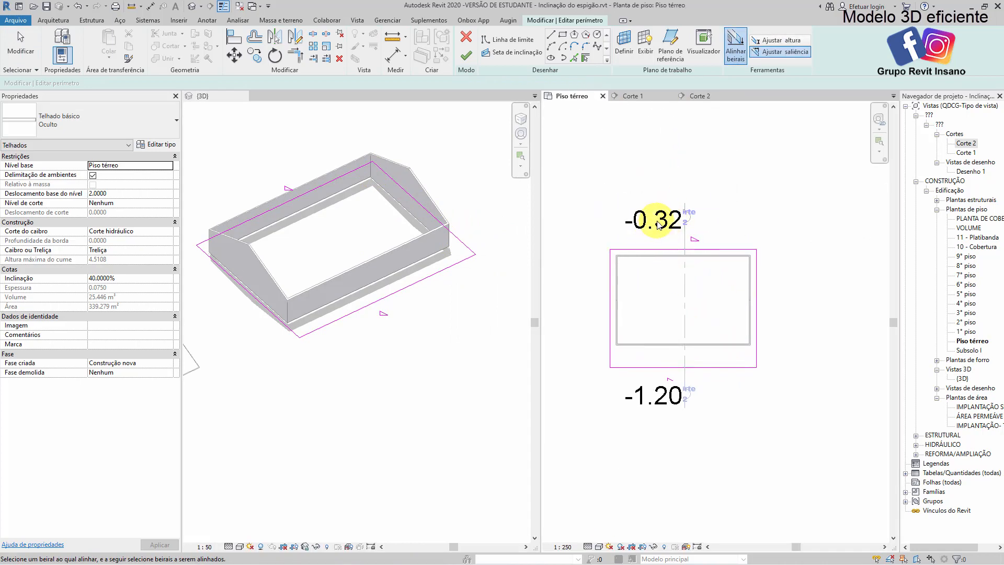
{"action": "middle_click_drag", "start_coordinate": [646, 301], "coordinate": [653, 283]}
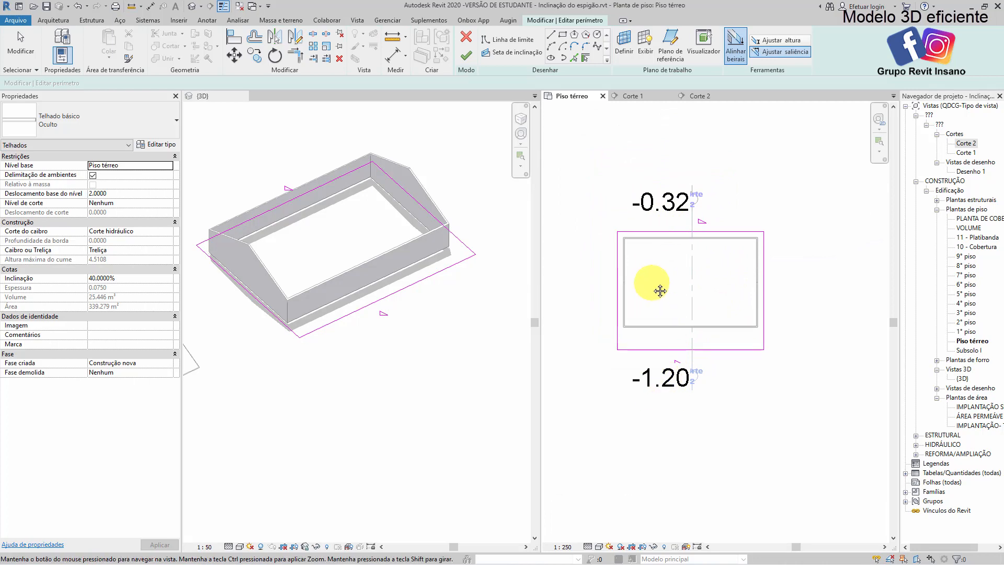
{"action": "key", "text": "Escape"}
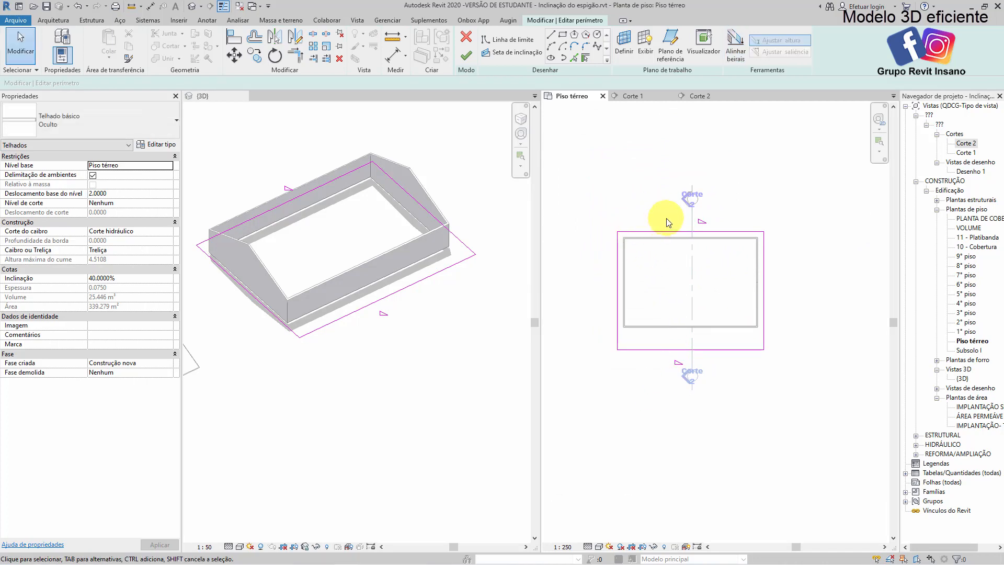
Align the -1.20 eave to the opposite -0.32 eave by adjusting its overhang, and finish the roof sketch
{"action": "left_click", "coordinate": [732, 51]}
{"action": "scroll", "coordinate": [617, 340], "scroll_direction": "up", "scroll_amount": 2}
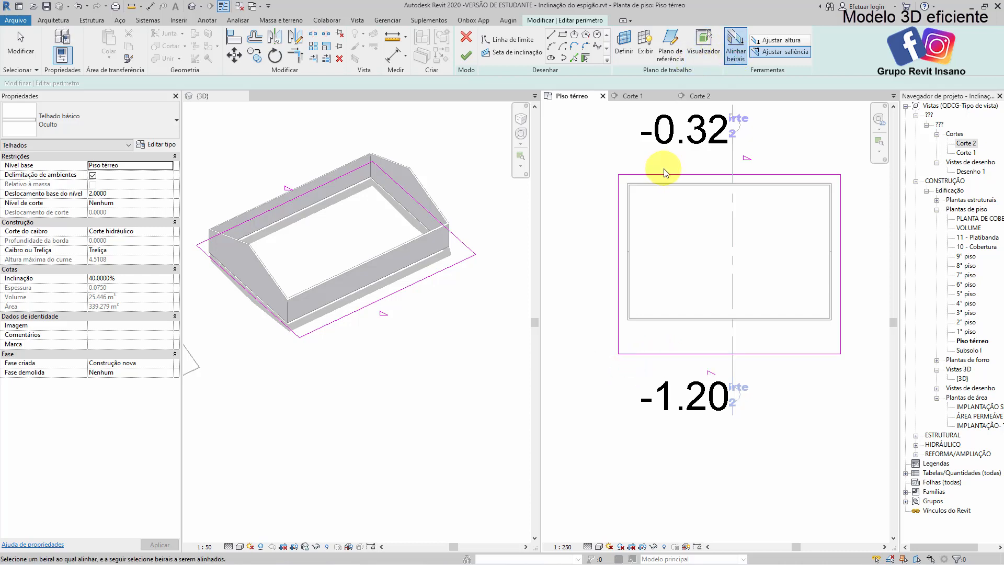
{"action": "left_click", "coordinate": [656, 354]}
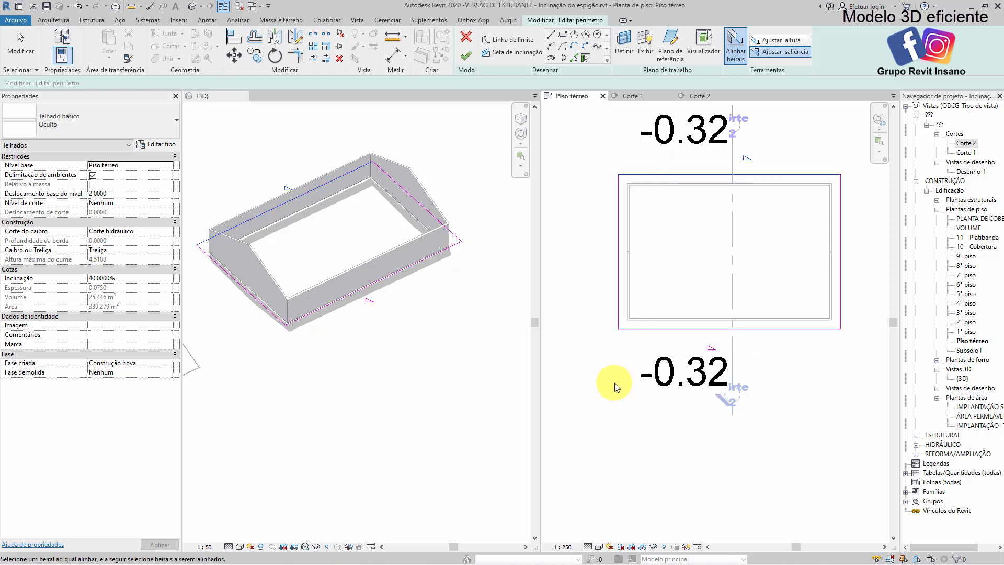
{"action": "left_click", "coordinate": [451, 322]}
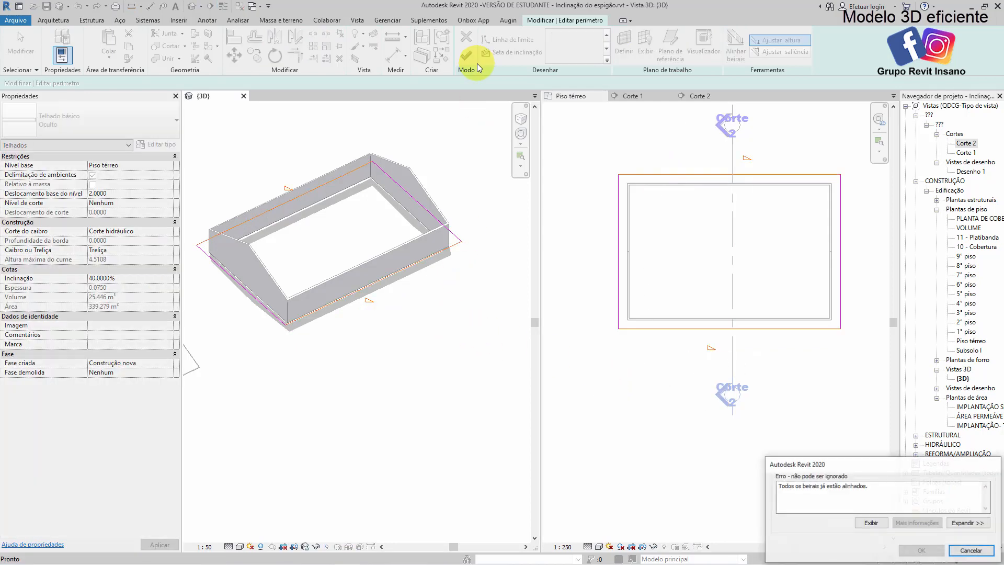
{"action": "left_click", "coordinate": [971, 551]}
{"action": "left_click", "coordinate": [668, 392]}
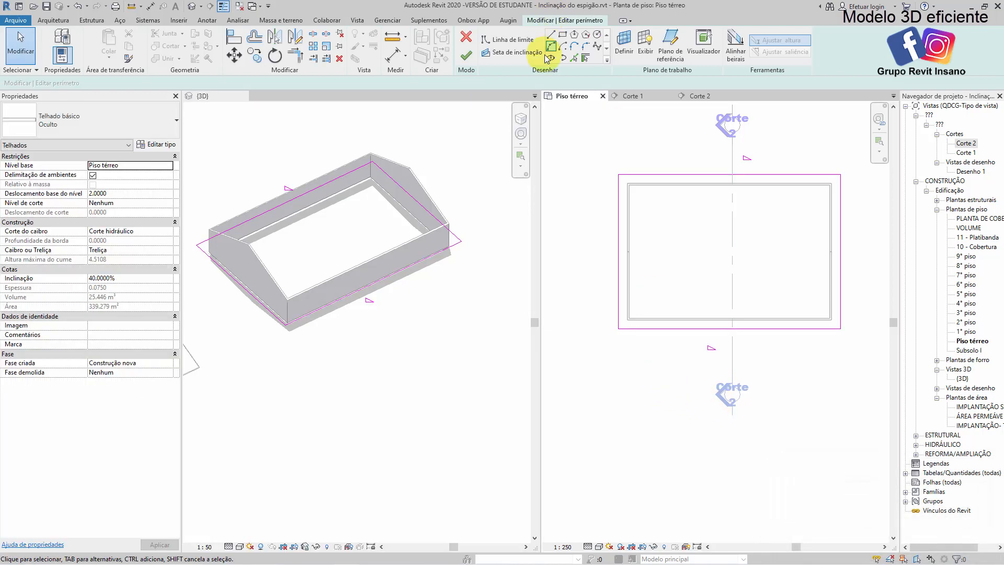
{"action": "left_click", "coordinate": [466, 55]}
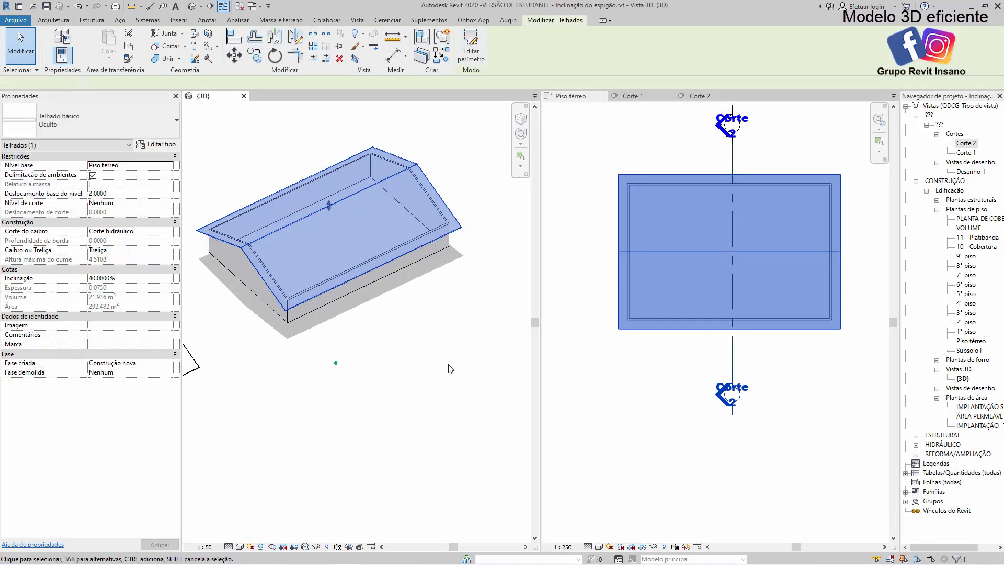
Examine the edited roof's eave height and overhang dimensions against the horizontal detail line in Corte 2
{"action": "scroll", "coordinate": [465, 346], "scroll_direction": "down", "scroll_amount": 4}
{"action": "scroll", "coordinate": [359, 363], "scroll_direction": "up", "scroll_amount": 1}
{"action": "middle_click_drag", "start_coordinate": [358, 362], "coordinate": [421, 341]}
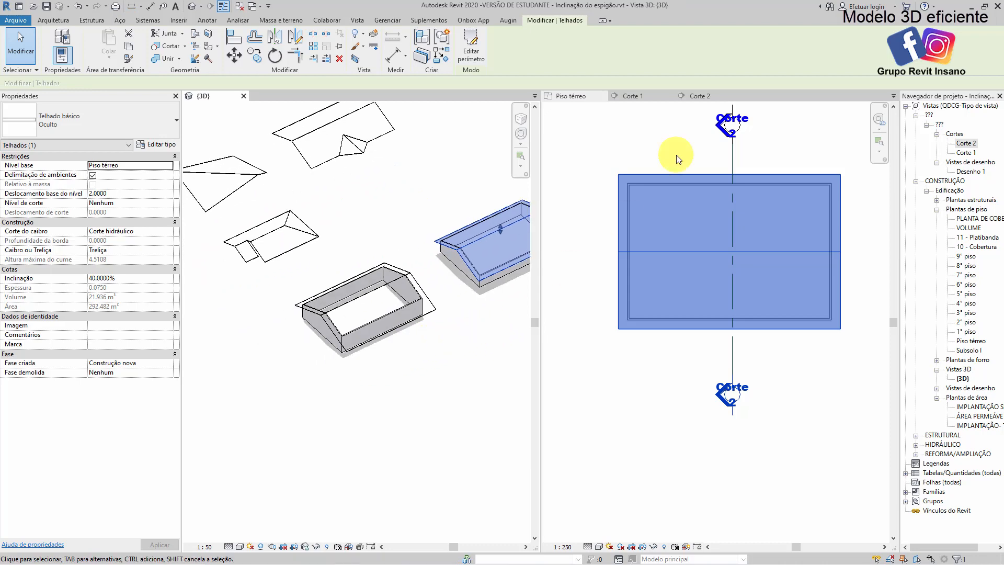
{"action": "left_click", "coordinate": [693, 94]}
{"action": "scroll", "coordinate": [686, 272], "scroll_direction": "up", "scroll_amount": 5}
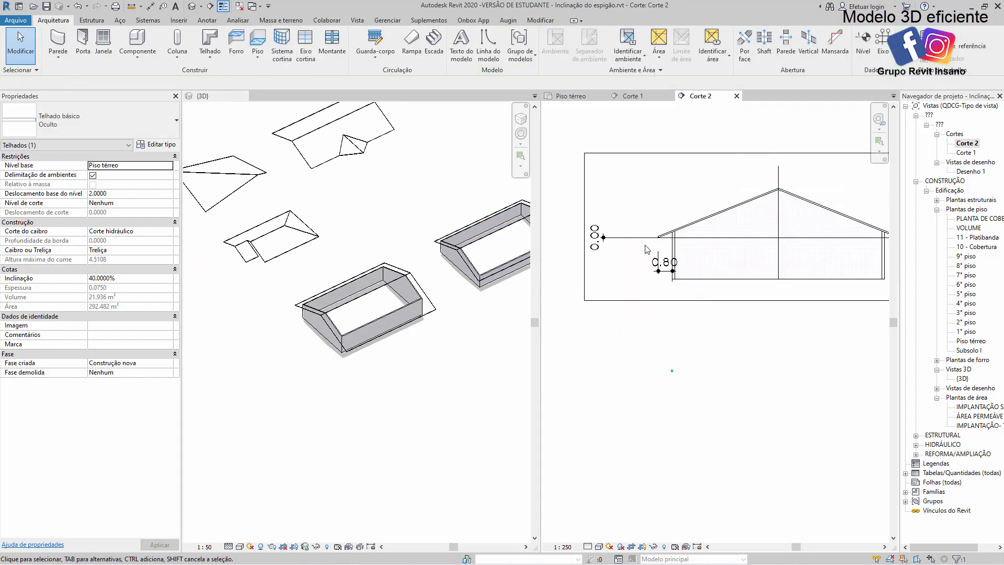
{"action": "scroll", "coordinate": [753, 212], "scroll_direction": "down", "scroll_amount": 2}
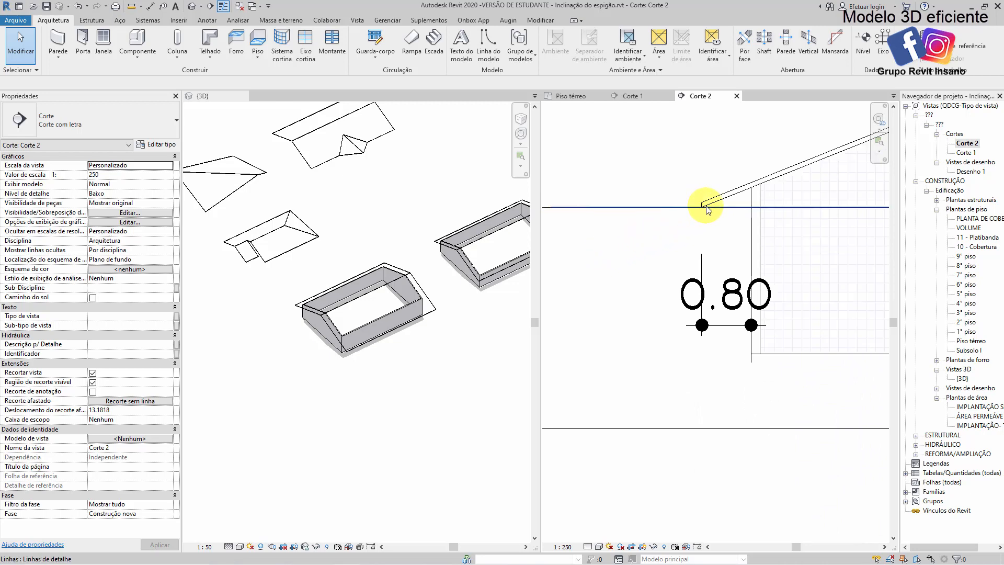
{"action": "scroll", "coordinate": [644, 386], "scroll_direction": "down", "scroll_amount": 2}
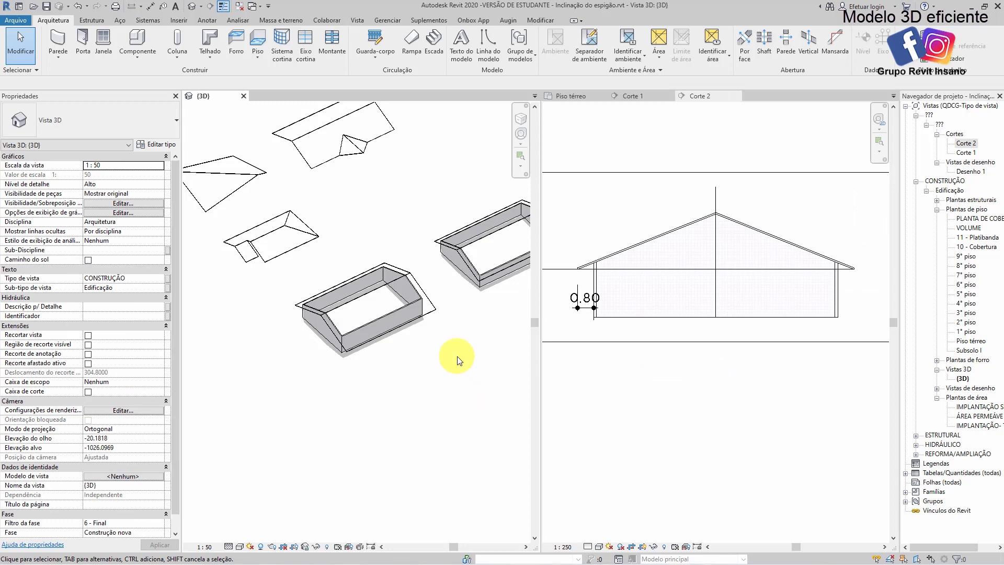
Sketch a rectangular roof footprint about 3.30 m wide by 4.10 m long beside the large roof's long eave in the Piso térreo plan
{"action": "left_click", "coordinate": [572, 96]}
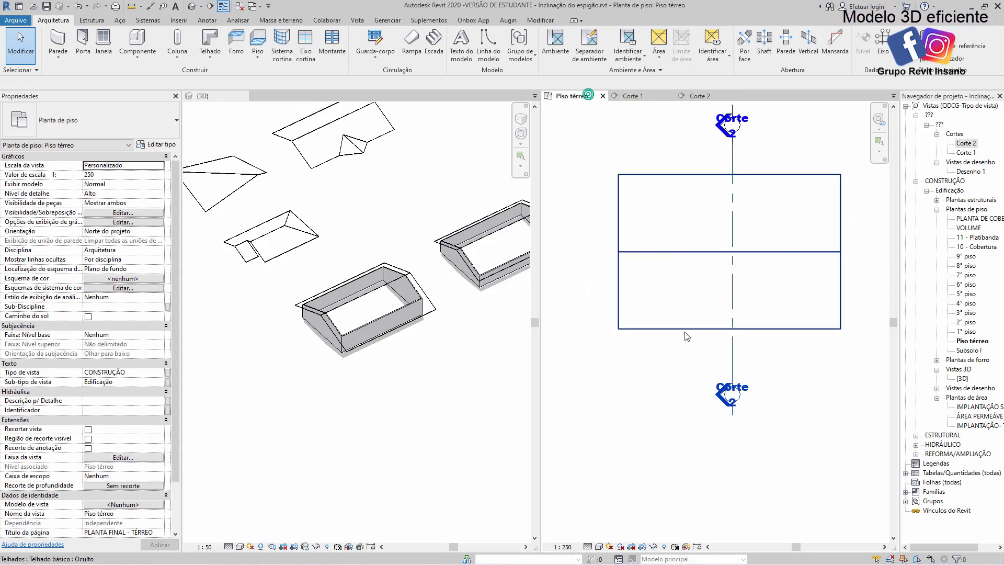
{"action": "scroll", "coordinate": [707, 333], "scroll_direction": "up", "scroll_amount": 3}
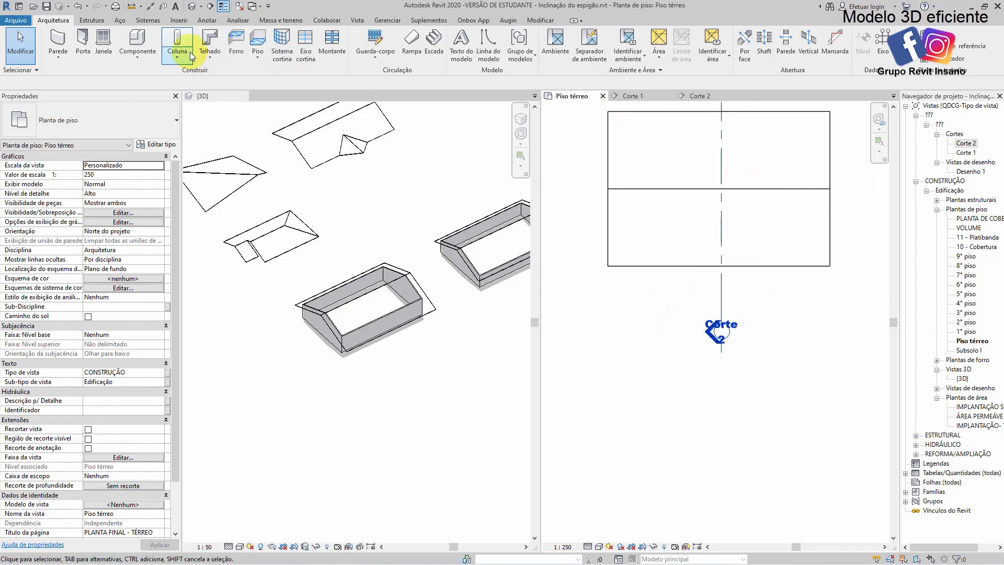
{"action": "left_click", "coordinate": [209, 42]}
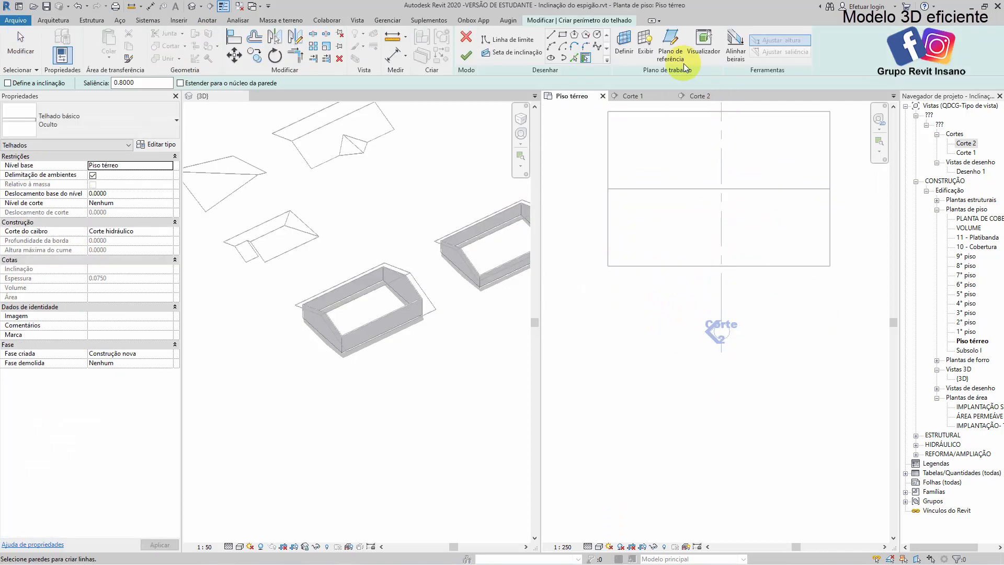
{"action": "left_click", "coordinate": [563, 35]}
{"action": "left_click", "coordinate": [630, 281]}
{"action": "left_click", "coordinate": [668, 327]}
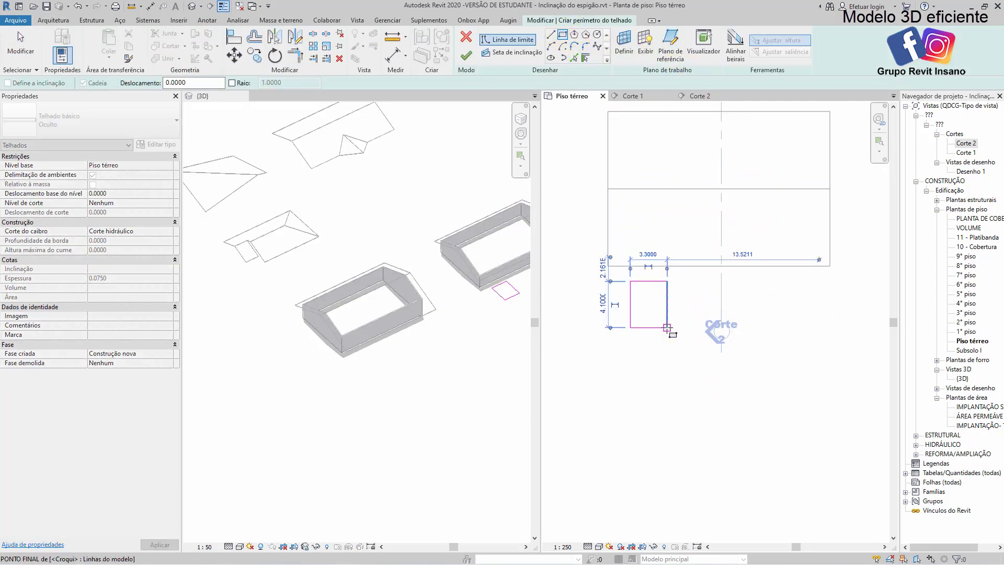
Make the two 4.10 m sides of the small footprint define a 40% slope and finish the roof
{"action": "key", "text": "Escape"}
{"action": "scroll", "coordinate": [670, 298], "scroll_direction": "up", "scroll_amount": 2}
{"action": "left_click", "coordinate": [601, 303]}
{"action": "left_click", "coordinate": [666, 314], "text": "ctrl"}
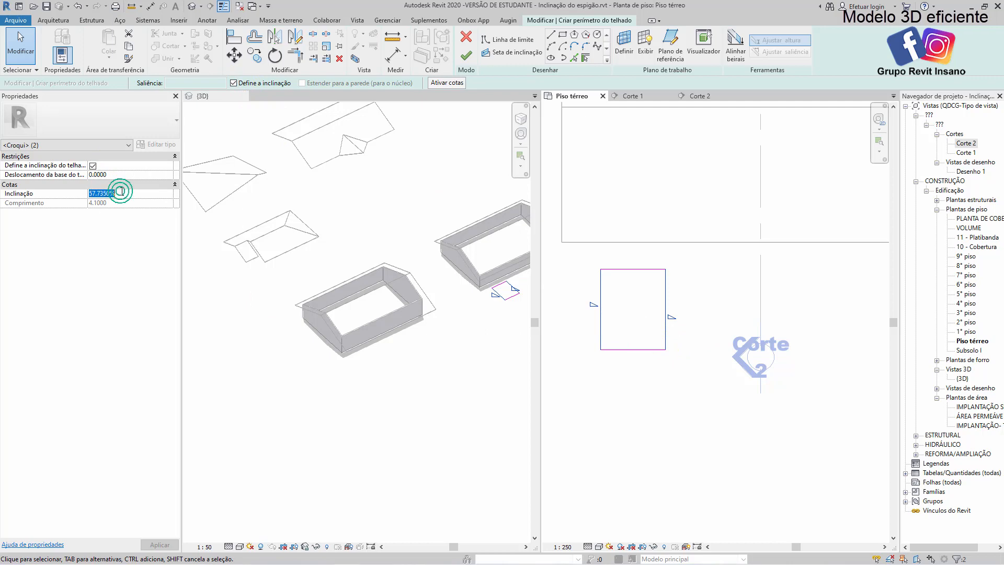
{"action": "left_click", "coordinate": [678, 412]}
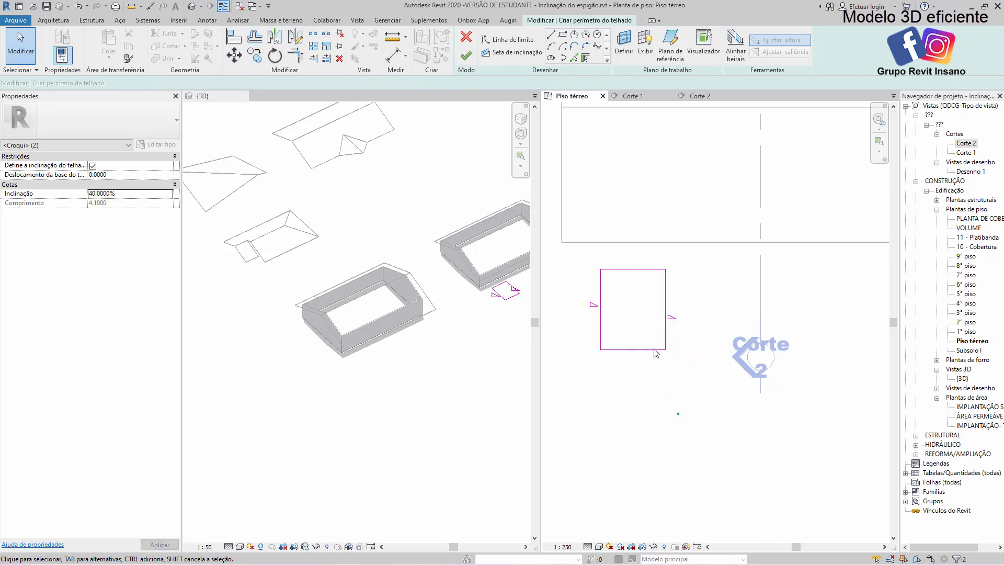
{"action": "left_click", "coordinate": [466, 55]}
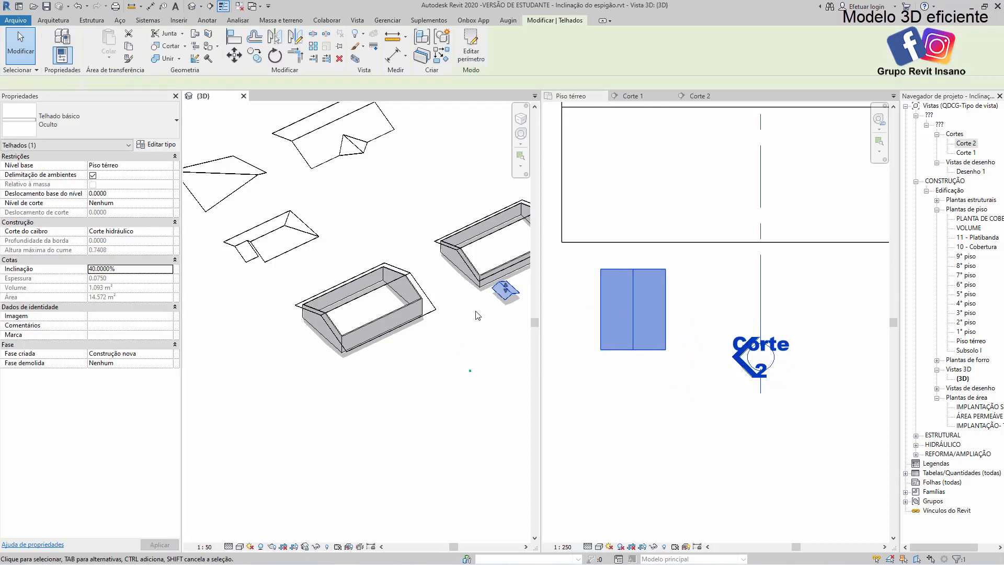
Set the small gable roof's base offset from the level to 2.5 m
{"action": "scroll", "coordinate": [418, 330], "scroll_direction": "up", "scroll_amount": 5}
{"action": "left_click", "coordinate": [444, 325]}
{"action": "middle_click_drag", "start_coordinate": [437, 320], "coordinate": [452, 309], "text": "shift"}
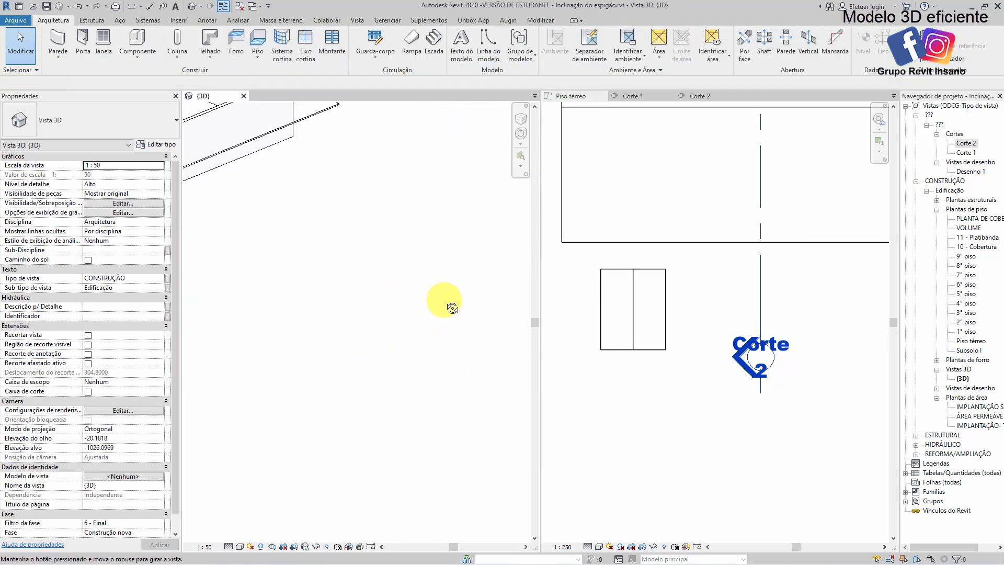
{"action": "middle_click_drag", "start_coordinate": [446, 260], "coordinate": [448, 294], "text": "shift"}
{"action": "left_click", "coordinate": [438, 276]}
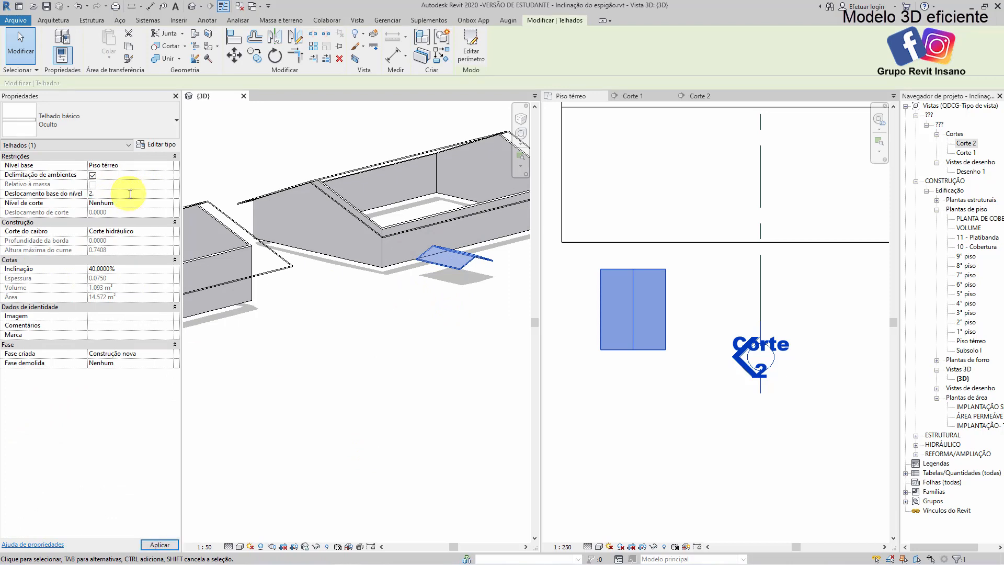
{"action": "type", "text": "5000"}
Join the small gable roof's end edge to the large roof's slope with Join/Unjoin Roof
{"action": "middle_click_drag", "start_coordinate": [410, 224], "coordinate": [411, 359], "text": "shift"}
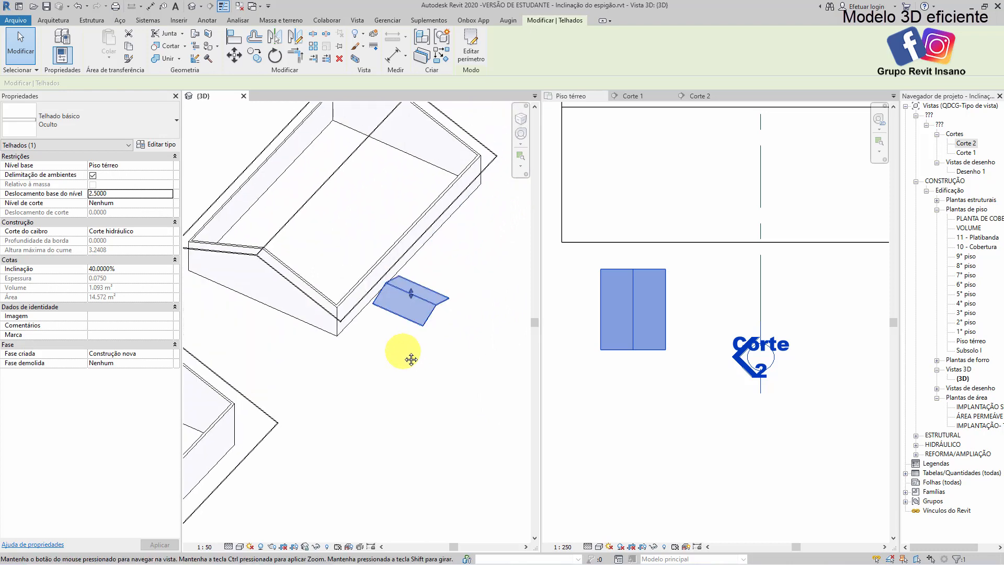
{"action": "left_click", "coordinate": [411, 359]}
{"action": "scroll", "coordinate": [332, 231], "scroll_direction": "up", "scroll_amount": 5}
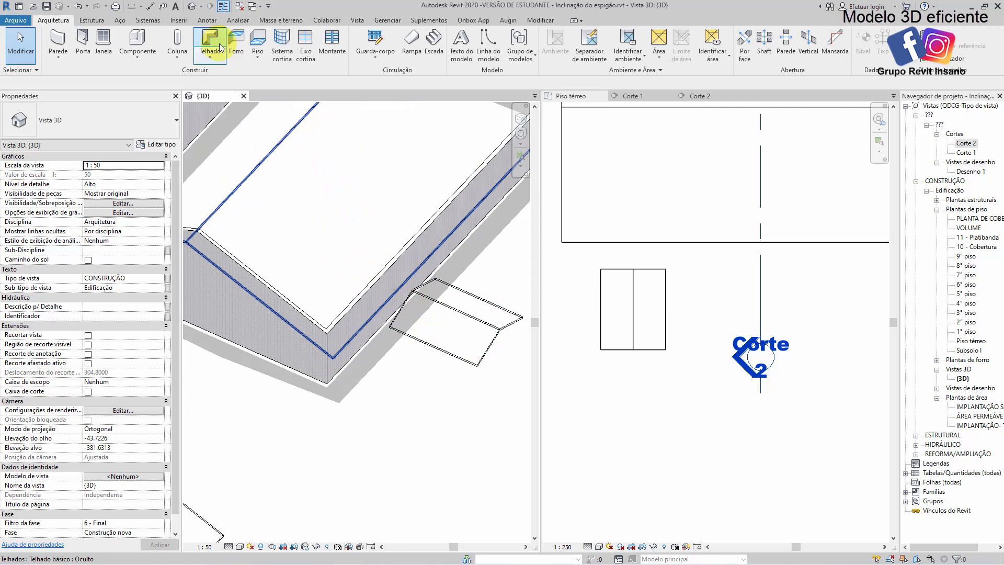
{"action": "left_click", "coordinate": [539, 21]}
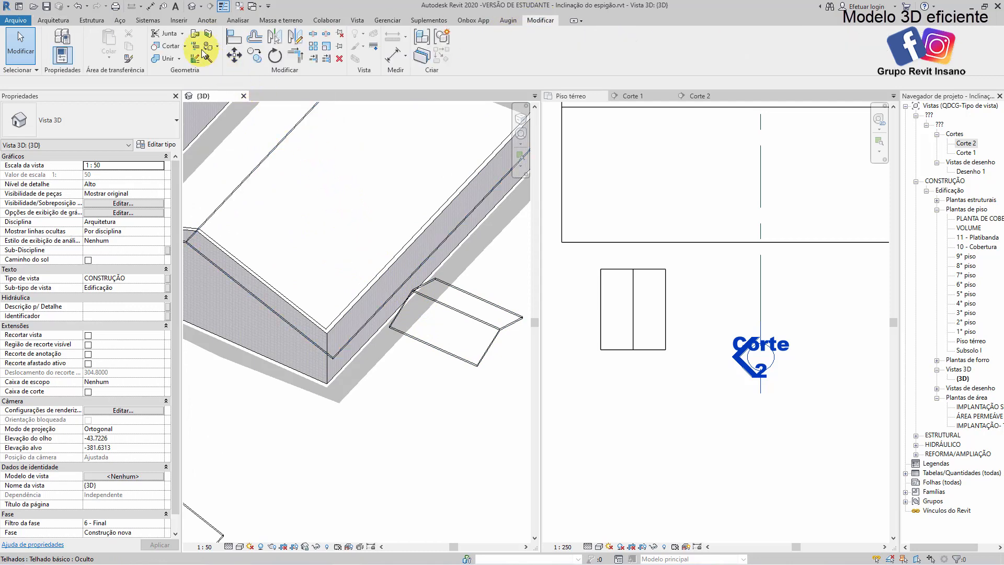
{"action": "left_click", "coordinate": [195, 36]}
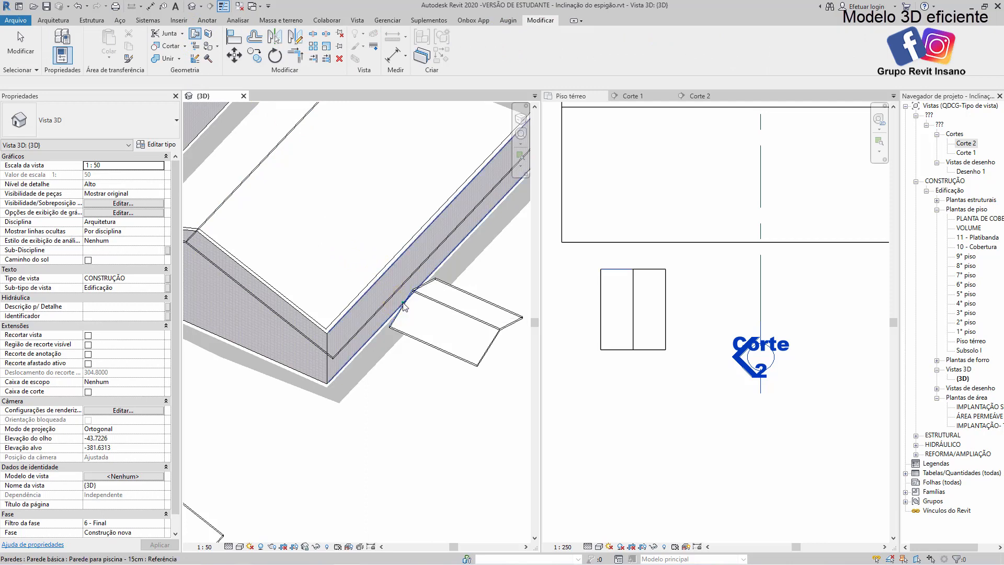
{"action": "left_click", "coordinate": [320, 228]}
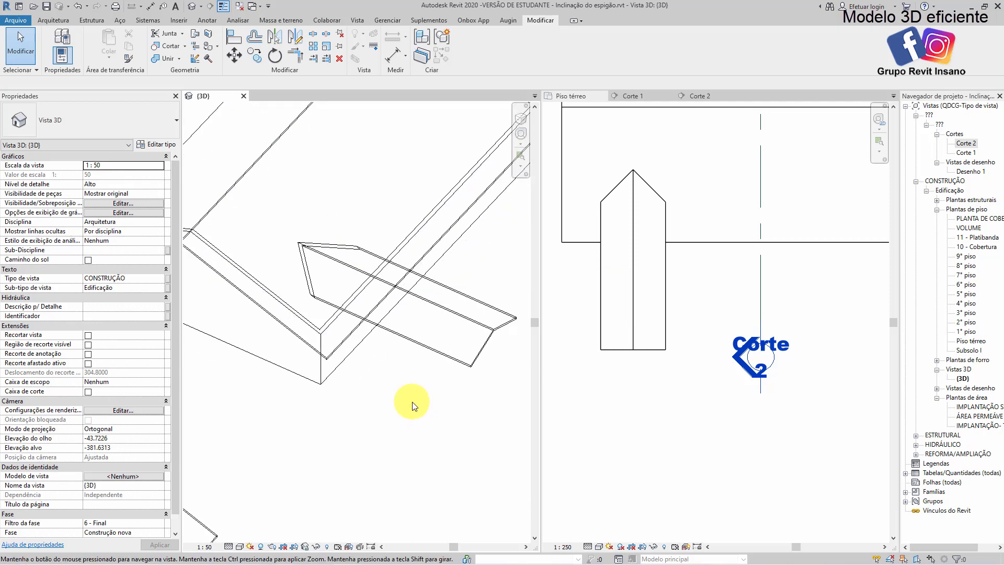
Examine from several angles how the small gable roof meets the large roof's slope
{"action": "scroll", "coordinate": [411, 401], "scroll_direction": "down", "scroll_amount": 2}
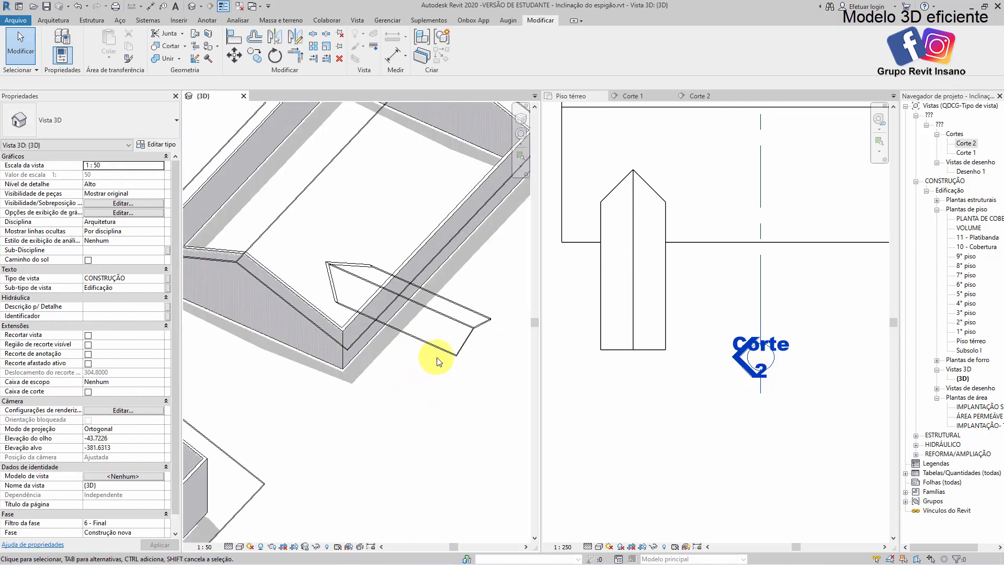
{"action": "scroll", "coordinate": [455, 333], "scroll_direction": "up", "scroll_amount": 1}
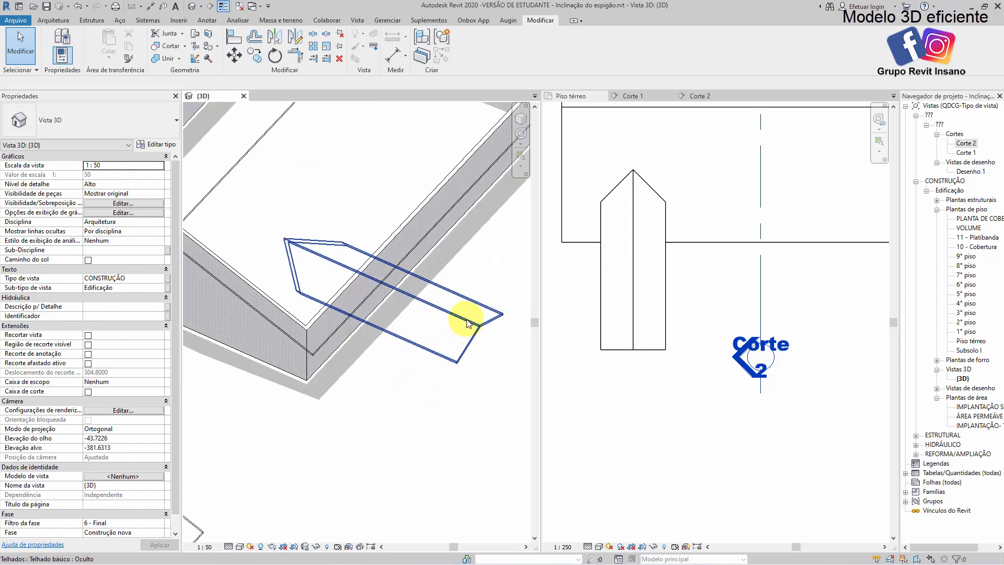
{"action": "left_click", "coordinate": [462, 322]}
{"action": "mouse_move", "coordinate": [393, 368]}
{"action": "middle_mouse_down", "text": "shift"}
{"action": "mouse_move", "coordinate": [399, 384]}
{"action": "mouse_move", "coordinate": [363, 240]}
{"action": "mouse_move", "coordinate": [400, 196]}
{"action": "mouse_move", "coordinate": [460, 202]}
{"action": "mouse_move", "coordinate": [288, 247]}
{"action": "middle_mouse_up", "text": "shift"}
{"action": "scroll", "coordinate": [332, 267], "scroll_direction": "up", "scroll_amount": 2}
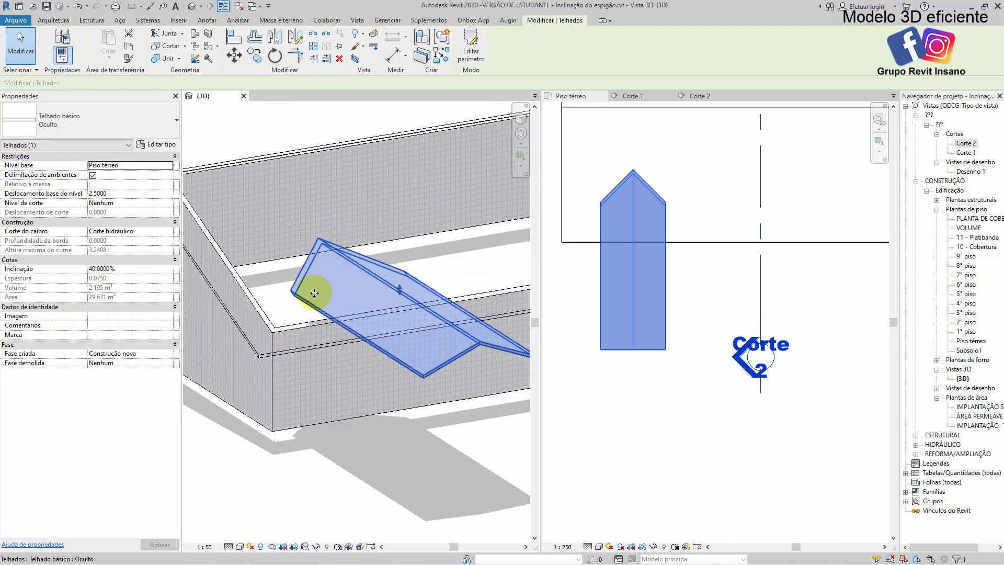
{"action": "middle_click_drag", "start_coordinate": [298, 308], "coordinate": [466, 454], "text": "shift"}
{"action": "left_click", "coordinate": [465, 453]}
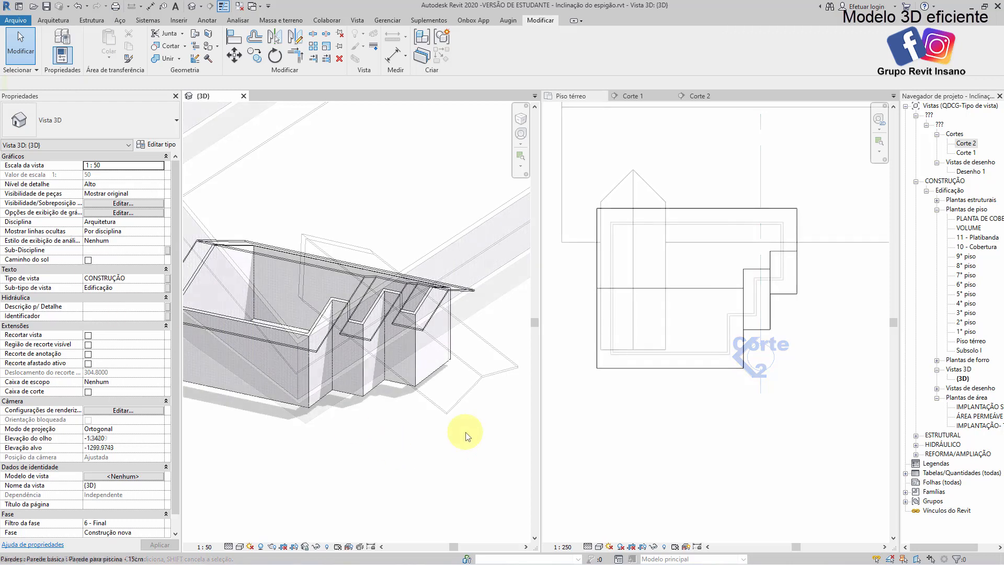
Examine the stepped house's roof edges where they overhang the recessed walls in 3D and plan
{"action": "scroll", "coordinate": [392, 426], "scroll_direction": "up", "scroll_amount": 5}
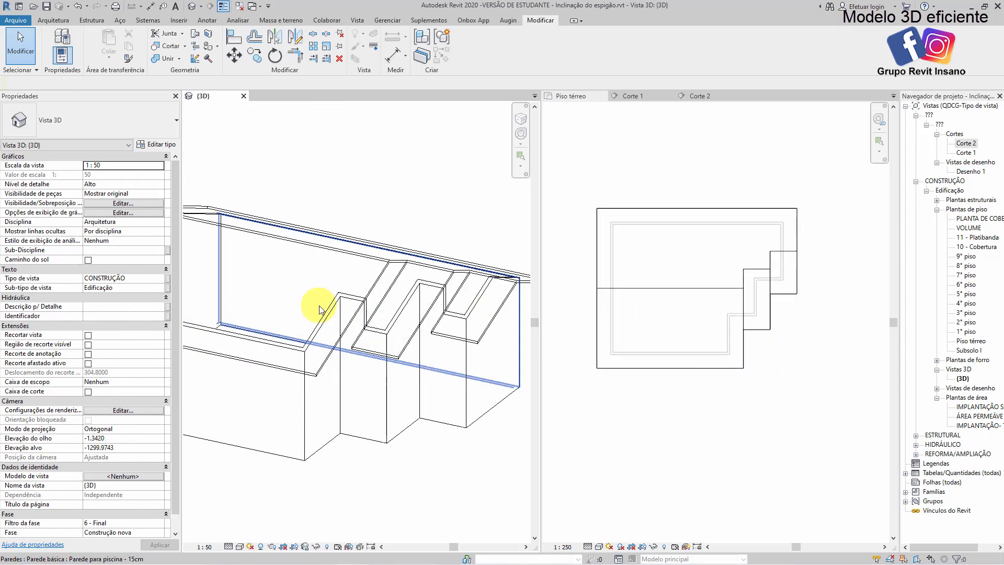
{"action": "scroll", "coordinate": [406, 266], "scroll_direction": "up", "scroll_amount": 3}
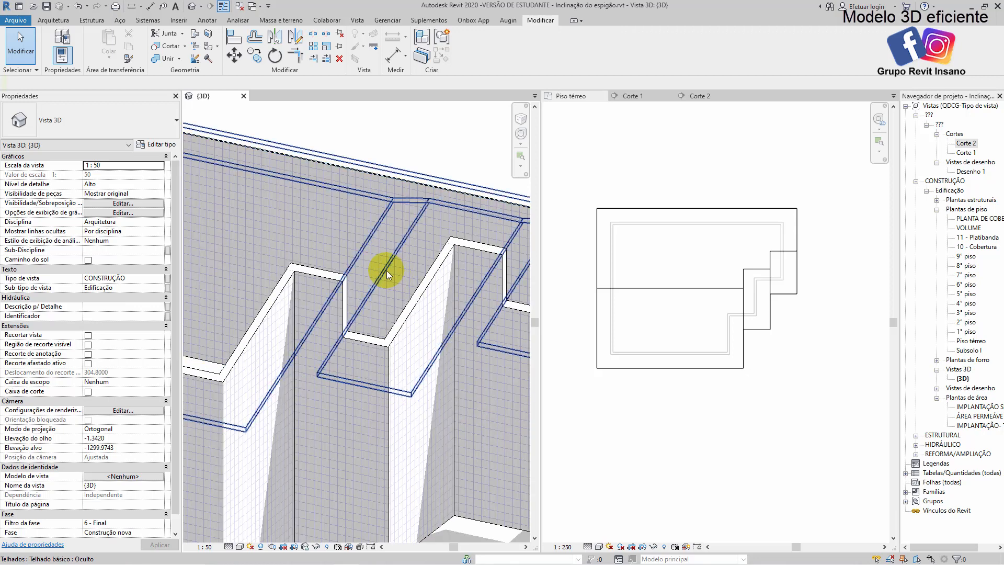
{"action": "mouse_move", "coordinate": [381, 269]}
{"action": "middle_mouse_down", "text": "shift"}
{"action": "mouse_move", "coordinate": [391, 265]}
{"action": "mouse_move", "coordinate": [354, 226]}
{"action": "mouse_move", "coordinate": [359, 234]}
{"action": "mouse_move", "coordinate": [262, 317]}
{"action": "mouse_move", "coordinate": [281, 291]}
{"action": "mouse_move", "coordinate": [344, 279]}
{"action": "mouse_move", "coordinate": [291, 274]}
{"action": "mouse_move", "coordinate": [336, 278]}
{"action": "mouse_move", "coordinate": [323, 307]}
{"action": "mouse_move", "coordinate": [338, 294]}
{"action": "middle_mouse_up", "text": "shift"}
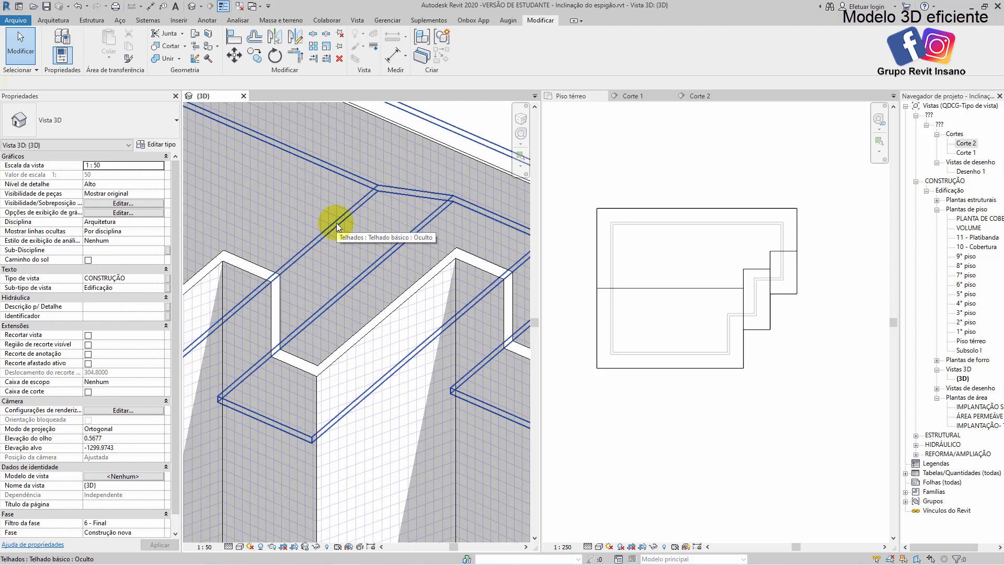
{"action": "scroll", "coordinate": [360, 259], "scroll_direction": "down", "scroll_amount": 1}
{"action": "scroll", "coordinate": [758, 320], "scroll_direction": "up", "scroll_amount": 2}
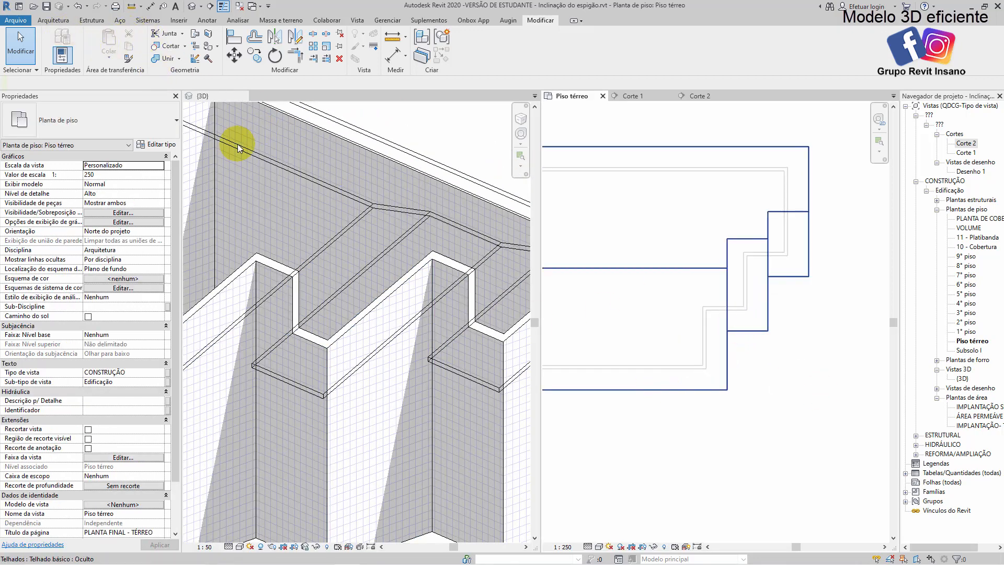
{"action": "left_click", "coordinate": [57, 22]}
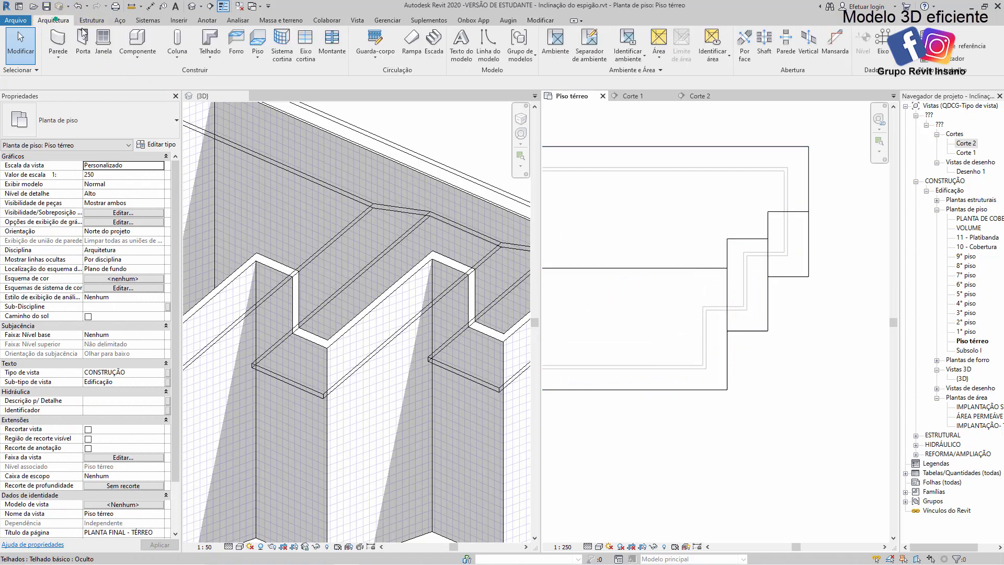
{"action": "left_click", "coordinate": [57, 39]}
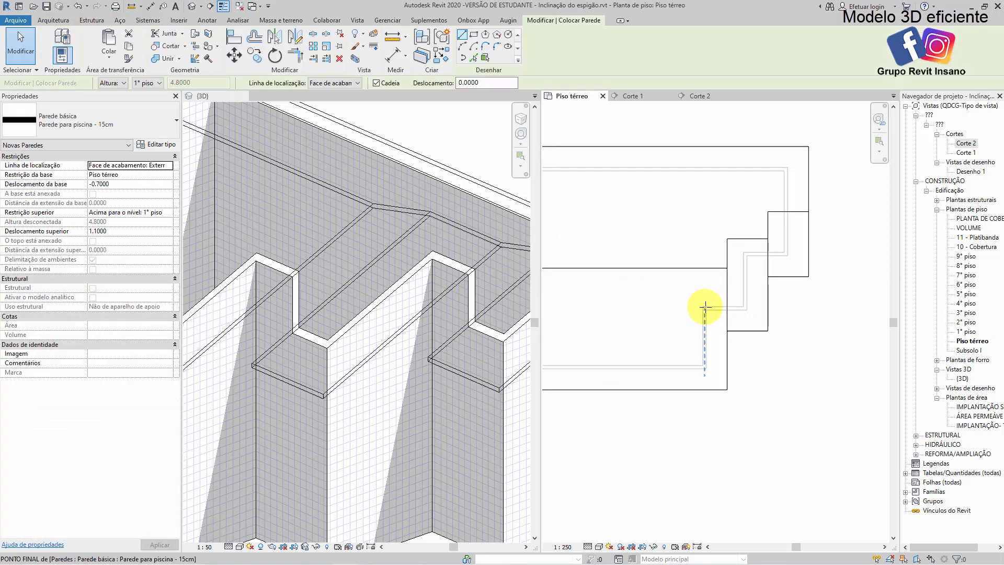
{"action": "scroll", "coordinate": [704, 307], "scroll_direction": "up", "scroll_amount": 3}
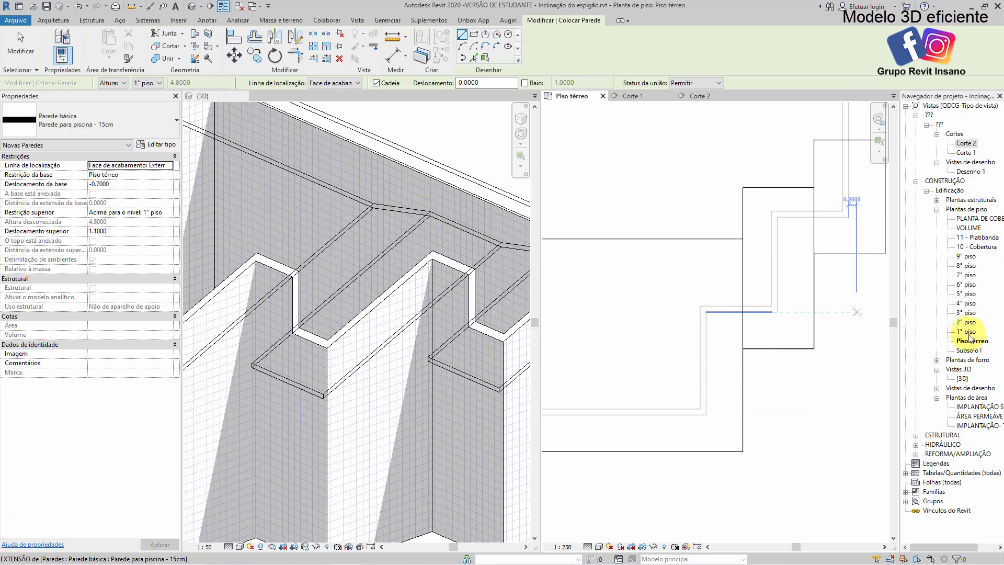
In the 1° piso plan, draw two 15 cm pool walls extending the stepped house's two offset side walls inward from their outer corners
{"action": "double_click", "coordinate": [968, 332]}
{"action": "scroll", "coordinate": [641, 396], "scroll_direction": "up", "scroll_amount": 3}
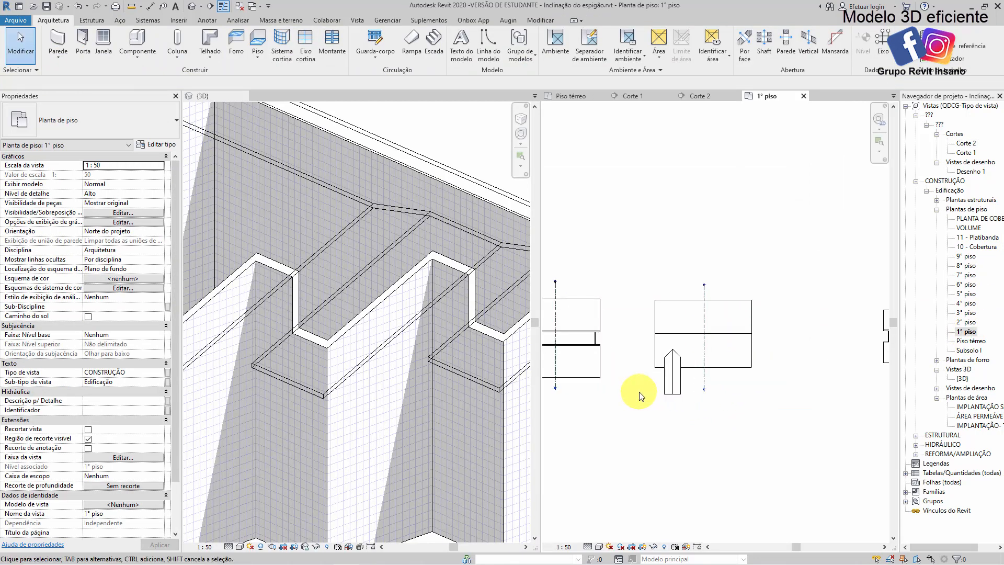
{"action": "middle_click_drag", "start_coordinate": [639, 392], "coordinate": [750, 384]}
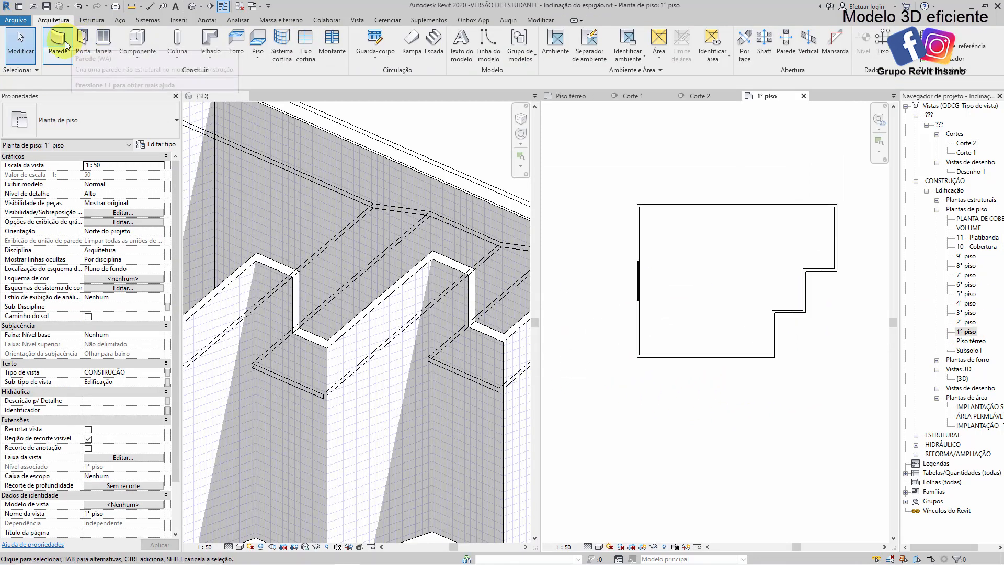
{"action": "left_click", "coordinate": [70, 39]}
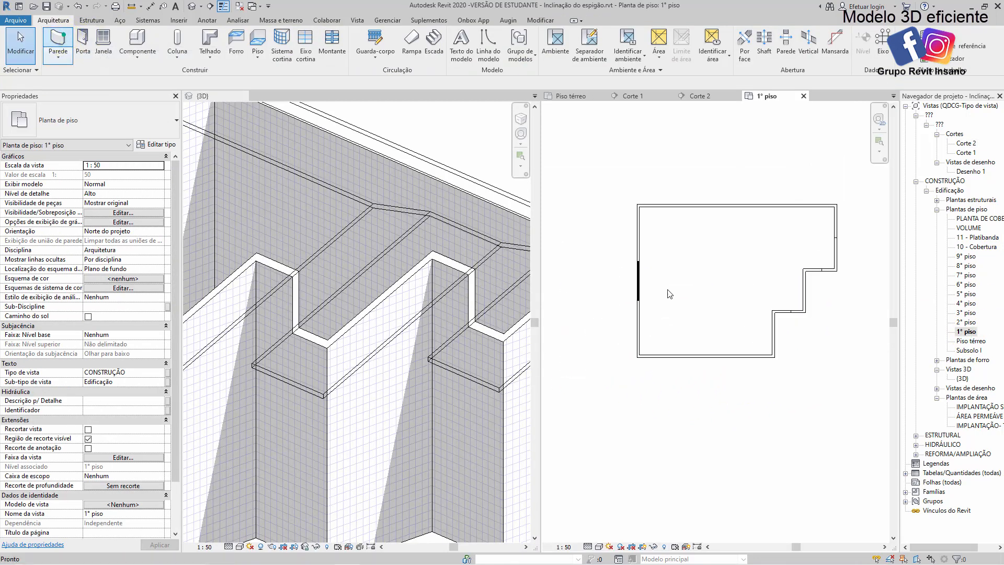
{"action": "left_click", "coordinate": [771, 357]}
{"action": "left_click", "coordinate": [775, 358]}
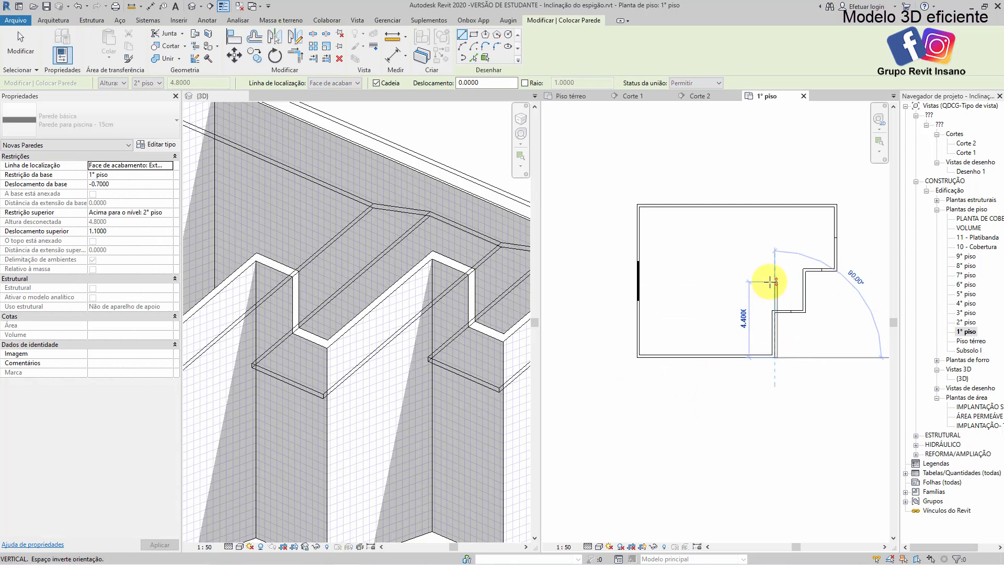
{"action": "left_click", "coordinate": [774, 259]}
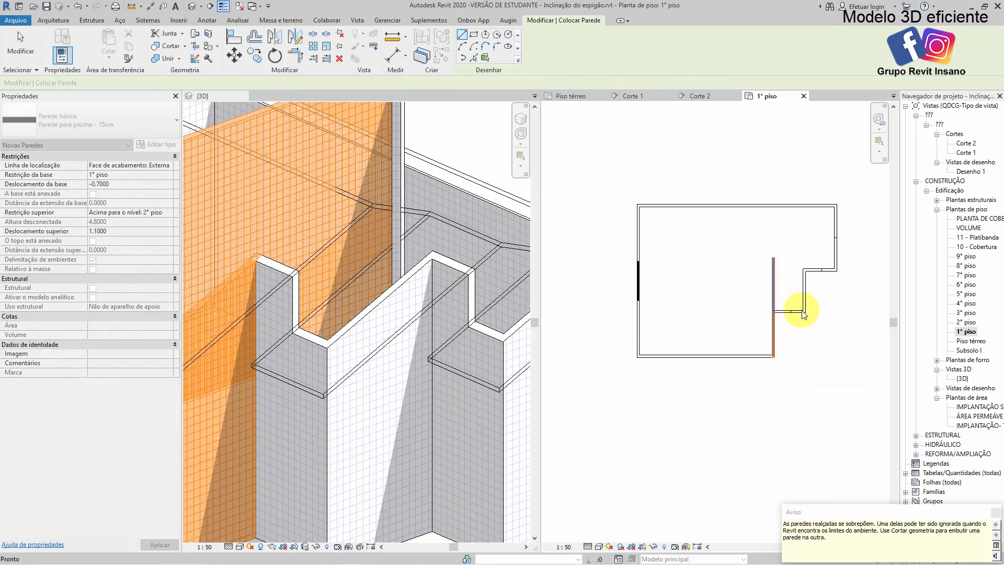
{"action": "key", "text": "Escape"}
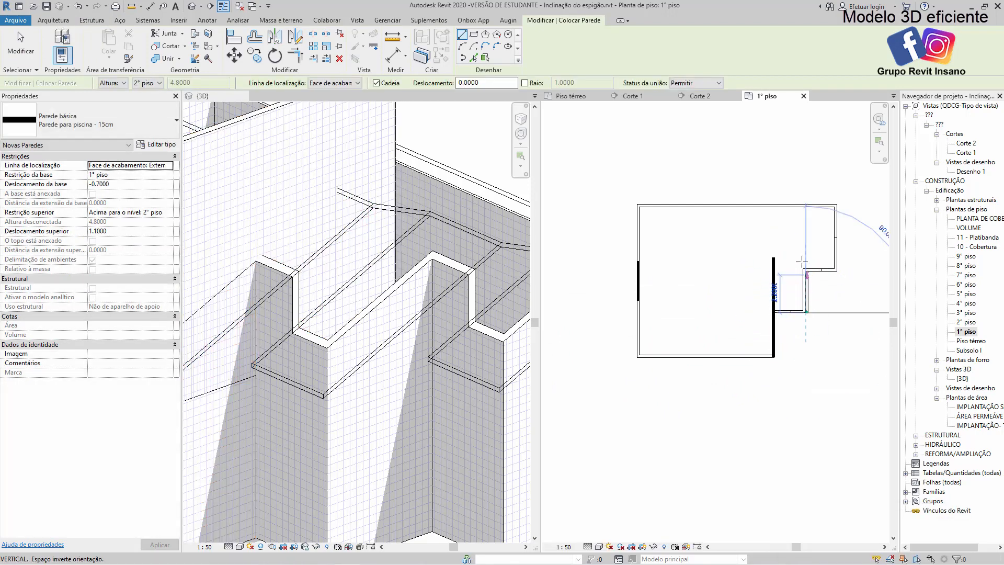
{"action": "left_click", "coordinate": [803, 227]}
{"action": "key", "text": "Escape"}
{"action": "key", "text": "Escape"}
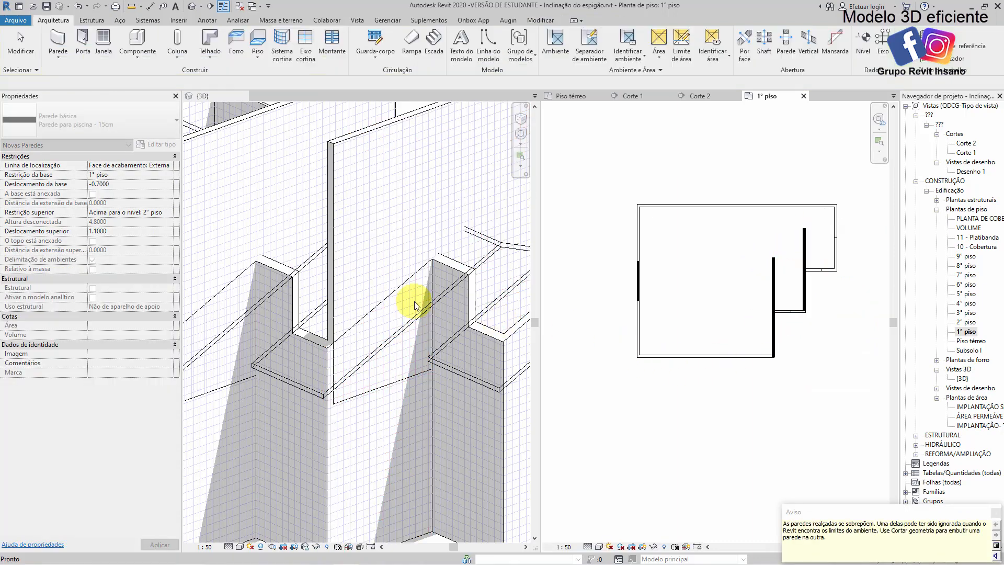
Attach the tops of the two new upper walls to the stepped house's roof
{"action": "scroll", "coordinate": [389, 291], "scroll_direction": "down", "scroll_amount": 4}
{"action": "middle_click_drag", "start_coordinate": [413, 308], "coordinate": [458, 324]}
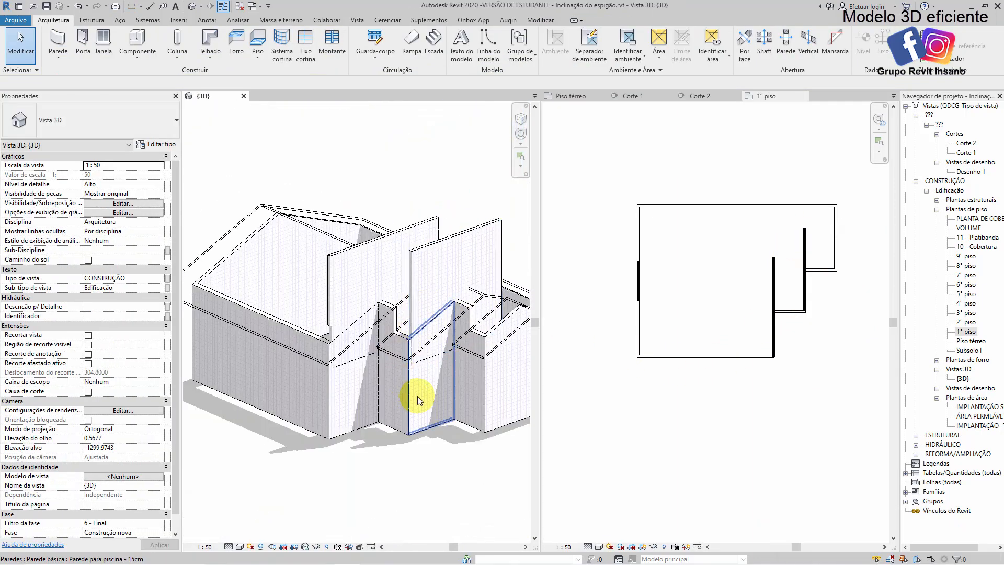
{"action": "middle_click_drag", "start_coordinate": [416, 393], "coordinate": [369, 374]}
{"action": "left_click", "coordinate": [421, 226]}
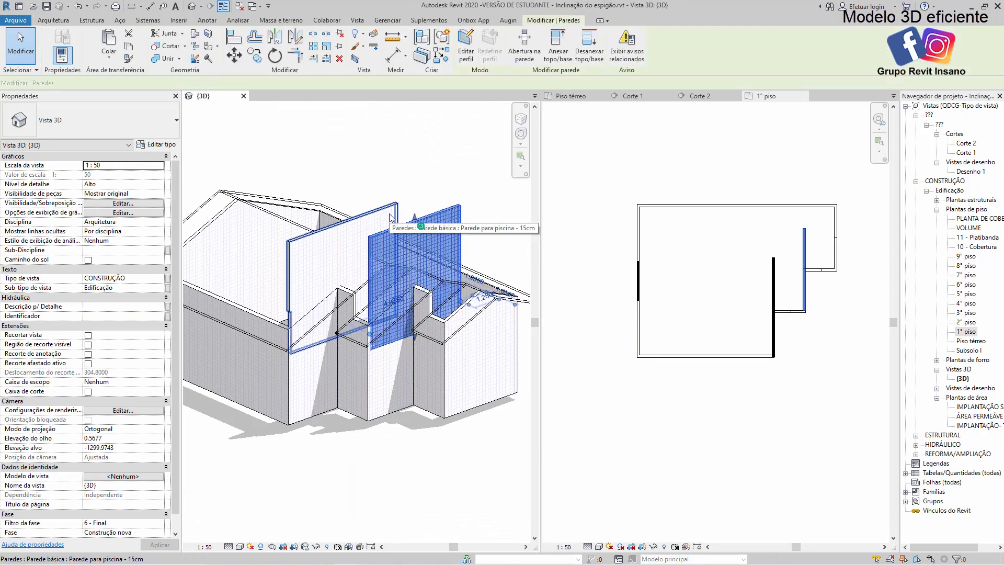
{"action": "left_click", "coordinate": [386, 218], "text": "ctrl"}
{"action": "left_click", "coordinate": [558, 52]}
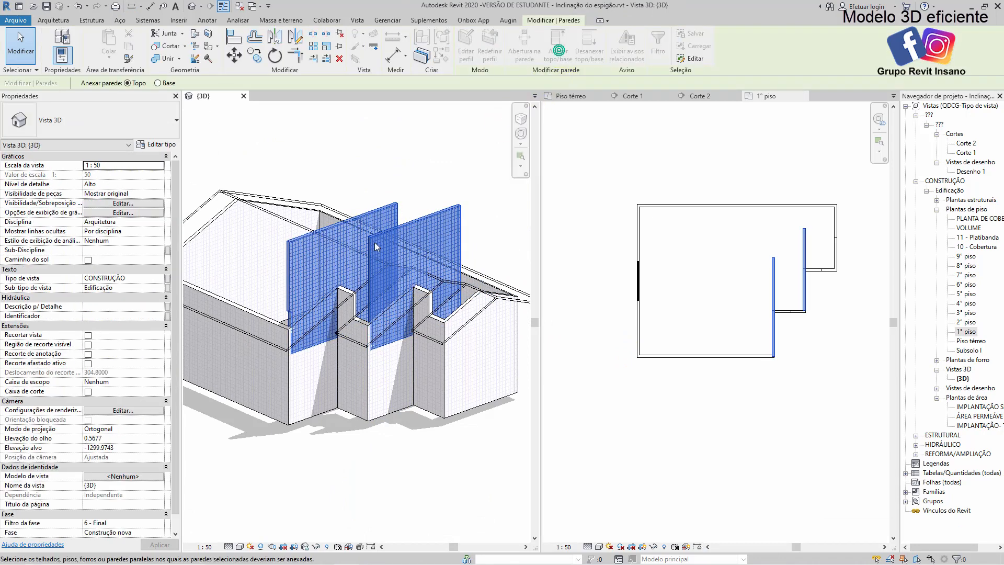
{"action": "left_click", "coordinate": [271, 234]}
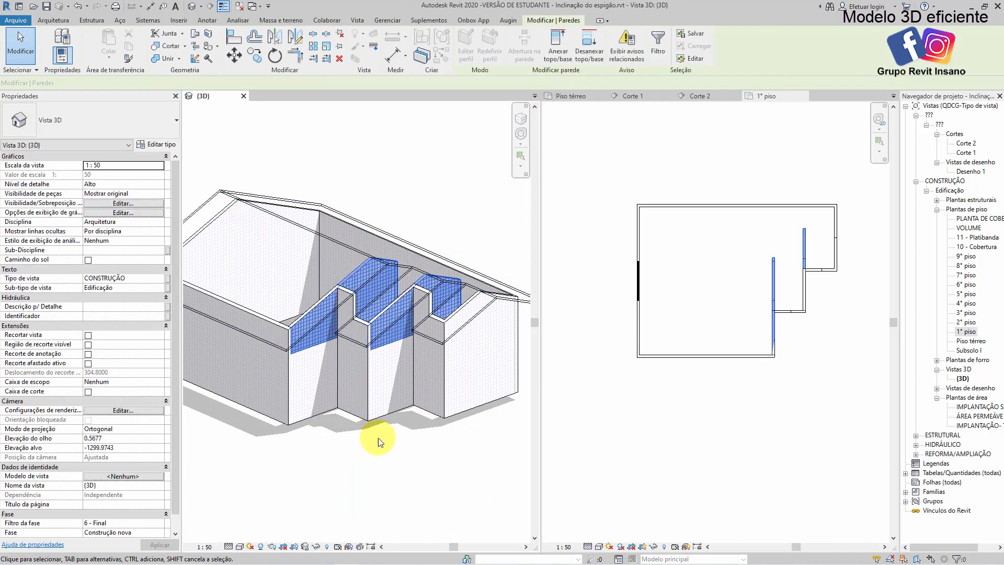
{"action": "left_click", "coordinate": [378, 439]}
Join the geometry of the two upper walls with the walls below them
{"action": "scroll", "coordinate": [353, 392], "scroll_direction": "up", "scroll_amount": 2}
{"action": "middle_click_drag", "start_coordinate": [375, 347], "coordinate": [334, 318]}
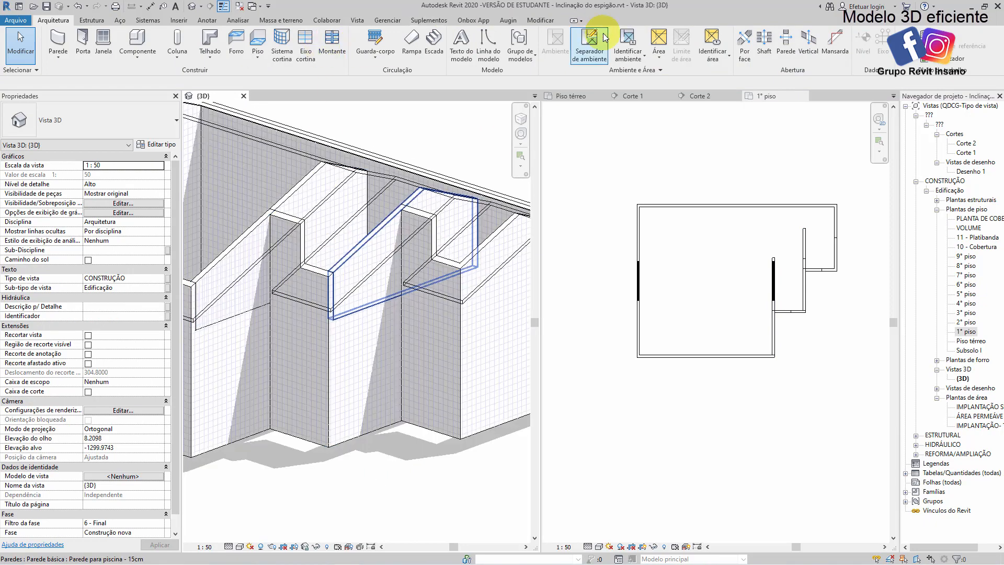
{"action": "left_click", "coordinate": [540, 21]}
{"action": "left_click", "coordinate": [157, 58]}
{"action": "left_click", "coordinate": [356, 338]}
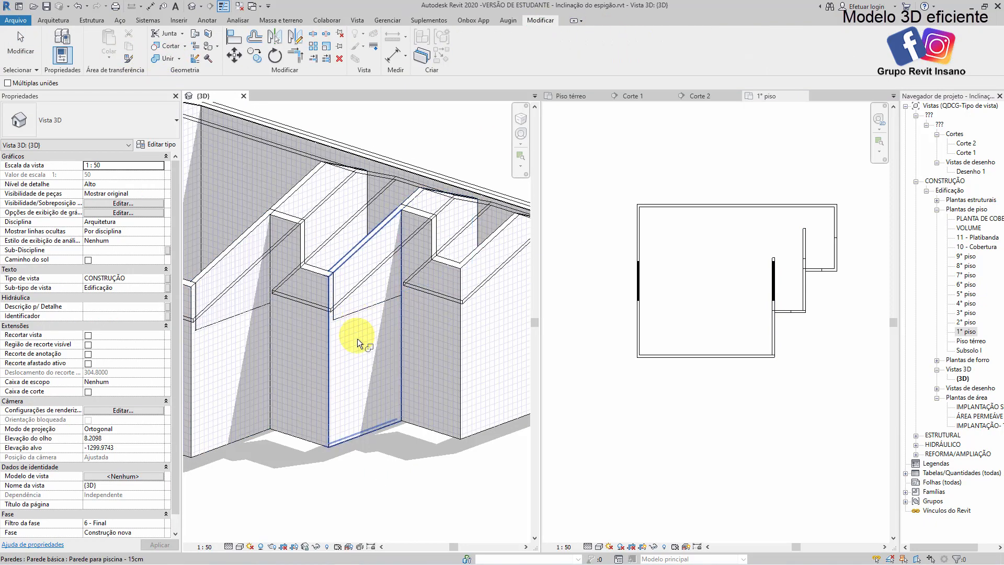
{"action": "left_click", "coordinate": [297, 337]}
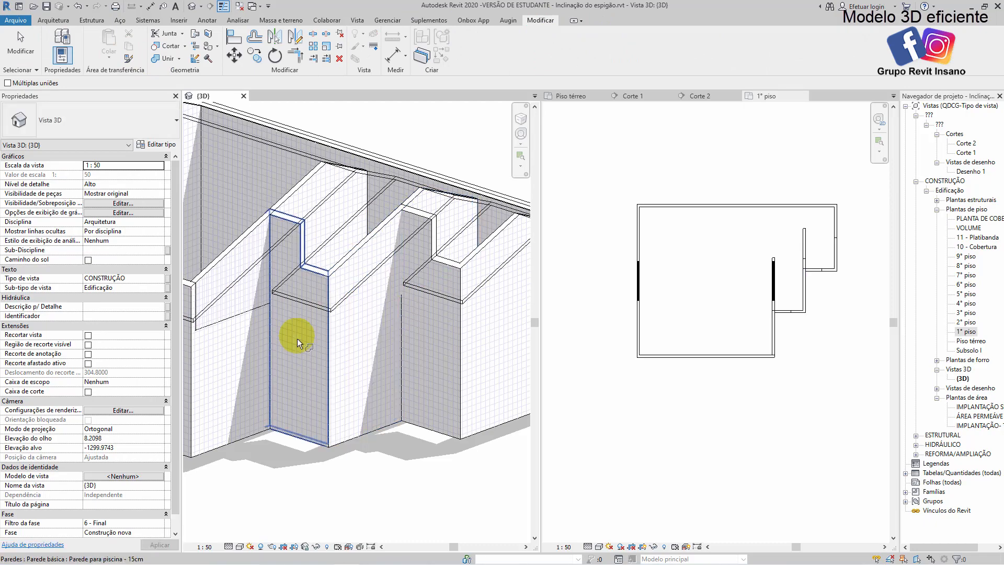
{"action": "left_click", "coordinate": [246, 330]}
{"action": "left_click", "coordinate": [293, 417]}
Join the roof's edge in the first recess to the face of the adjoining upper wall
{"action": "middle_click_drag", "start_coordinate": [298, 394], "coordinate": [332, 359]}
{"action": "scroll", "coordinate": [327, 233], "scroll_direction": "up", "scroll_amount": 2}
{"action": "middle_click_drag", "start_coordinate": [277, 230], "coordinate": [320, 253]}
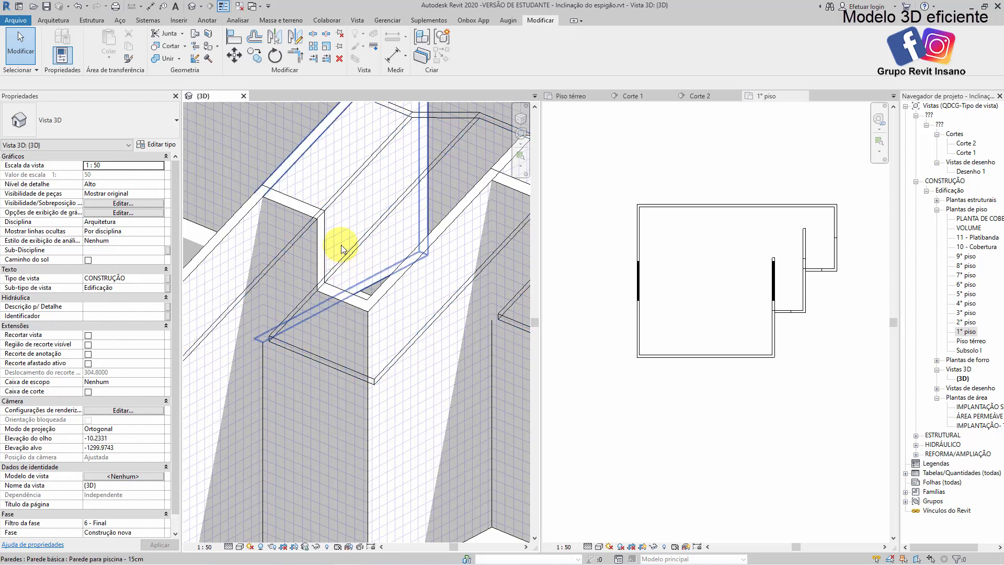
{"action": "left_click", "coordinate": [330, 227]}
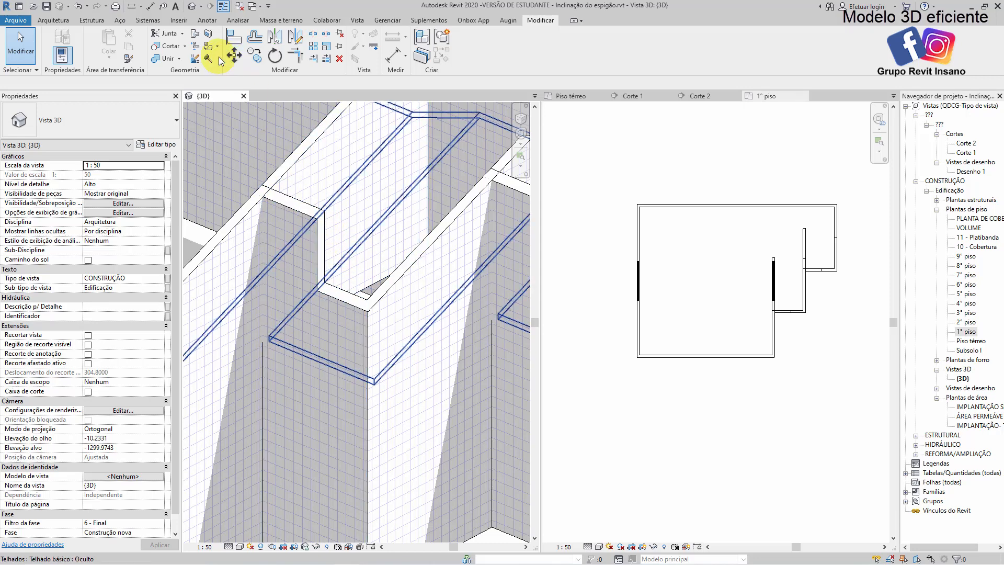
{"action": "left_click", "coordinate": [195, 35]}
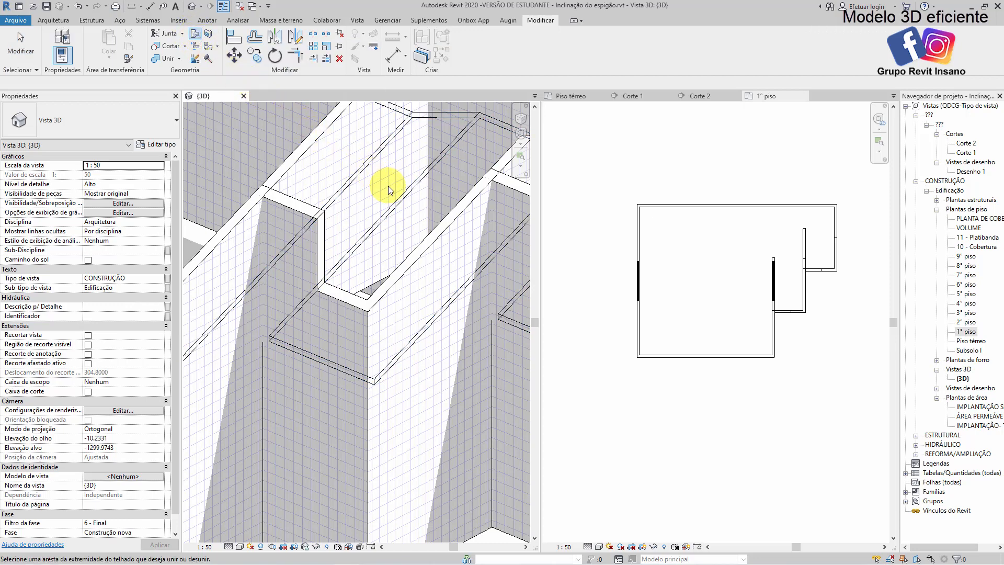
{"action": "left_click", "coordinate": [400, 198]}
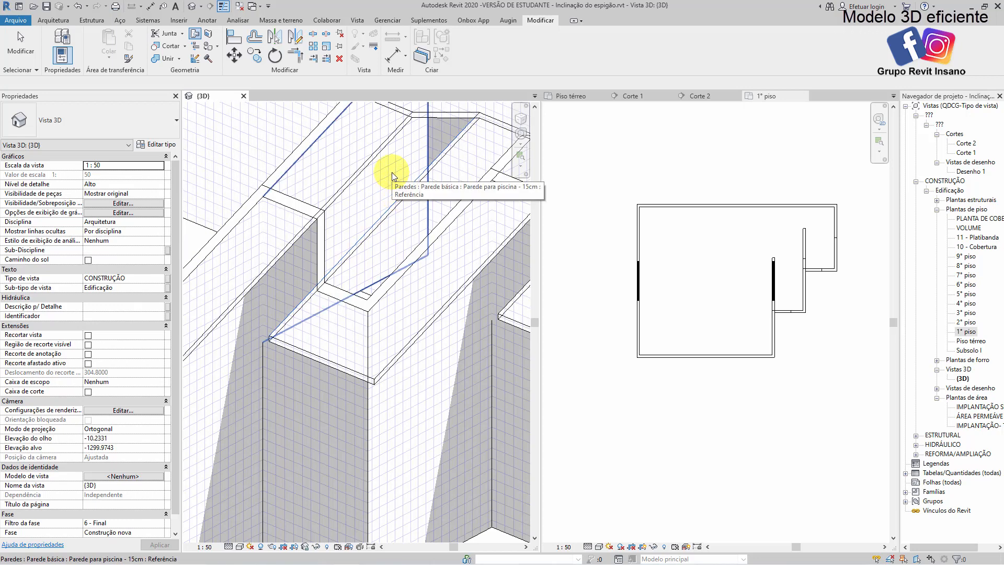
{"action": "left_click", "coordinate": [392, 173]}
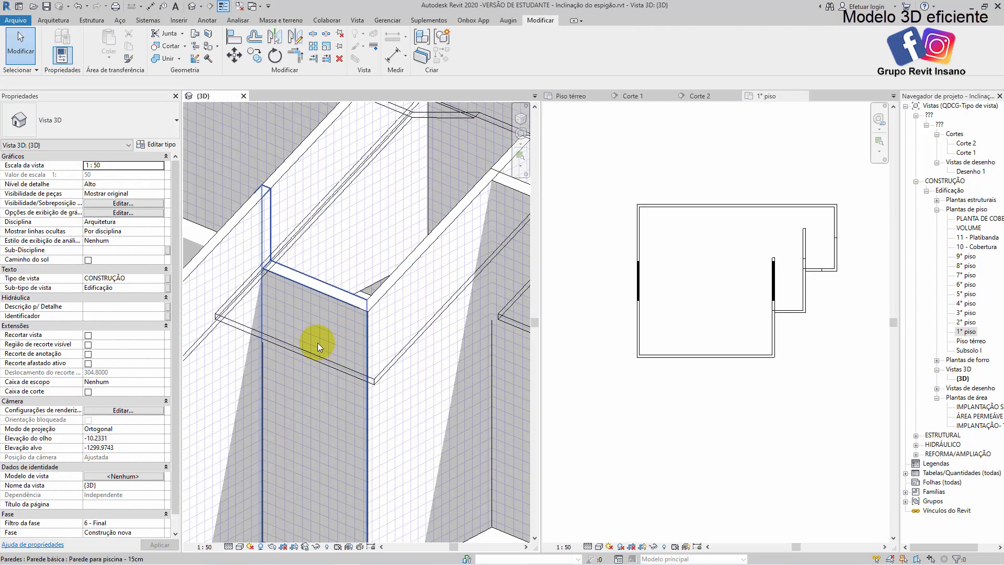
{"action": "middle_click_drag", "start_coordinate": [337, 310], "coordinate": [397, 327], "text": "shift"}
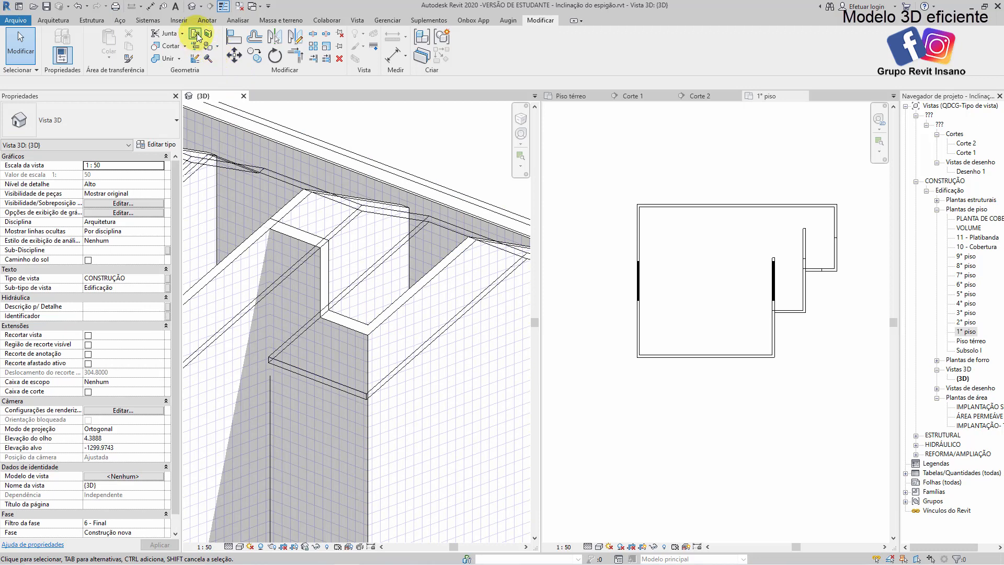
Join the roof's edge in the other recess to the face of its adjoining upper wall
{"action": "left_click", "coordinate": [196, 35]}
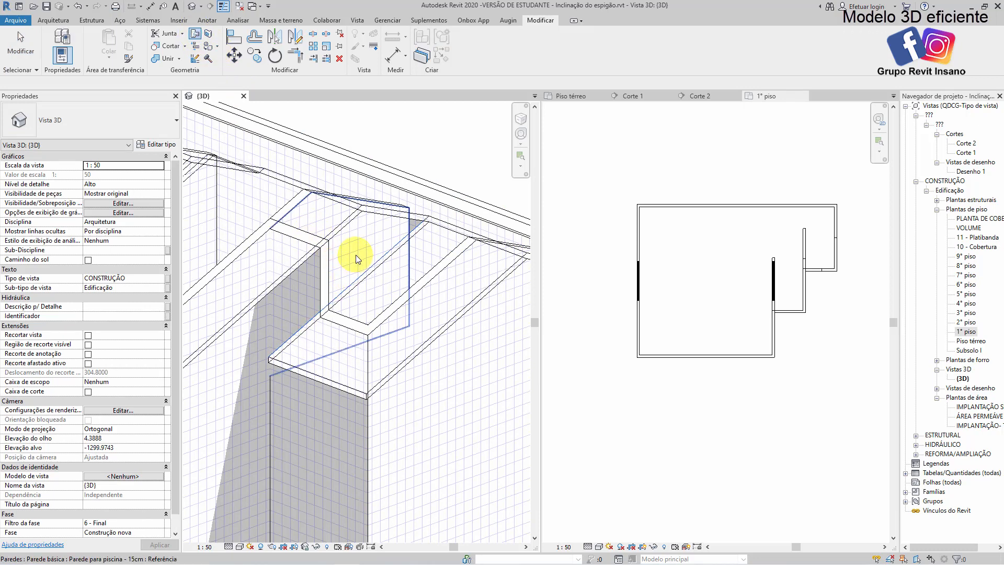
{"action": "left_click", "coordinate": [355, 255]}
{"action": "mouse_move", "coordinate": [346, 283]}
{"action": "middle_mouse_down", "text": "shift"}
{"action": "mouse_move", "coordinate": [448, 265]}
{"action": "mouse_move", "coordinate": [442, 195]}
{"action": "mouse_move", "coordinate": [359, 208]}
{"action": "mouse_move", "coordinate": [336, 269]}
{"action": "mouse_move", "coordinate": [348, 273]}
{"action": "middle_mouse_up", "text": "shift"}
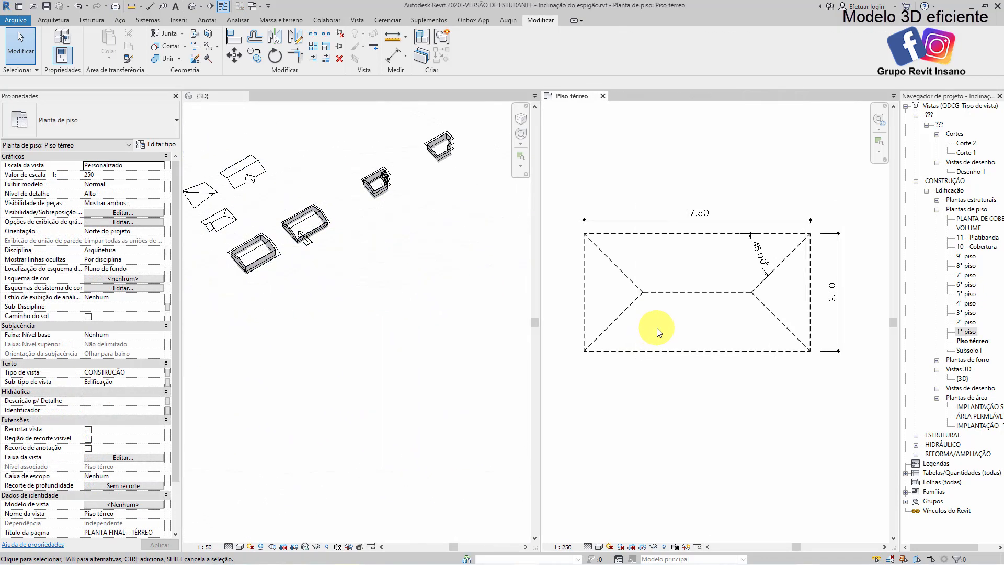
Examine the 17.50 by 9.10 hip roof sketch in the Piso térreo plan, focusing on the hip line's angle to the eave
{"action": "middle_click", "coordinate": [712, 321]}
{"action": "scroll", "coordinate": [746, 308], "scroll_direction": "up", "scroll_amount": 1}
{"action": "middle_click_drag", "start_coordinate": [737, 313], "coordinate": [753, 312]}
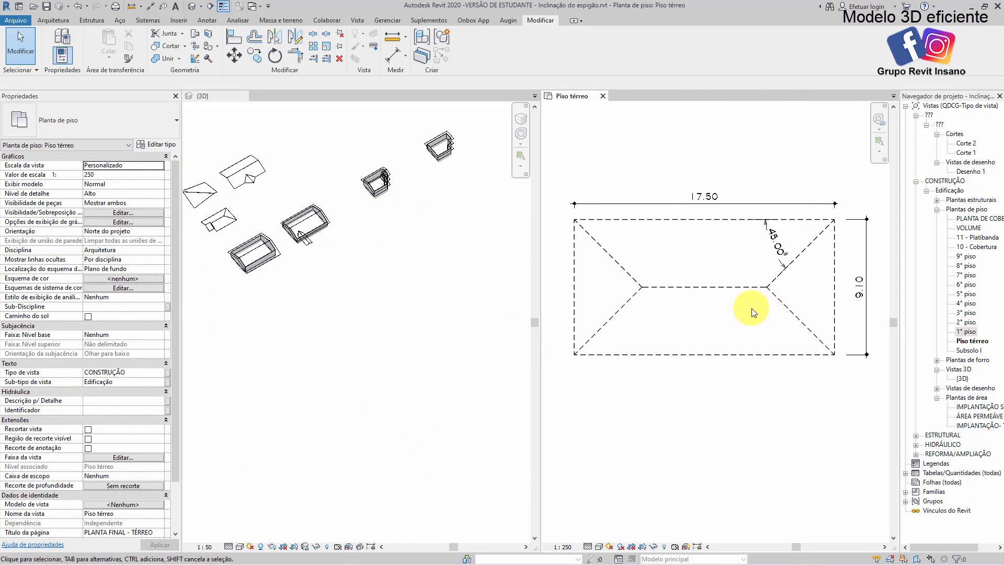
{"action": "scroll", "coordinate": [834, 233], "scroll_direction": "up", "scroll_amount": 2}
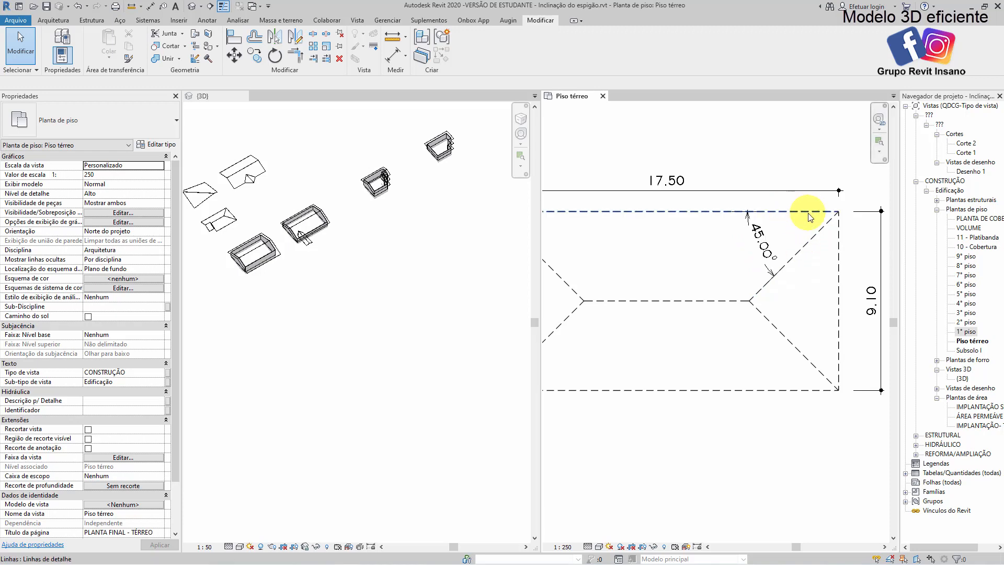
{"action": "middle_click_drag", "start_coordinate": [791, 263], "coordinate": [785, 246]}
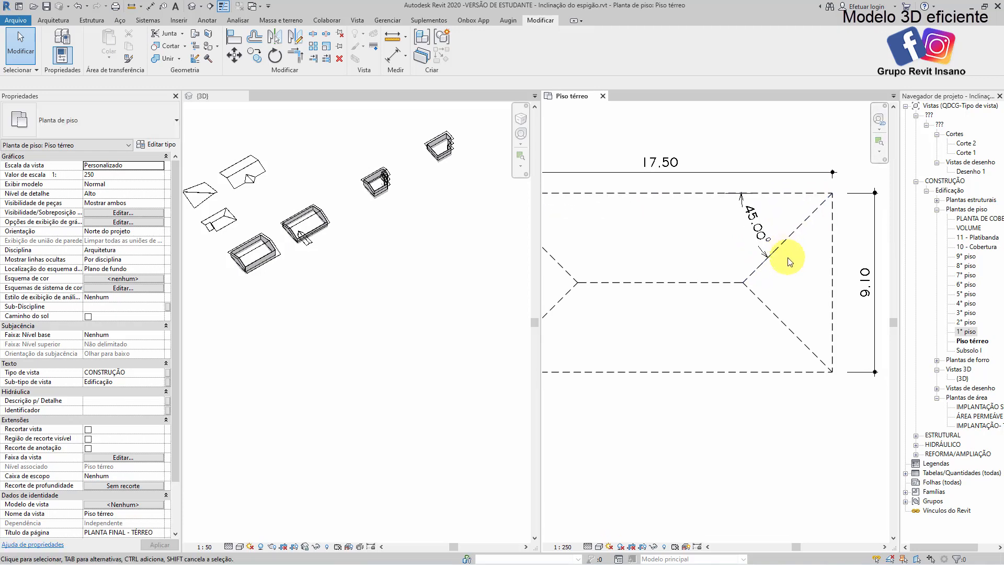
{"action": "scroll", "coordinate": [790, 260], "scroll_direction": "up", "scroll_amount": 2}
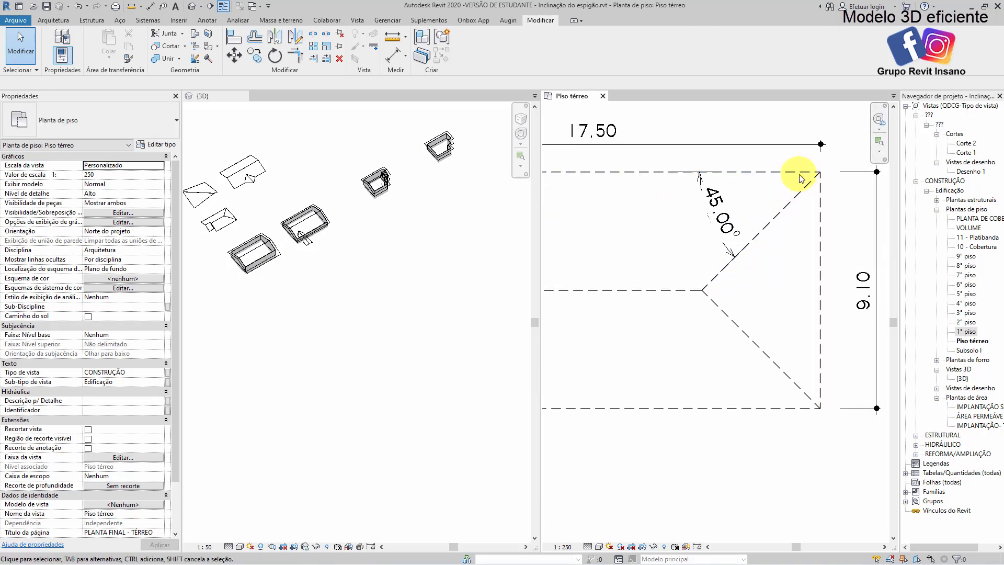
{"action": "scroll", "coordinate": [772, 282], "scroll_direction": "down", "scroll_amount": 1}
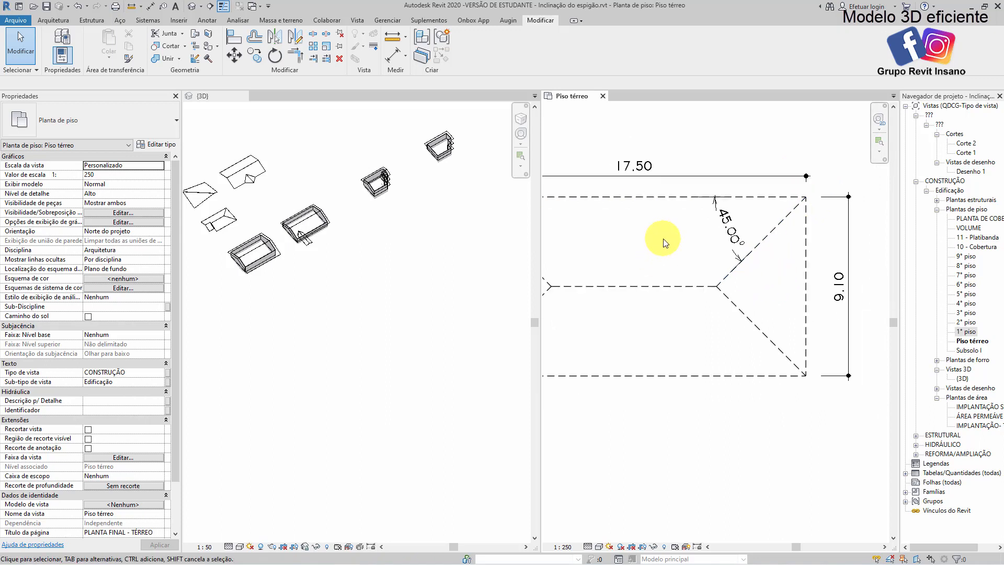
{"action": "scroll", "coordinate": [782, 280], "scroll_direction": "down", "scroll_amount": 1}
{"action": "scroll", "coordinate": [768, 230], "scroll_direction": "up", "scroll_amount": 1}
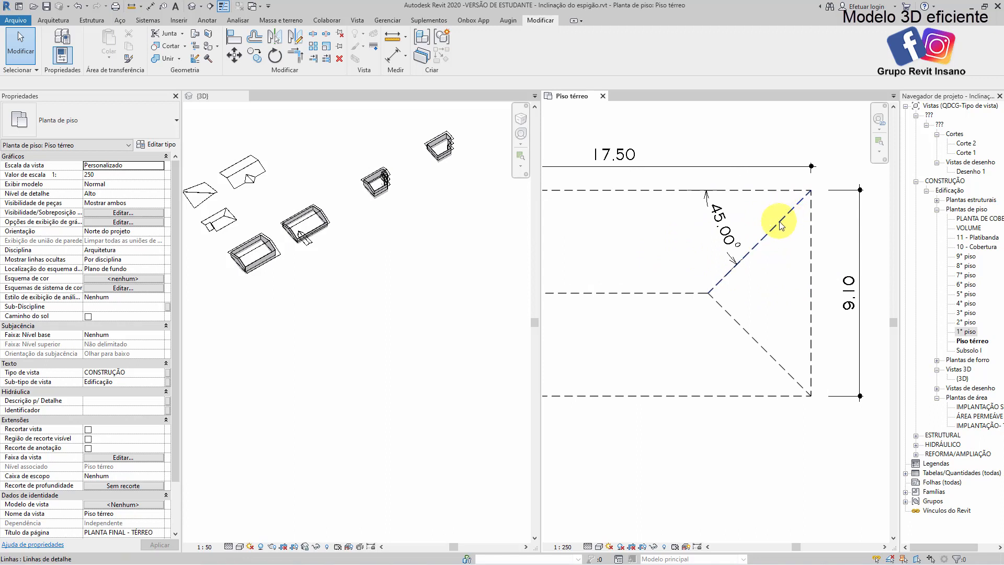
{"action": "scroll", "coordinate": [753, 258], "scroll_direction": "up", "scroll_amount": 1}
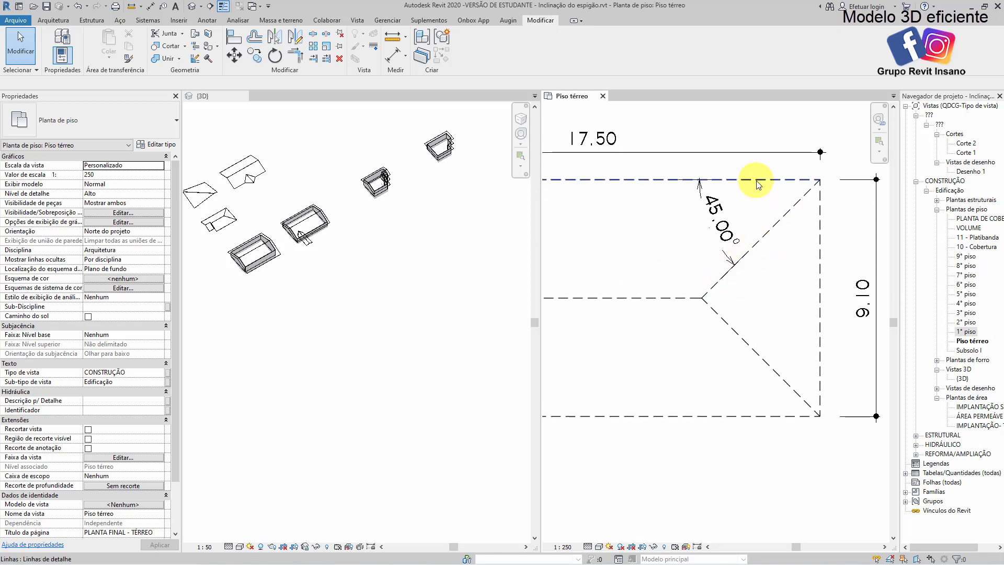
{"action": "scroll", "coordinate": [761, 304], "scroll_direction": "down", "scroll_amount": 4}
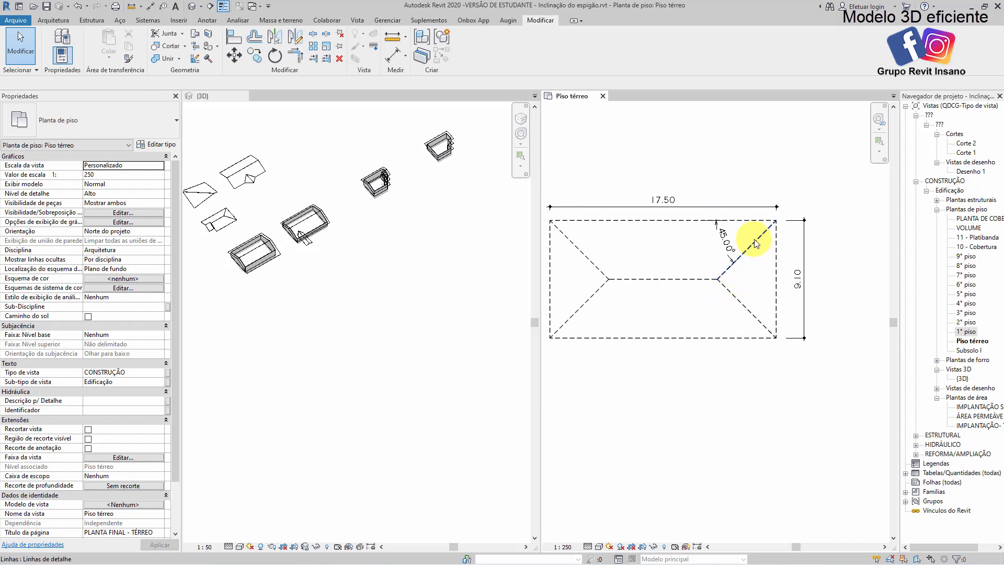
{"action": "scroll", "coordinate": [753, 247], "scroll_direction": "up", "scroll_amount": 2}
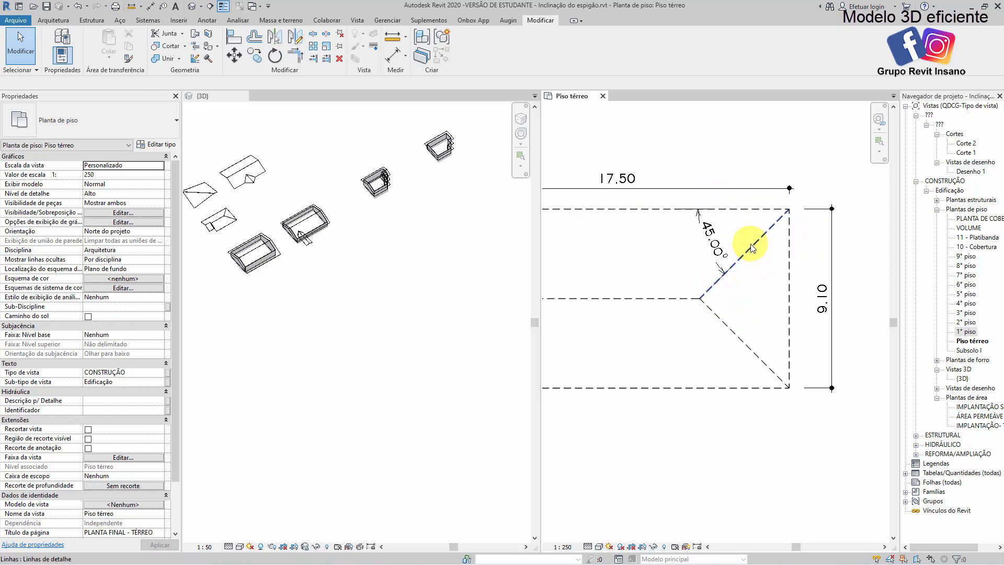
Move the ridge's right end inward in the 17.50 by 9.10 roof sketch, shortening the ridge to about 6.20 m and unjoining the conflicting elements
{"action": "left_click", "coordinate": [704, 298]}
{"action": "scroll", "coordinate": [704, 299], "scroll_direction": "down", "scroll_amount": 1}
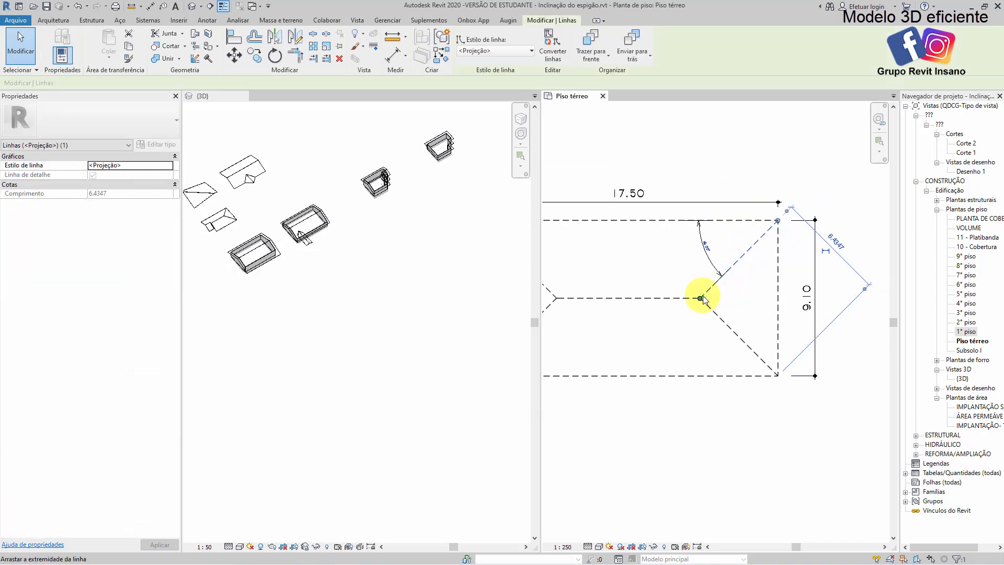
{"action": "left_click_drag", "start_coordinate": [696, 299], "coordinate": [663, 297]}
{"action": "left_click", "coordinate": [692, 299]}
{"action": "left_click", "coordinate": [810, 552]}
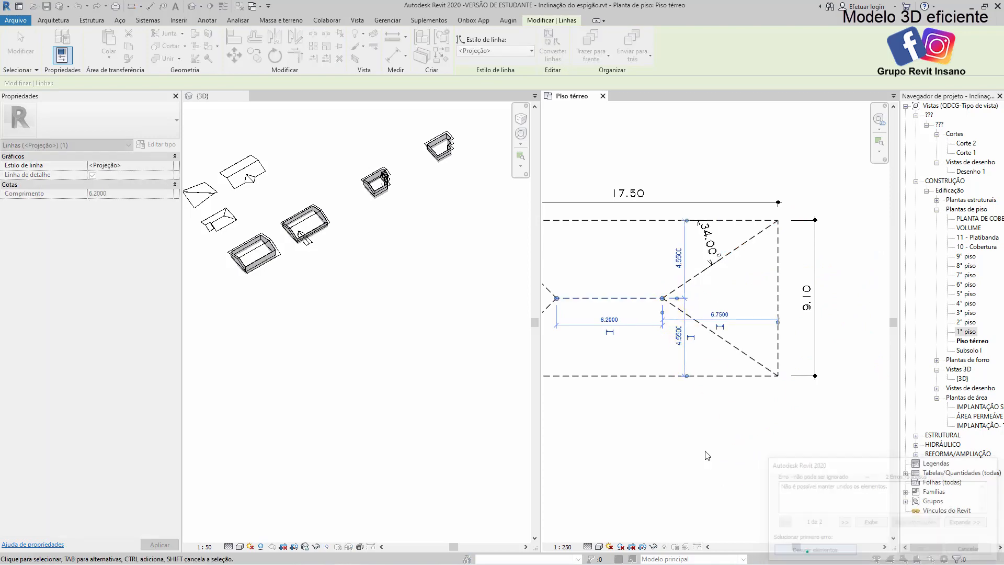
{"action": "left_click", "coordinate": [697, 430]}
{"action": "scroll", "coordinate": [763, 281], "scroll_direction": "up", "scroll_amount": 2}
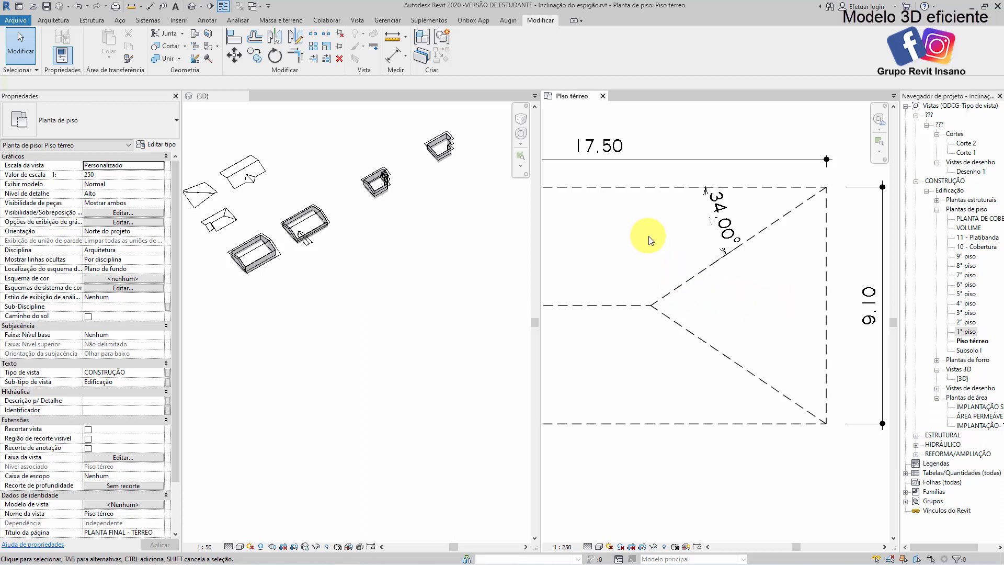
Examine the neighbouring roof sketch's 40% slope note, its hip angle dimension and the unknown slope note on the hip end
{"action": "scroll", "coordinate": [650, 239], "scroll_direction": "down", "scroll_amount": 6}
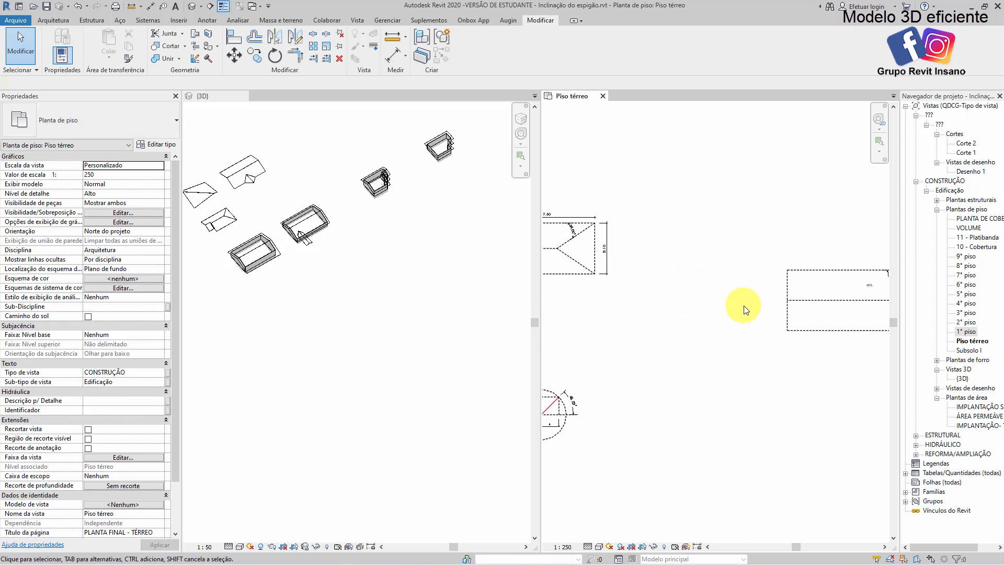
{"action": "scroll", "coordinate": [740, 295], "scroll_direction": "up", "scroll_amount": 6}
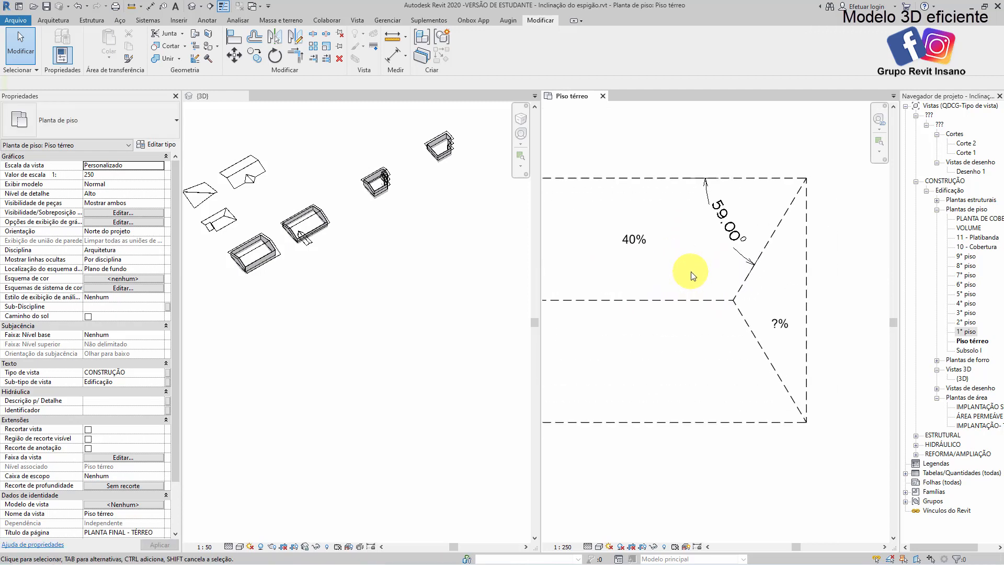
{"action": "scroll", "coordinate": [690, 276], "scroll_direction": "up", "scroll_amount": 1}
{"action": "left_click", "coordinate": [641, 248]}
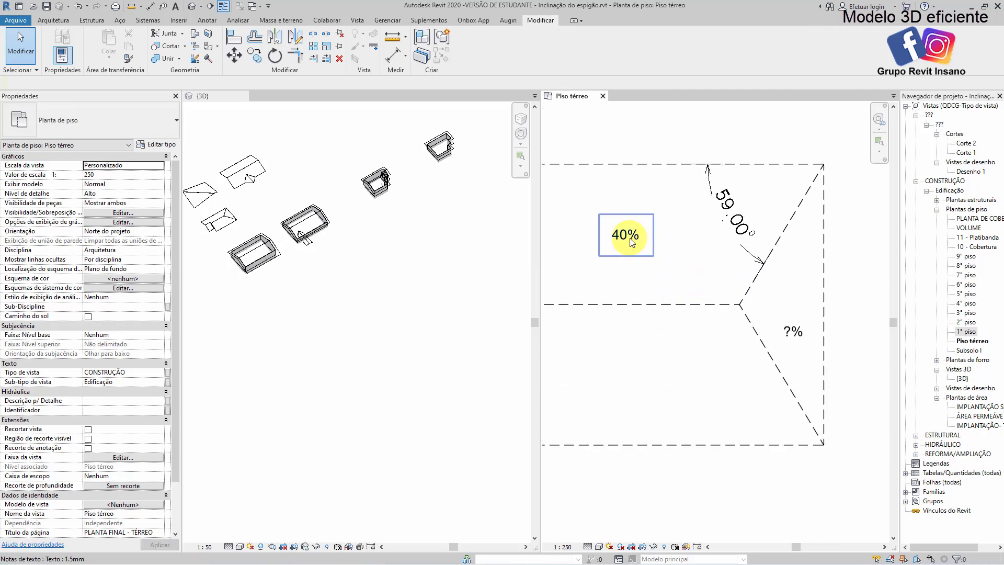
{"action": "left_click", "coordinate": [733, 238]}
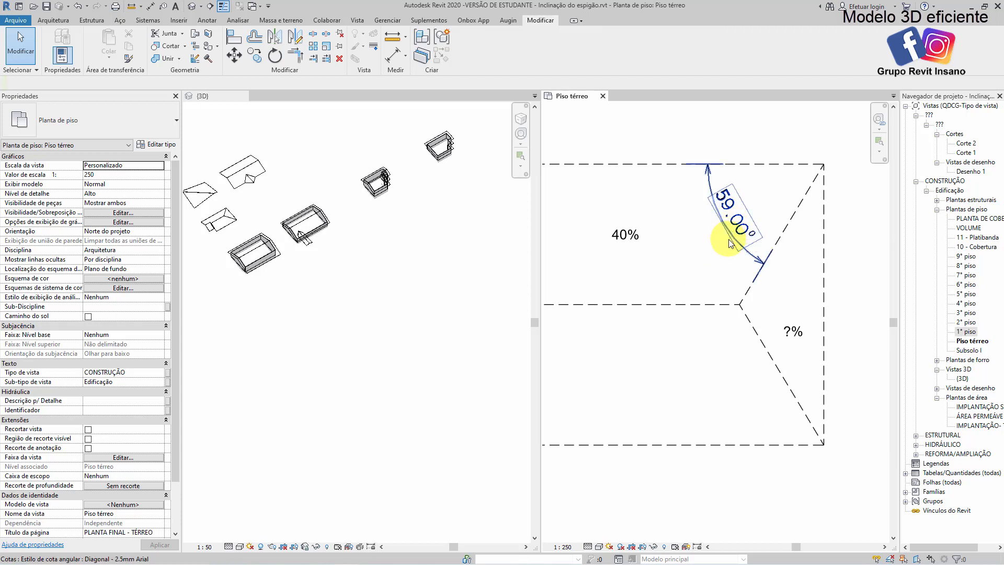
{"action": "left_click", "coordinate": [730, 244]}
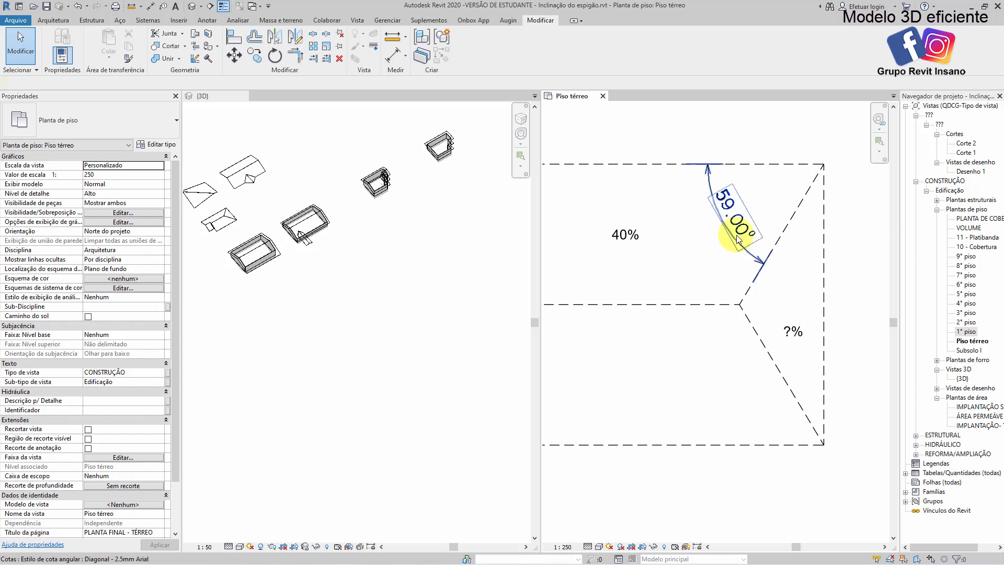
{"action": "middle_click_drag", "start_coordinate": [761, 337], "coordinate": [739, 315]}
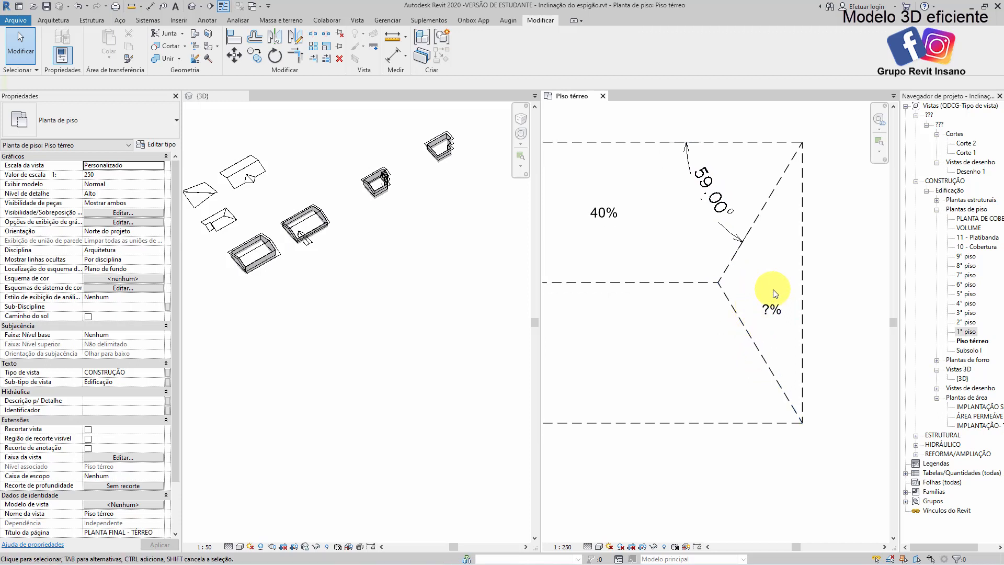
{"action": "scroll", "coordinate": [766, 314], "scroll_direction": "up", "scroll_amount": 1}
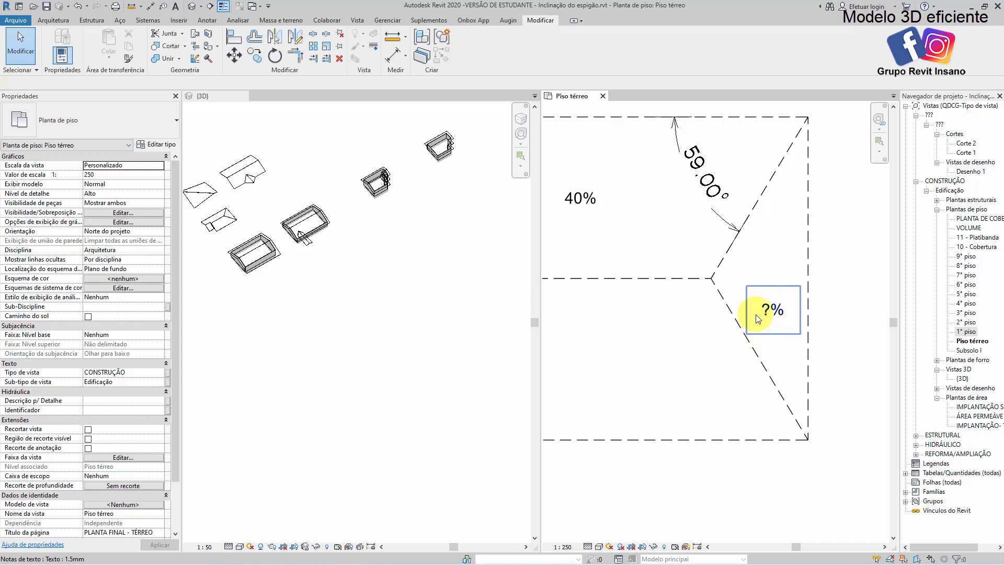
{"action": "scroll", "coordinate": [758, 319], "scroll_direction": "down", "scroll_amount": 1}
{"action": "scroll", "coordinate": [602, 227], "scroll_direction": "up", "scroll_amount": 2}
Copy the 40% slope note just below itself and change the copy's text to "40 x tan(59.00)"
{"action": "left_click", "coordinate": [606, 230]}
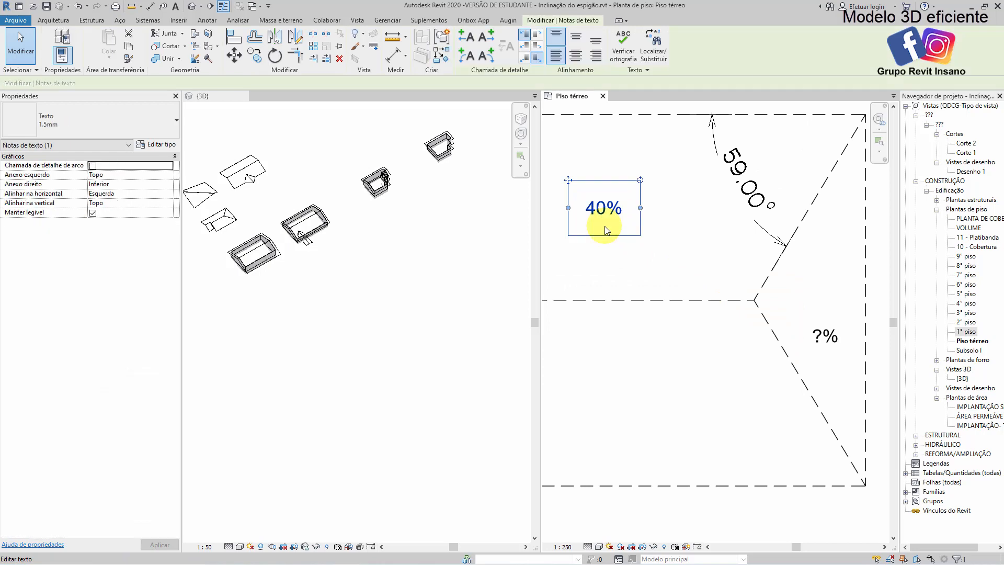
{"action": "key", "text": "r"}
{"action": "key", "text": "o"}
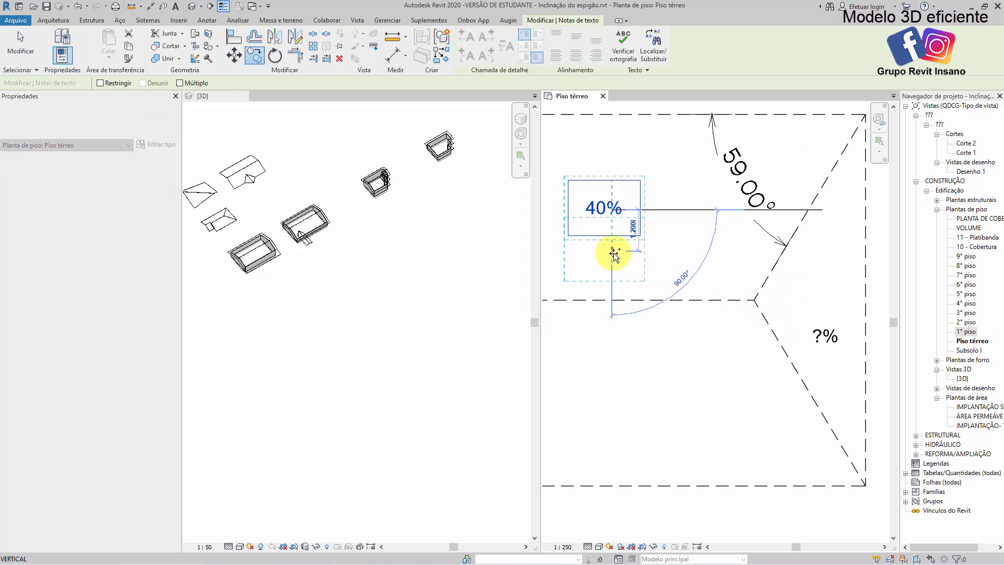
{"action": "left_click", "coordinate": [612, 254]}
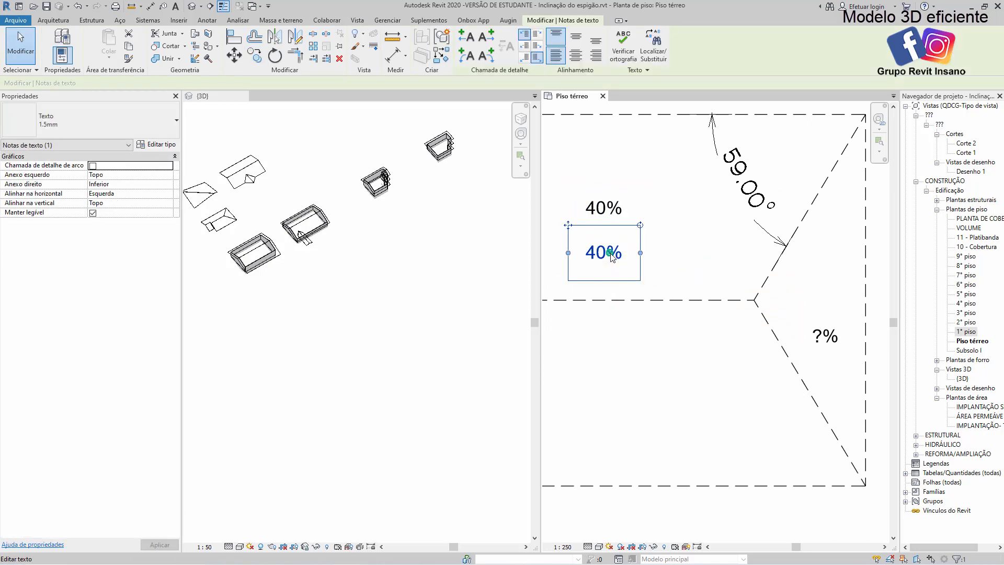
{"action": "double_click", "coordinate": [612, 256]}
{"action": "left_click", "coordinate": [610, 256]}
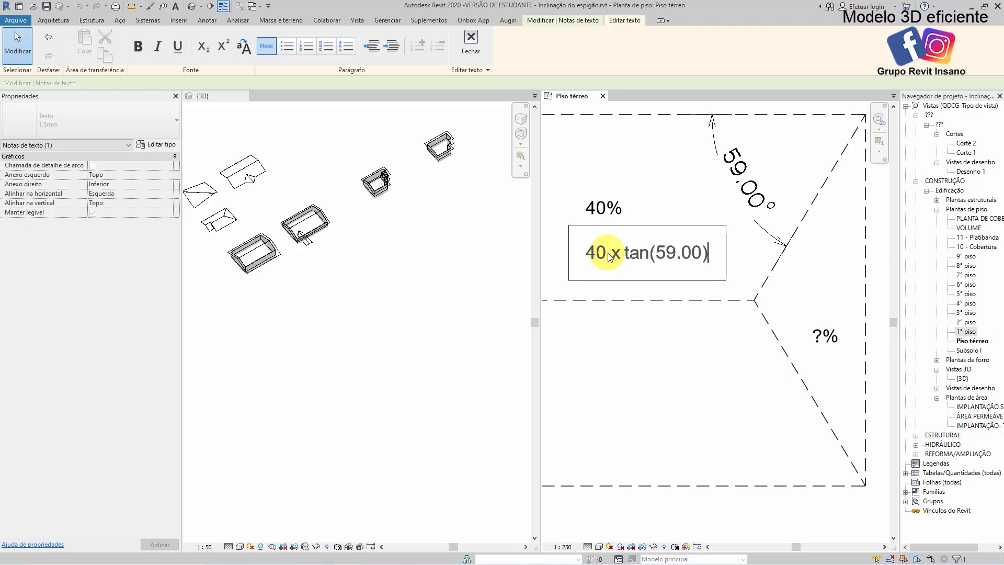
{"action": "left_click", "coordinate": [641, 342]}
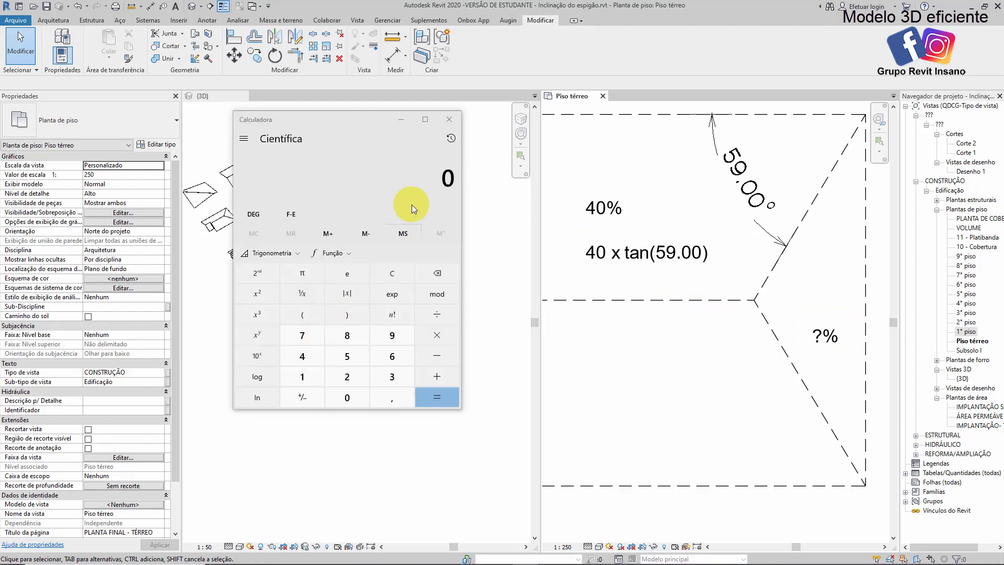
Calculate 40 × tan(59) in degrees with the scientific Calculator
{"action": "left_click", "coordinate": [310, 356]}
{"action": "left_click", "coordinate": [346, 396]}
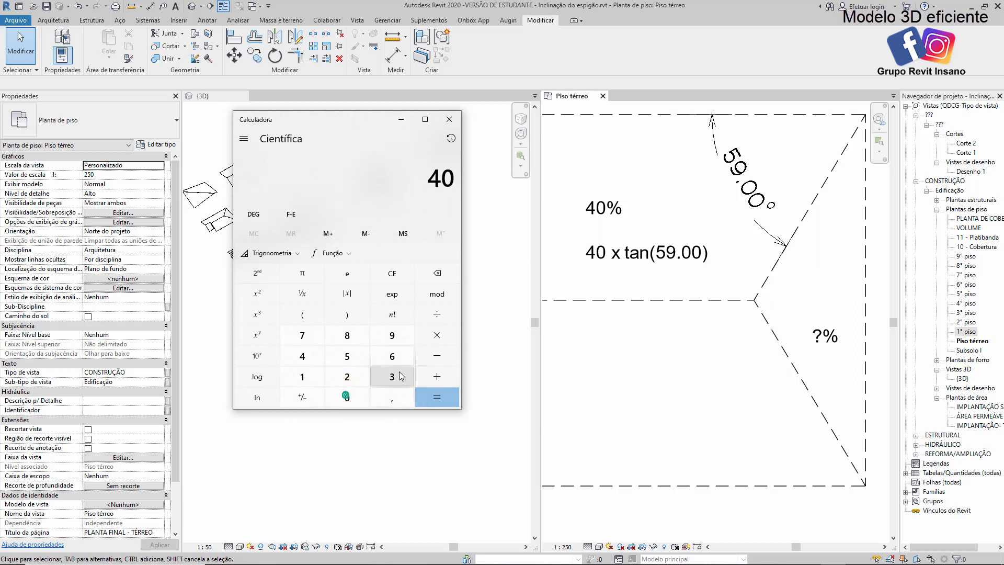
{"action": "left_click", "coordinate": [436, 335]}
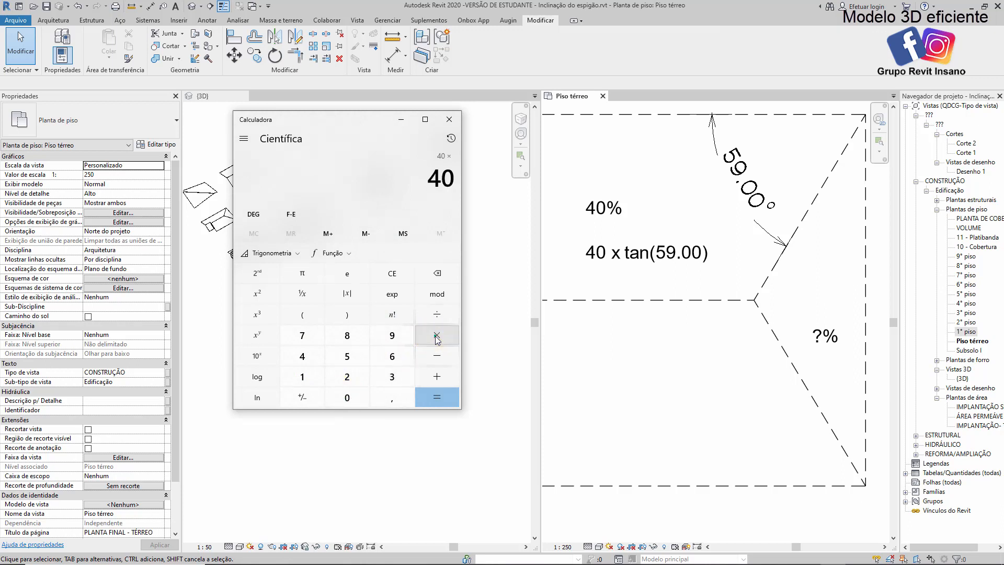
{"action": "left_click", "coordinate": [351, 357]}
{"action": "left_click", "coordinate": [393, 335]}
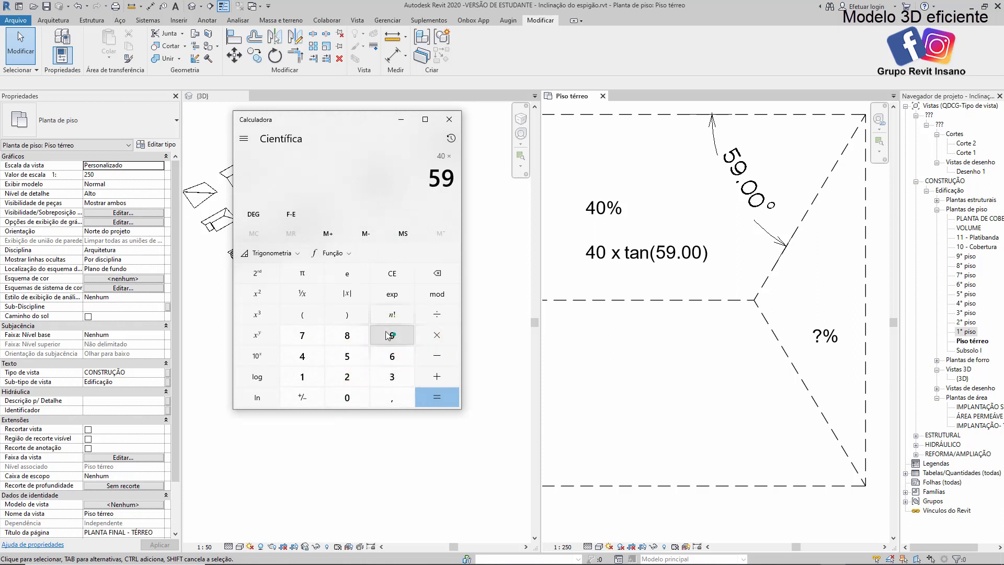
{"action": "left_click", "coordinate": [274, 254]}
{"action": "left_click", "coordinate": [352, 278]}
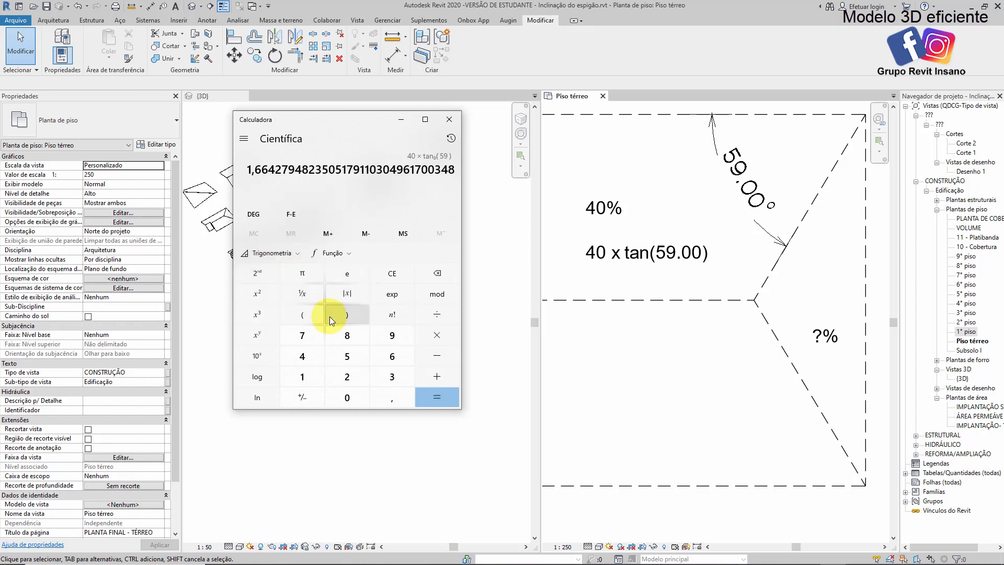
{"action": "left_click", "coordinate": [437, 398]}
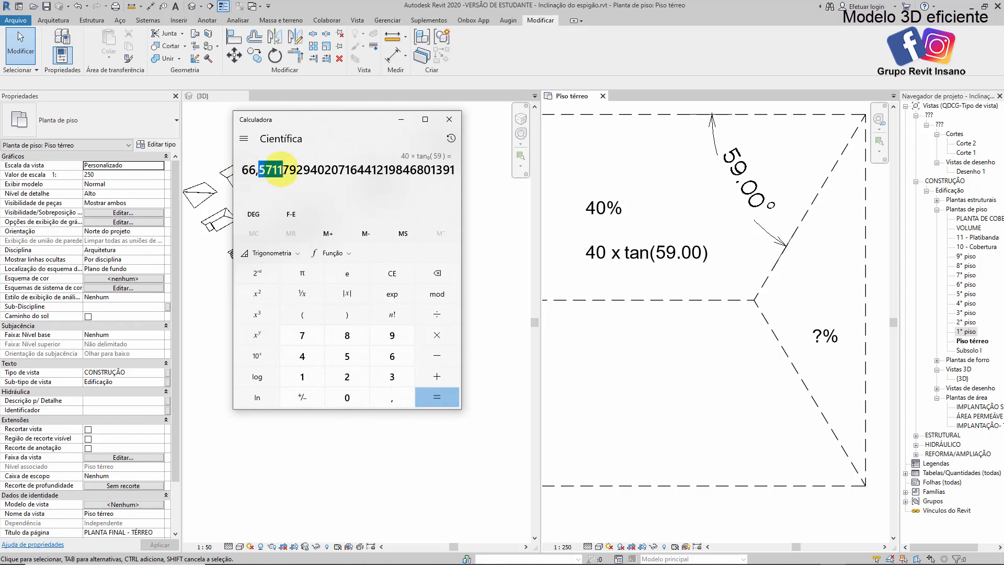
Back in Revit, replace the "?%" note on the hip end of the roof sketch with "66,5711%"
{"action": "left_click", "coordinate": [826, 338]}
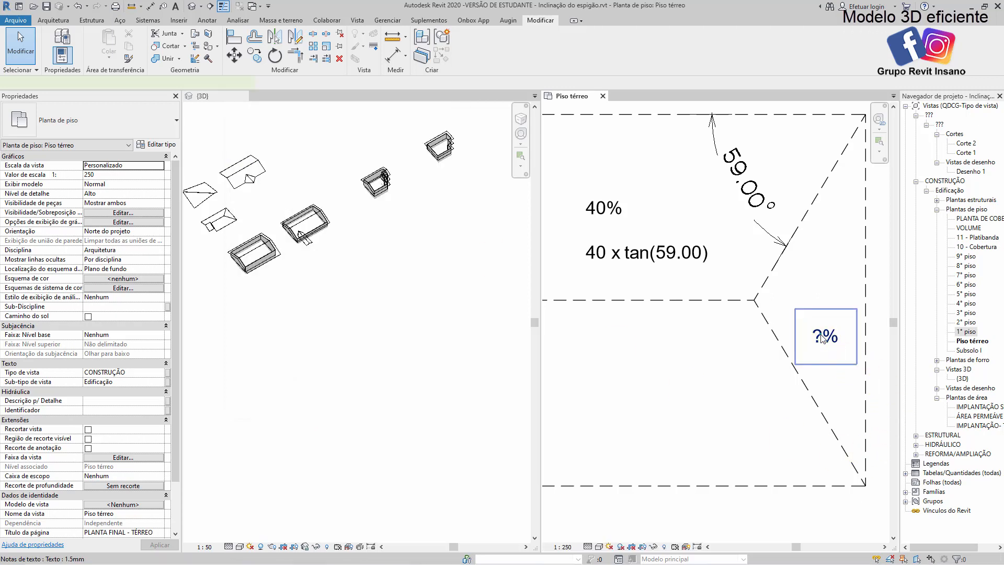
{"action": "double_click", "coordinate": [822, 338]}
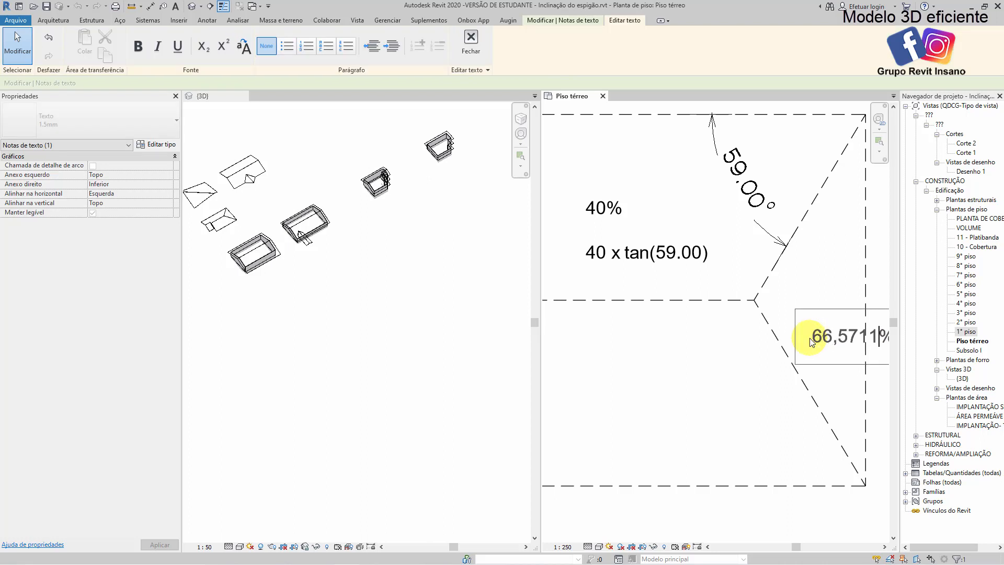
{"action": "left_click", "coordinate": [729, 359]}
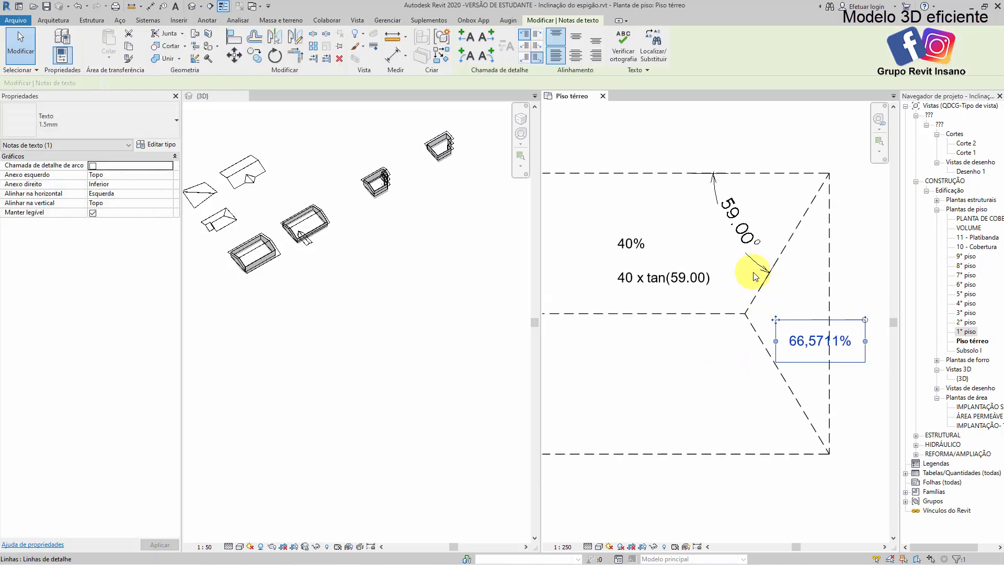
{"action": "scroll", "coordinate": [765, 272], "scroll_direction": "down", "scroll_amount": 2}
{"action": "left_click", "coordinate": [764, 272]}
{"action": "scroll", "coordinate": [703, 204], "scroll_direction": "down", "scroll_amount": 2}
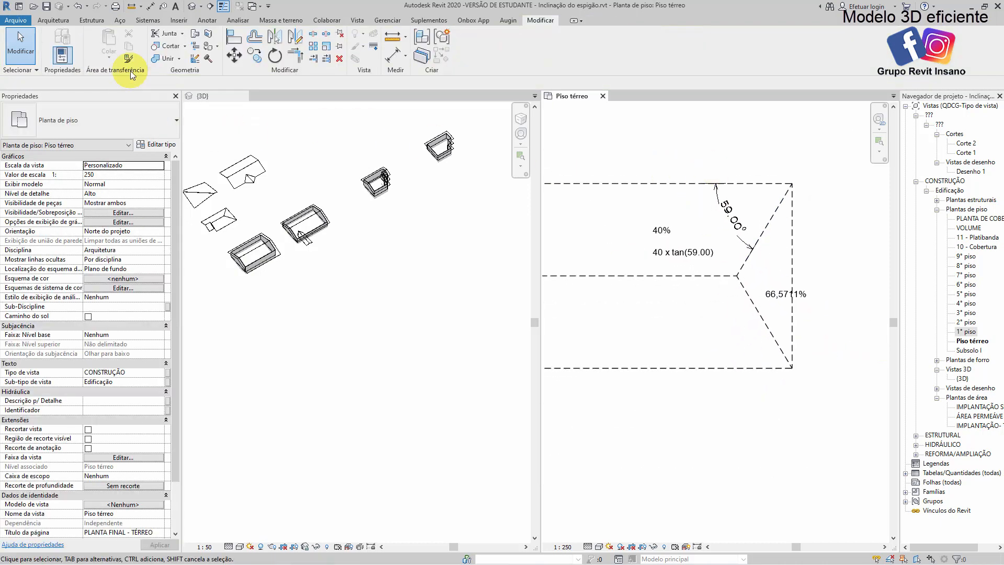
Start a roof by footprint and sketch a rectangular boundary of about 22.4 × 10.8 m corner to corner over the rectangular outline
{"action": "left_click", "coordinate": [53, 21]}
{"action": "left_click", "coordinate": [209, 39]}
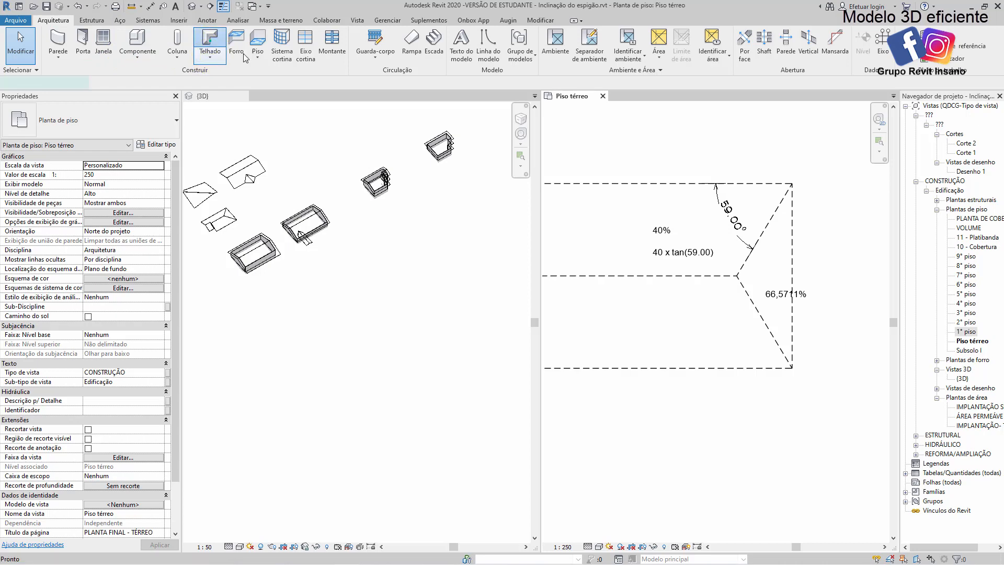
{"action": "left_click", "coordinate": [563, 34]}
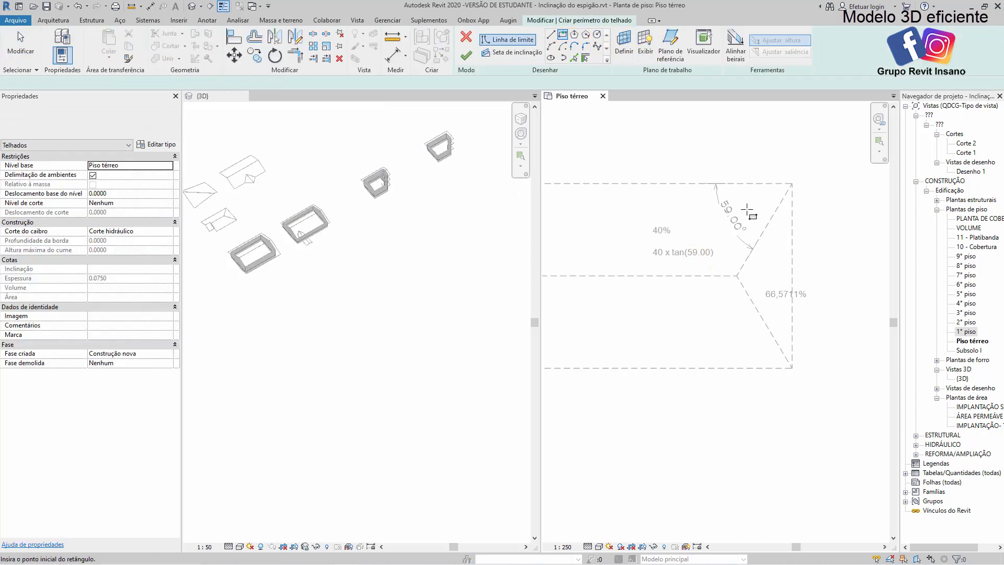
{"action": "left_click", "coordinate": [792, 184]}
{"action": "scroll", "coordinate": [721, 292], "scroll_direction": "down", "scroll_amount": 2}
{"action": "middle_click_drag", "start_coordinate": [719, 312], "coordinate": [849, 260]}
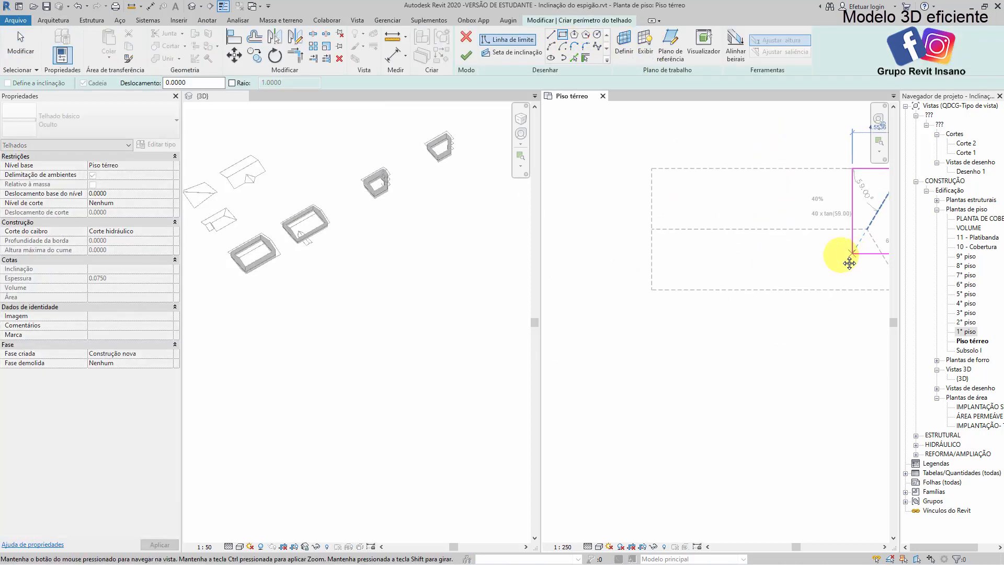
{"action": "left_click", "coordinate": [649, 290]}
{"action": "key", "text": "Escape"}
{"action": "key", "text": "Escape"}
{"action": "scroll", "coordinate": [655, 284], "scroll_direction": "up", "scroll_amount": 4}
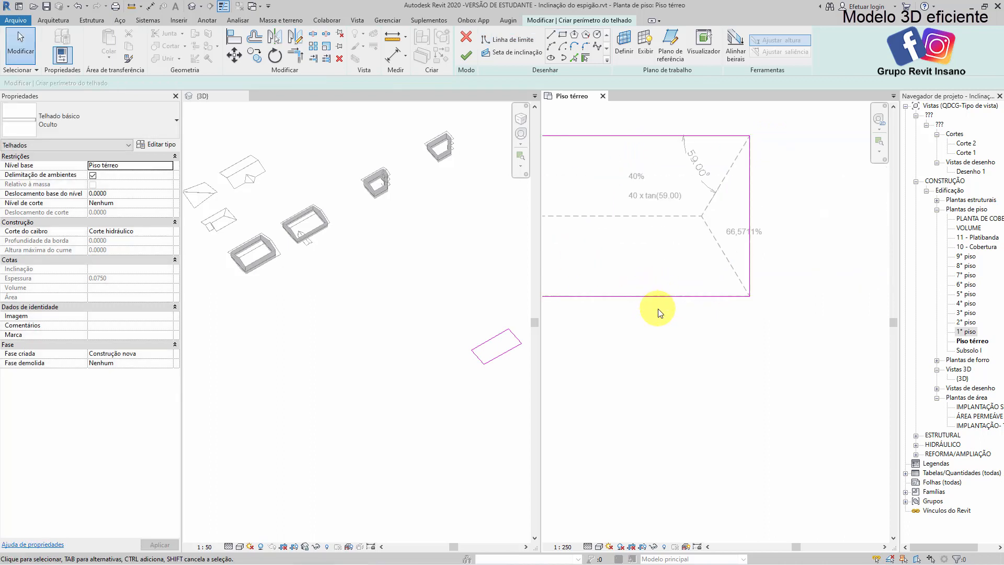
Make the two long boundary edges slope-defining with a 40% slope
{"action": "left_click_drag", "start_coordinate": [646, 384], "coordinate": [609, 139]}
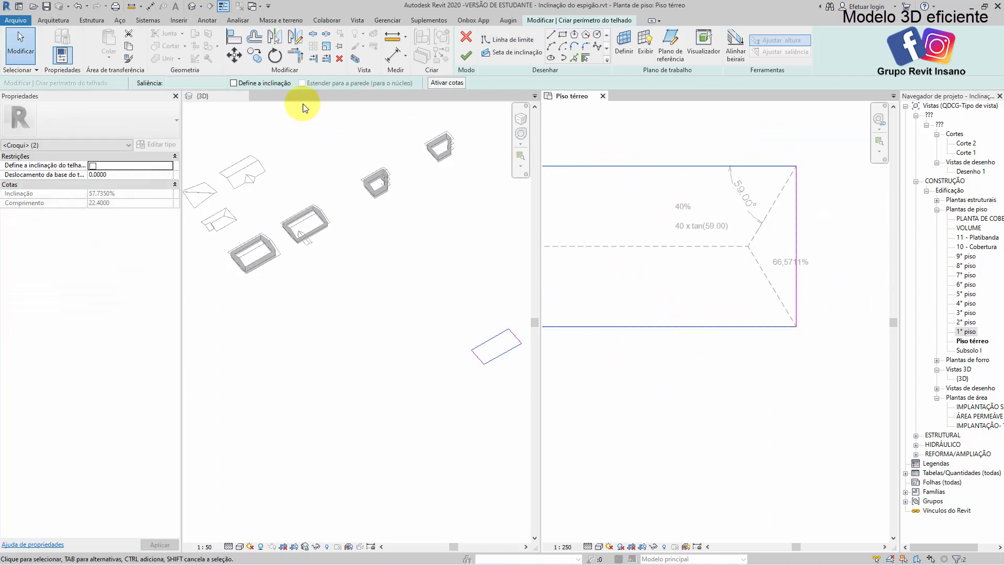
{"action": "left_click", "coordinate": [141, 194]}
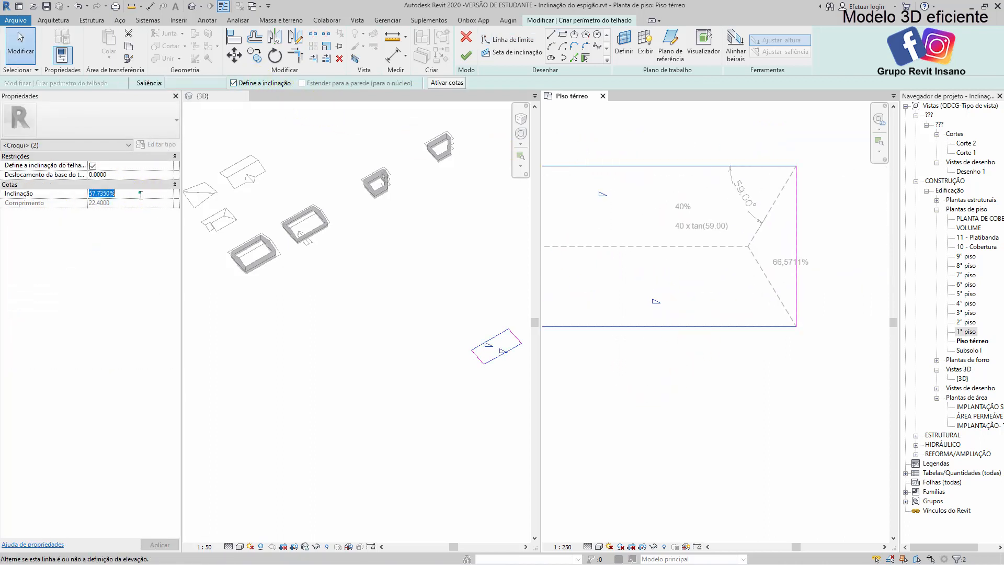
{"action": "left_click", "coordinate": [706, 404]}
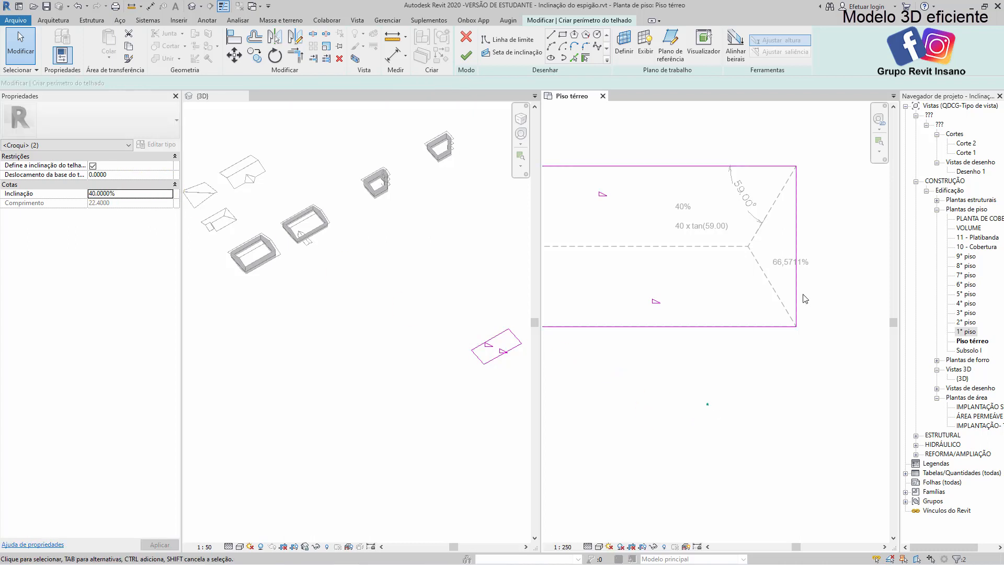
Make the hip-end boundary edge slope-defining at 66.5711% and finish the roof
{"action": "left_click", "coordinate": [795, 229]}
{"action": "scroll", "coordinate": [632, 315], "scroll_direction": "up", "scroll_amount": 1}
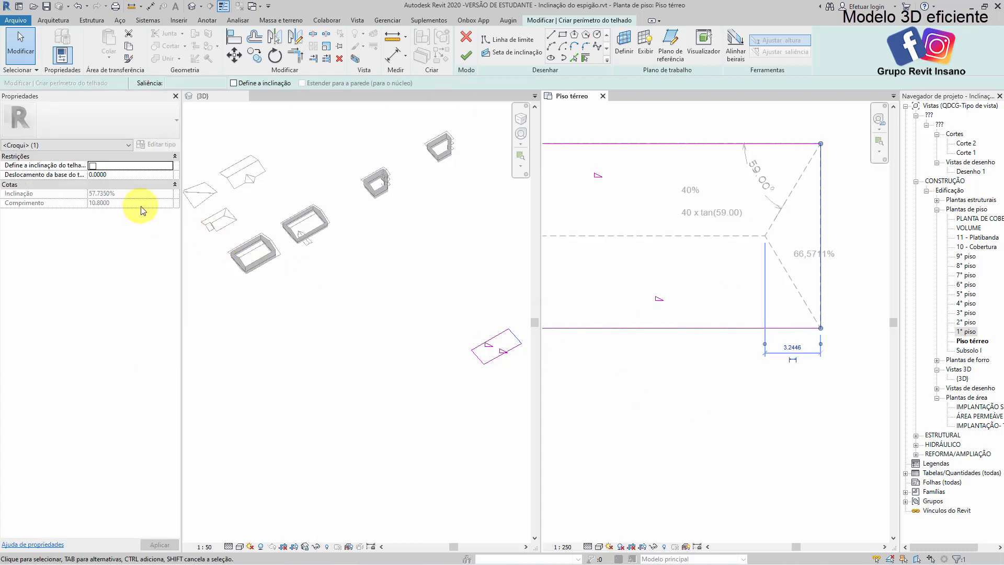
{"action": "left_click", "coordinate": [234, 83]}
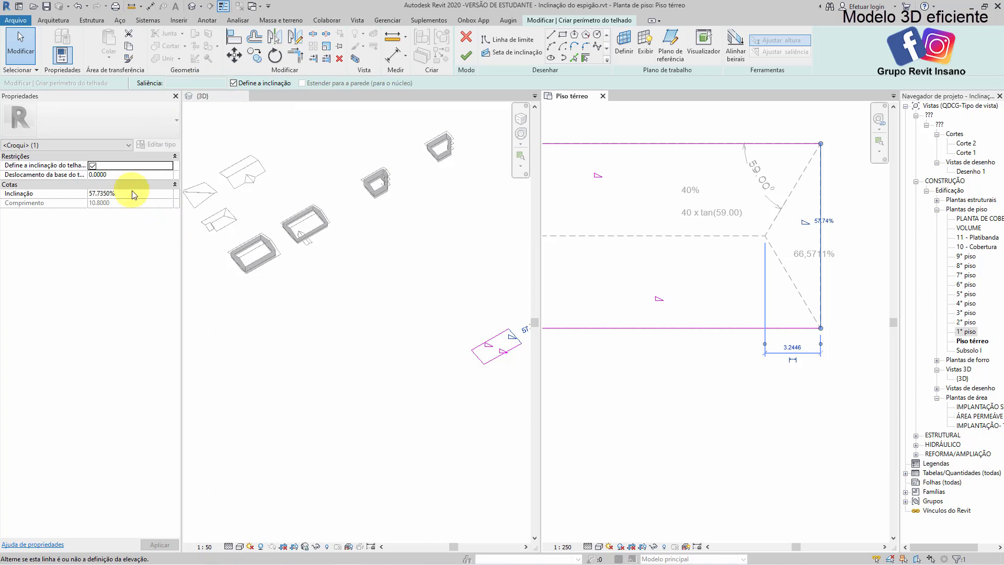
{"action": "left_click", "coordinate": [134, 194]}
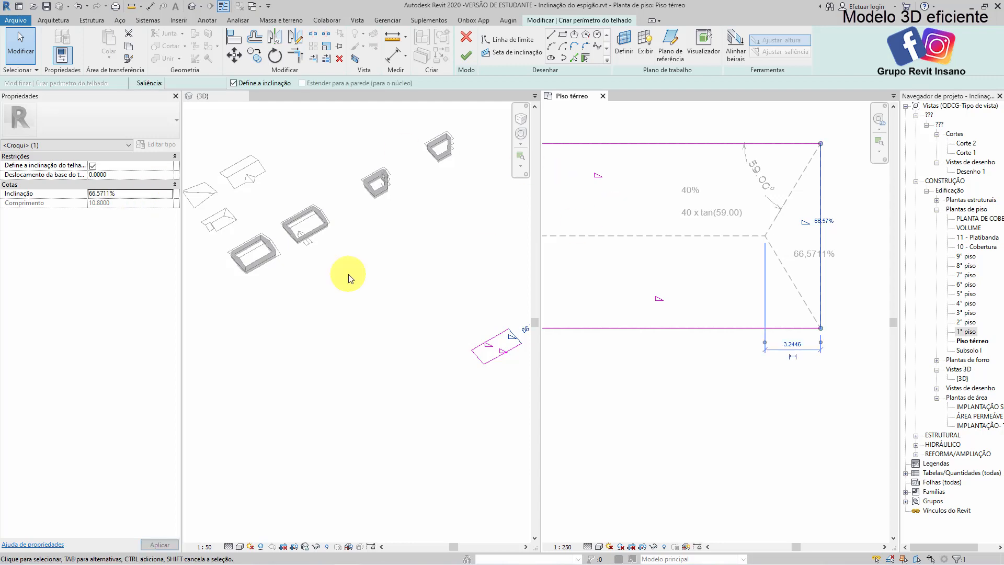
{"action": "middle_click_drag", "start_coordinate": [792, 319], "coordinate": [757, 336]}
{"action": "left_click", "coordinate": [638, 183]}
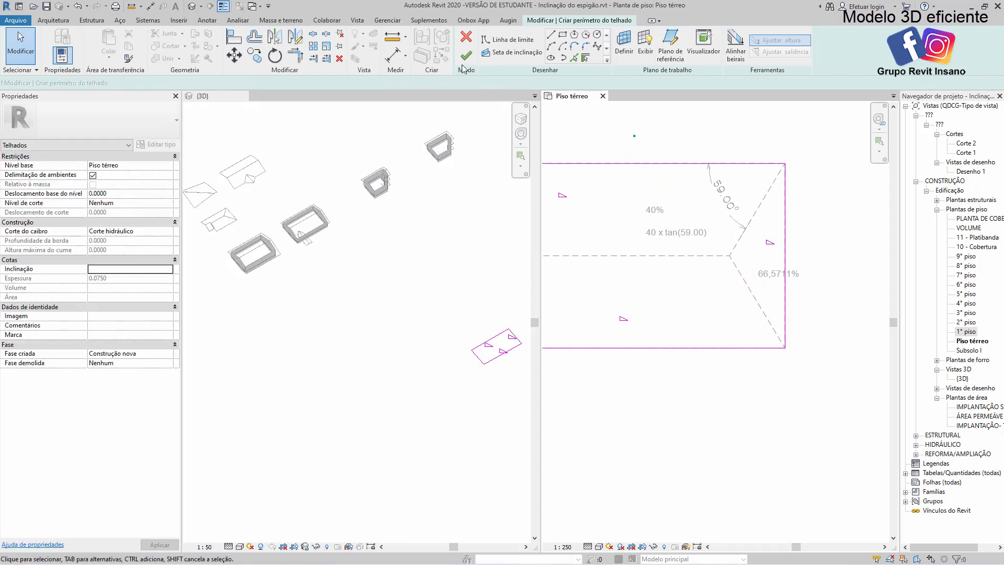
{"action": "left_click", "coordinate": [466, 55]}
{"action": "key", "text": "Escape"}
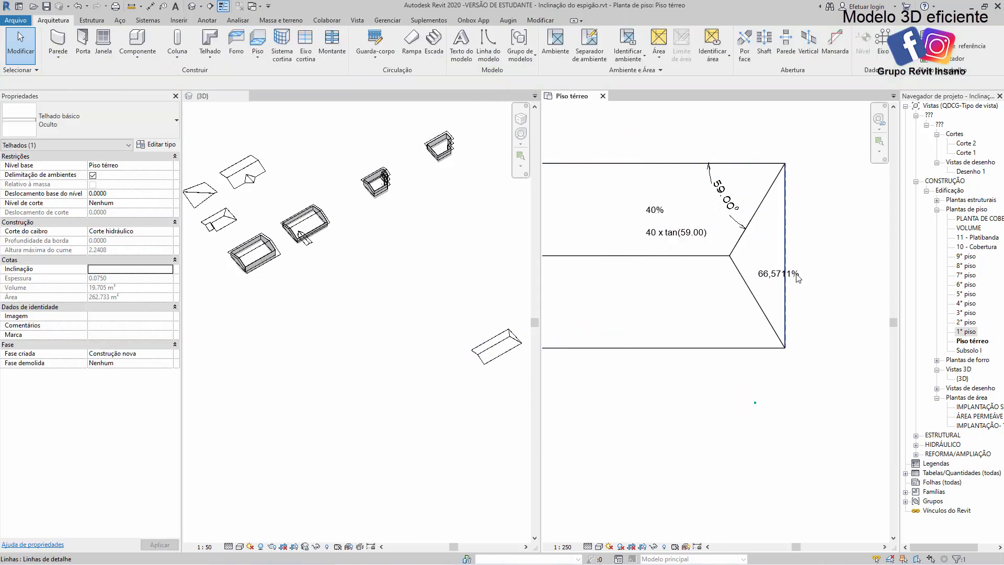
Shift the new roof slightly off the dashed outline to compare its hip lines with the drawn ones
{"action": "scroll", "coordinate": [708, 200], "scroll_direction": "up", "scroll_amount": 4}
{"action": "left_click", "coordinate": [739, 191]}
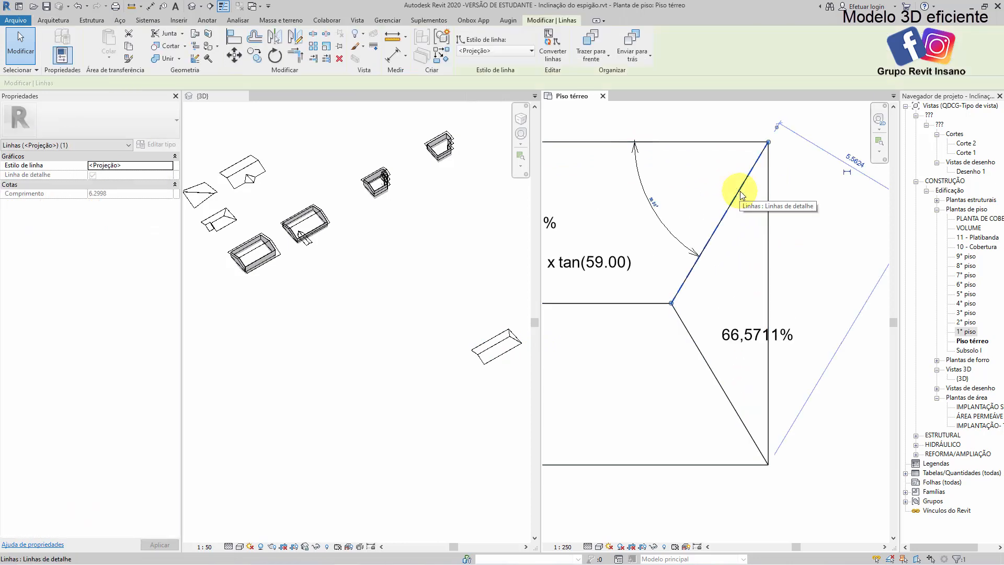
{"action": "key", "text": "Escape"}
{"action": "left_click", "coordinate": [761, 195]}
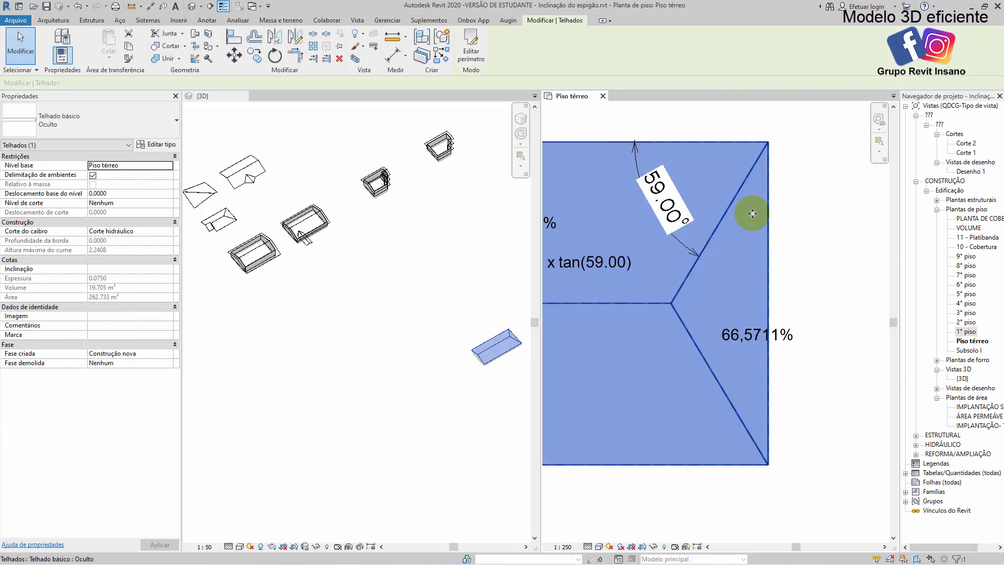
{"action": "left_click", "coordinate": [839, 324]}
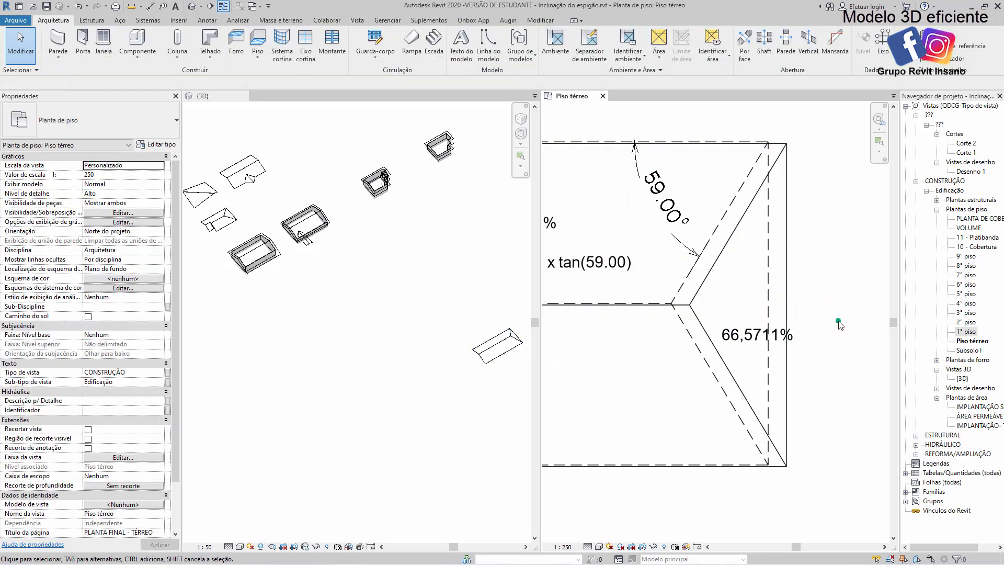
Examine the L-shaped roof sketch, its valley angle dimension and the "40 * tan(27,90)" note
{"action": "scroll", "coordinate": [708, 201], "scroll_direction": "down", "scroll_amount": 2}
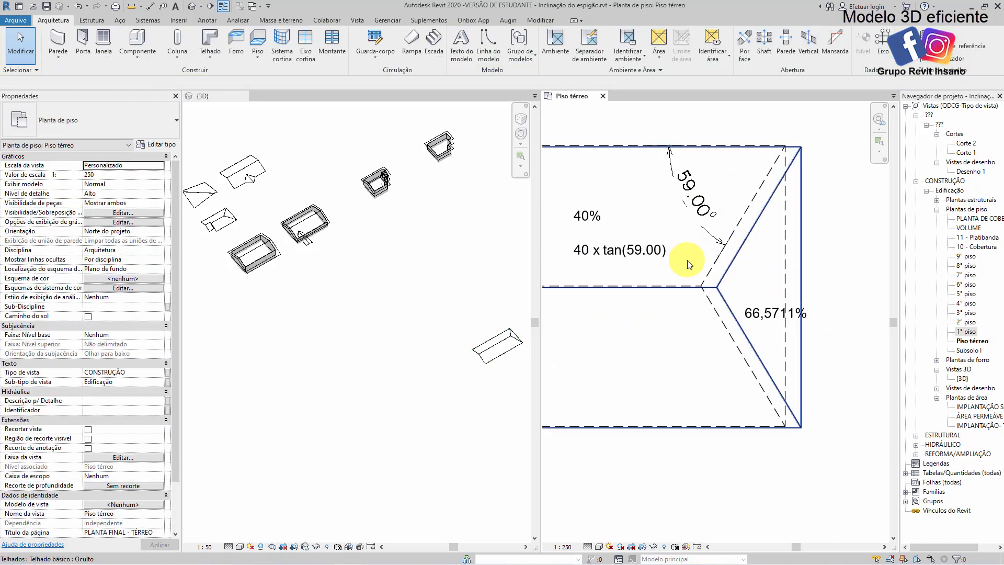
{"action": "scroll", "coordinate": [617, 240], "scroll_direction": "down", "scroll_amount": 3}
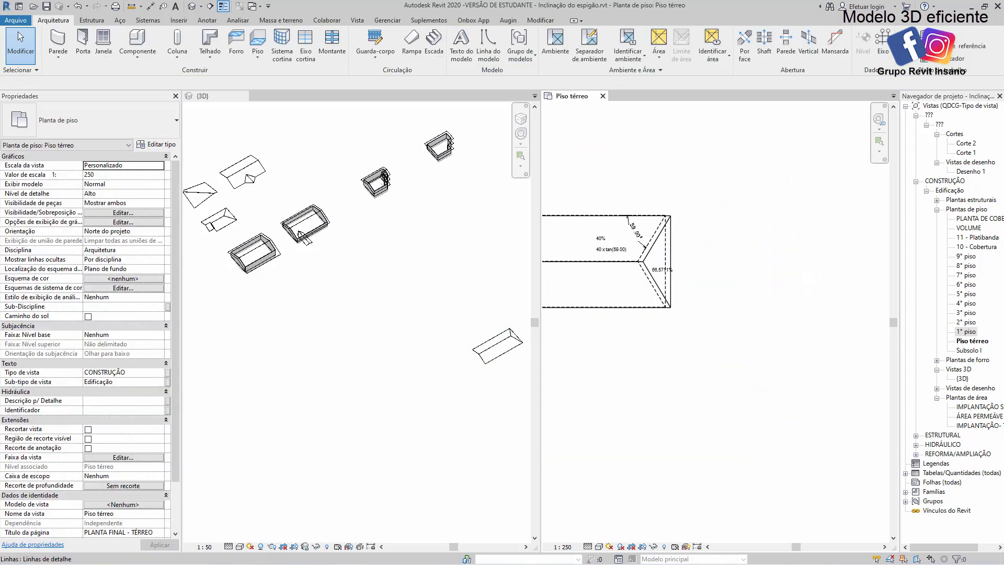
{"action": "scroll", "coordinate": [714, 303], "scroll_direction": "down", "scroll_amount": 3}
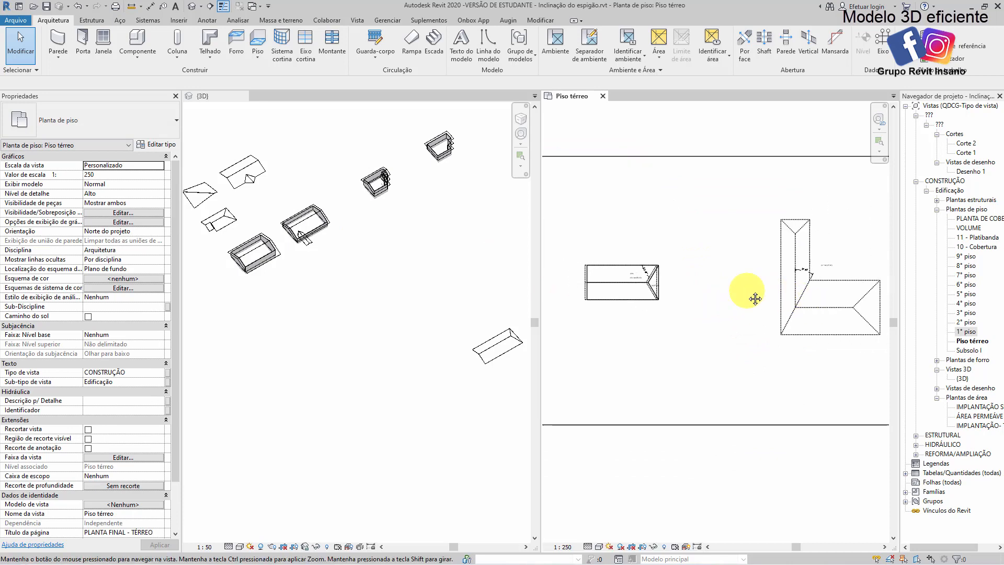
{"action": "scroll", "coordinate": [669, 276], "scroll_direction": "up", "scroll_amount": 3}
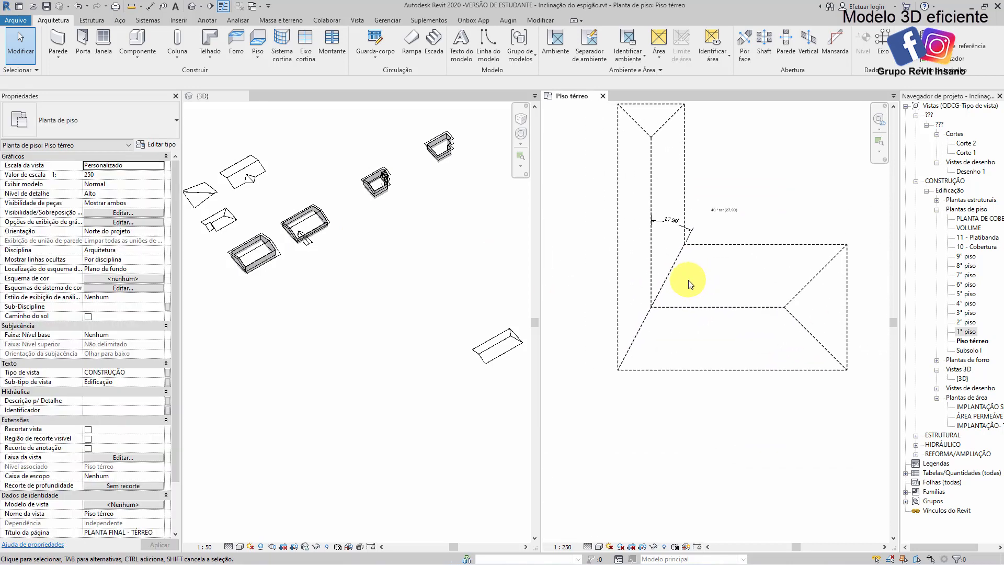
{"action": "scroll", "coordinate": [687, 313], "scroll_direction": "down", "scroll_amount": 1}
{"action": "scroll", "coordinate": [686, 327], "scroll_direction": "up", "scroll_amount": 1}
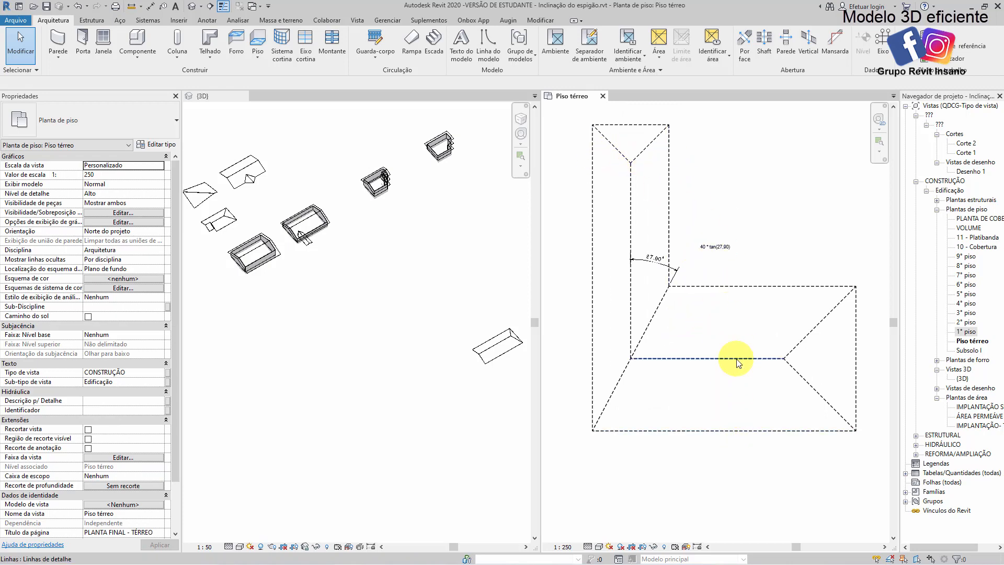
{"action": "middle_click_drag", "start_coordinate": [738, 362], "coordinate": [736, 319]}
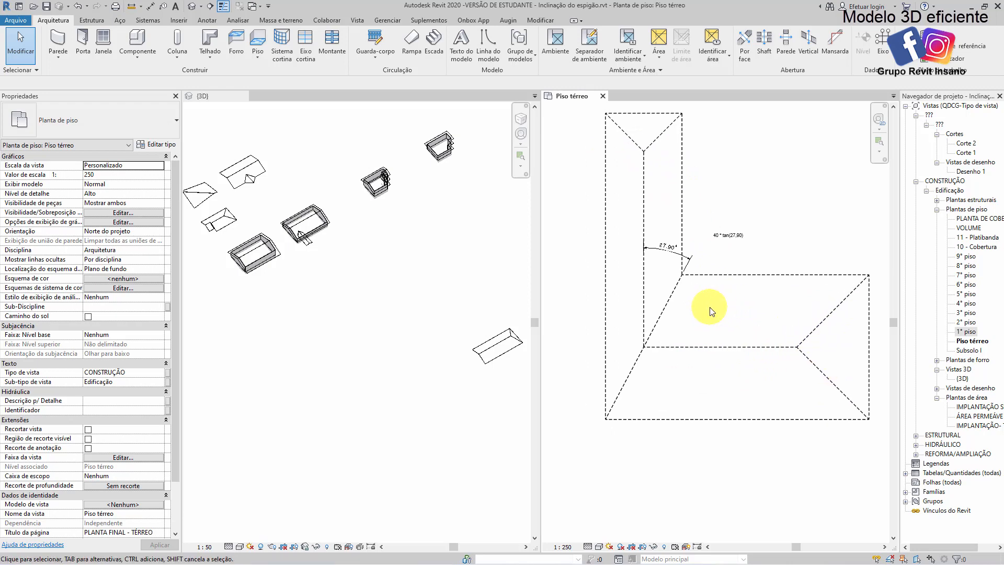
{"action": "left_click", "coordinate": [682, 280]}
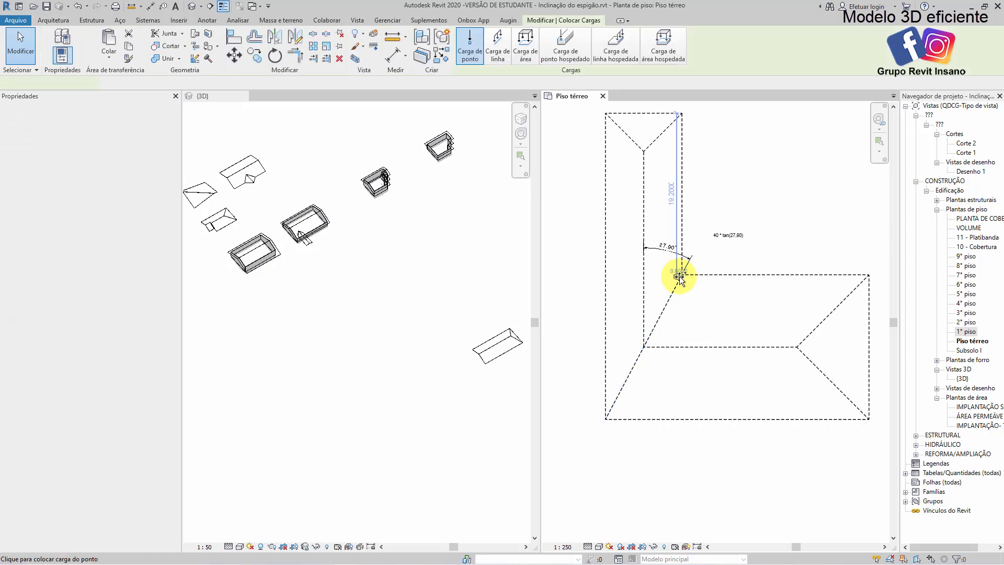
{"action": "scroll", "coordinate": [680, 278], "scroll_direction": "up", "scroll_amount": 2}
{"action": "key", "text": "Escape"}
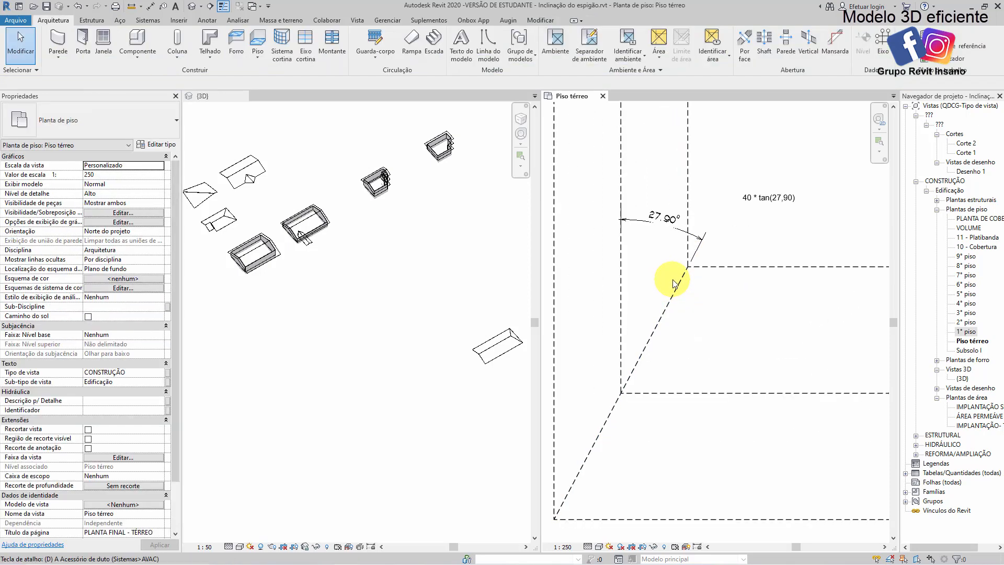
Draw three chained detail lines at the L's junction, from the inner corner to one ridge, across to the other ridge and to the outer corner
{"action": "key", "text": "d"}
{"action": "key", "text": "l"}
{"action": "left_click", "coordinate": [688, 267]}
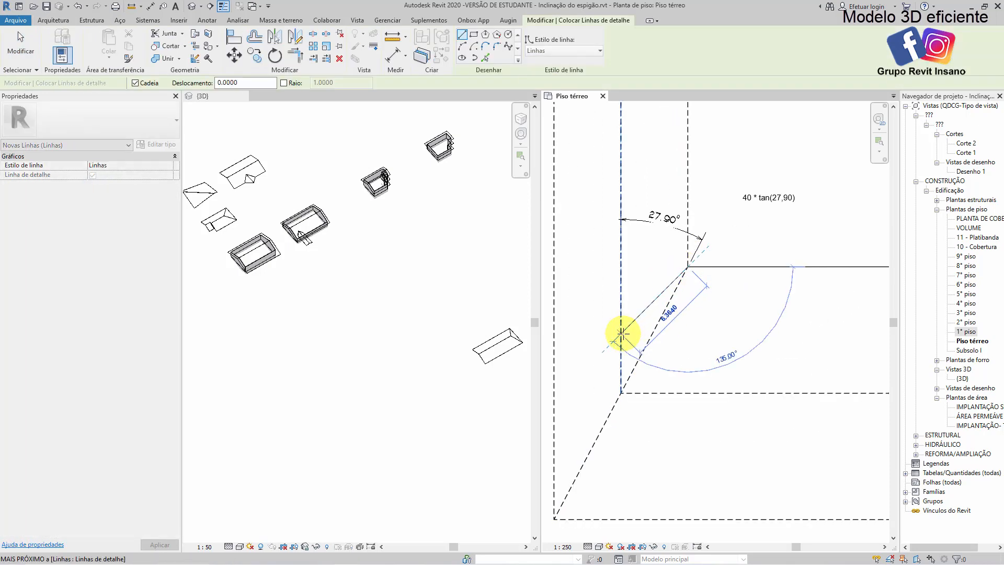
{"action": "left_click", "coordinate": [622, 332]}
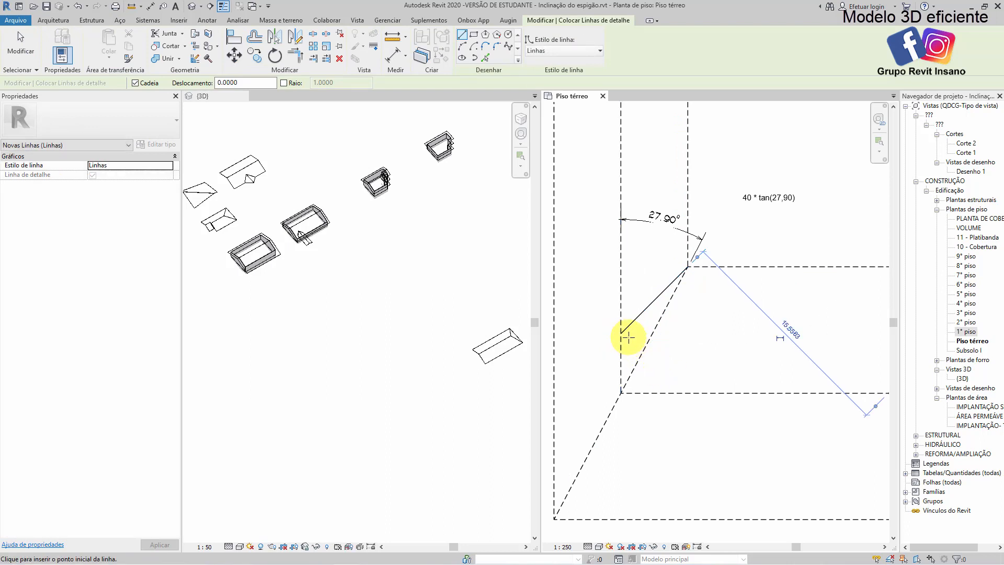
{"action": "left_click", "coordinate": [622, 333]}
{"action": "left_click", "coordinate": [681, 391]}
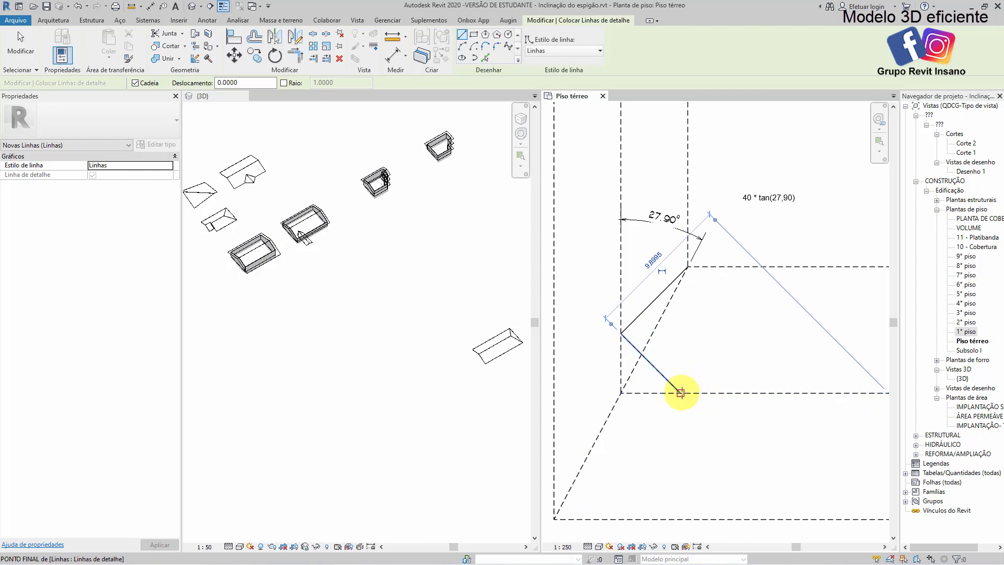
{"action": "left_click", "coordinate": [681, 393]}
{"action": "left_click", "coordinate": [555, 519]}
{"action": "key", "text": "Escape"}
{"action": "scroll", "coordinate": [678, 373], "scroll_direction": "down", "scroll_amount": 2}
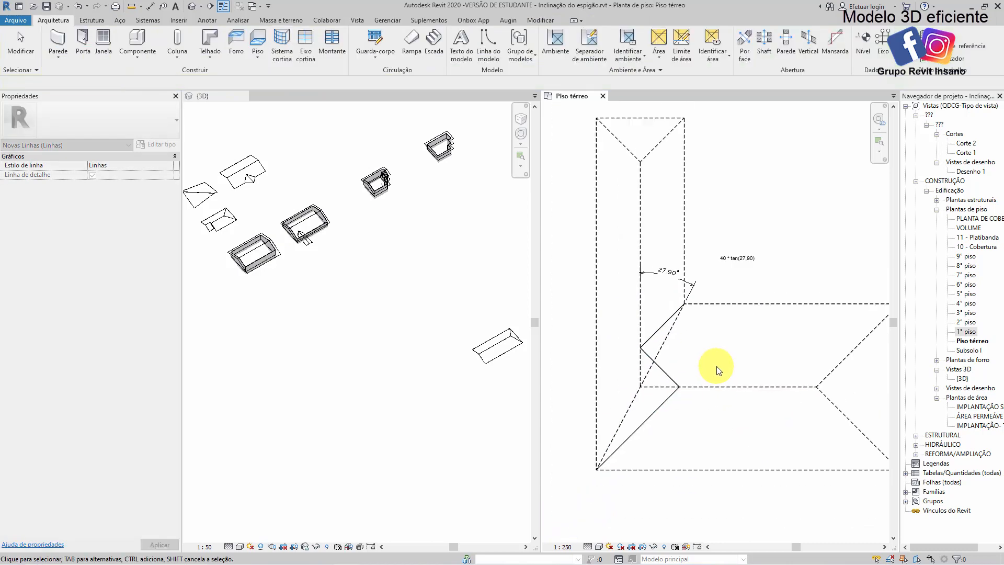
{"action": "key", "text": "Escape"}
Start a new roof by footprint for the L-shaped outline
{"action": "scroll", "coordinate": [716, 370], "scroll_direction": "down", "scroll_amount": 3}
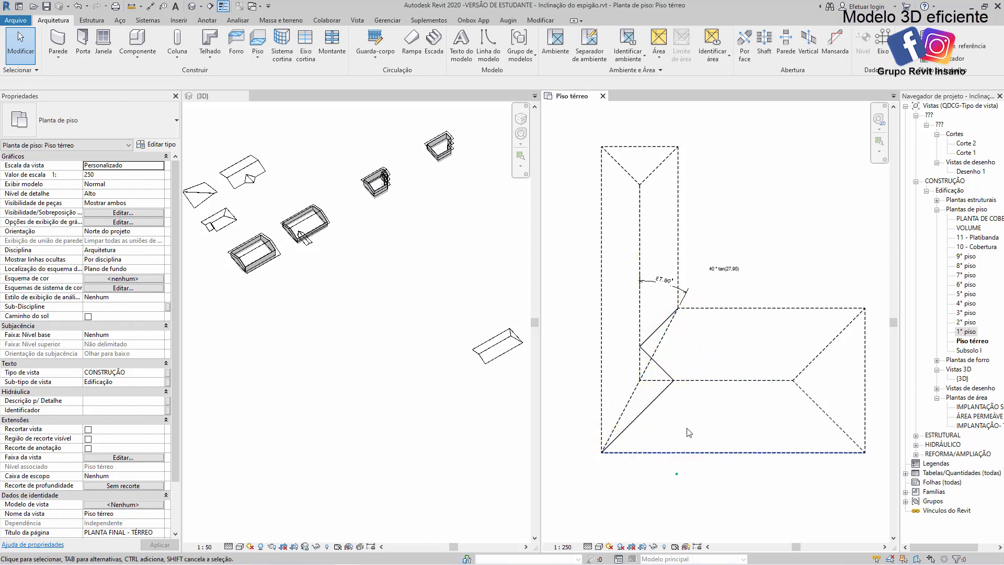
{"action": "mouse_move", "coordinate": [754, 235]}
{"action": "middle_mouse_down"}
{"action": "mouse_move", "coordinate": [769, 262]}
{"action": "mouse_move", "coordinate": [758, 240]}
{"action": "middle_mouse_up"}
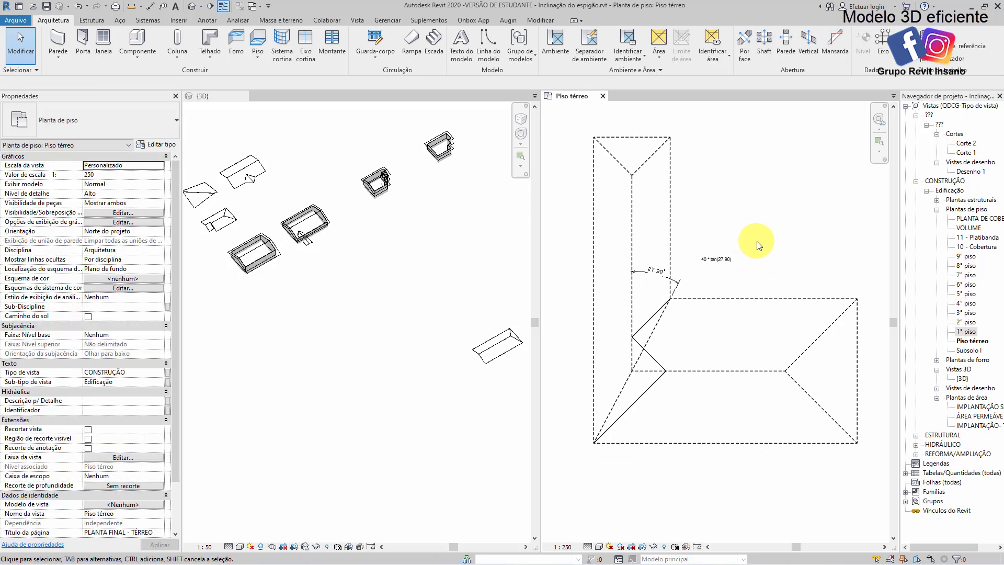
{"action": "left_click", "coordinate": [204, 45]}
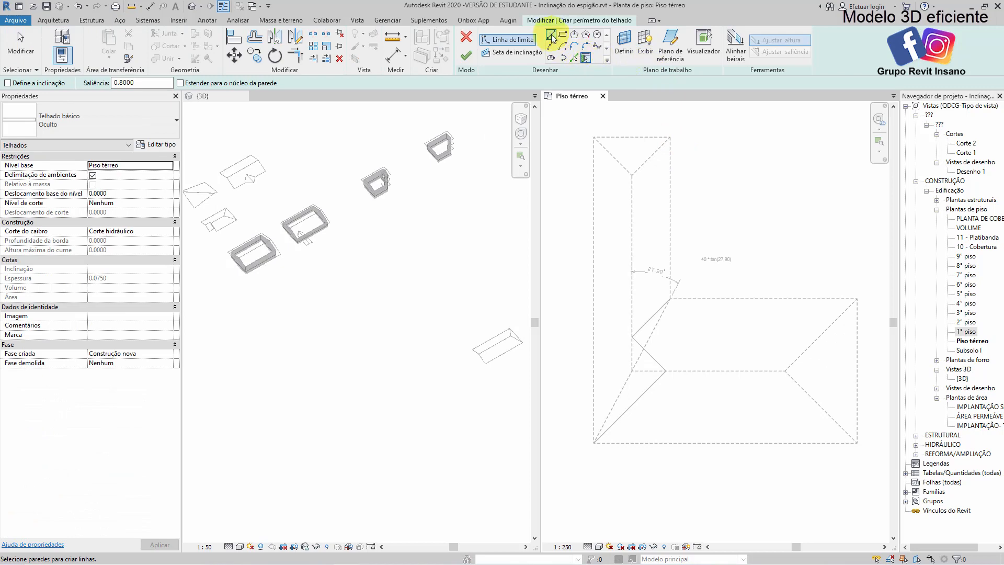
{"action": "left_click", "coordinate": [551, 38]}
{"action": "left_click", "coordinate": [593, 137]}
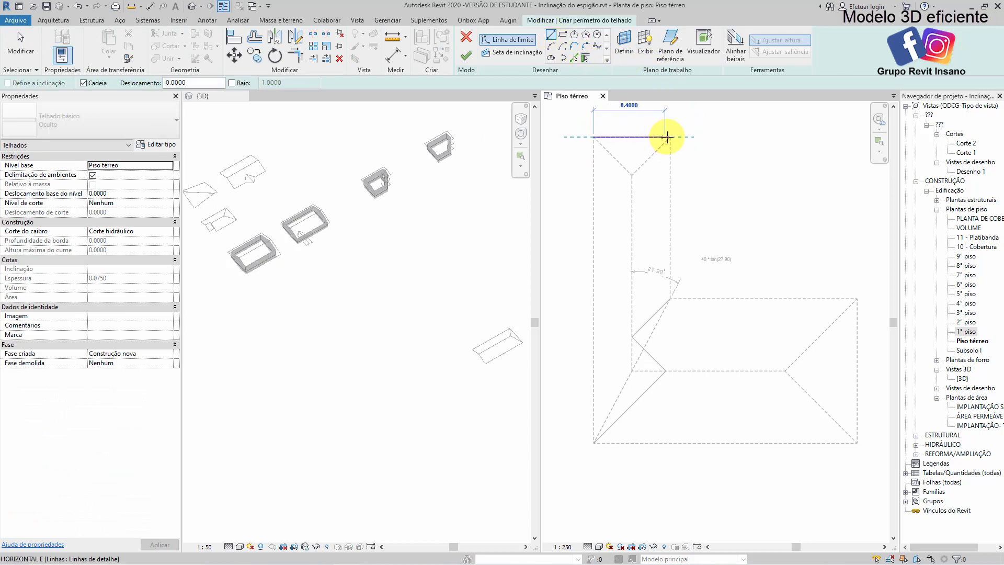
{"action": "left_click", "coordinate": [668, 137]}
{"action": "key", "text": "Escape"}
{"action": "key", "text": "Escape"}
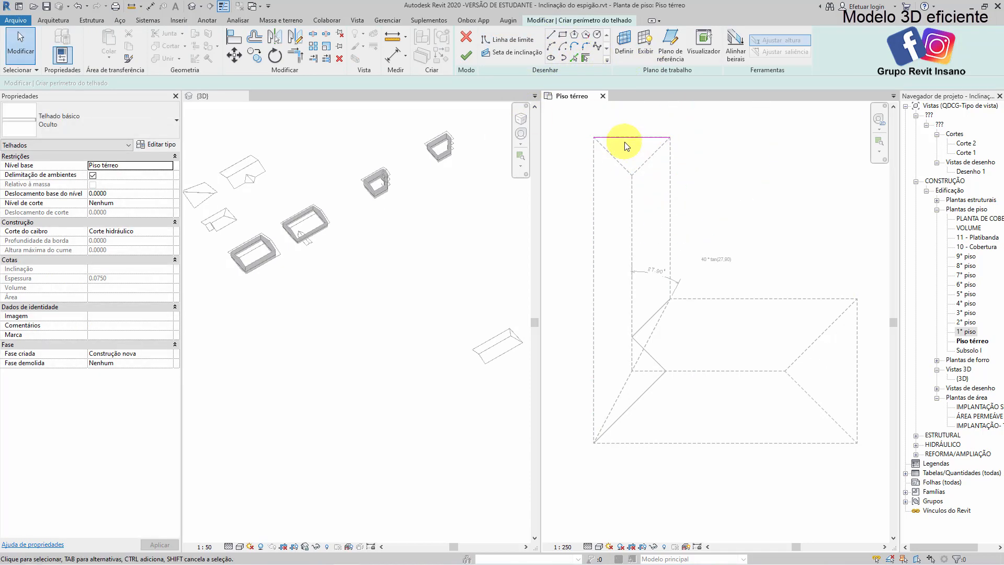
{"action": "left_click", "coordinate": [625, 142]}
{"action": "key", "text": "Delete"}
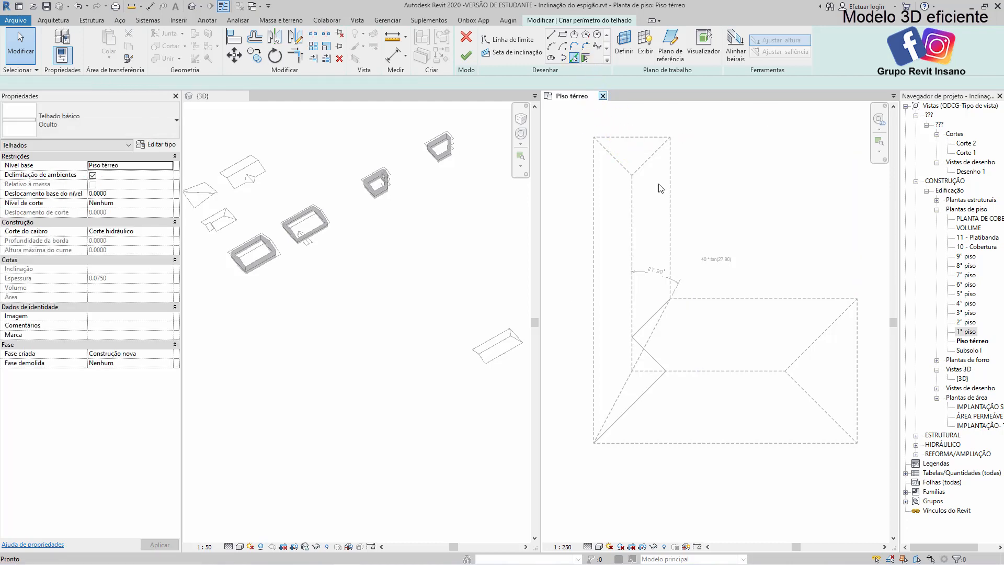
Create the roof boundary by picking the whole chain of lines around the L-shaped outline
{"action": "left_click", "coordinate": [672, 190]}
{"action": "key", "text": "Tab"}
{"action": "left_click", "coordinate": [672, 190]}
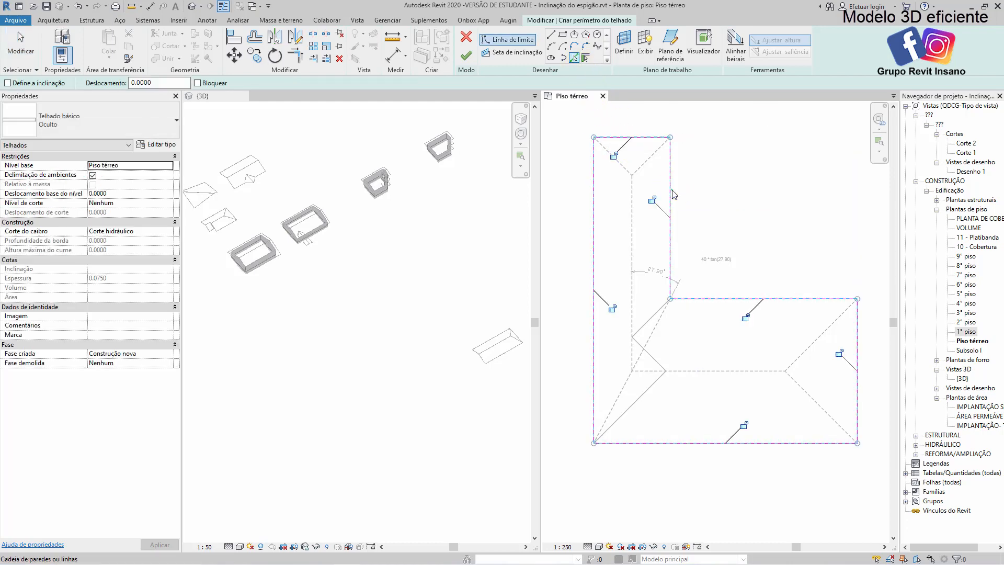
{"action": "key", "text": "Escape"}
{"action": "key", "text": "Escape"}
{"action": "scroll", "coordinate": [700, 220], "scroll_direction": "down", "scroll_amount": 2}
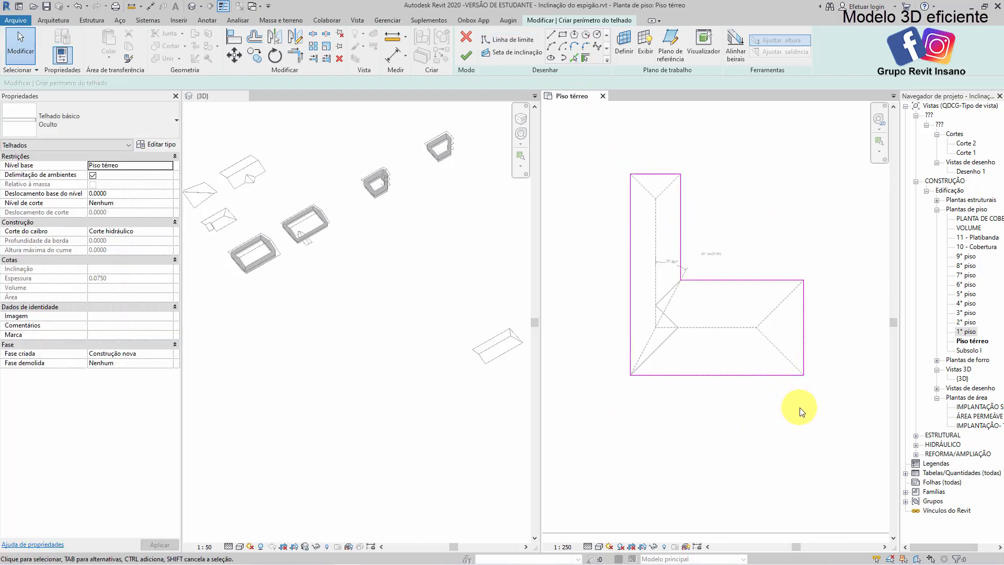
Make all six boundary lines of the L-shaped roof slope-defining at 40% and finish the roof
{"action": "left_click_drag", "start_coordinate": [847, 427], "coordinate": [612, 153]}
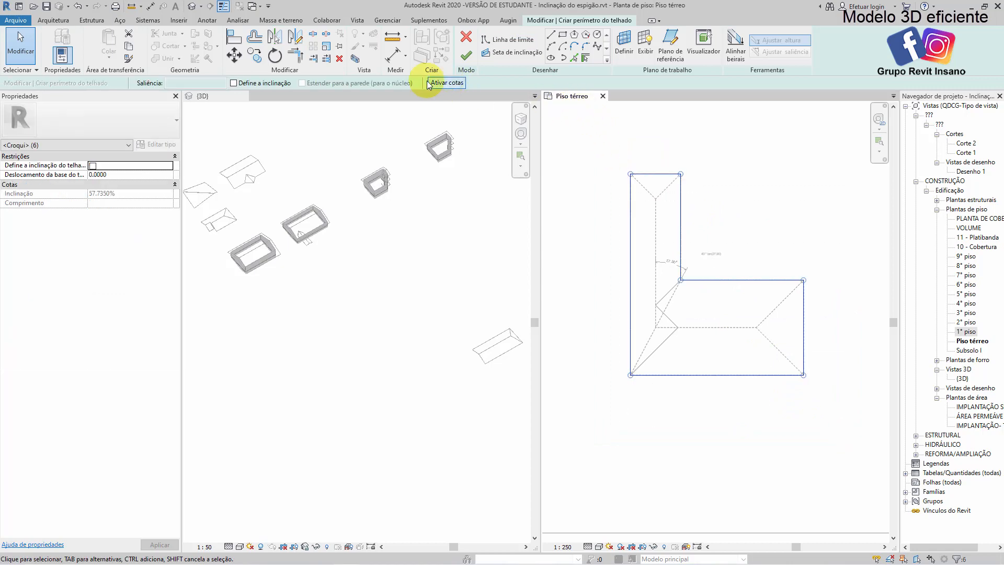
{"action": "left_click", "coordinate": [247, 82]}
{"action": "left_click", "coordinate": [128, 192]}
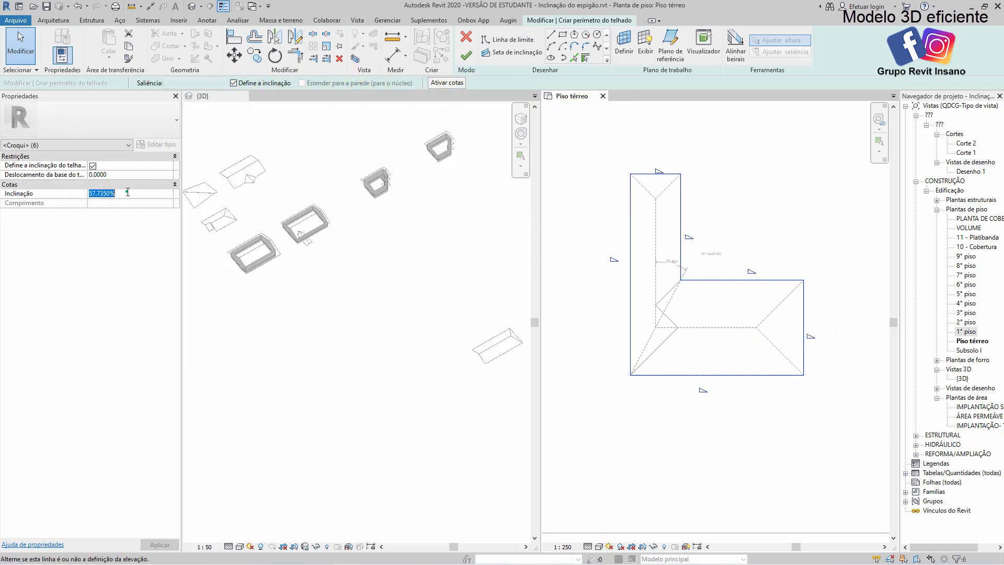
{"action": "type", "text": "40"}
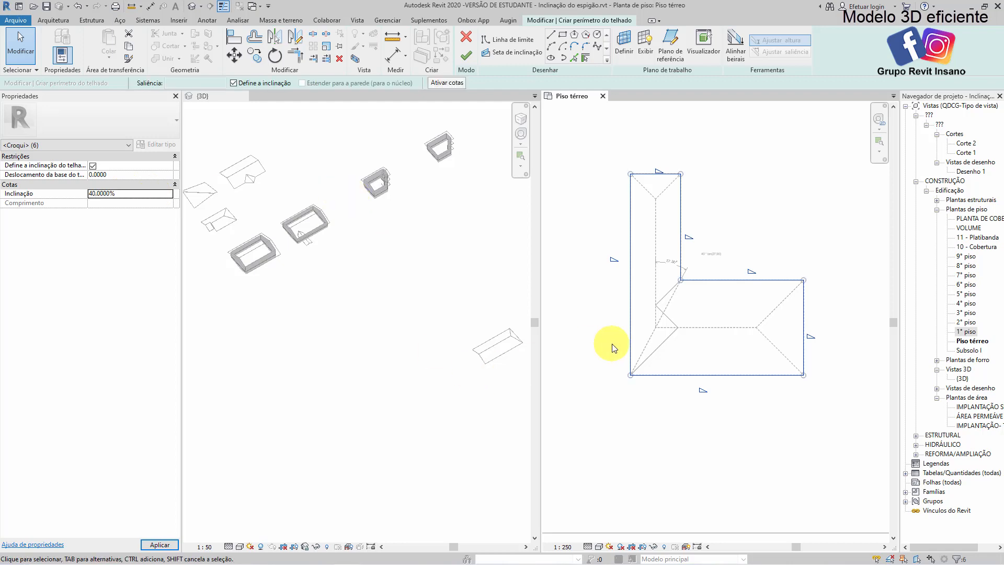
{"action": "left_click", "coordinate": [760, 204]}
{"action": "left_click", "coordinate": [466, 56]}
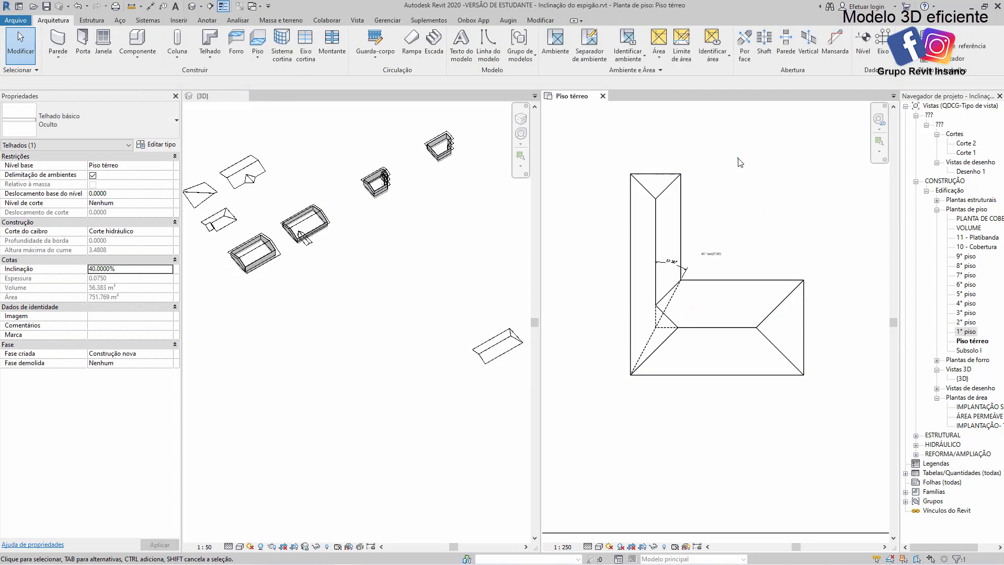
Temporarily shift the roof off the dashed guide lines to compare its junction with the drawing, and restore its position
{"action": "scroll", "coordinate": [681, 359], "scroll_direction": "up", "scroll_amount": 3}
{"action": "left_click", "coordinate": [669, 345]}
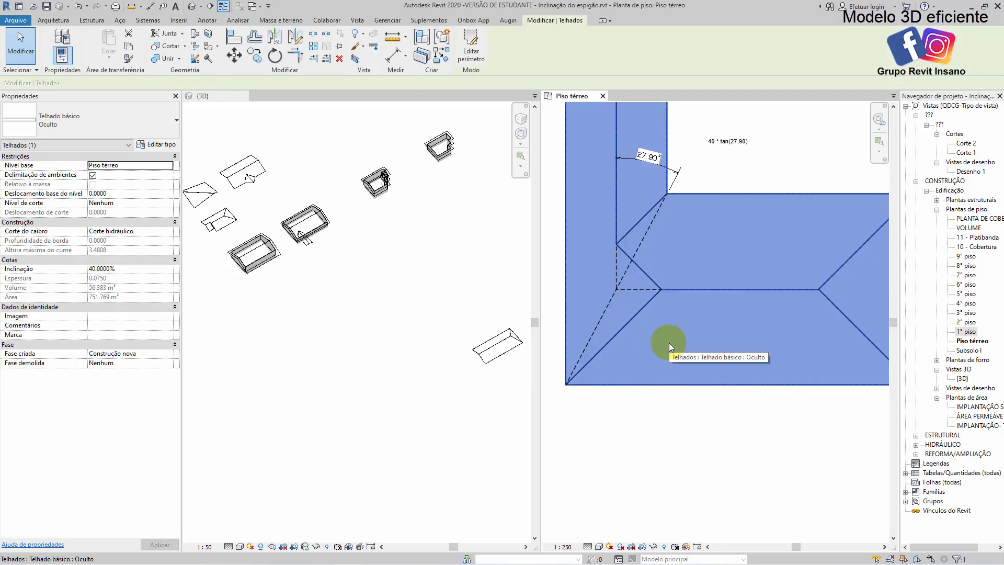
{"action": "scroll", "coordinate": [669, 343], "scroll_direction": "down", "scroll_amount": 2}
{"action": "left_click_drag", "start_coordinate": [685, 343], "coordinate": [747, 313]}
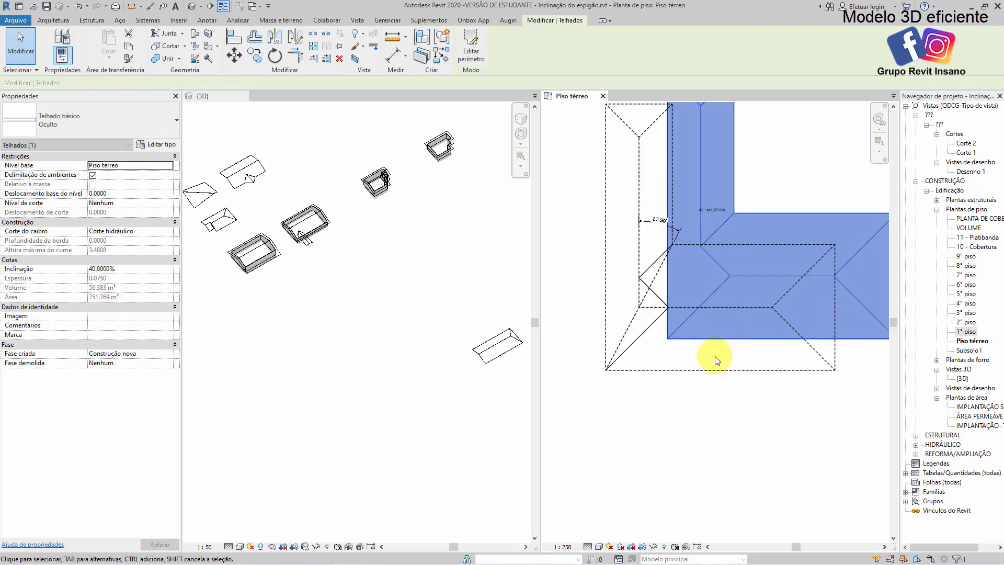
{"action": "left_click", "coordinate": [668, 384]}
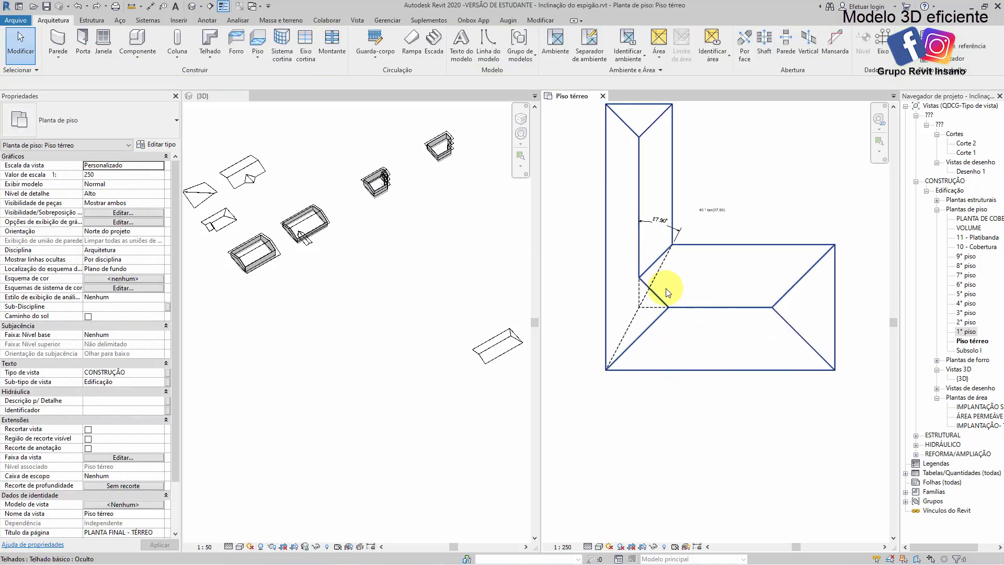
Place a spot slope annotation on the inner roof face of the L's upper arm, above the valley angle dimension
{"action": "scroll", "coordinate": [670, 246], "scroll_direction": "up", "scroll_amount": 2}
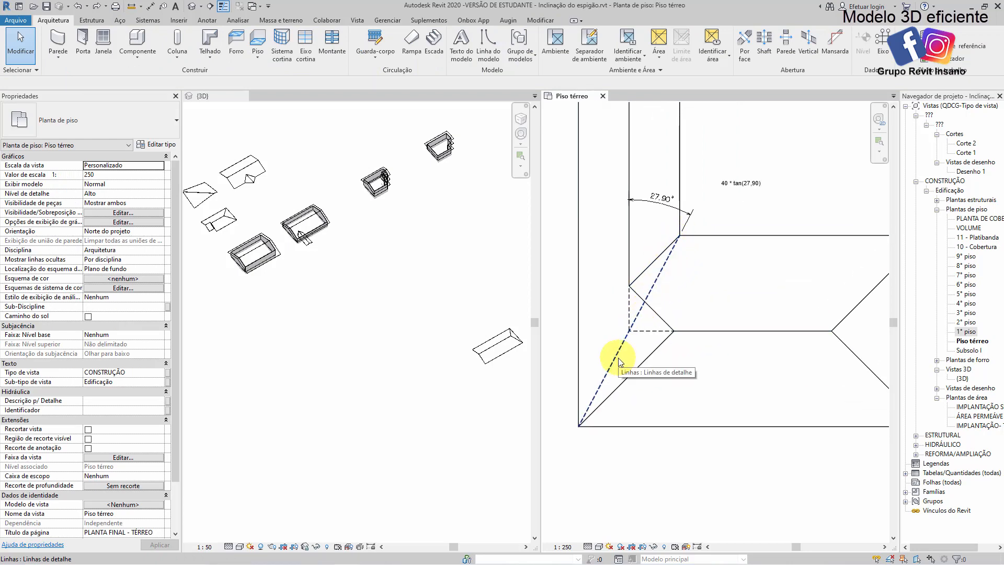
{"action": "scroll", "coordinate": [672, 269], "scroll_direction": "up", "scroll_amount": 3}
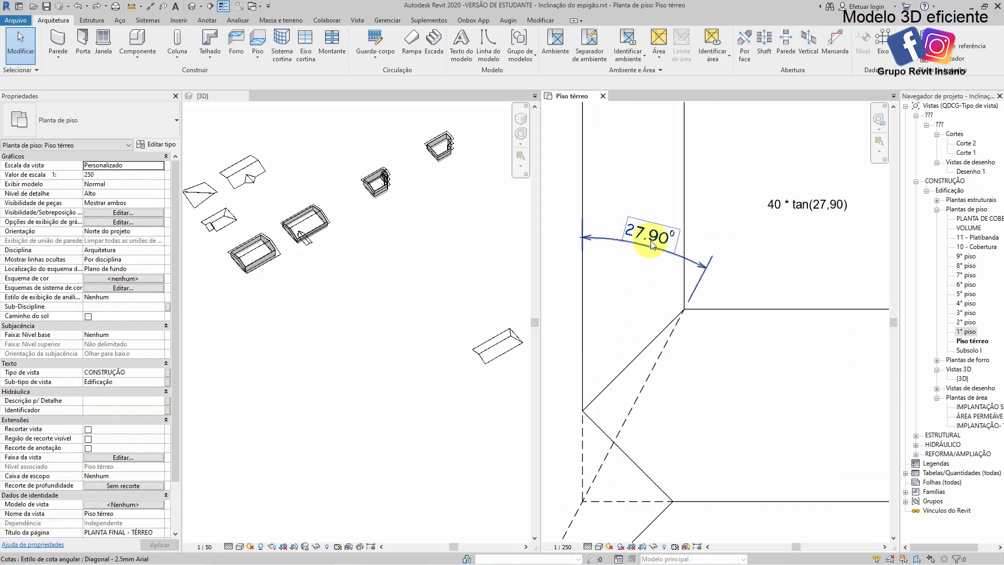
{"action": "scroll", "coordinate": [648, 261], "scroll_direction": "down", "scroll_amount": 2}
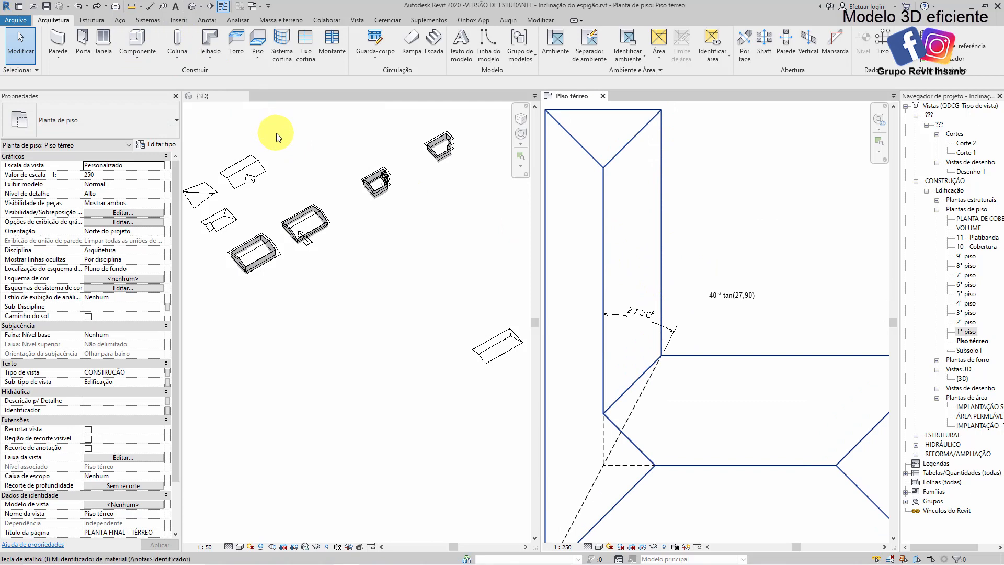
{"action": "key", "text": "p"}
{"action": "left_click", "coordinate": [619, 269]}
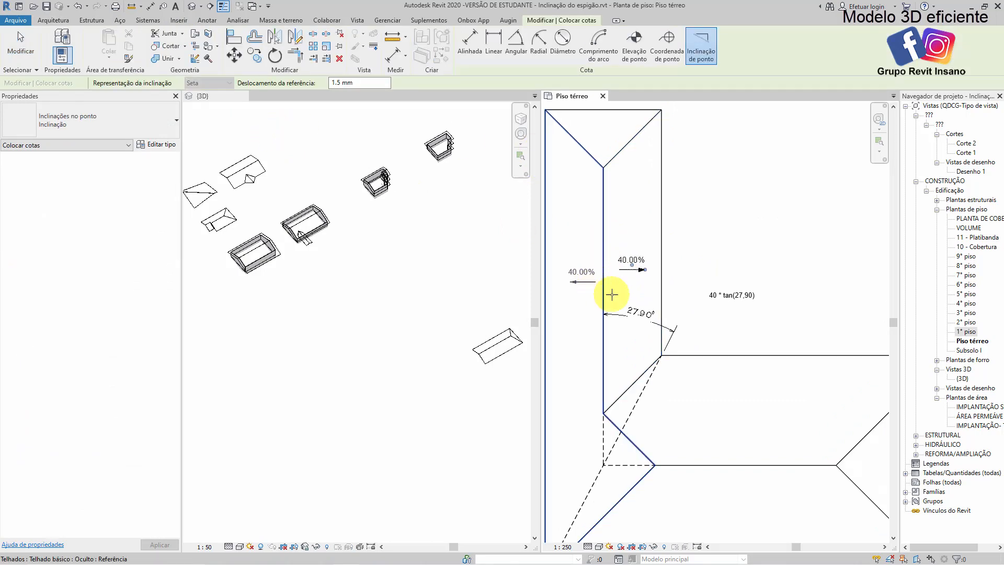
{"action": "key", "text": "Escape"}
{"action": "key", "text": "Escape"}
Switch to Calculator and compute 40 × tan(27,9) in degrees, following the formula note beside the roof
{"action": "scroll", "coordinate": [727, 287], "scroll_direction": "up", "scroll_amount": 4}
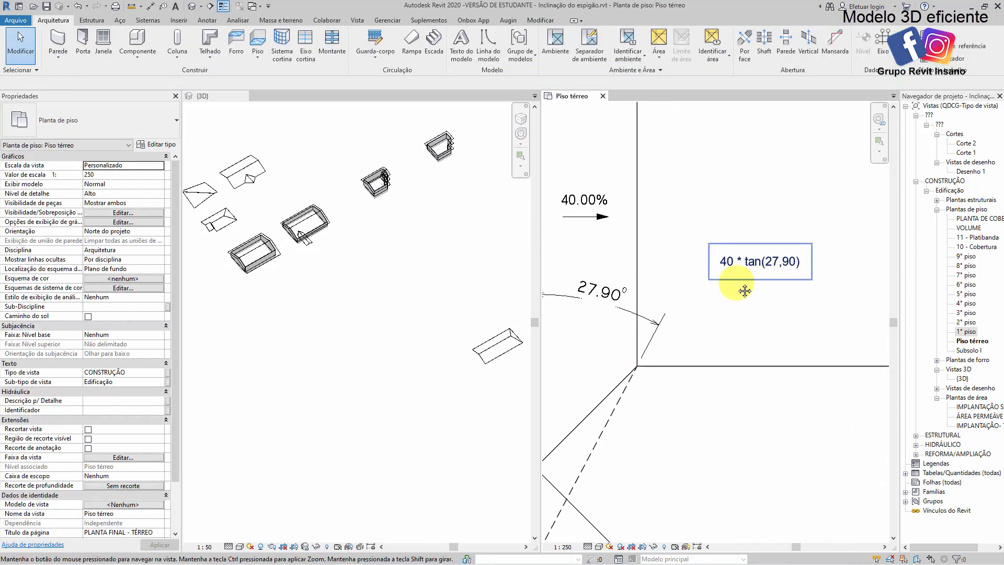
{"action": "scroll", "coordinate": [736, 269], "scroll_direction": "up", "scroll_amount": 1}
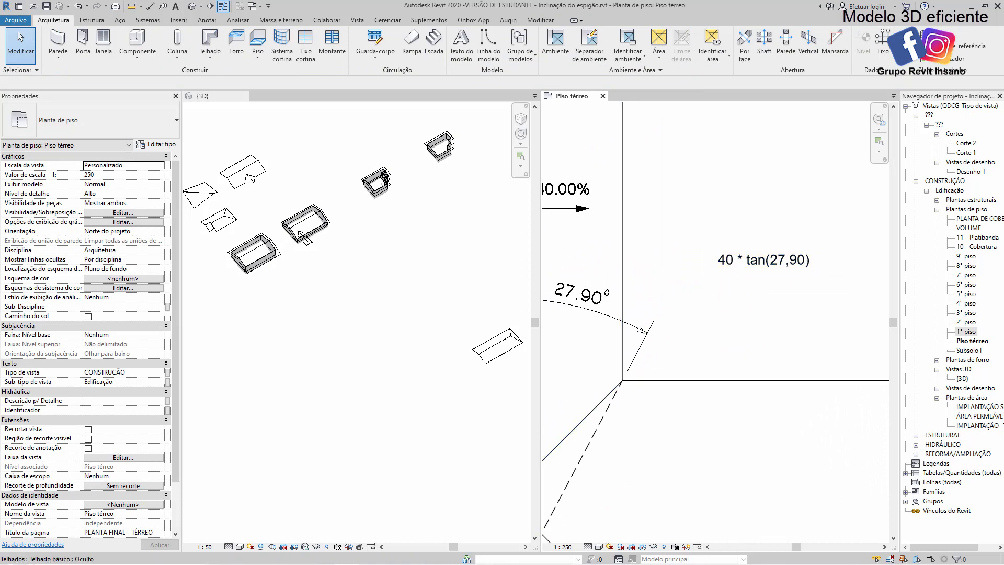
{"action": "key", "text": "alt+Tab"}
{"action": "left_click", "coordinate": [308, 357]}
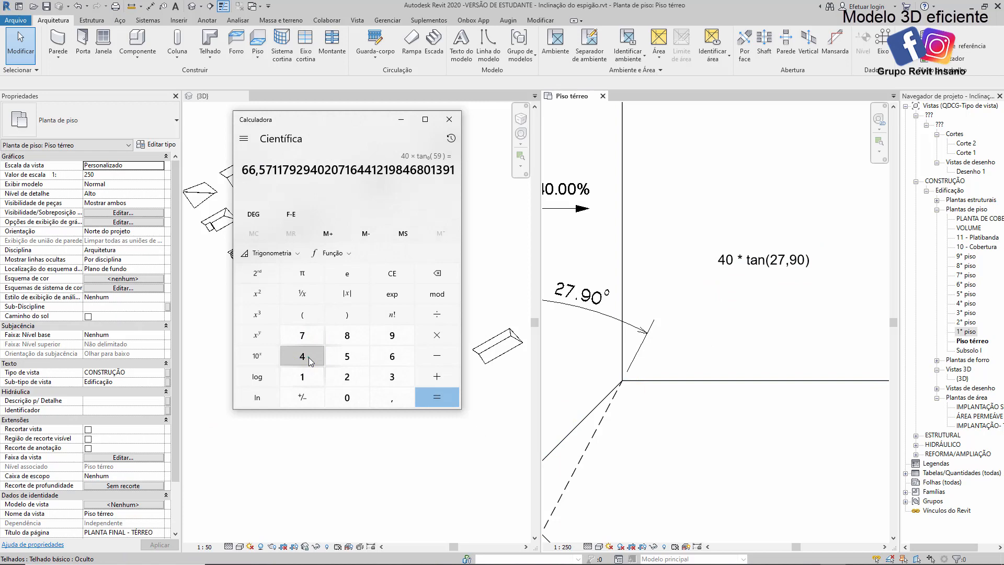
{"action": "left_click", "coordinate": [347, 397]}
{"action": "left_click", "coordinate": [437, 334]}
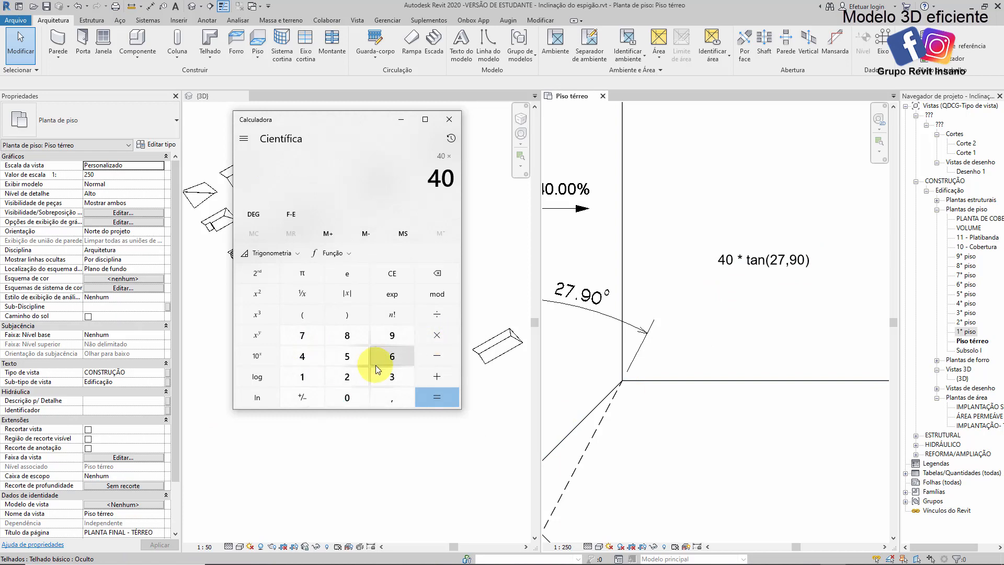
{"action": "left_click", "coordinate": [347, 376]}
{"action": "left_click", "coordinate": [302, 335]}
{"action": "left_click", "coordinate": [392, 397]}
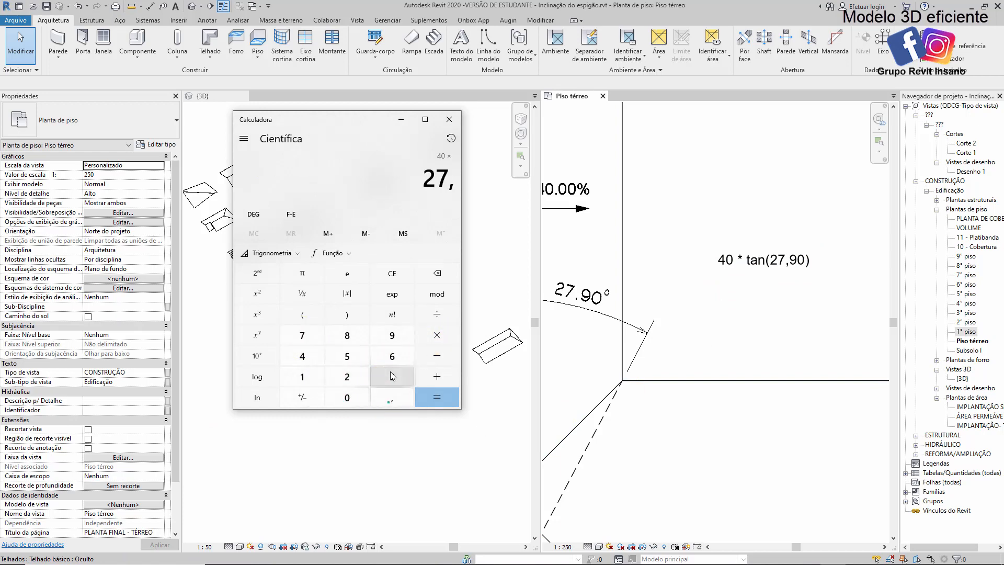
{"action": "left_click", "coordinate": [392, 335]}
{"action": "left_click", "coordinate": [280, 254]}
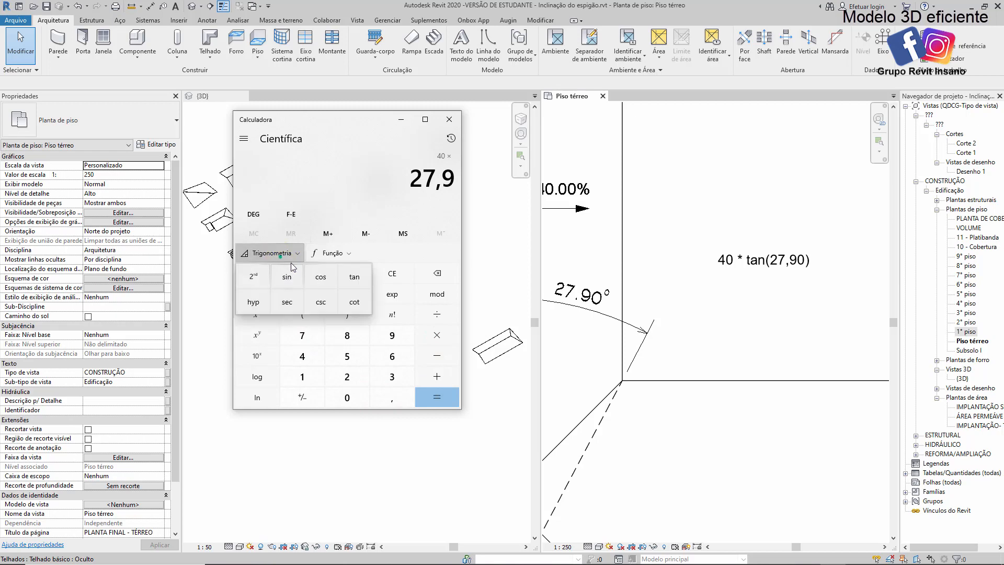
{"action": "left_click", "coordinate": [354, 277]}
{"action": "left_click", "coordinate": [437, 400]}
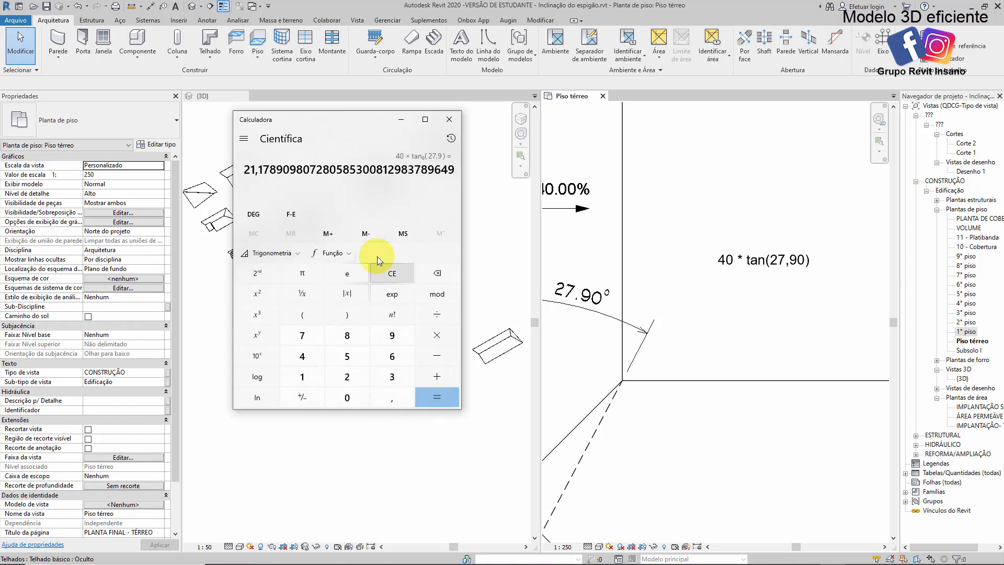
Back in Revit, edit the L-shaped roof's footprint, set the slope of the lower wing's three edges to 21.1798%, and finish the sketch
{"action": "left_click", "coordinate": [784, 295]}
{"action": "scroll", "coordinate": [743, 261], "scroll_direction": "down", "scroll_amount": 5}
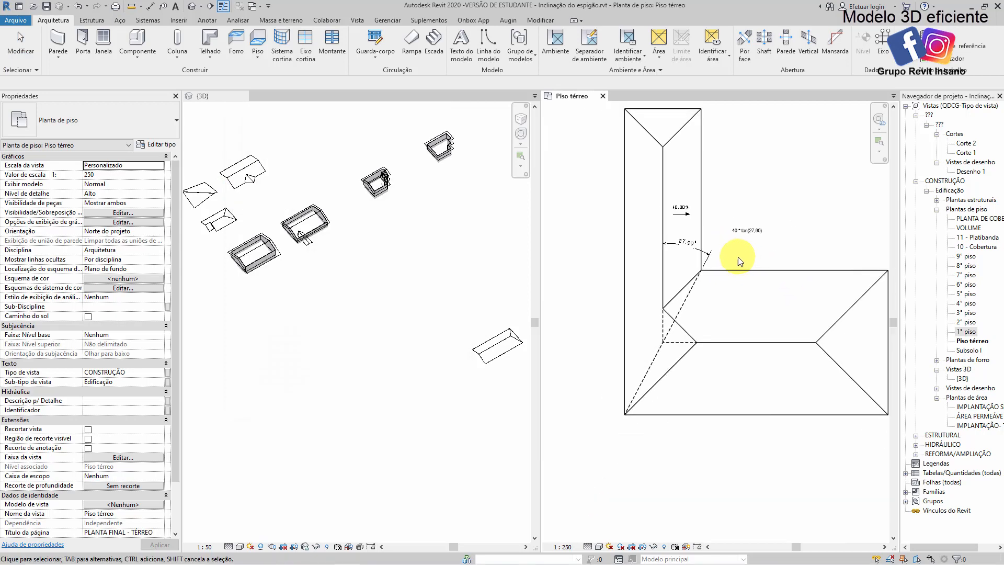
{"action": "middle_click_drag", "start_coordinate": [739, 257], "coordinate": [689, 226]}
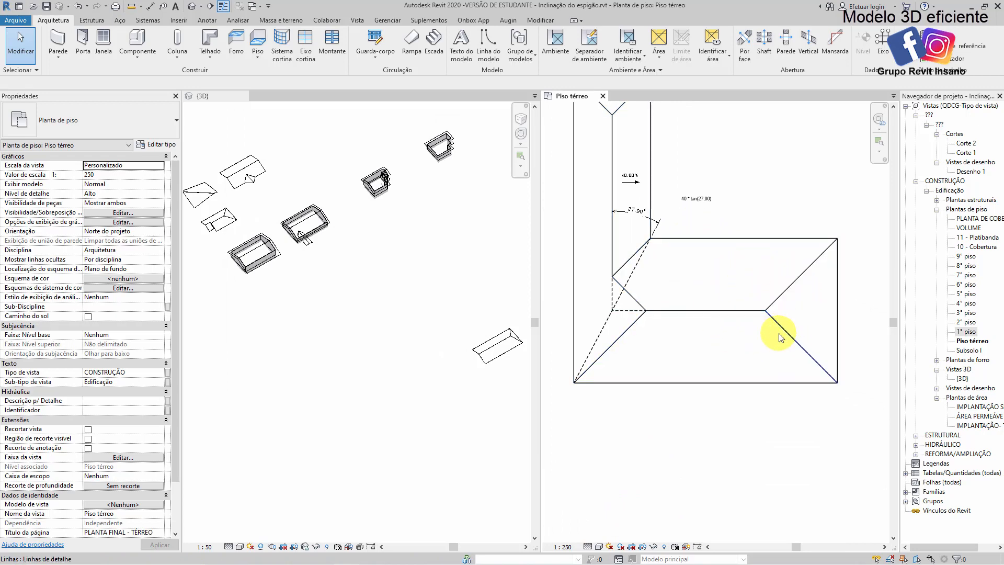
{"action": "double_click", "coordinate": [712, 277]}
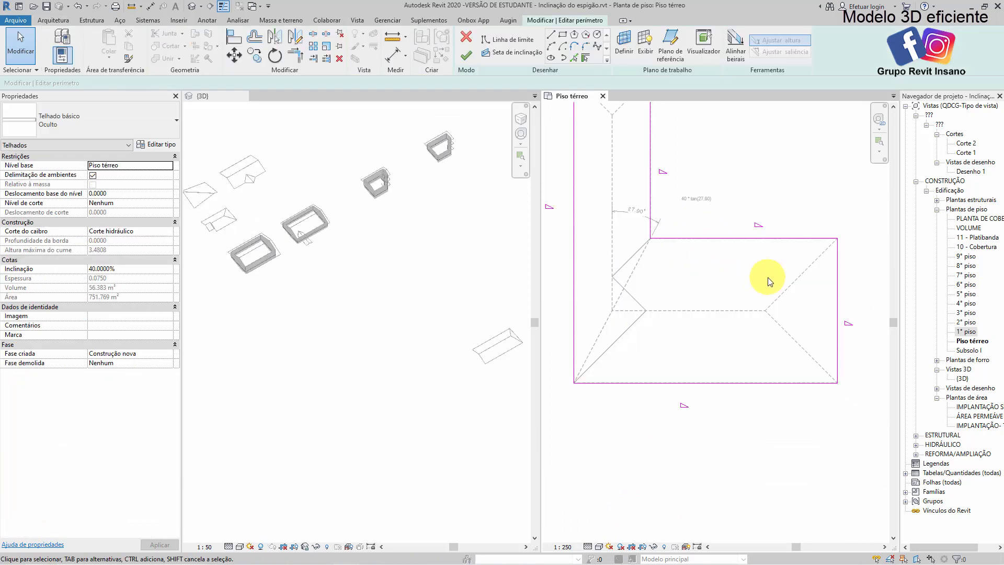
{"action": "middle_click_drag", "start_coordinate": [767, 281], "coordinate": [741, 281]}
{"action": "left_click_drag", "start_coordinate": [826, 413], "coordinate": [738, 226]}
{"action": "left_click", "coordinate": [138, 193]}
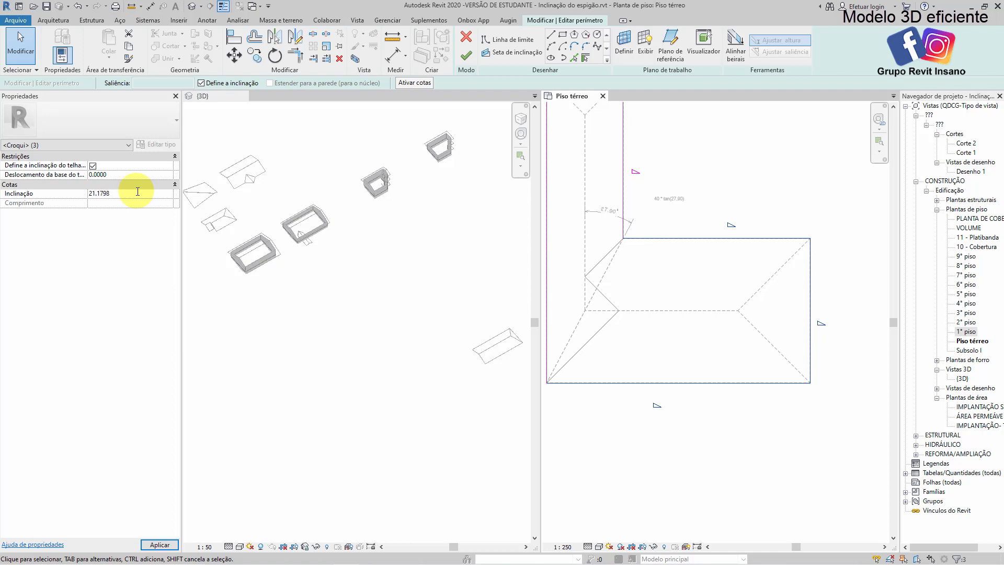
{"action": "left_click", "coordinate": [620, 418]}
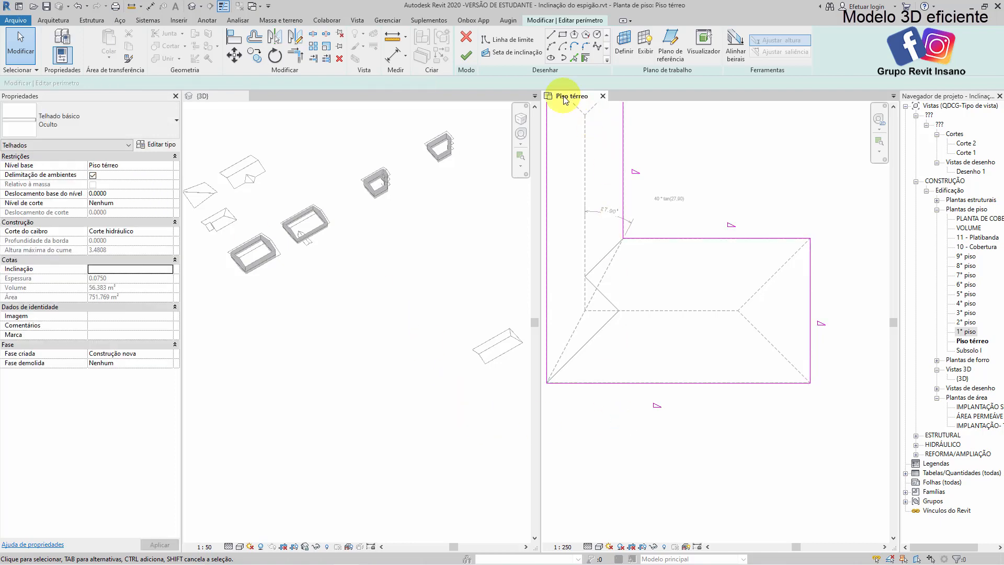
{"action": "left_click", "coordinate": [477, 56]}
{"action": "left_click", "coordinate": [702, 157]}
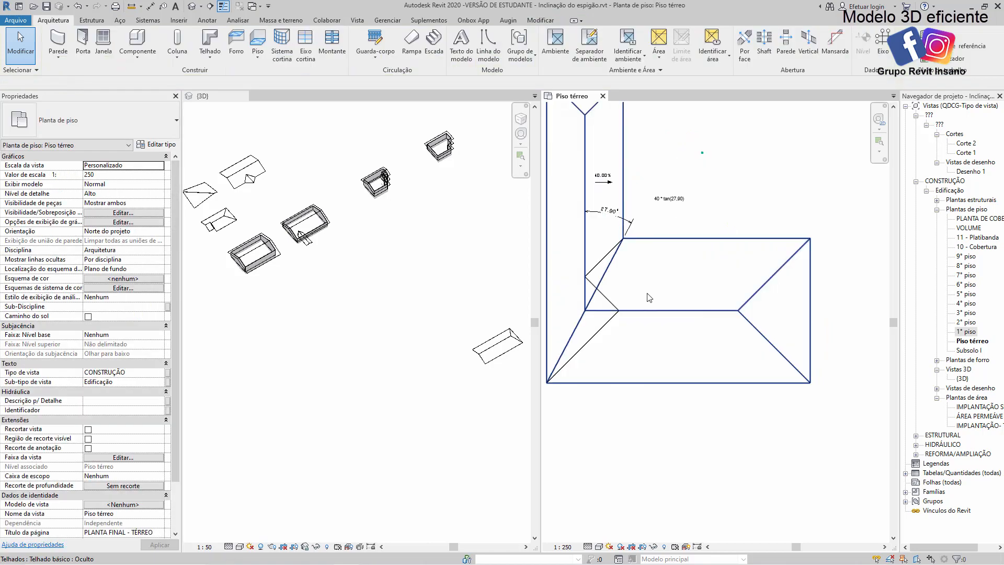
Delete the chained diagonal detail lines that mark the old hip and valley path at the L's junction
{"action": "scroll", "coordinate": [643, 290], "scroll_direction": "up", "scroll_amount": 2}
{"action": "left_click", "coordinate": [578, 279]}
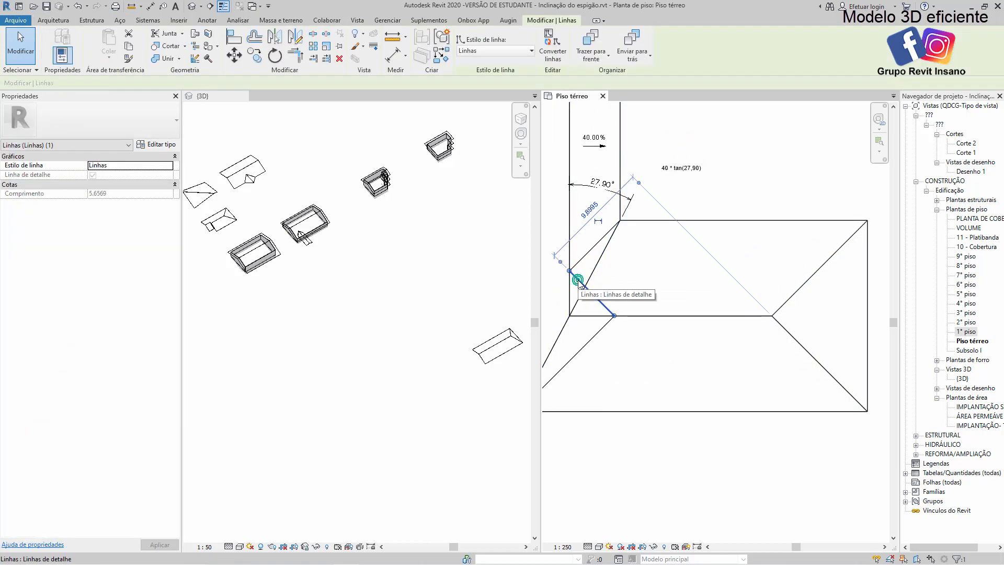
{"action": "key", "text": "Delete"}
{"action": "left_click", "coordinate": [579, 261]}
{"action": "key", "text": "Delete"}
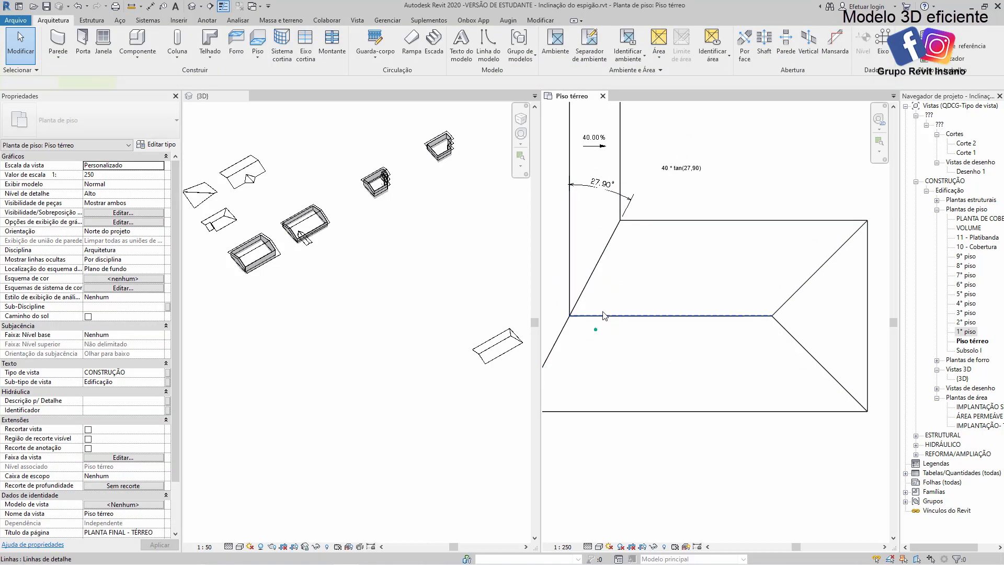
Examine the L-shaped roof in the 3D view from several angles, checking the valley, hip and ridge junction
{"action": "left_click", "coordinate": [414, 257]}
{"action": "scroll", "coordinate": [415, 258], "scroll_direction": "up", "scroll_amount": 5}
{"action": "scroll", "coordinate": [334, 361], "scroll_direction": "up", "scroll_amount": 4}
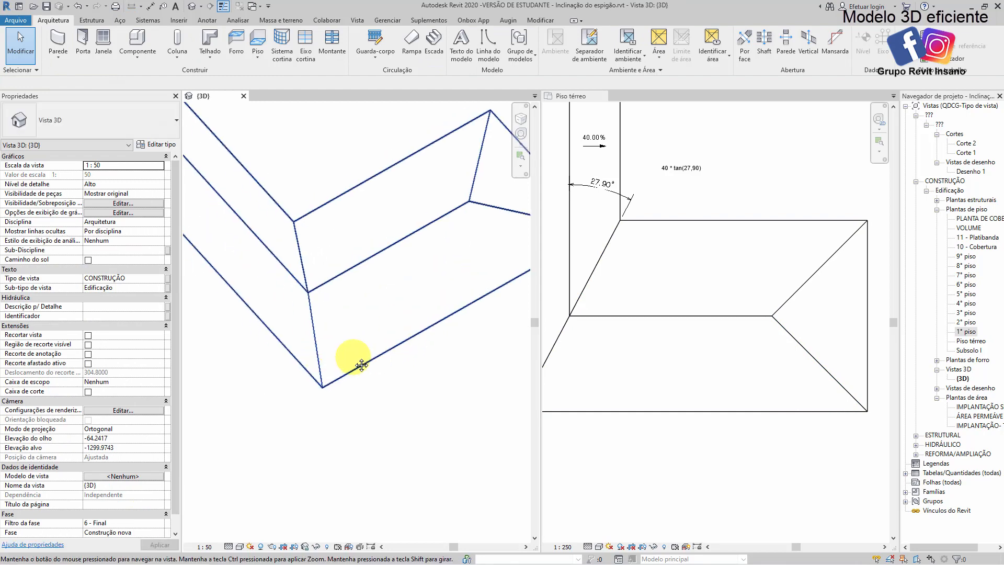
{"action": "left_click", "coordinate": [381, 299]}
{"action": "middle_click_drag", "start_coordinate": [381, 299], "coordinate": [328, 195], "text": "shift"}
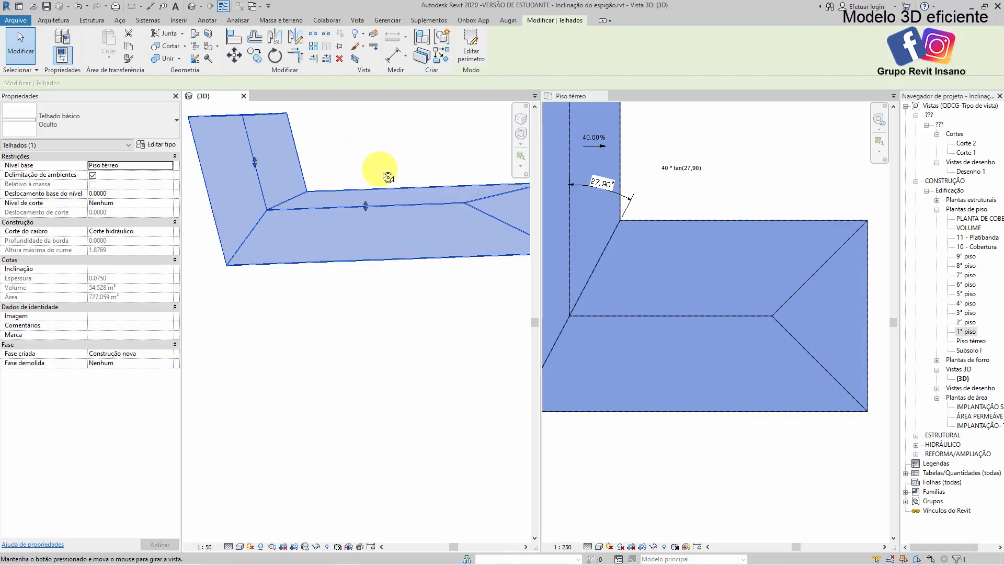
{"action": "middle_click_drag", "start_coordinate": [380, 169], "coordinate": [298, 191], "text": "shift"}
{"action": "middle_click_drag", "start_coordinate": [381, 197], "coordinate": [184, 179], "text": "shift"}
{"action": "middle_click_drag", "start_coordinate": [345, 216], "coordinate": [401, 200], "text": "shift"}
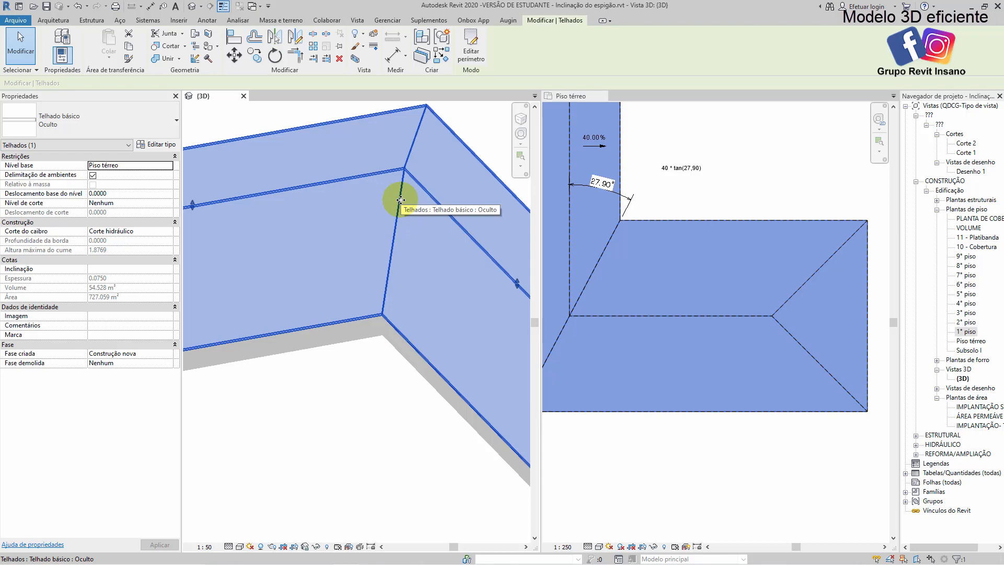
{"action": "middle_click_drag", "start_coordinate": [384, 262], "coordinate": [312, 376], "text": "shift"}
{"action": "left_click", "coordinate": [366, 363]}
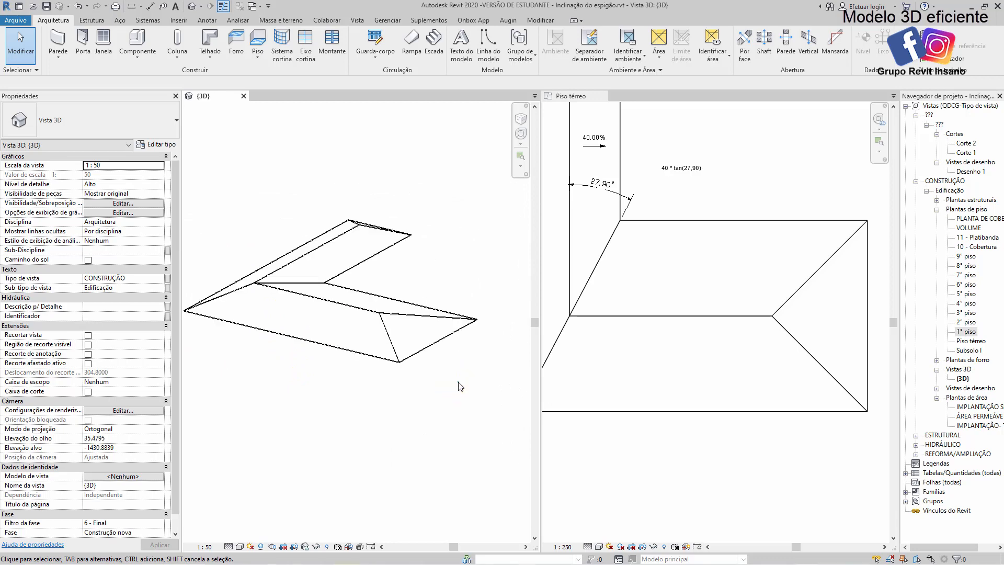
{"action": "middle_click_drag", "start_coordinate": [458, 382], "coordinate": [422, 341], "text": "shift"}
{"action": "scroll", "coordinate": [423, 341], "scroll_direction": "up", "scroll_amount": 3}
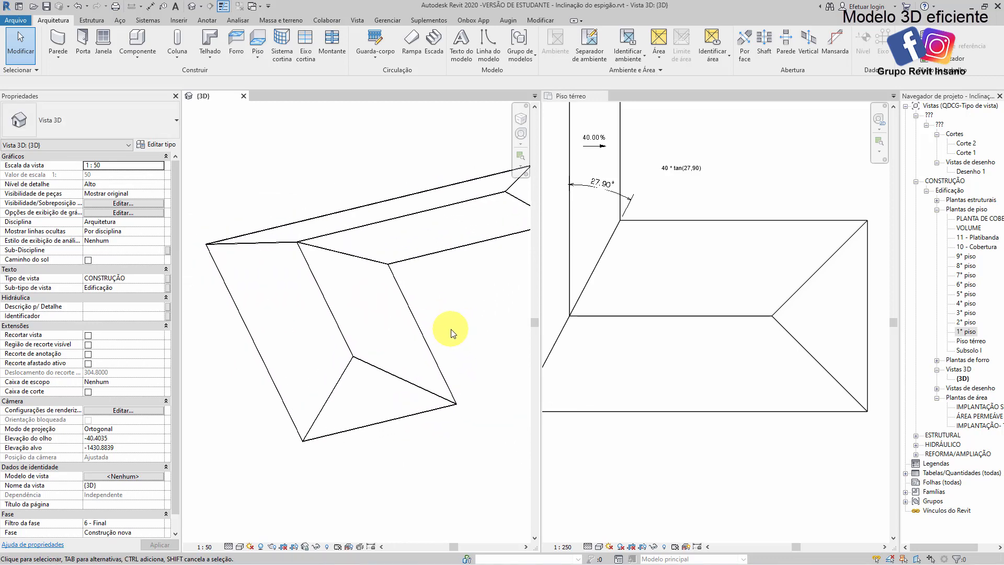
{"action": "scroll", "coordinate": [445, 334], "scroll_direction": "down", "scroll_amount": 2}
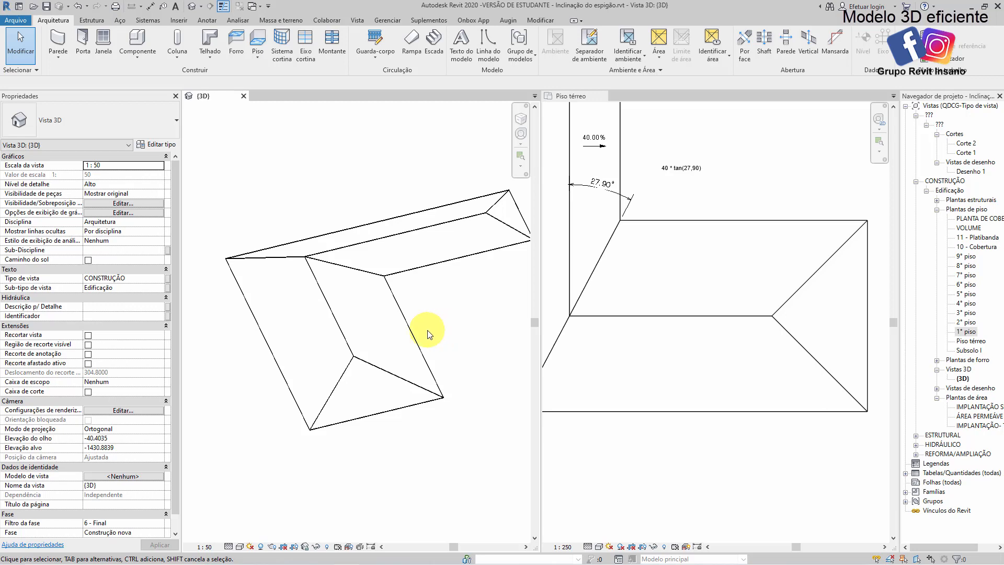
{"action": "middle_click_drag", "start_coordinate": [427, 335], "coordinate": [413, 334]}
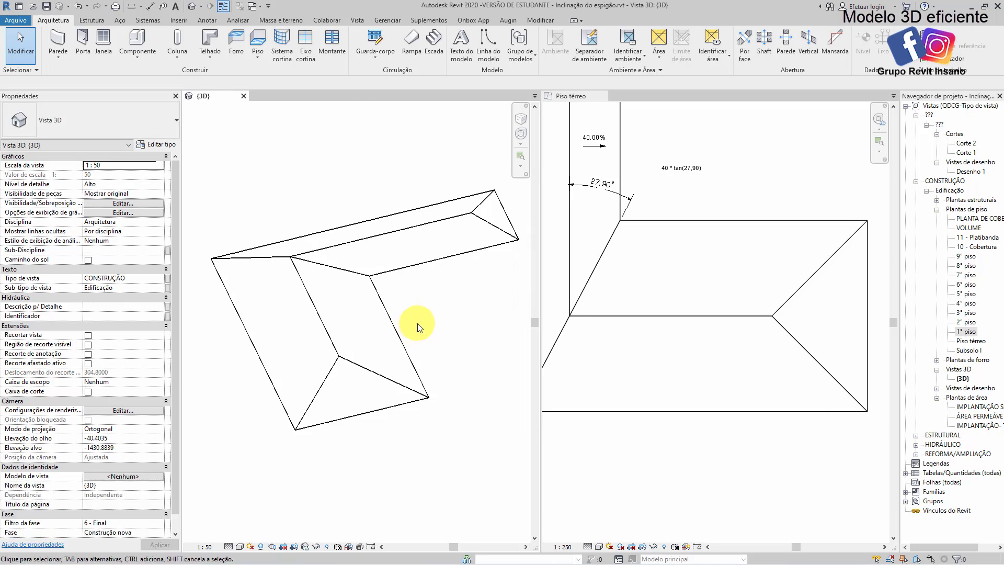